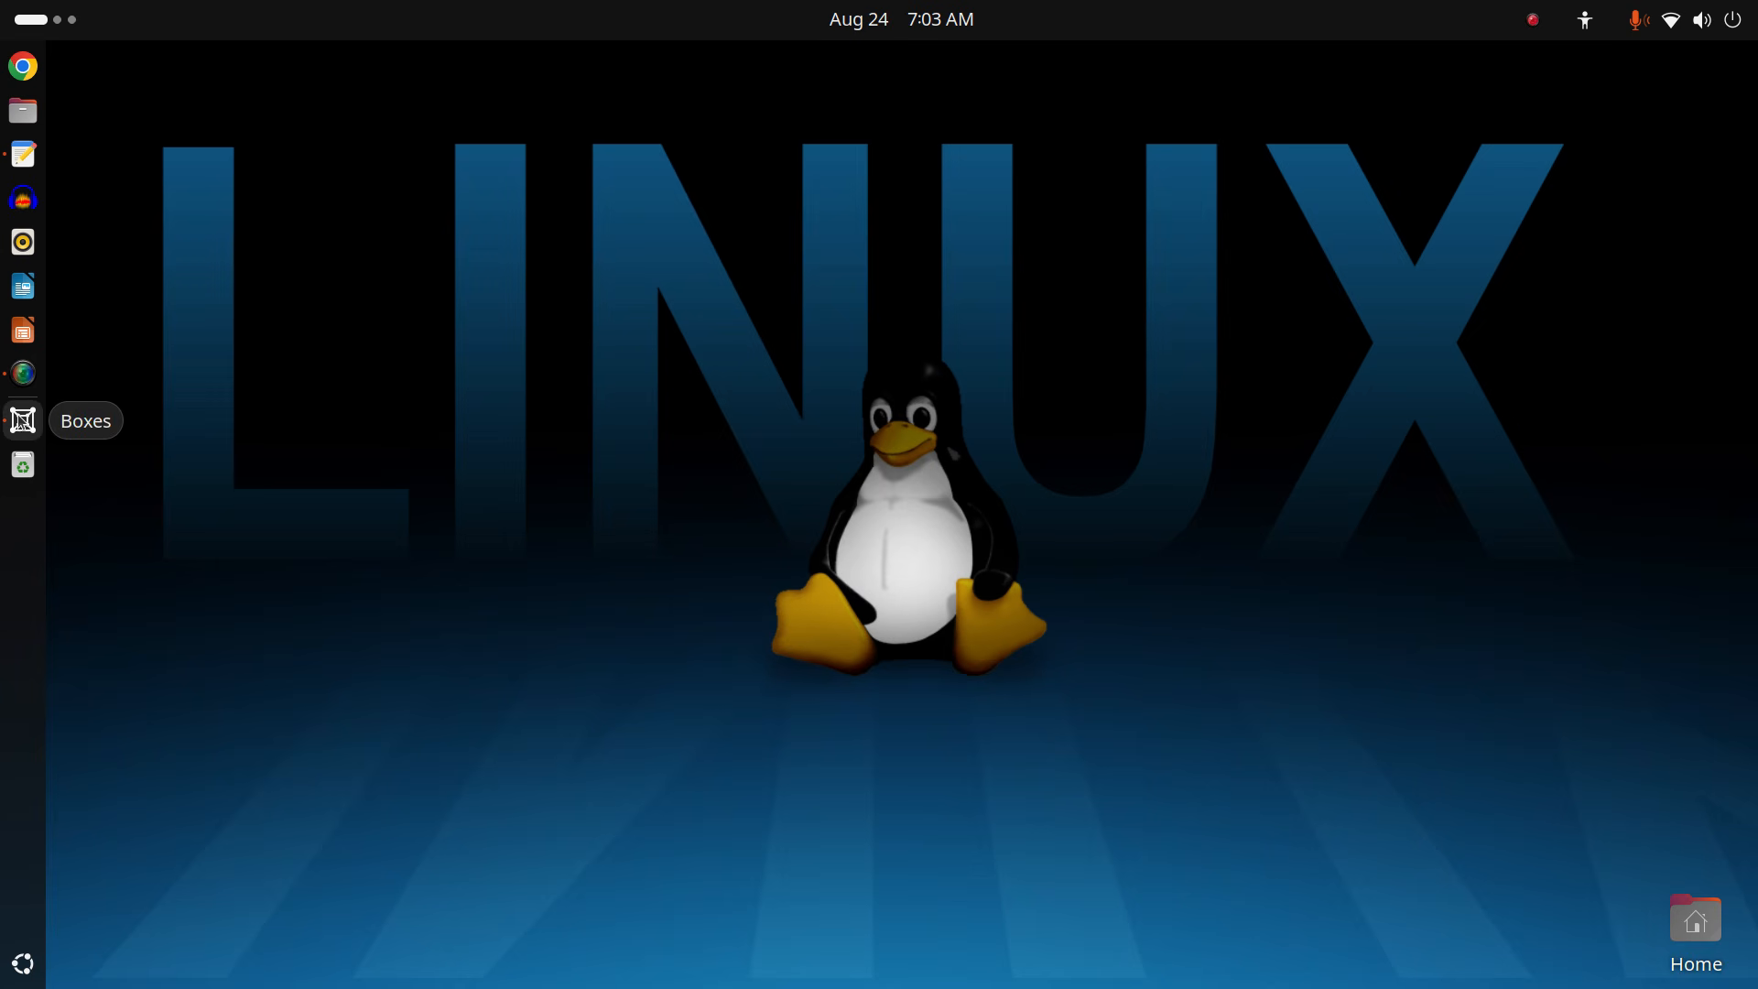
Launch GNOME Boxes from the dock and boot the Linux Mint virtual machine.
{"action": "left_click", "coordinate": [23, 419]}
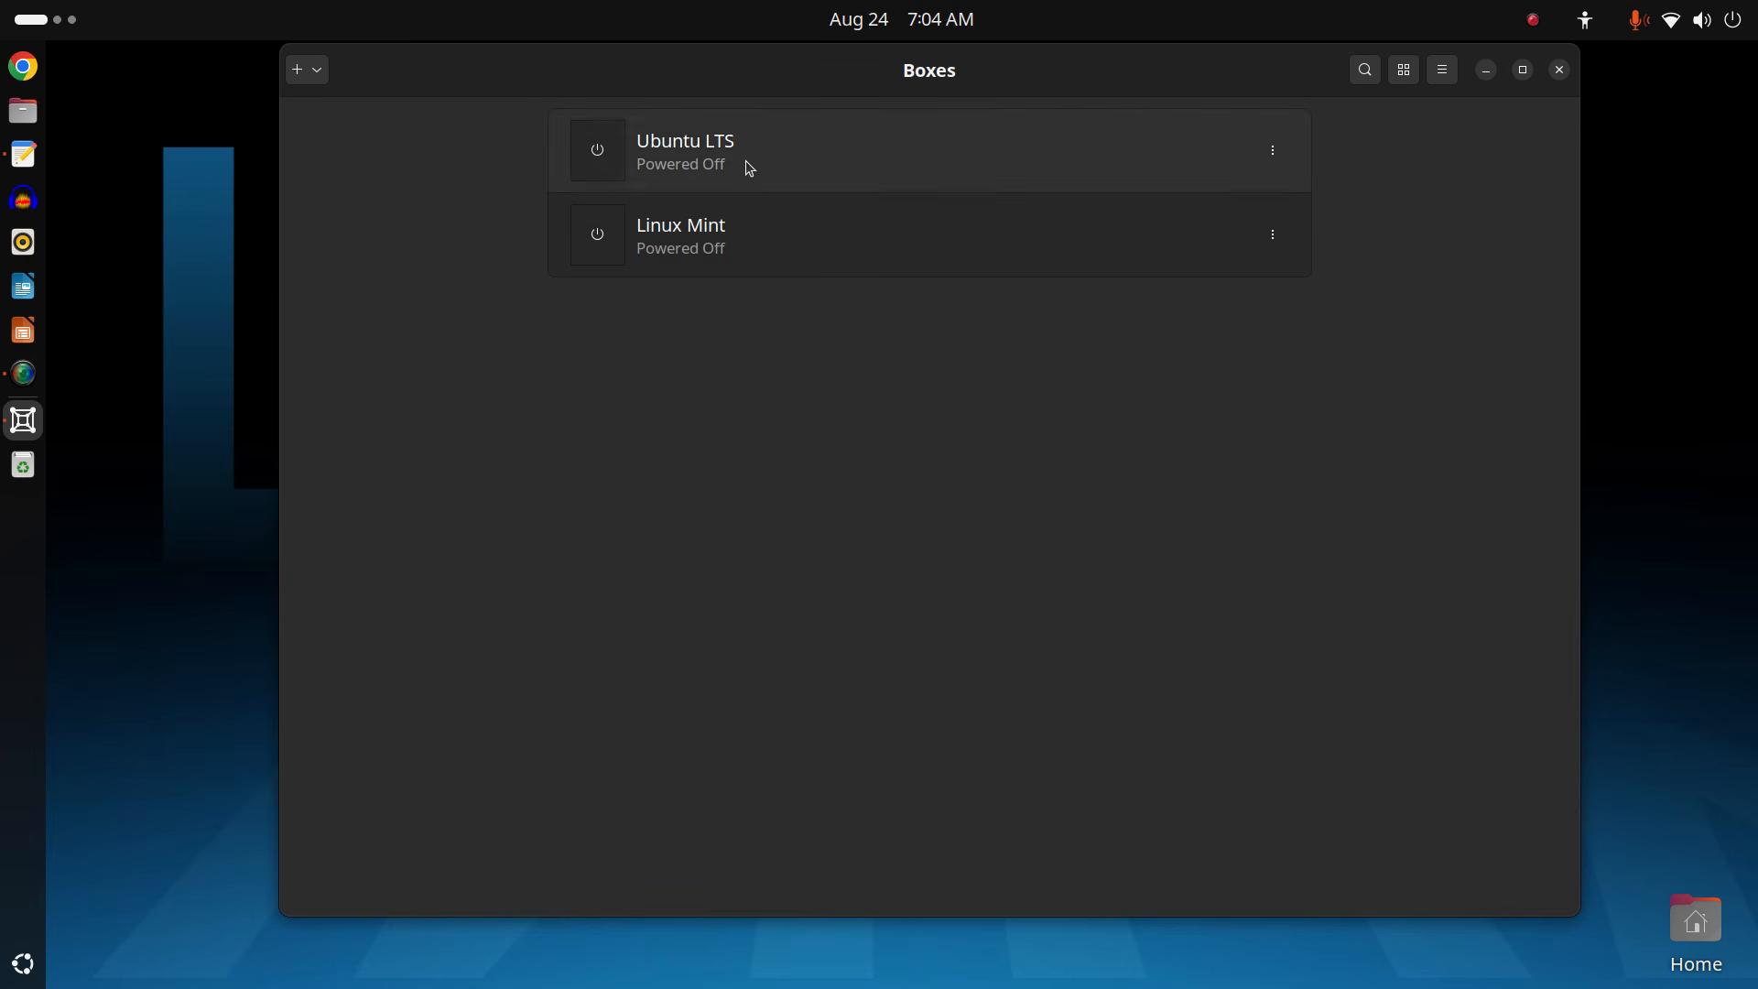
{"action": "left_click", "coordinate": [785, 245]}
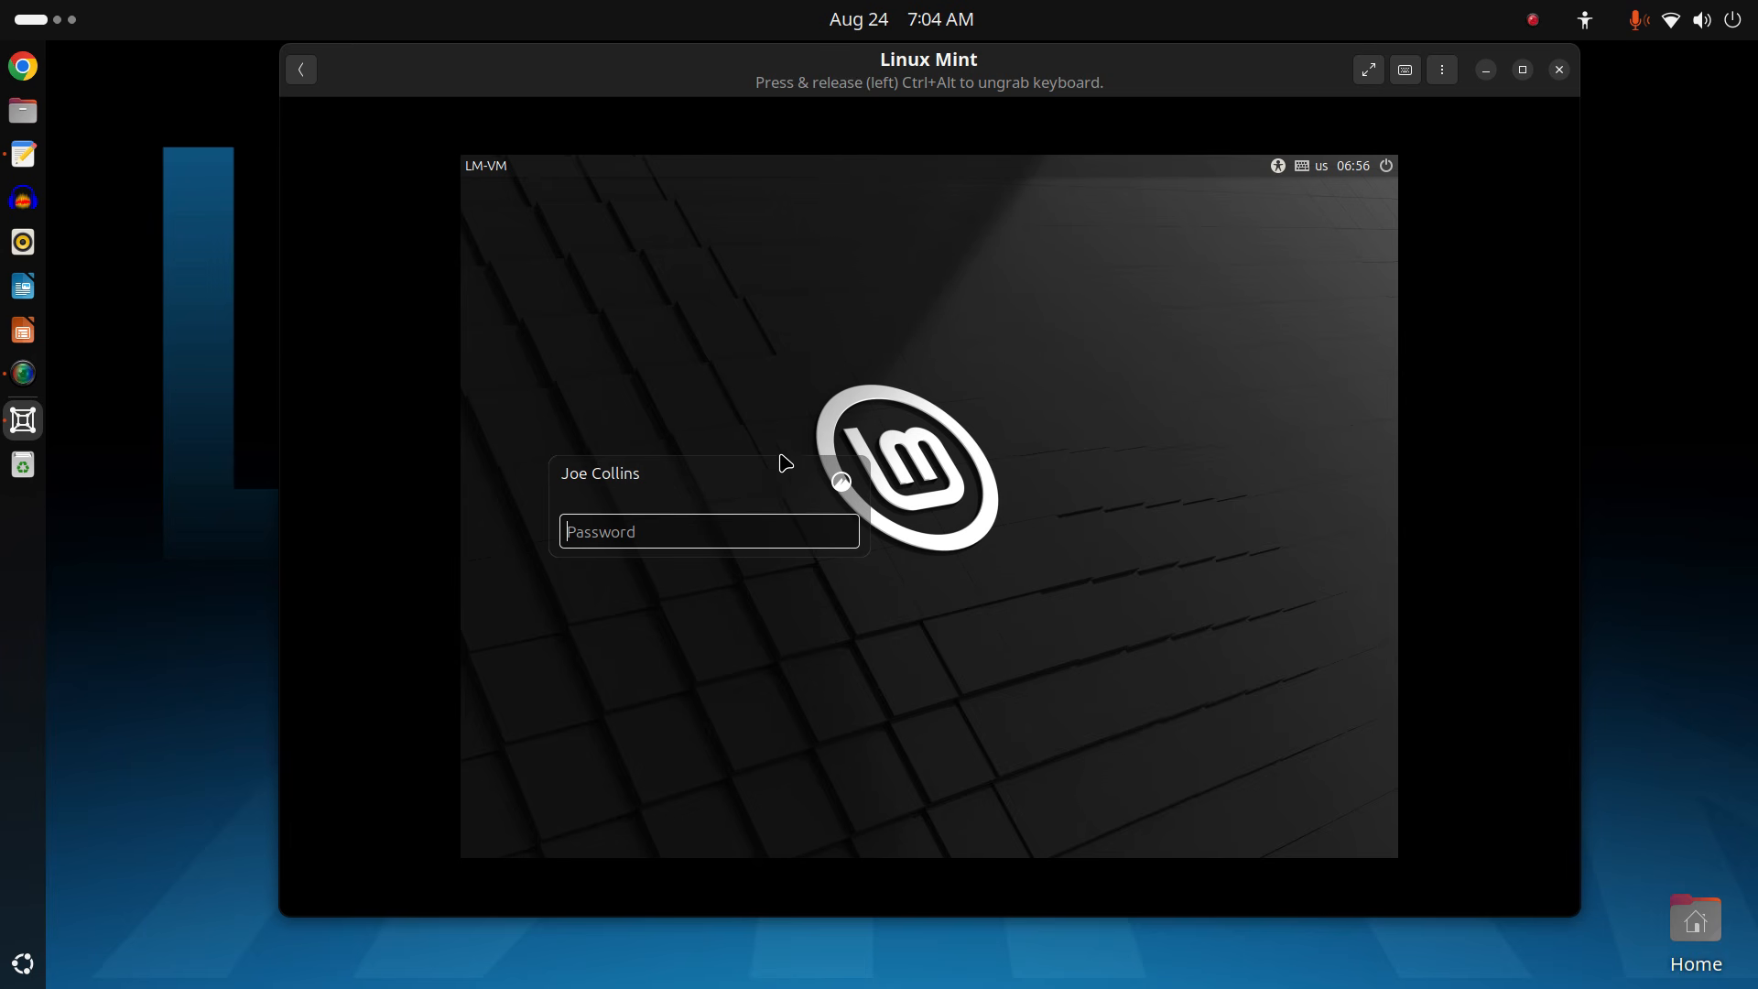
Enter the account password on the Mint login screen to reach the desktop.
{"action": "left_click", "coordinate": [771, 540]}
{"action": "type", "text": "••••••••"}
{"action": "key", "text": "Return"}
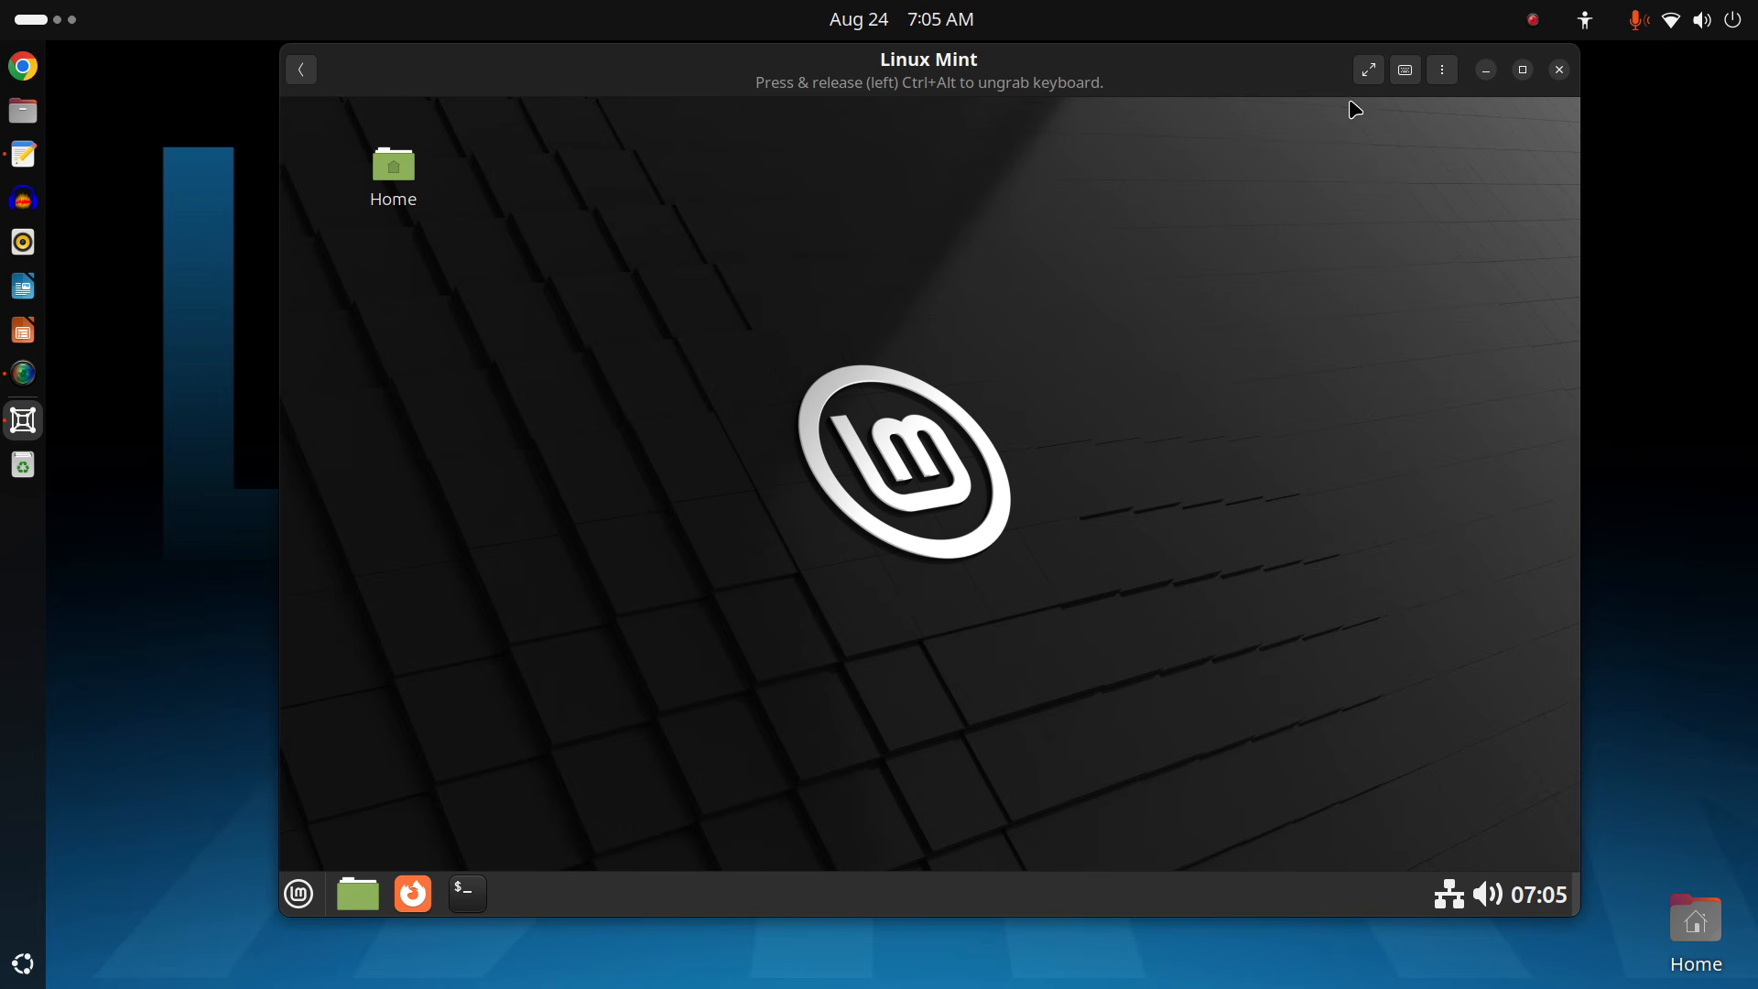
Switch the Linux Mint VM view to fullscreen from the Boxes header bar.
{"action": "left_click", "coordinate": [1368, 77]}
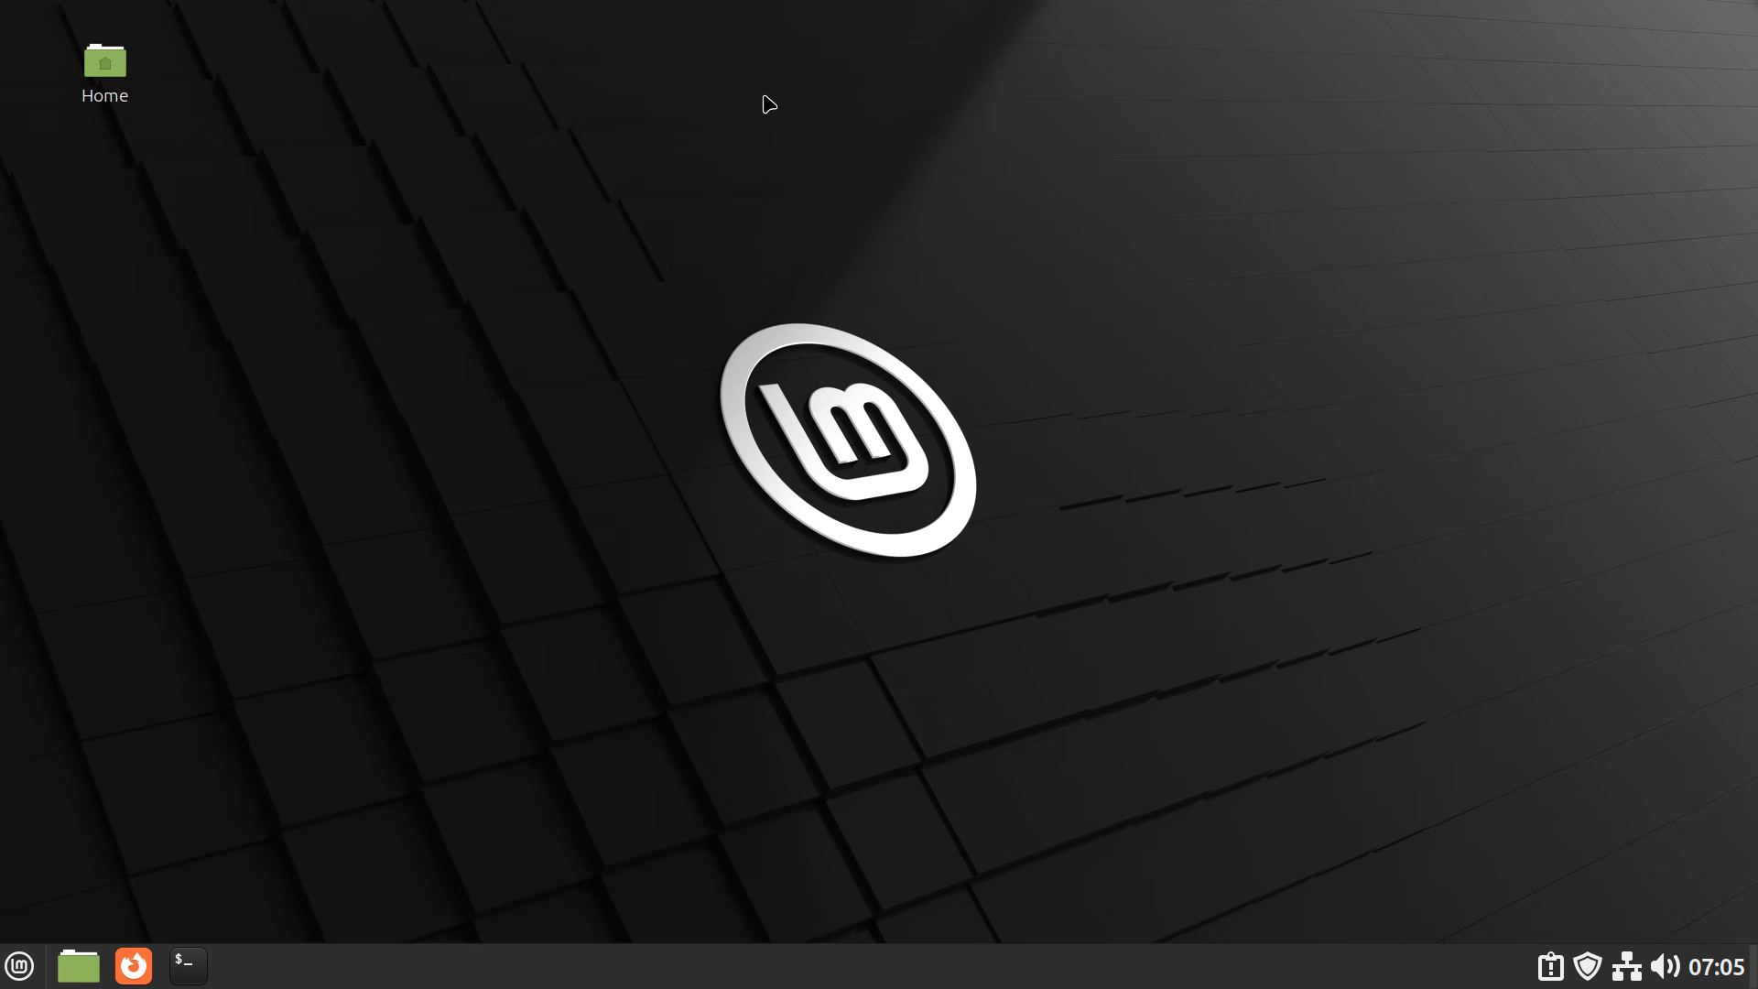
Open a guest terminal with Ctrl+Alt+T, run htop, then quit it with q.
{"action": "key", "text": "ctrl+alt+t"}
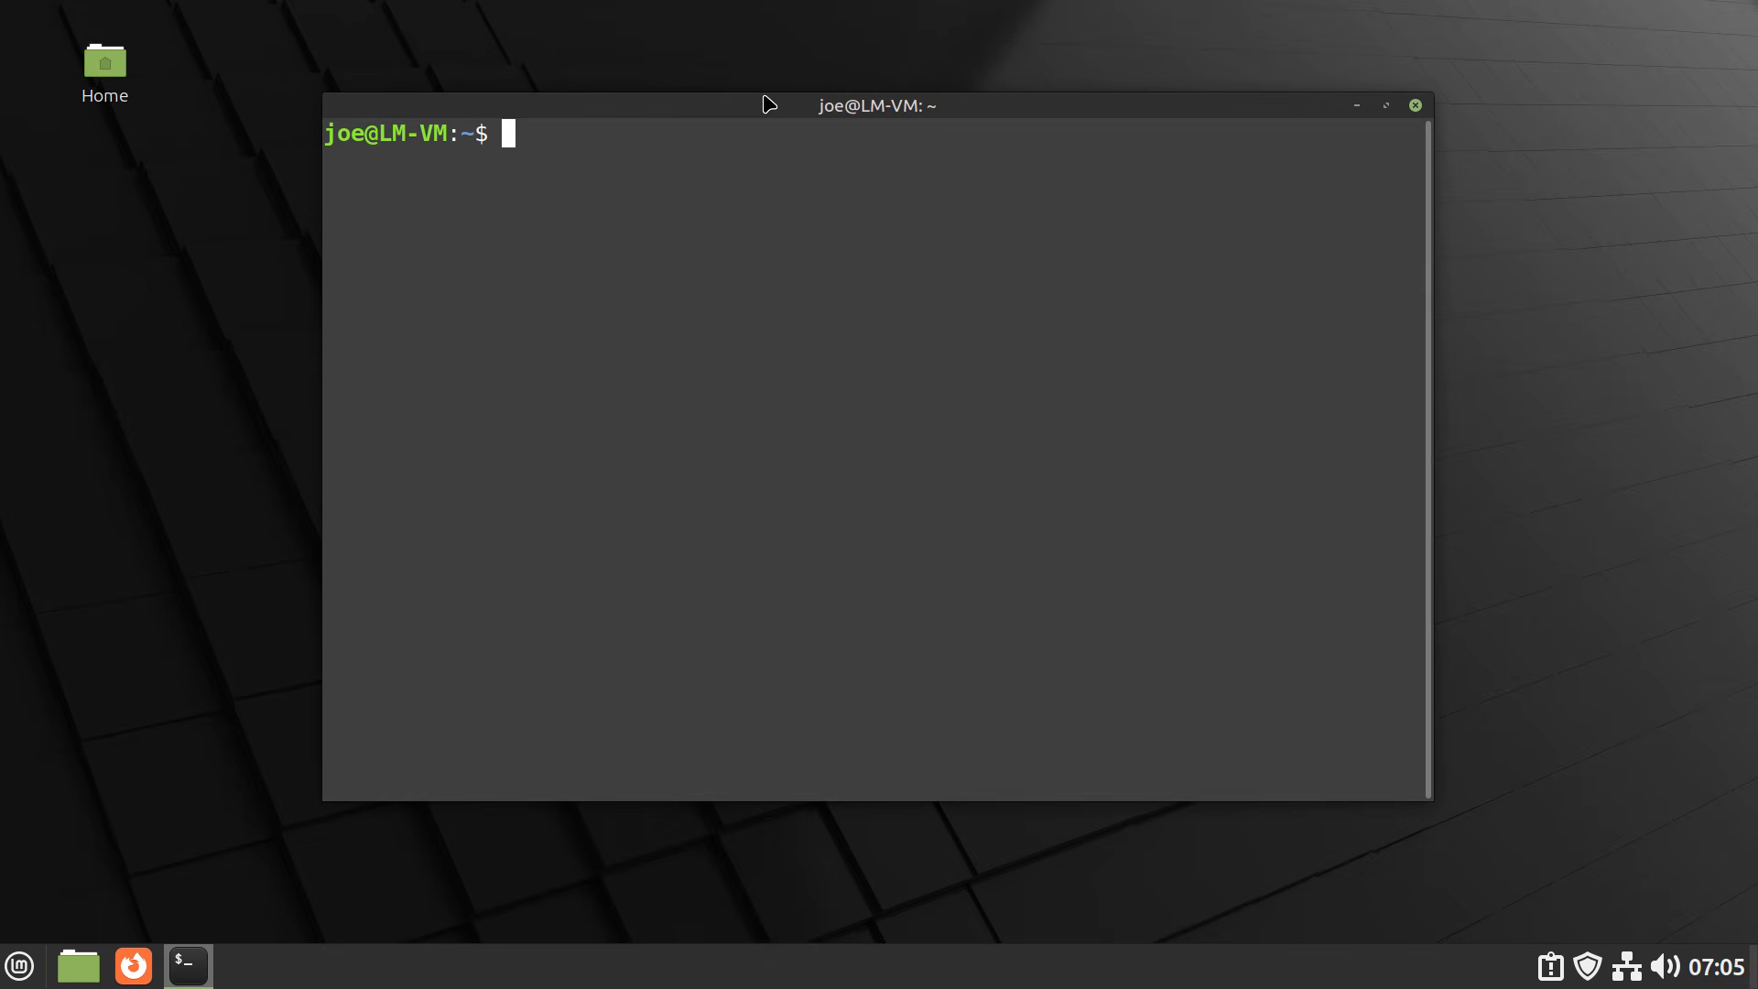
{"action": "type", "text": "htop"}
{"action": "key", "text": "Return"}
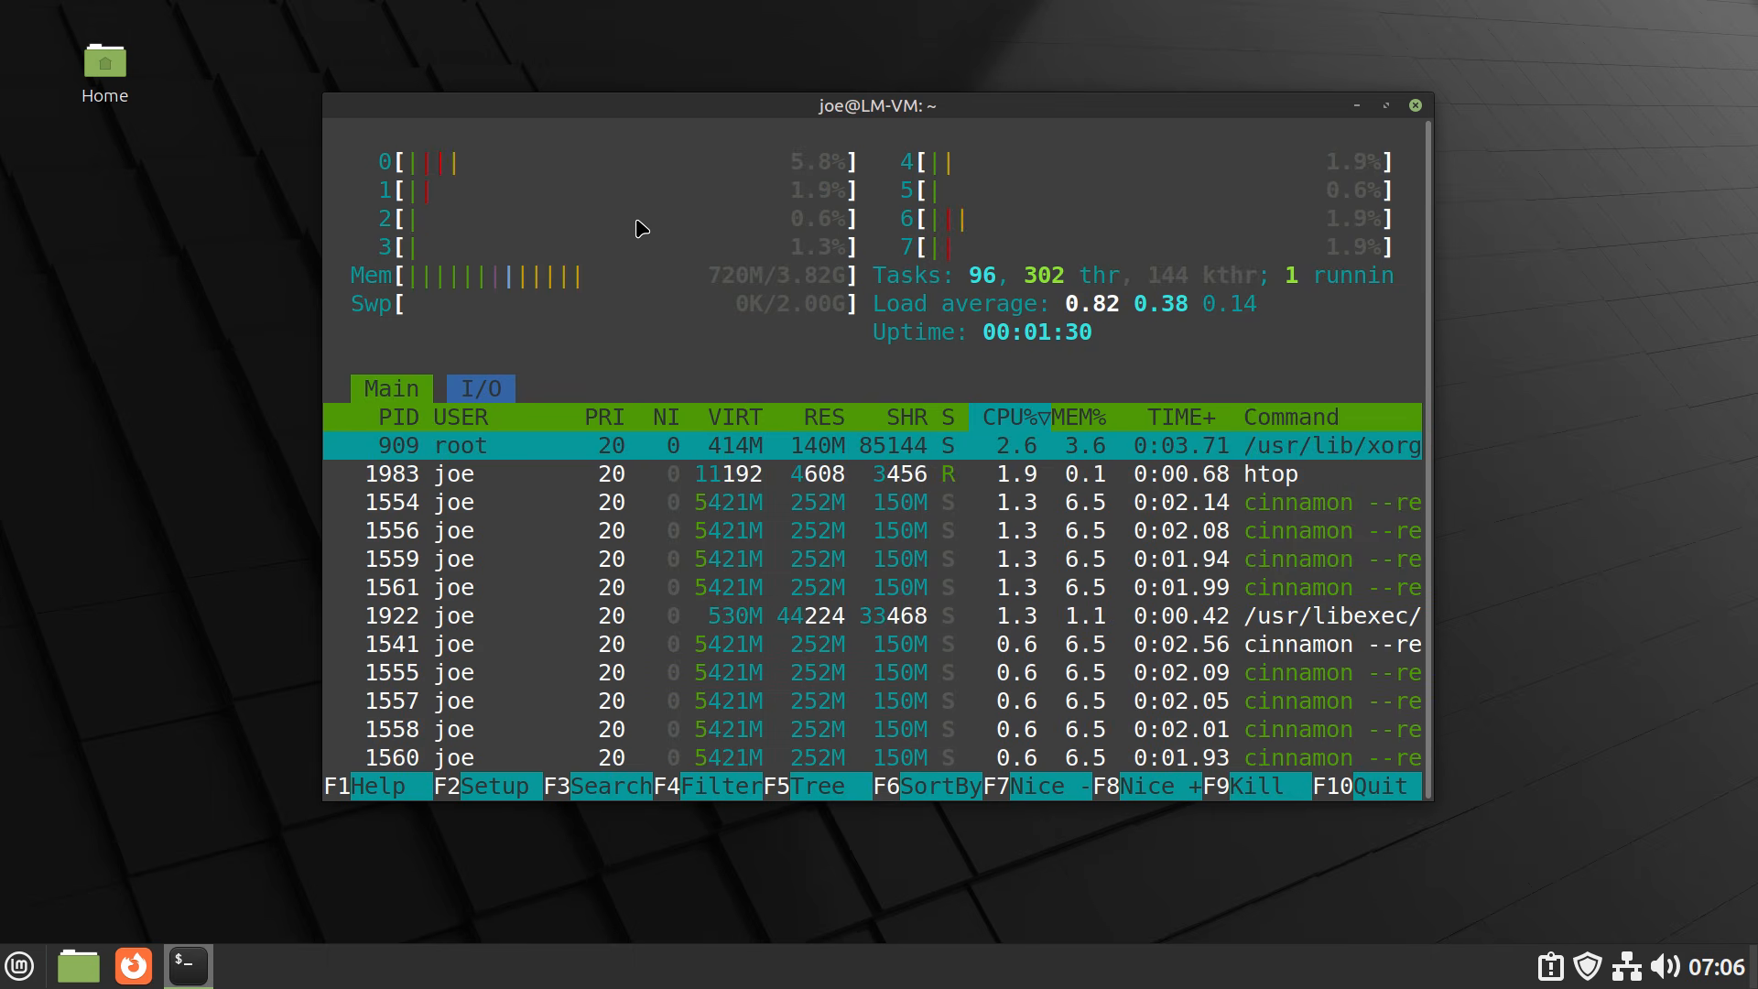
{"action": "key", "text": "q"}
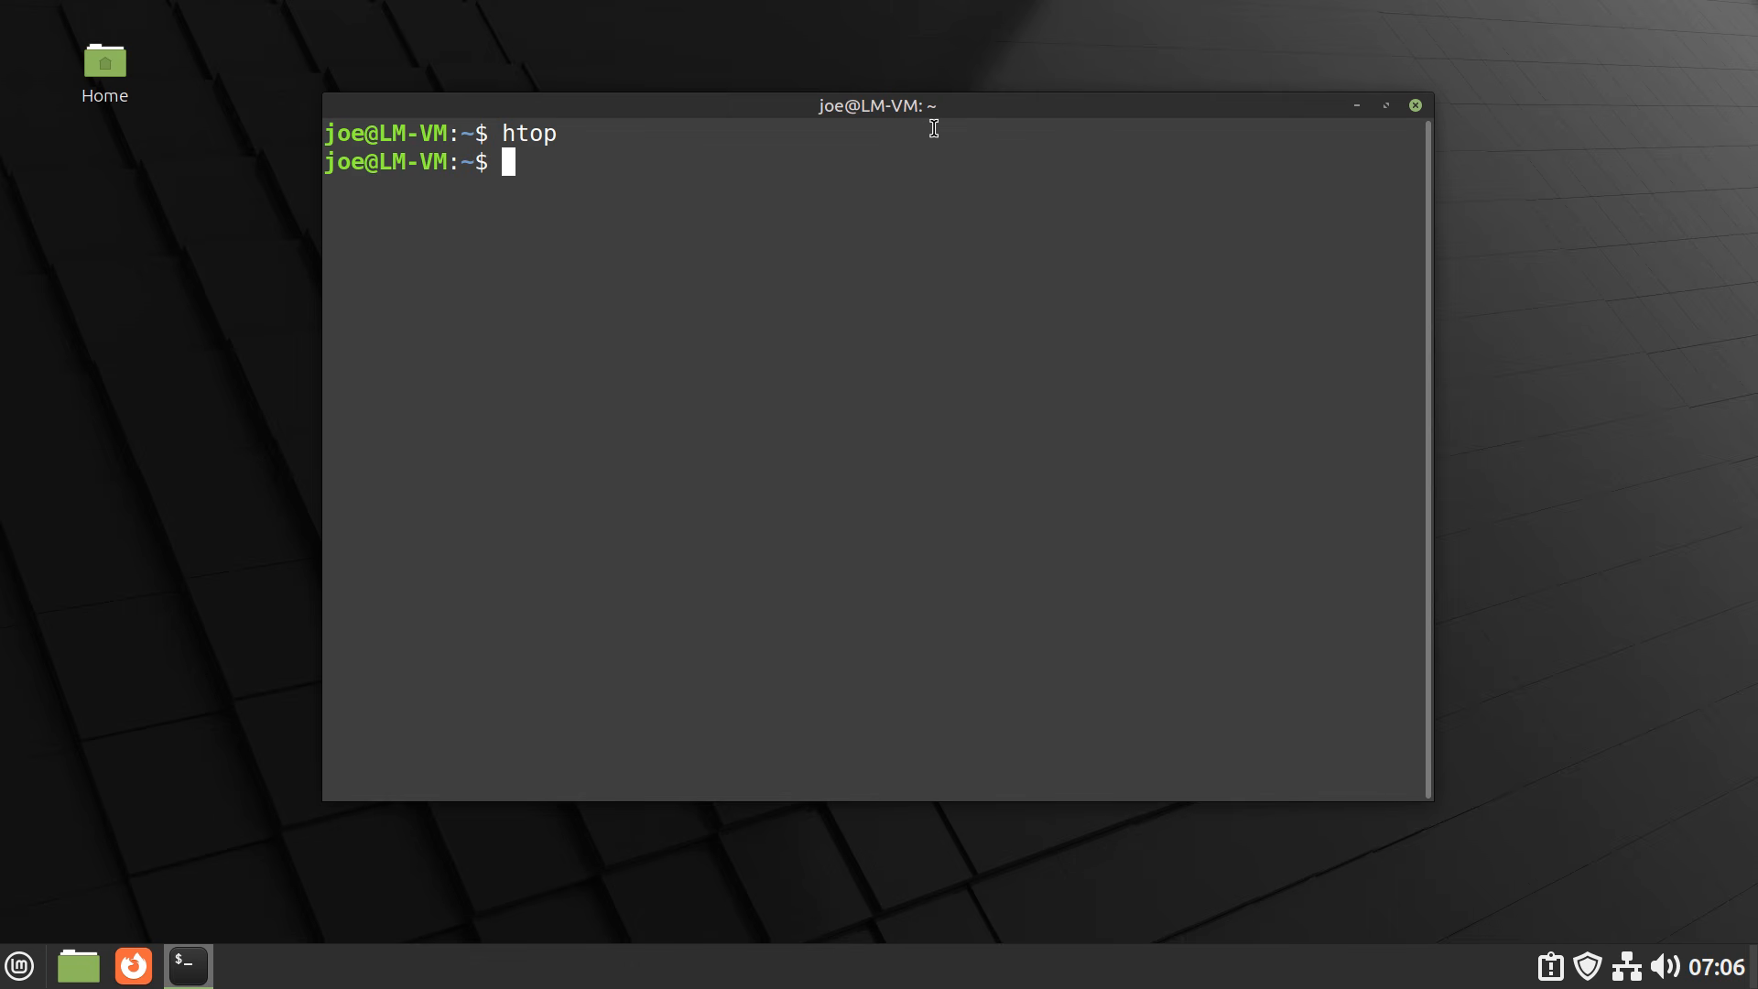
Reveal the Boxes toolbar at the top edge and return the Mint VM to a window.
{"action": "mouse_move", "coordinate": [1024, 3]}
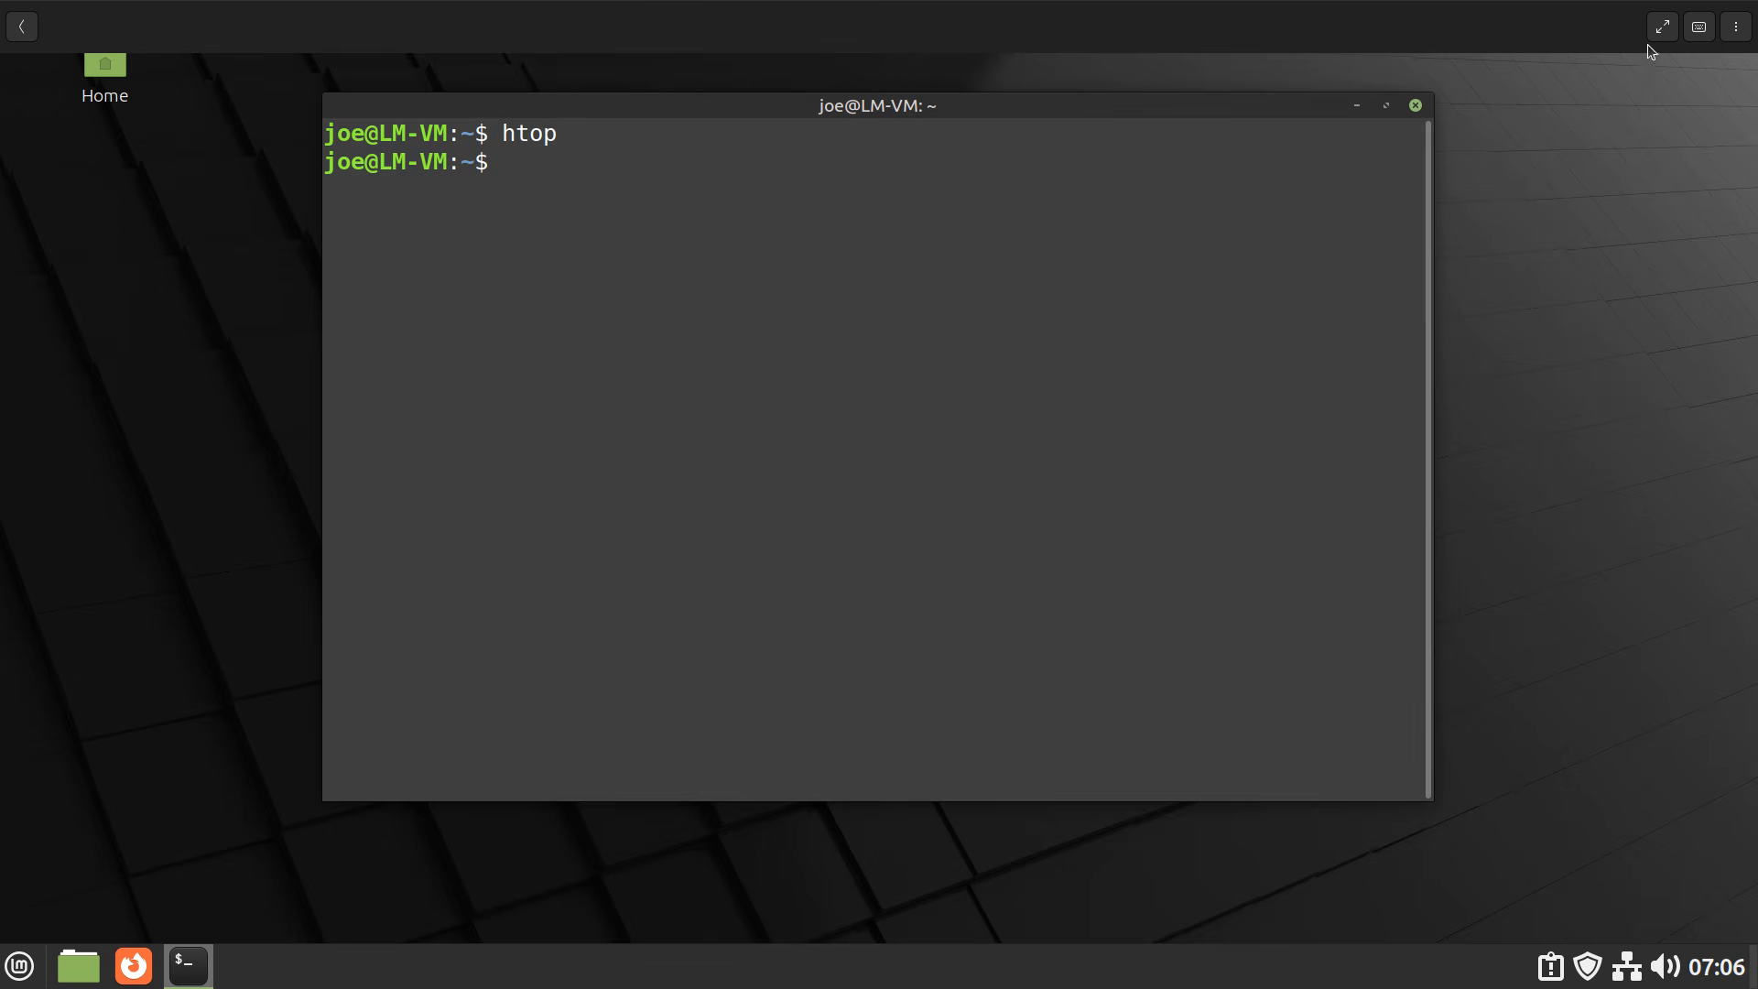
{"action": "mouse_move", "coordinate": [1189, 15]}
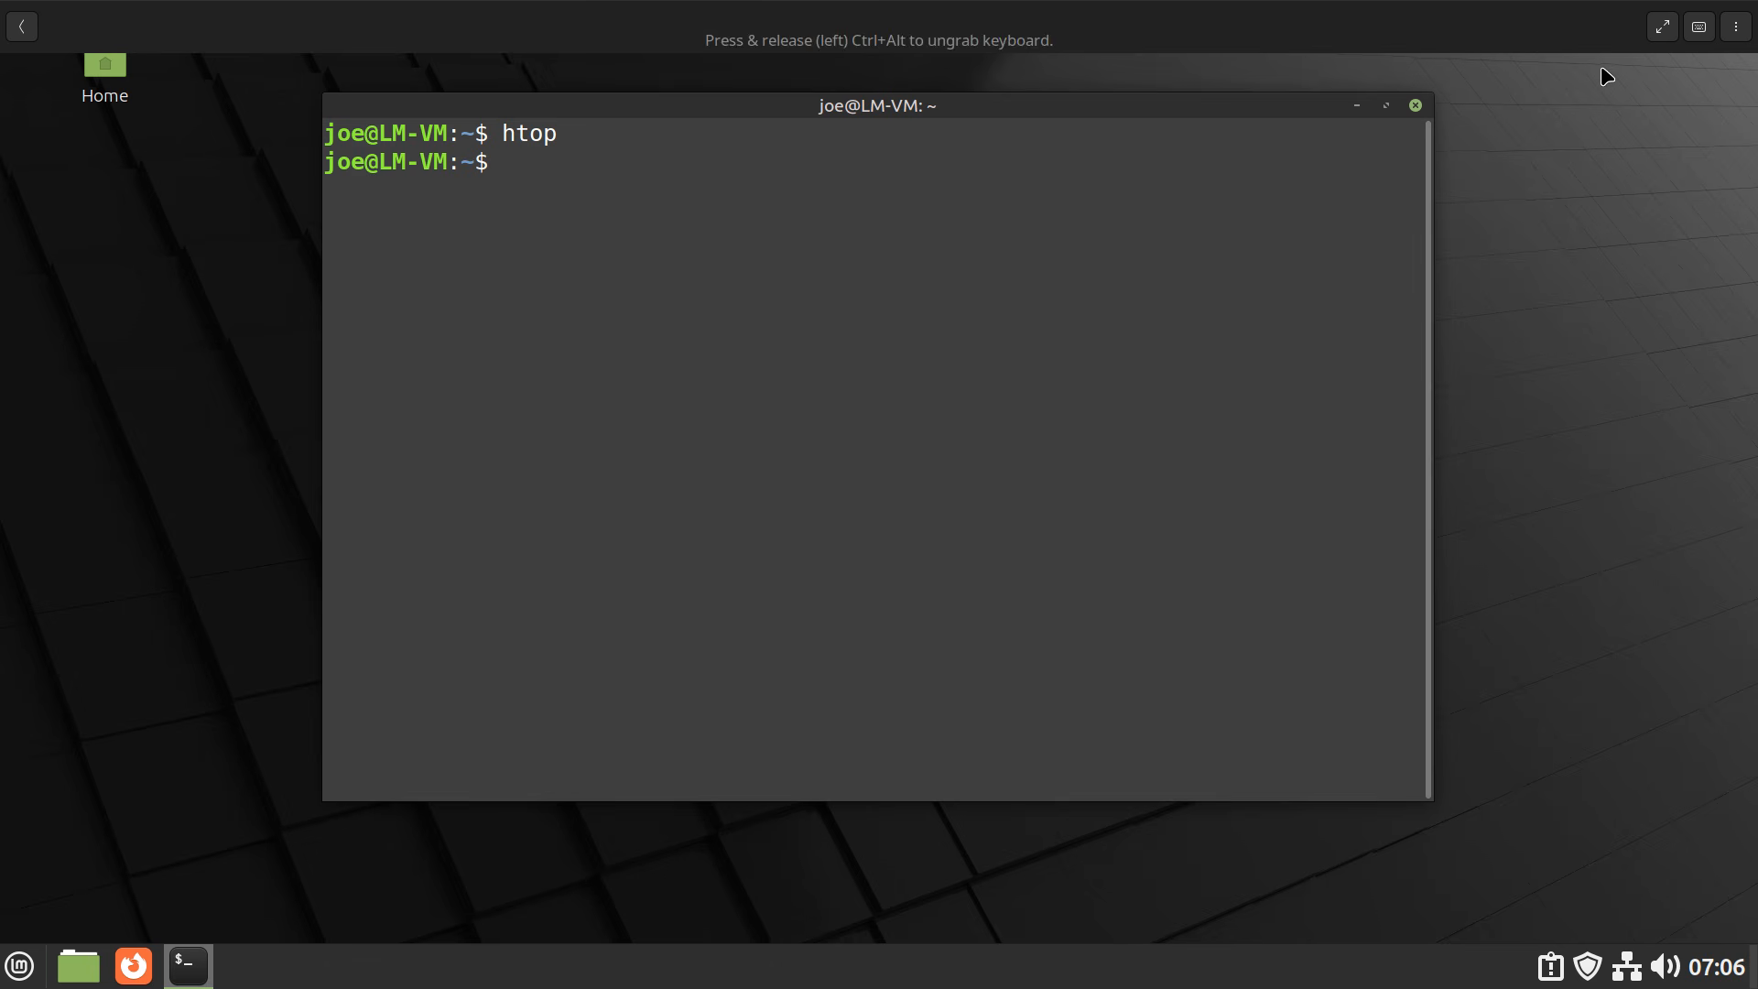
{"action": "left_click", "coordinate": [1672, 36]}
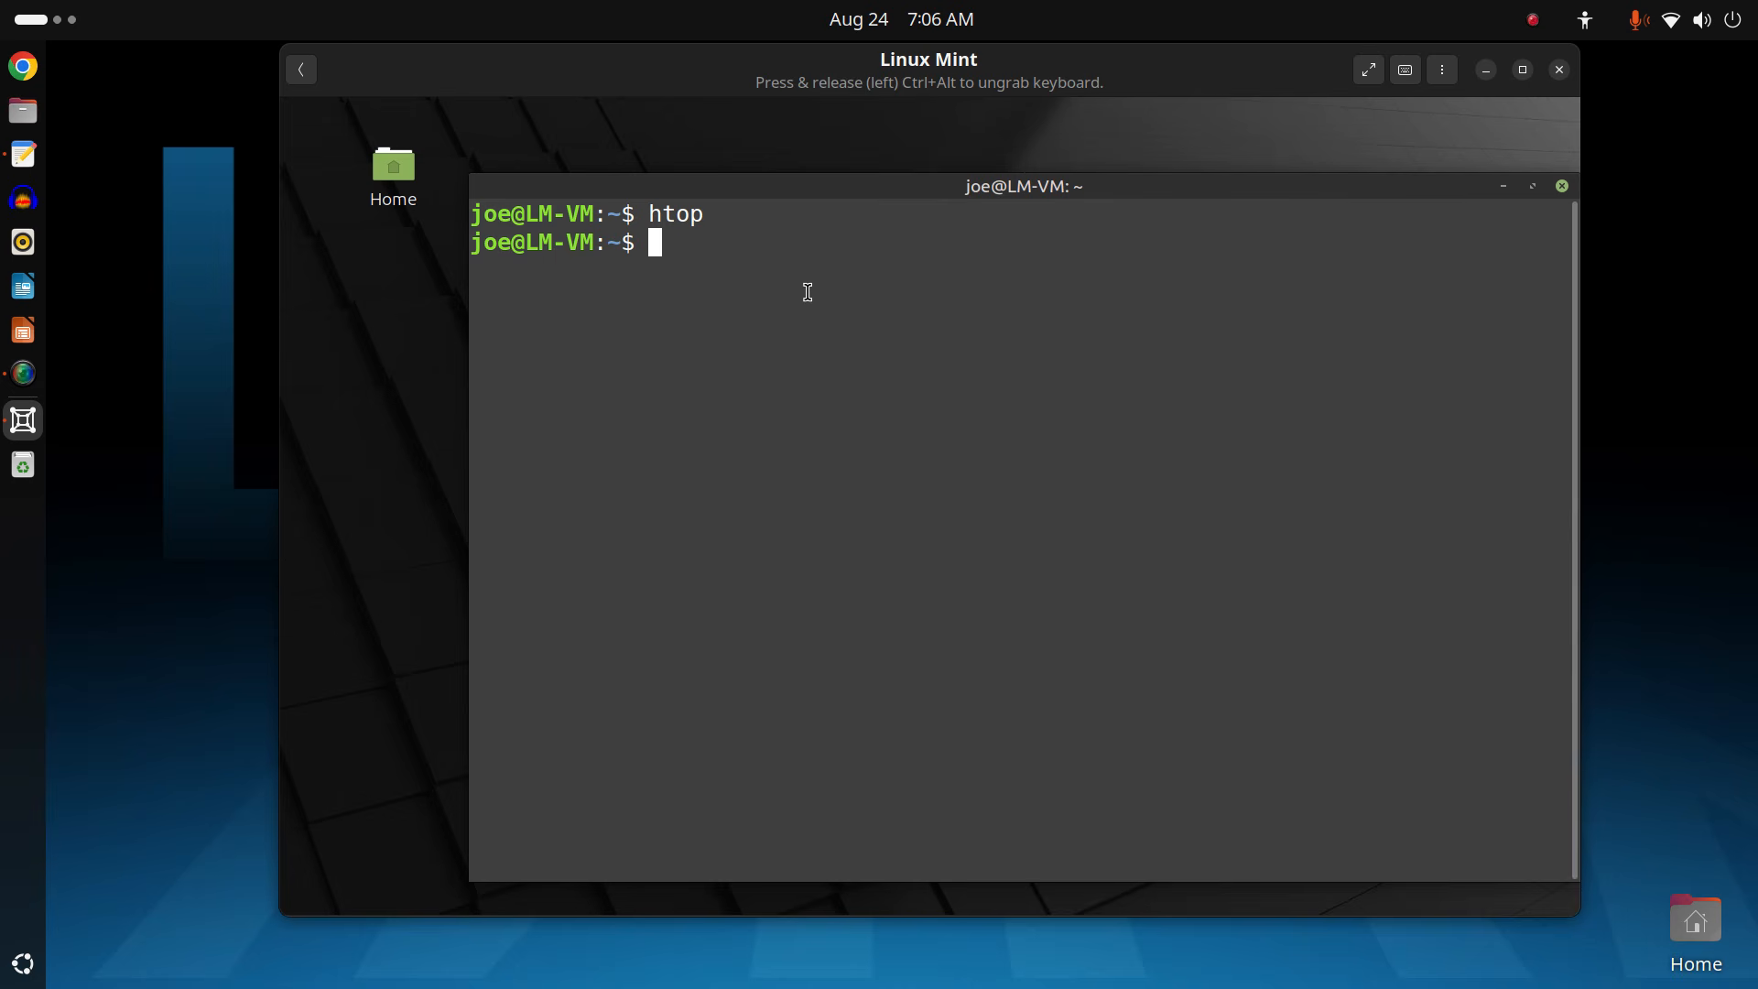
Type 'hello' in the guest, refocus the VM, move the terminal up-left and close it.
{"action": "type", "text": "hello"}
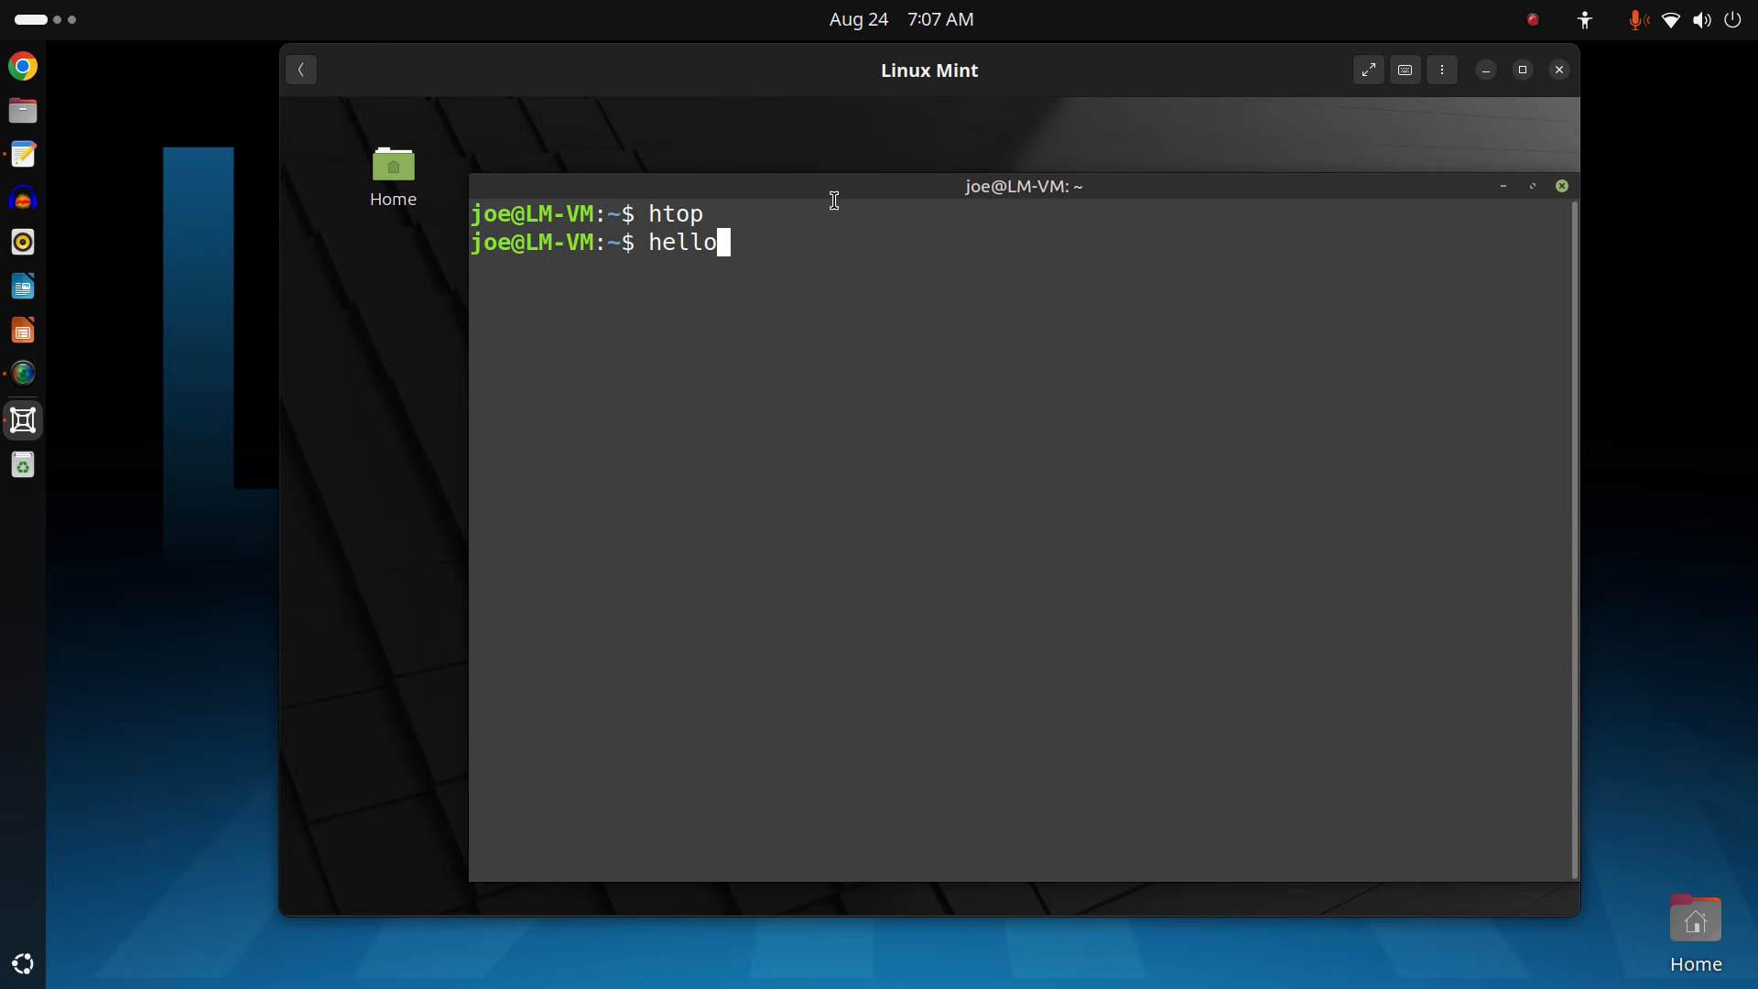
{"action": "left_click", "coordinate": [173, 165]}
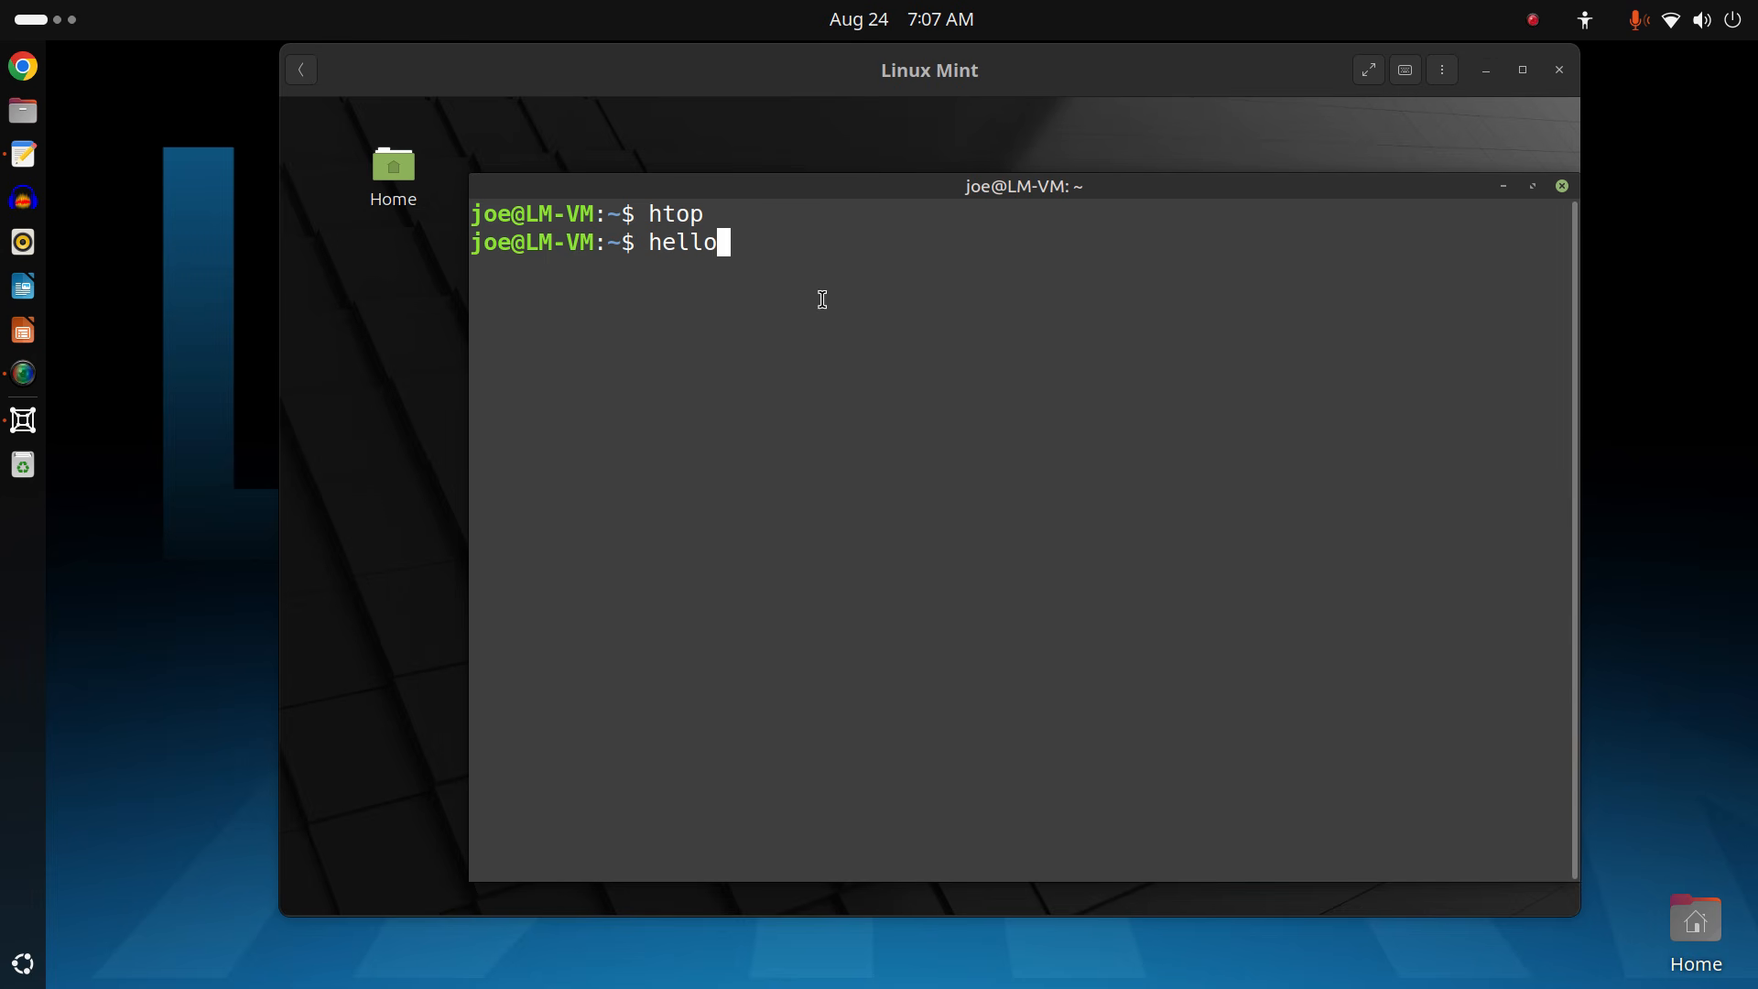
{"action": "left_click", "coordinate": [833, 237]}
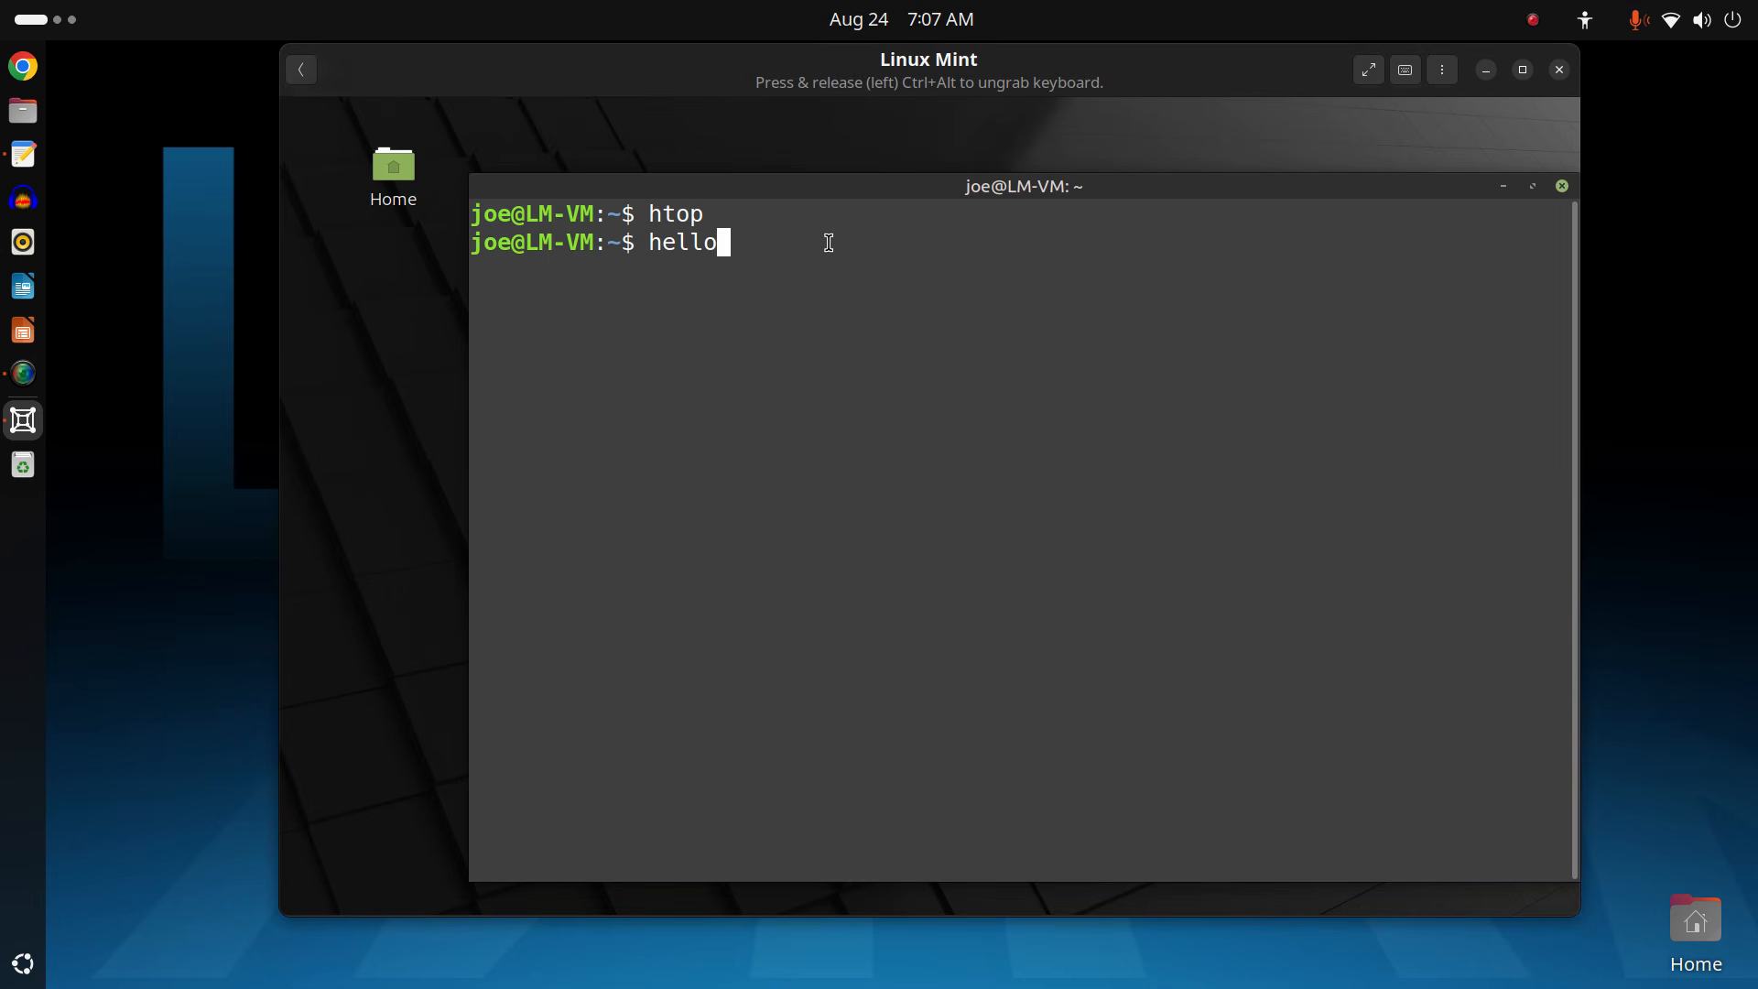
{"action": "left_click_drag", "start_coordinate": [1152, 194], "coordinate": [1072, 165]}
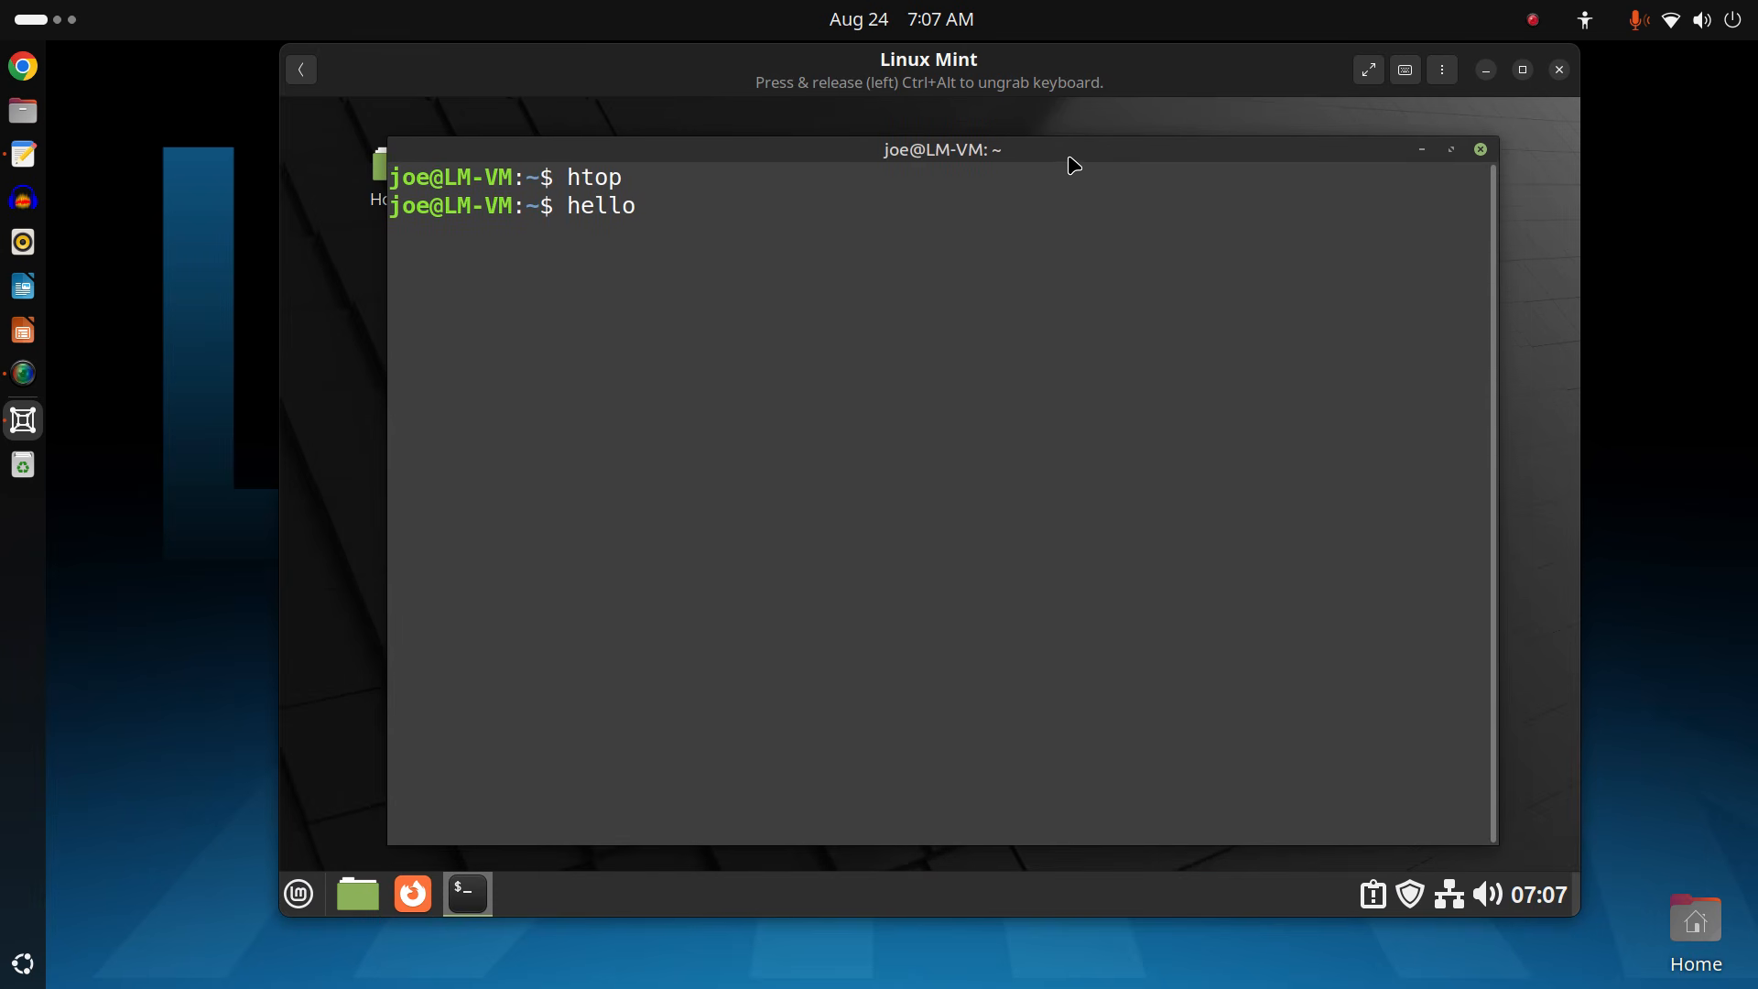
{"action": "left_click", "coordinate": [1480, 149]}
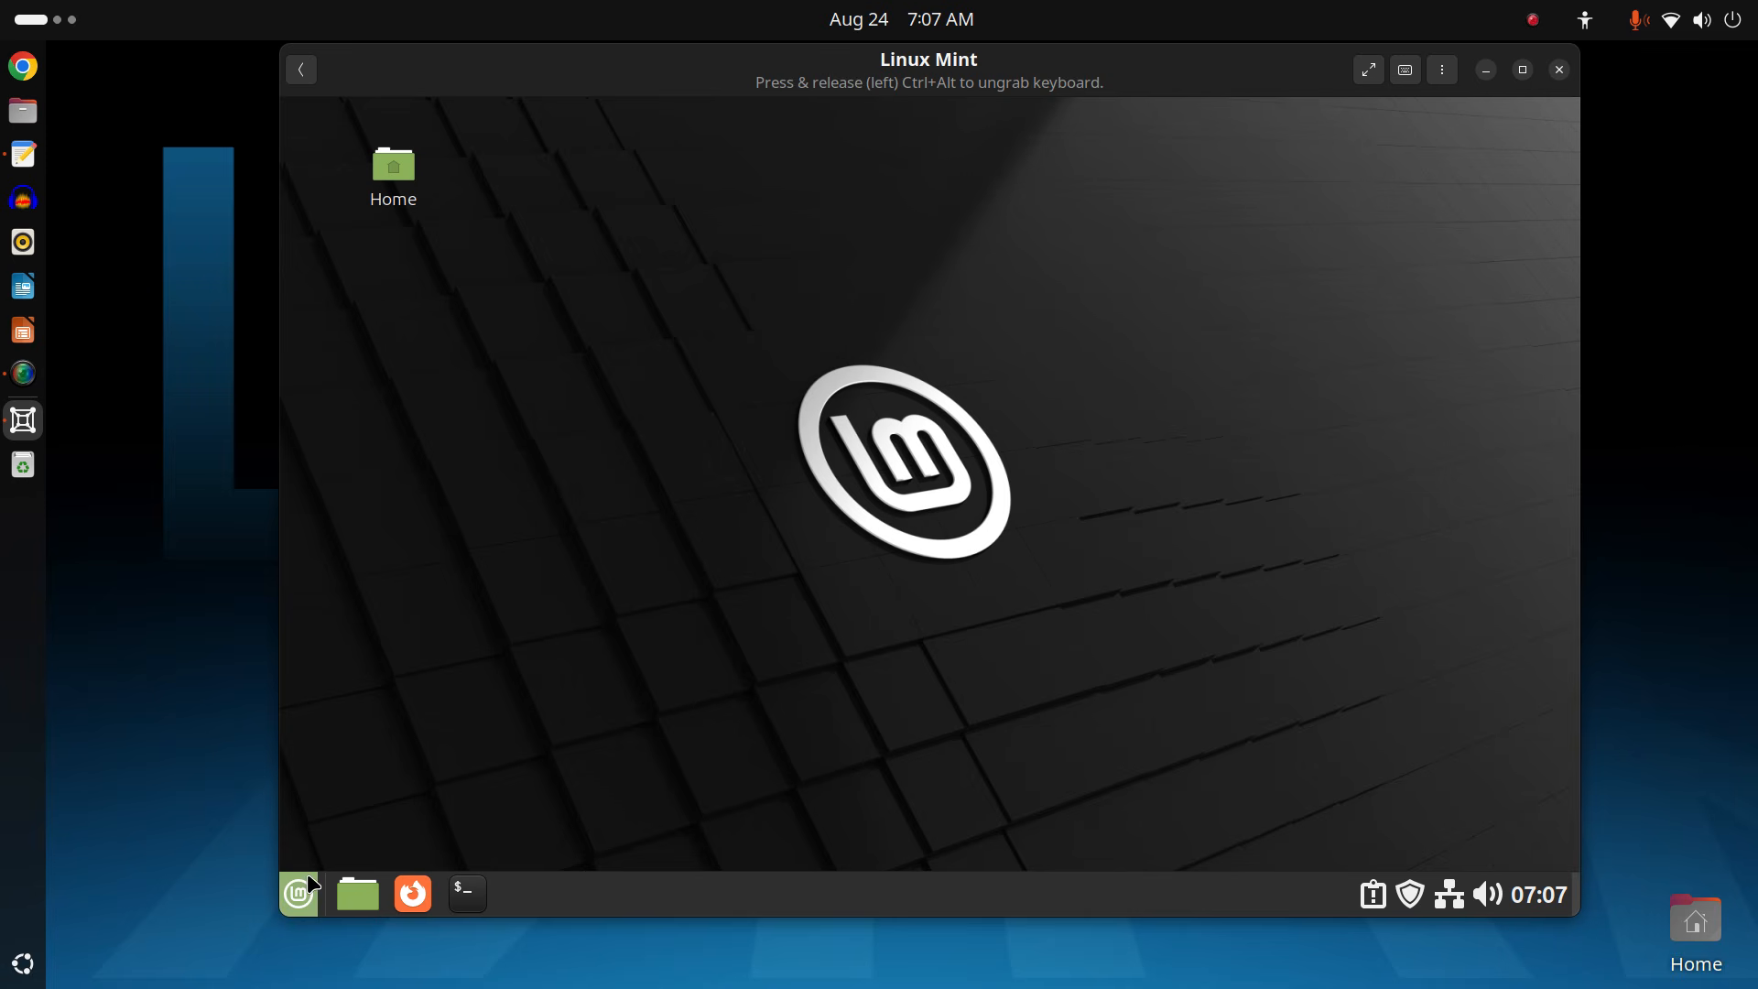
{"action": "left_click", "coordinate": [306, 888]}
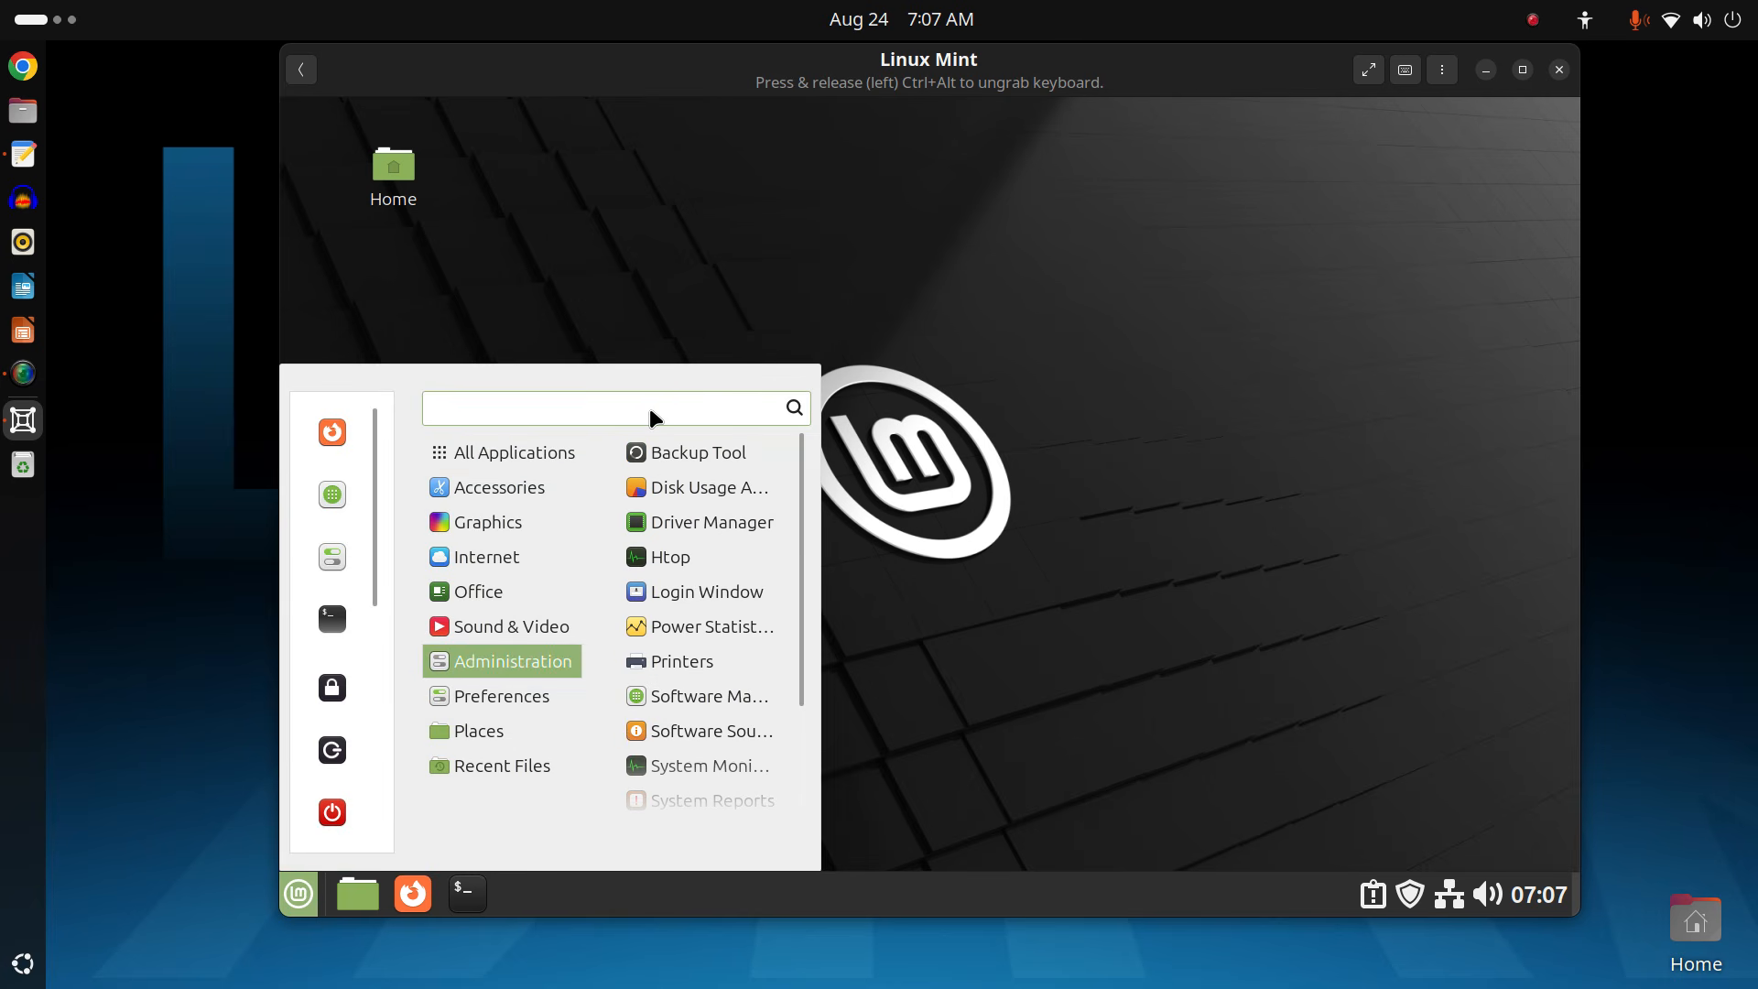
{"action": "type", "text": "i"}
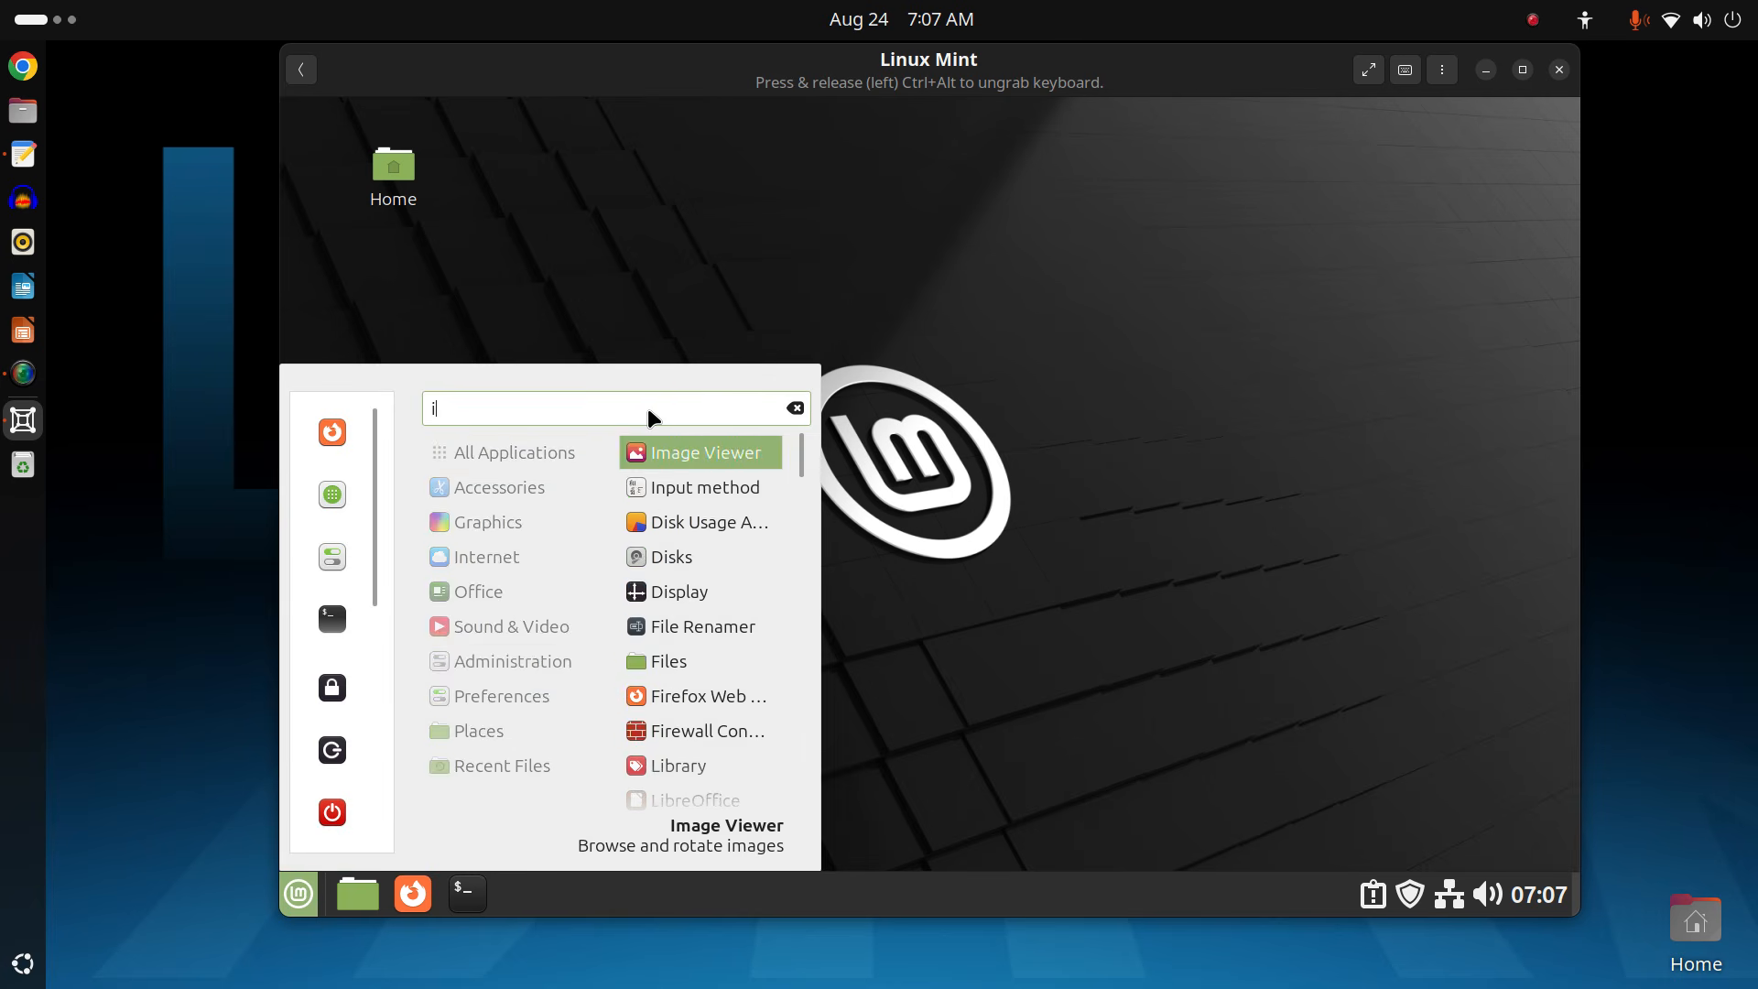
{"action": "type", "text": "nfo"}
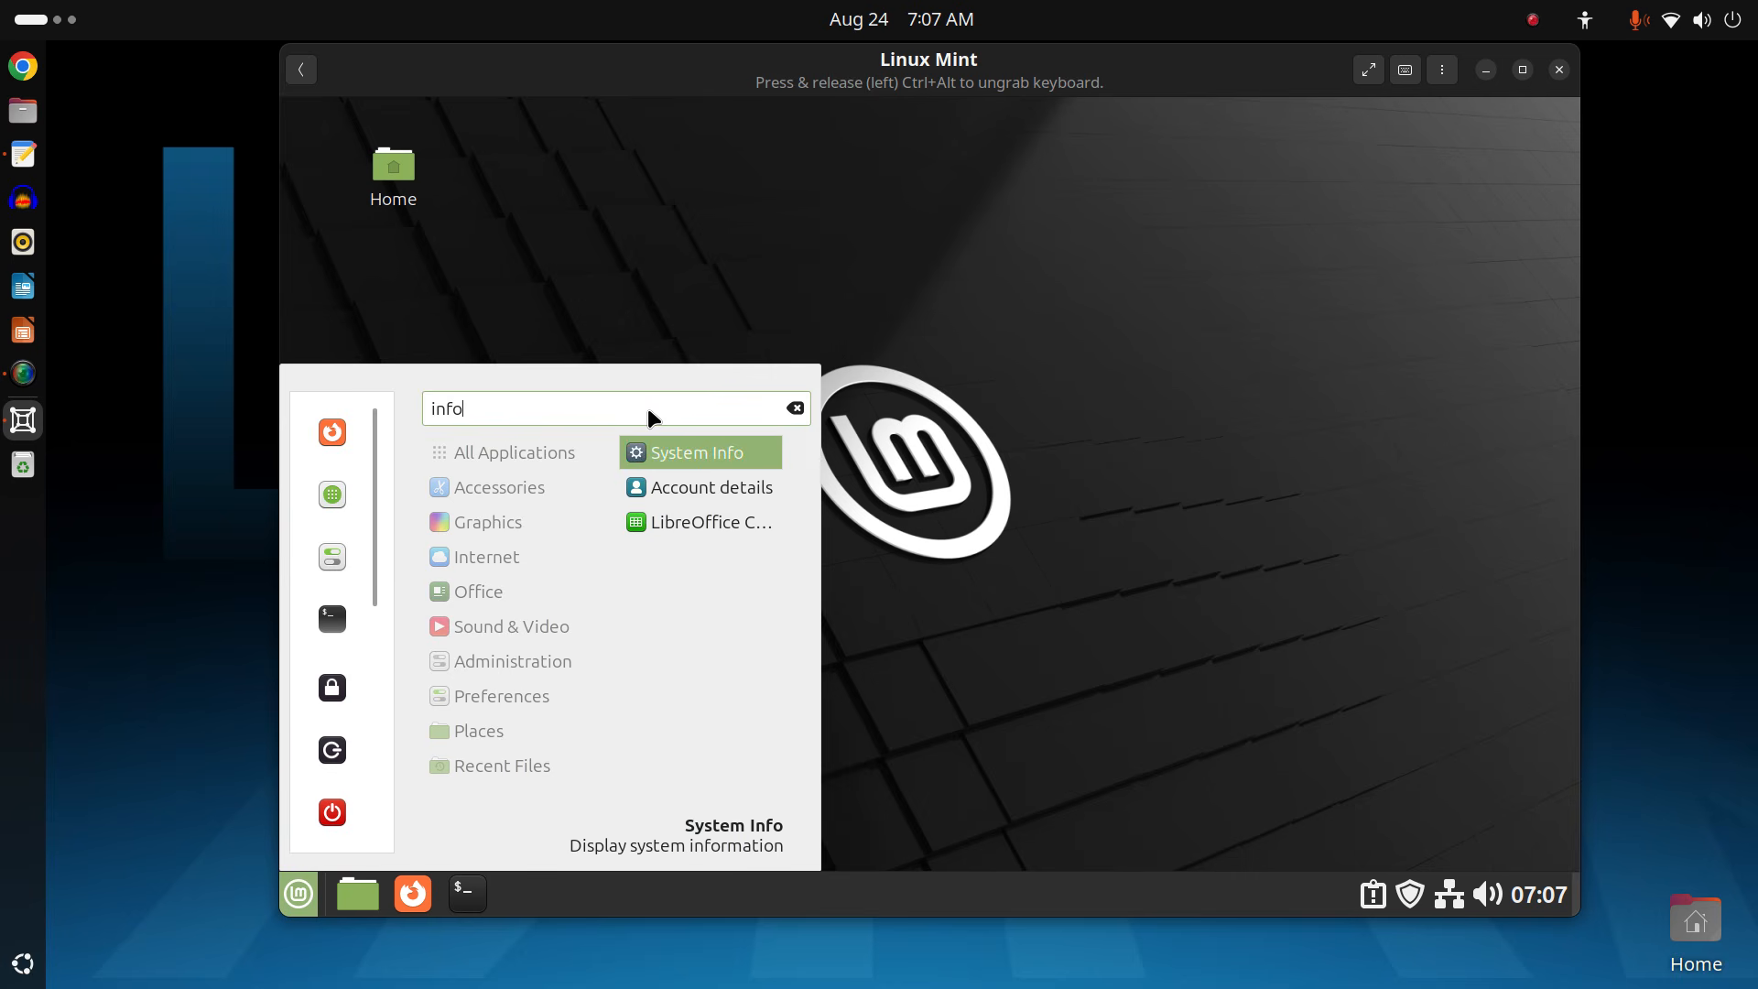
{"action": "key", "text": "Return"}
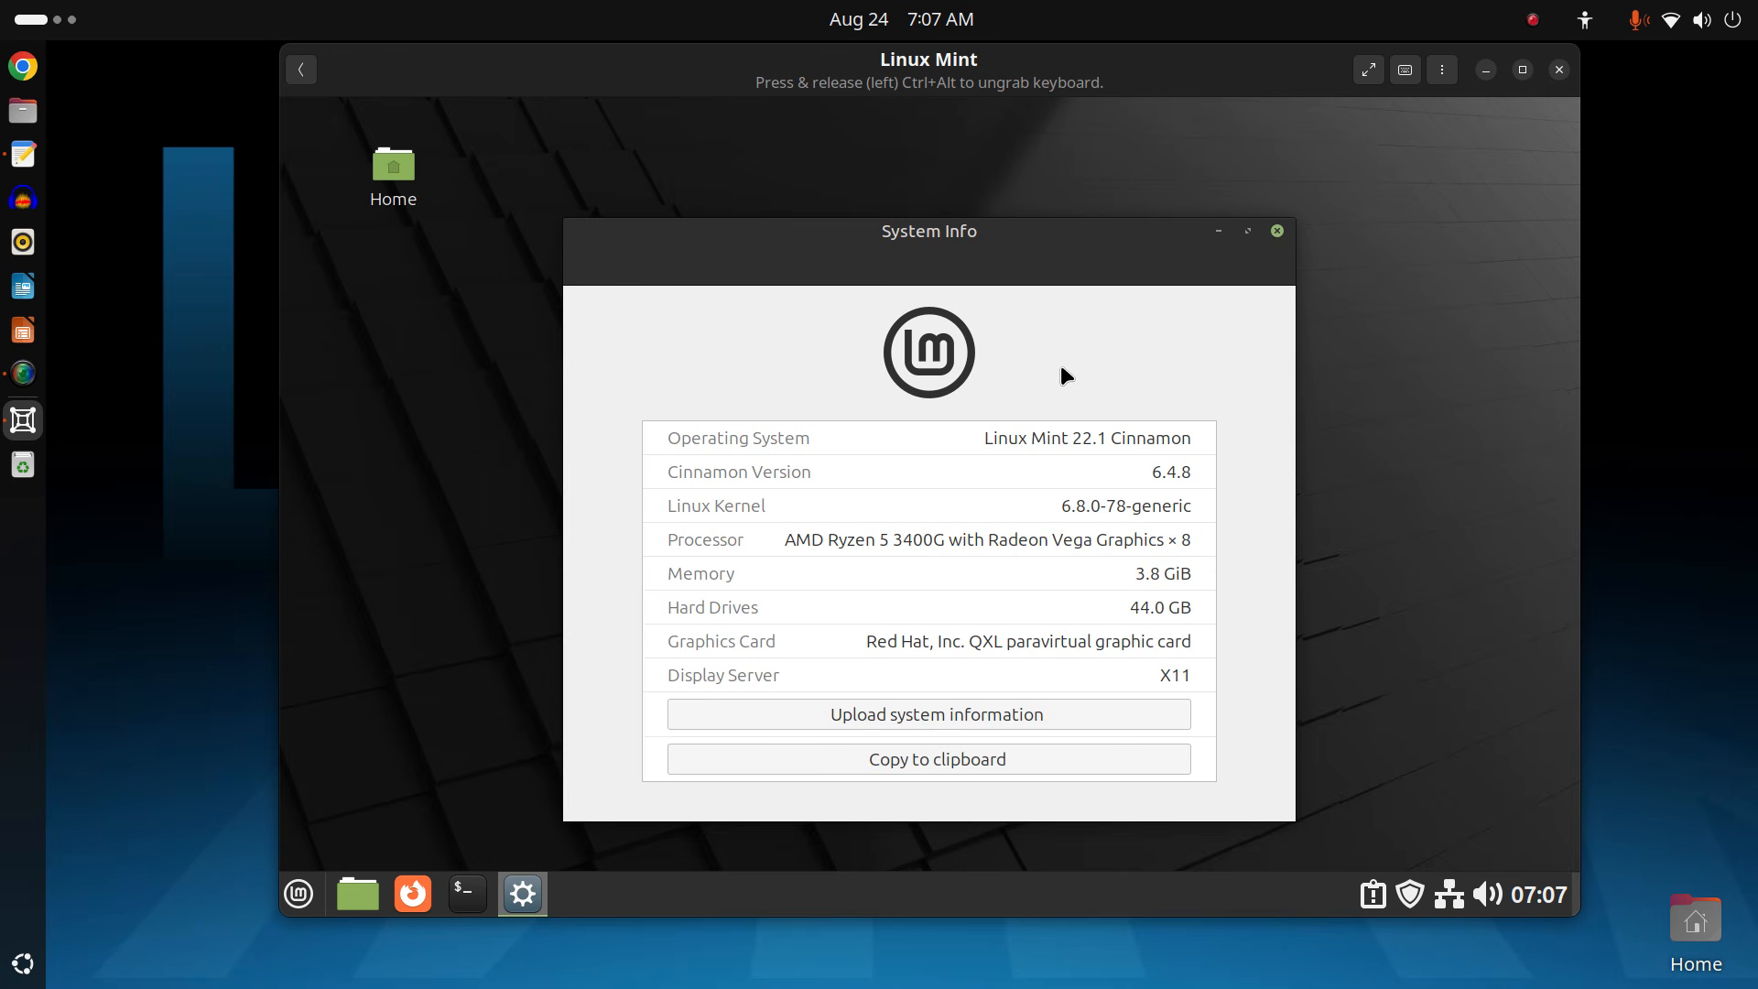
{"action": "left_click", "coordinate": [1277, 230]}
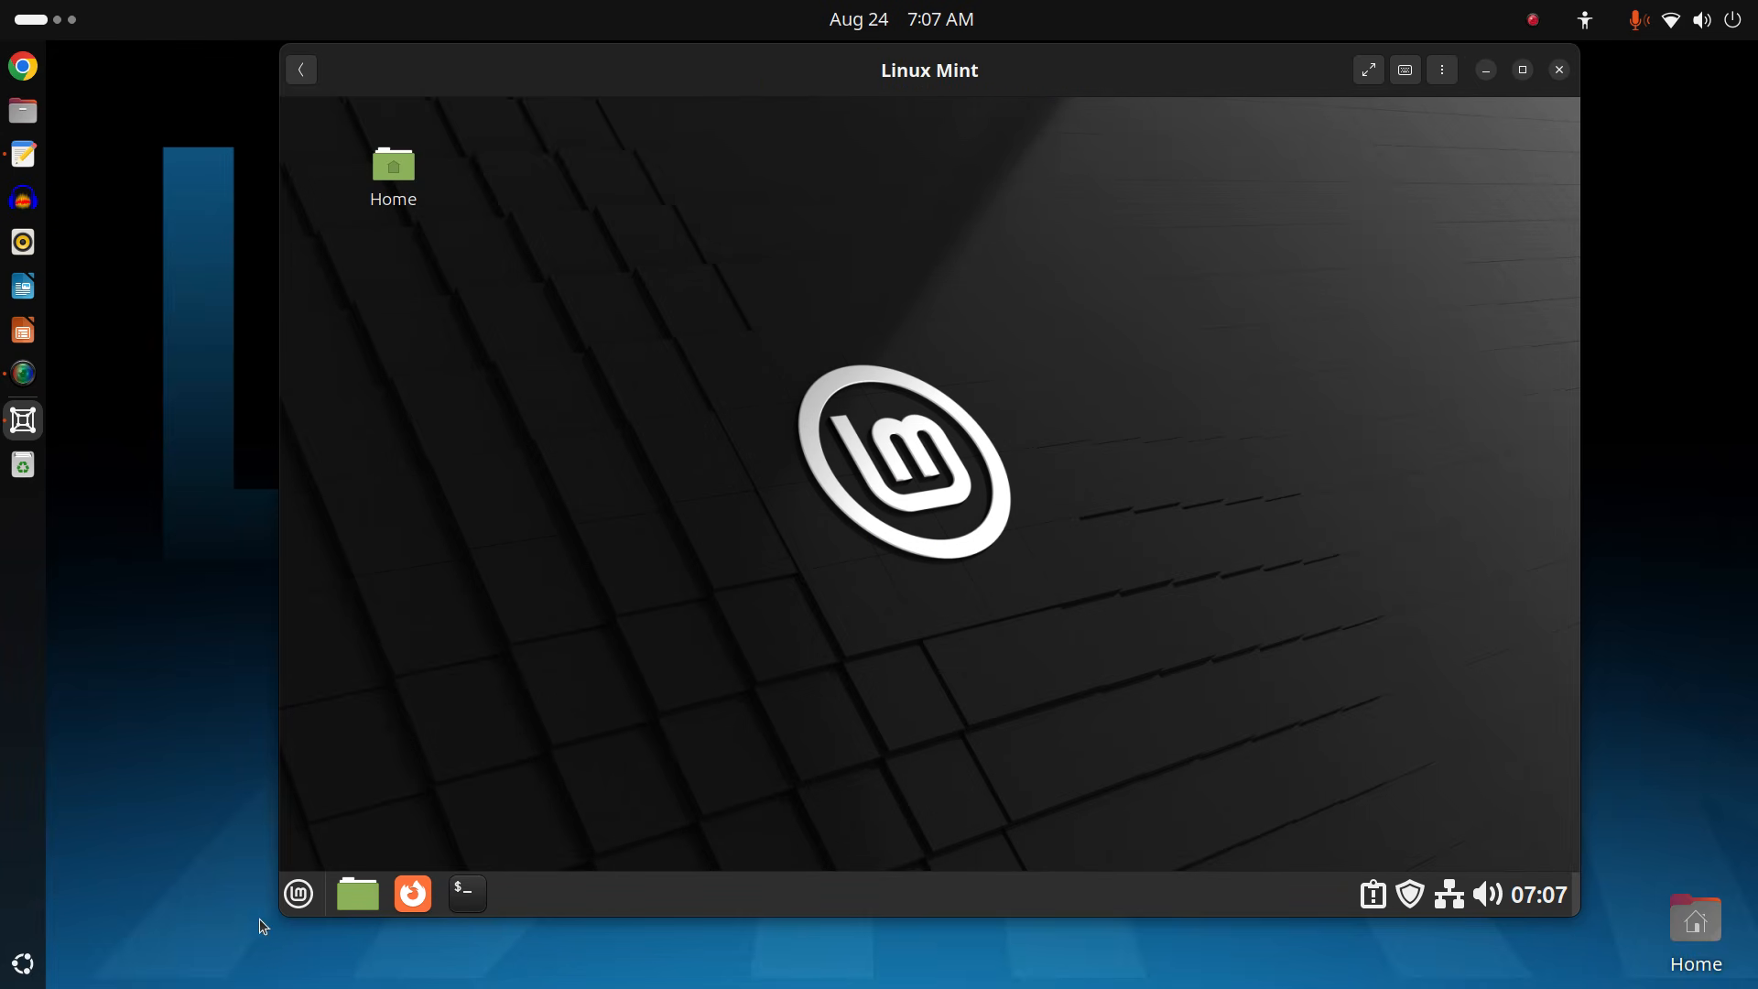
Shut down the Linux Mint guest from the Mint menu and confirm Shut Down.
{"action": "left_click", "coordinate": [286, 892]}
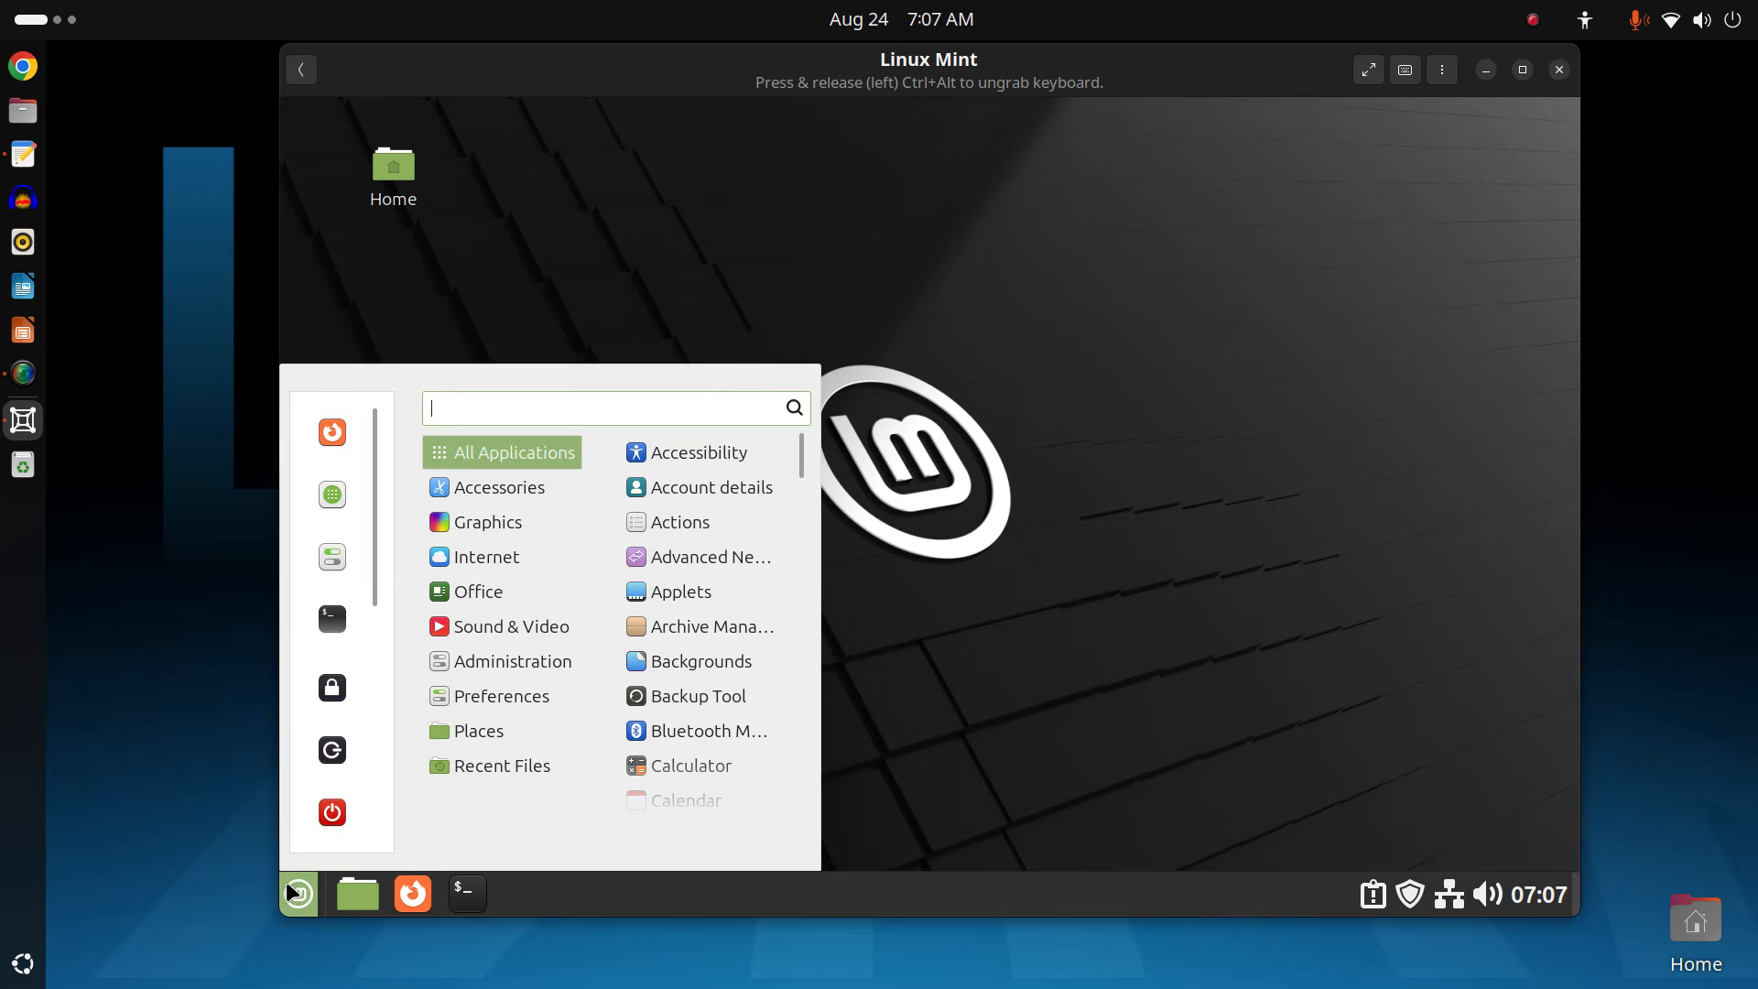
{"action": "left_click", "coordinate": [328, 814]}
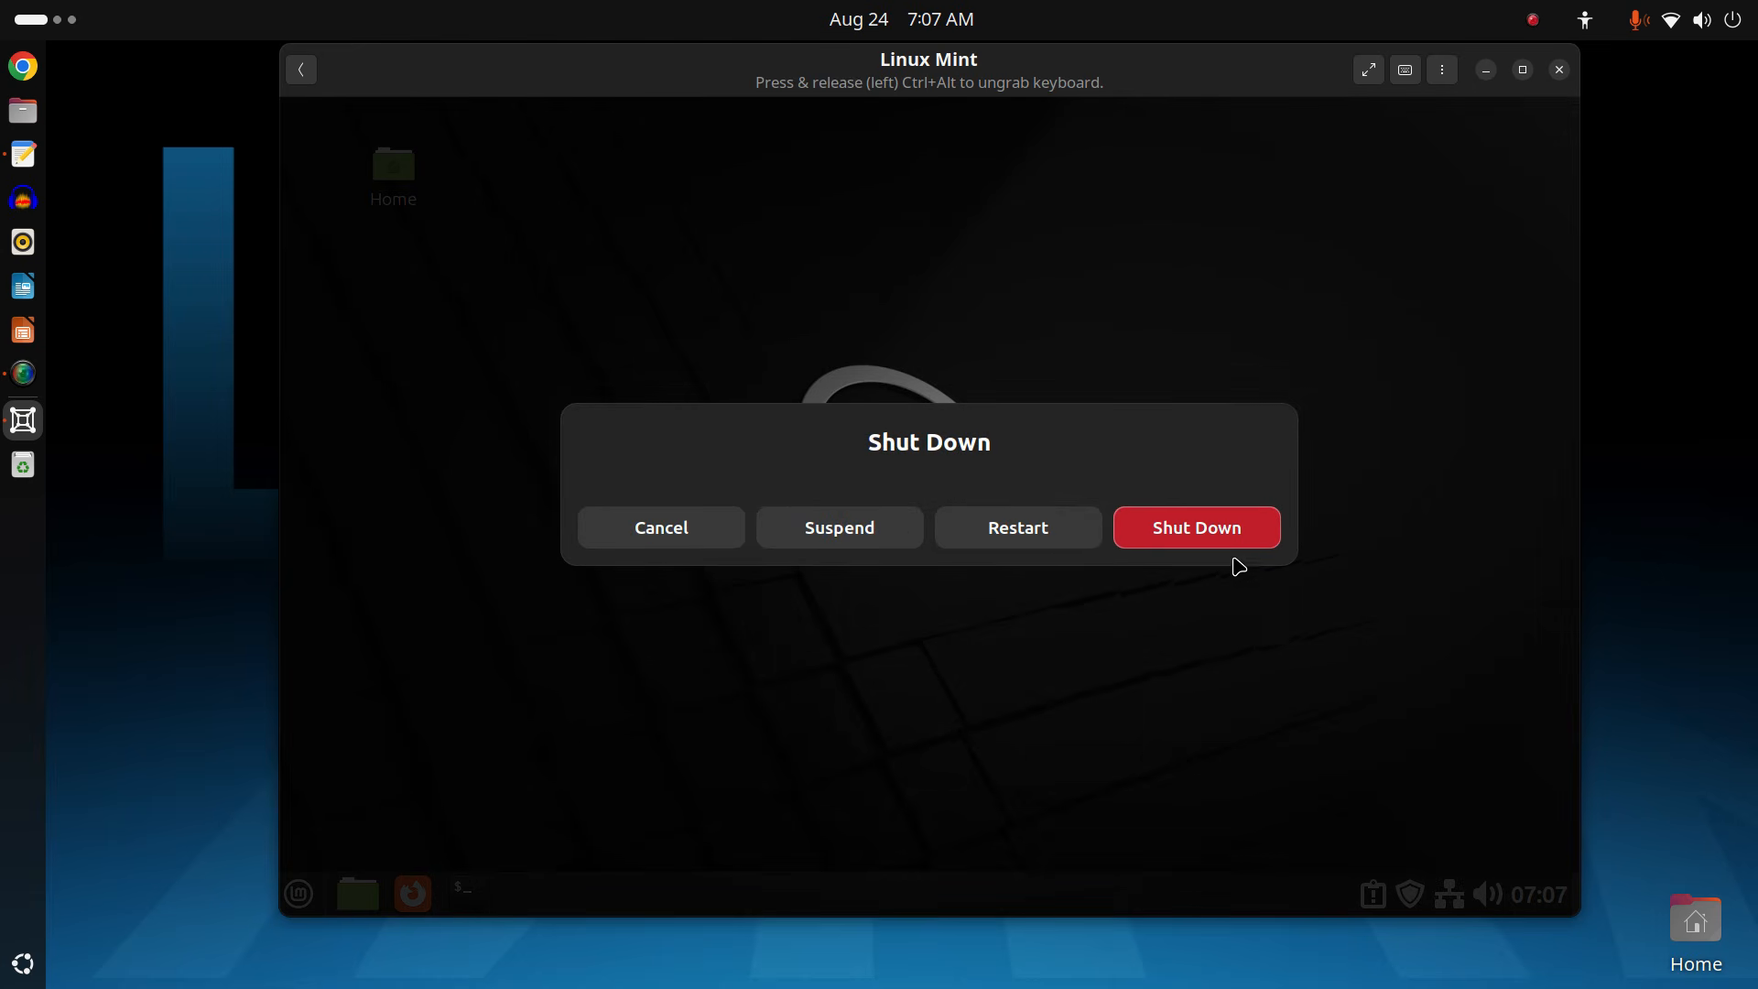
{"action": "left_click", "coordinate": [1234, 525]}
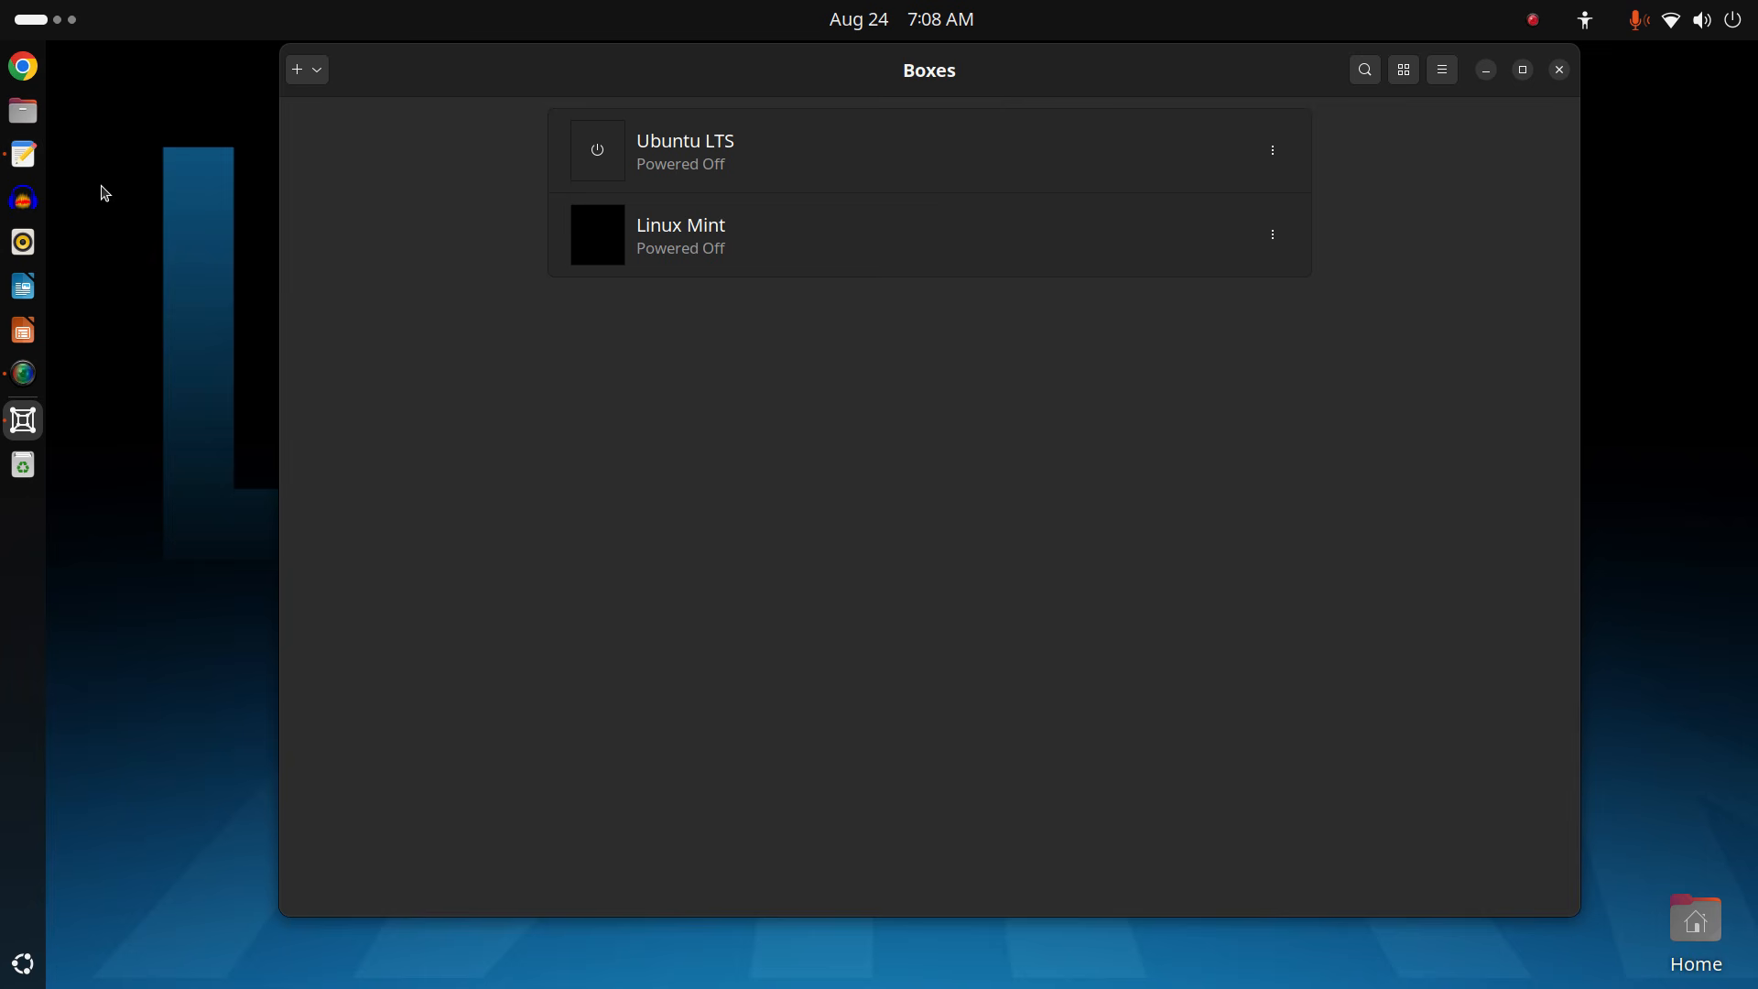
Open Install Gnome Boxes.txt and highlight the sudo apt install and sudo usermod lines.
{"action": "left_click", "coordinate": [24, 154]}
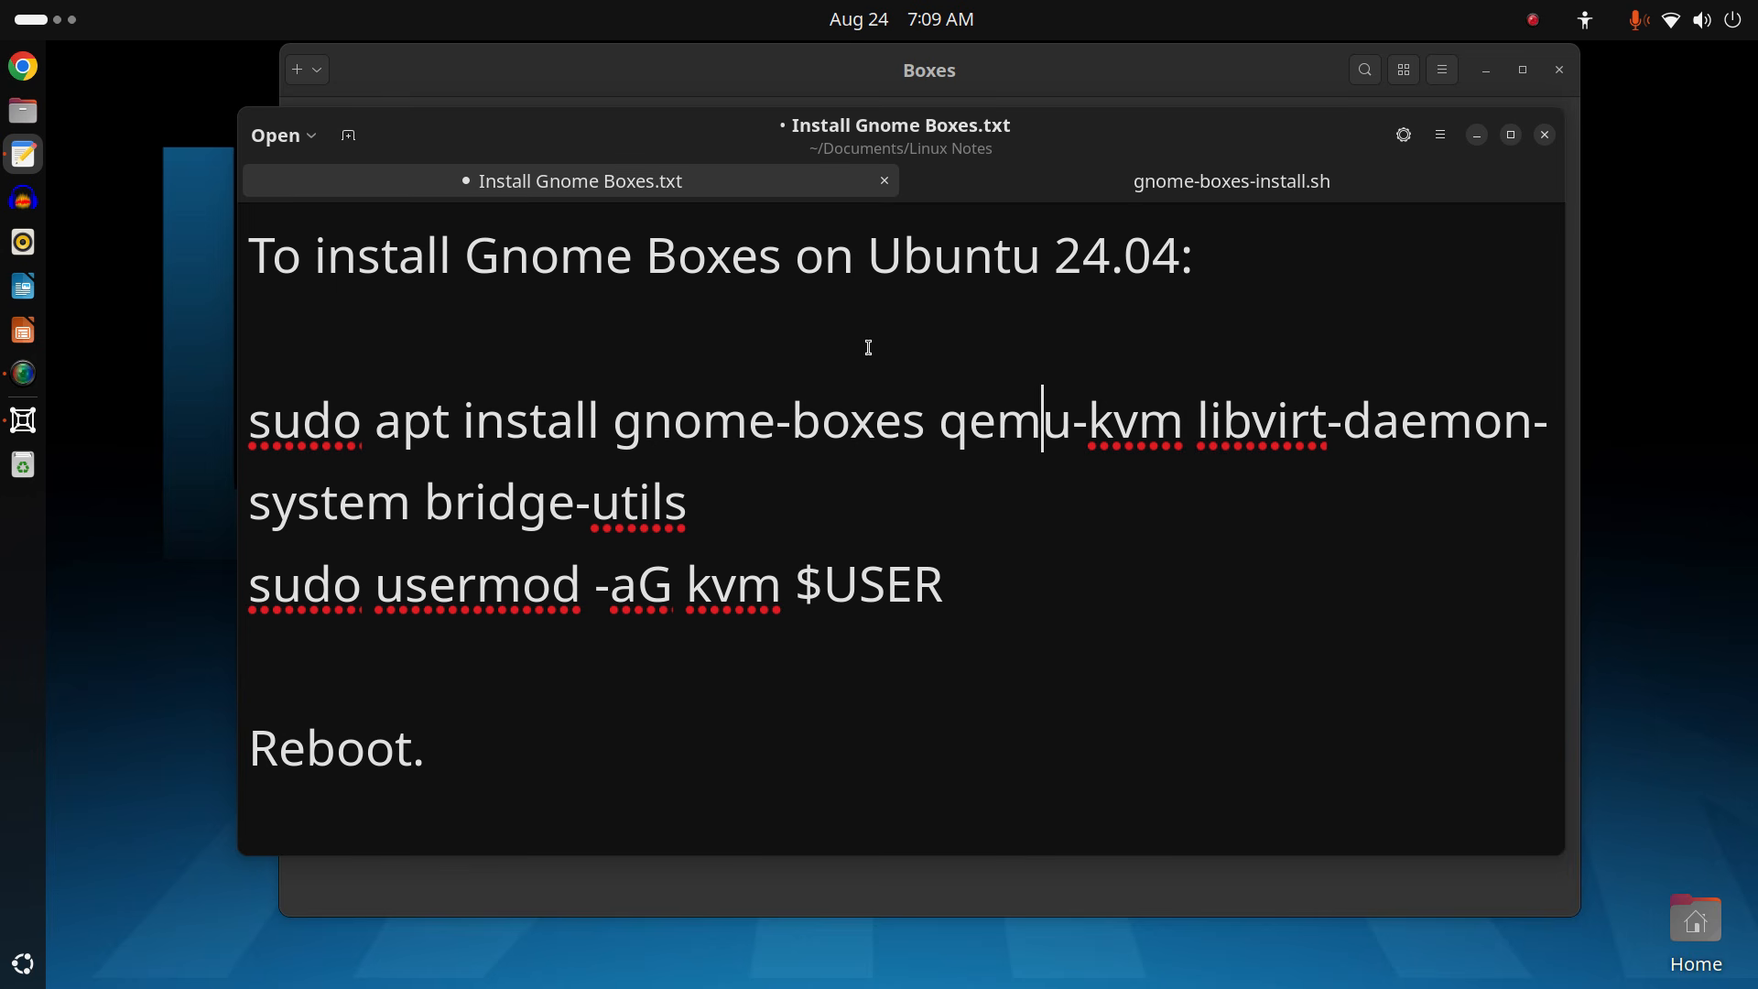
{"action": "left_click", "coordinate": [760, 520]}
{"action": "left_click_drag", "start_coordinate": [735, 530], "coordinate": [130, 381]}
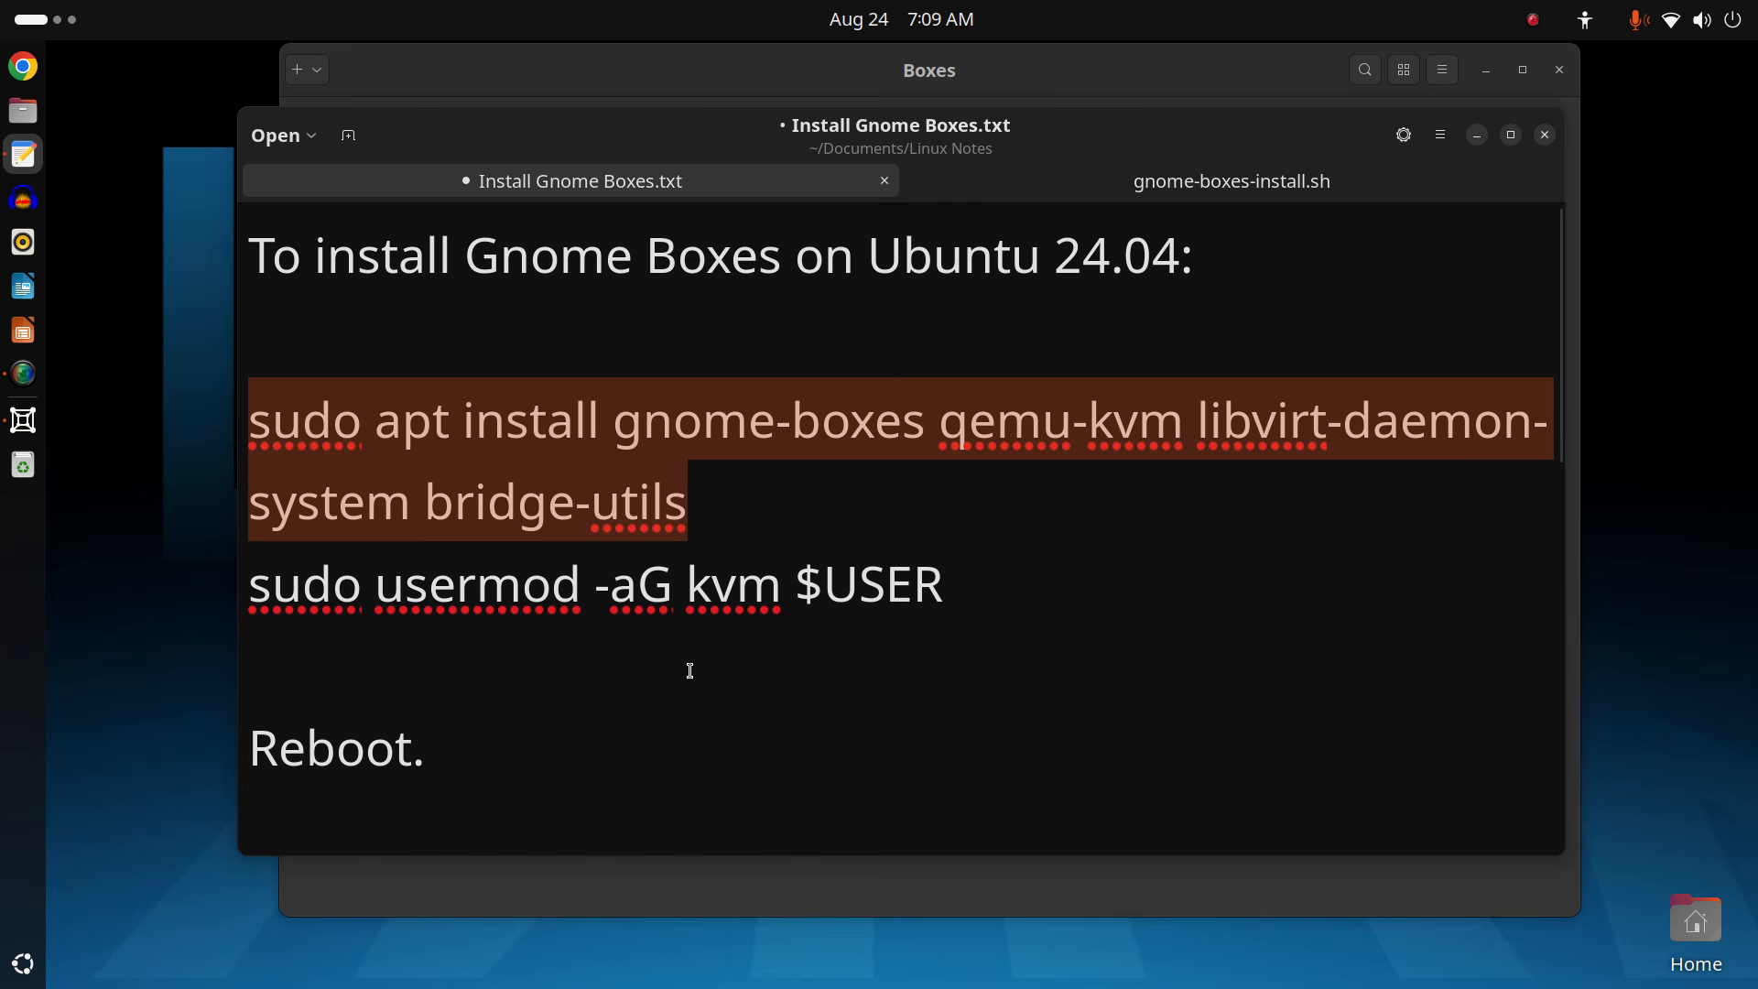
{"action": "left_click", "coordinate": [1015, 595]}
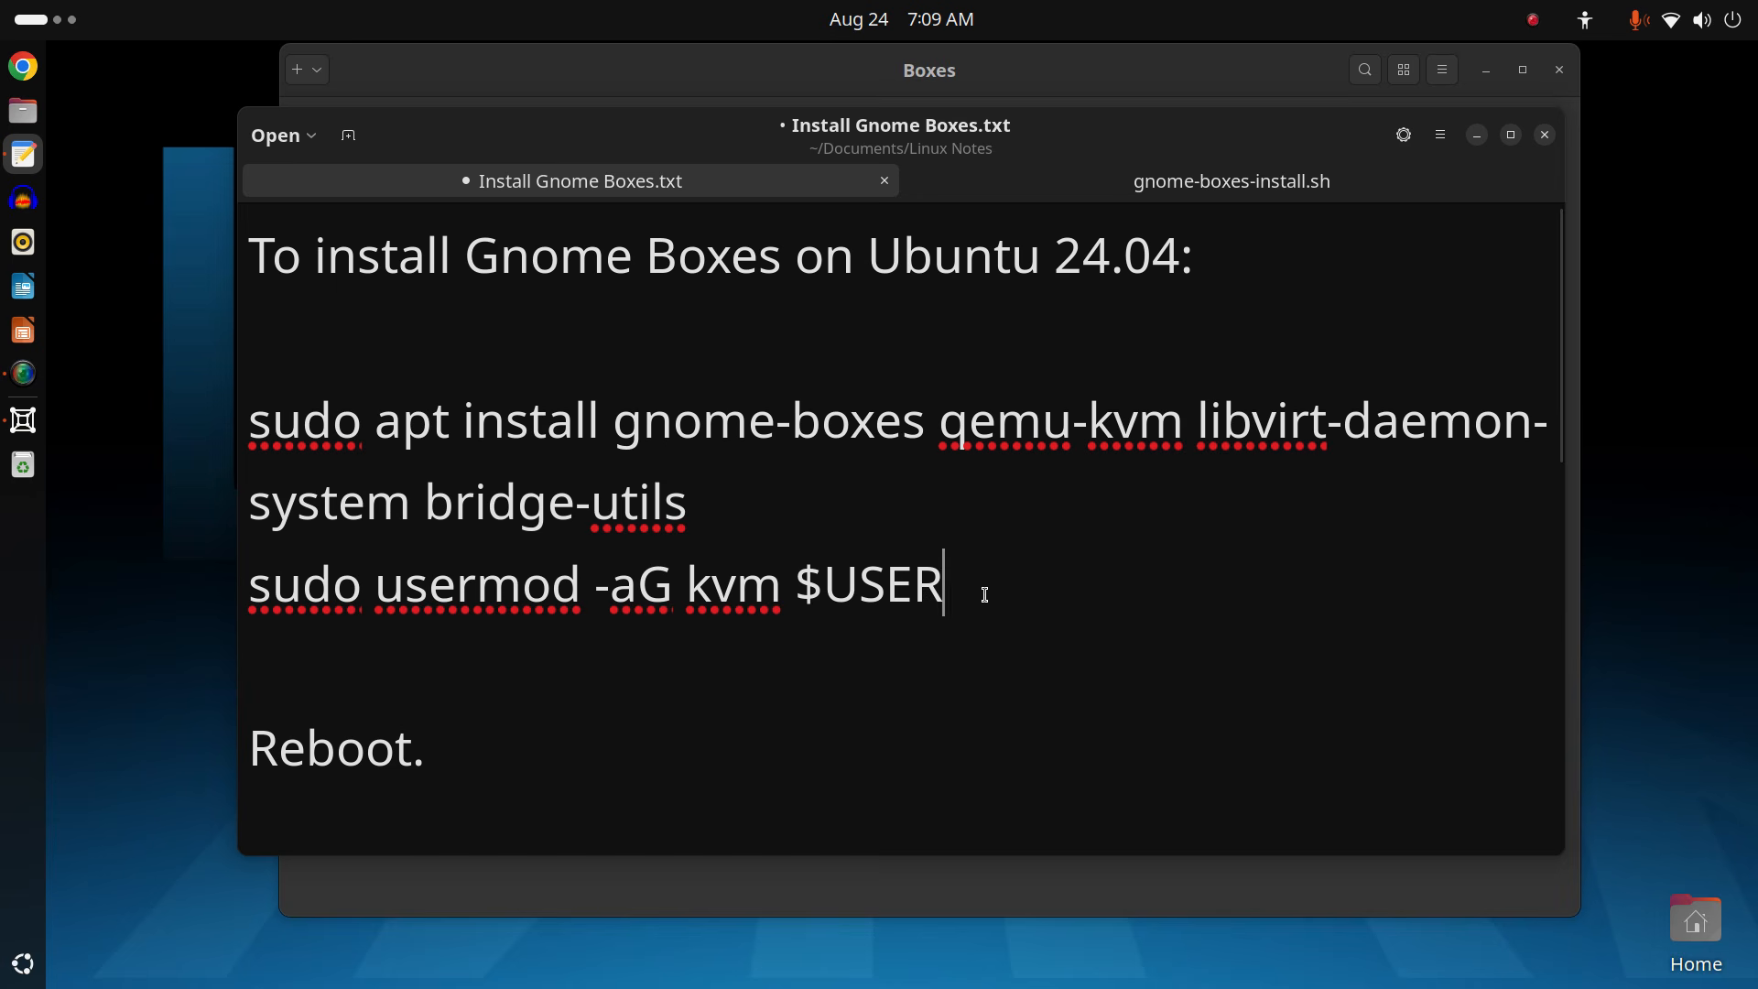
{"action": "left_click_drag", "start_coordinate": [980, 589], "coordinate": [140, 607]}
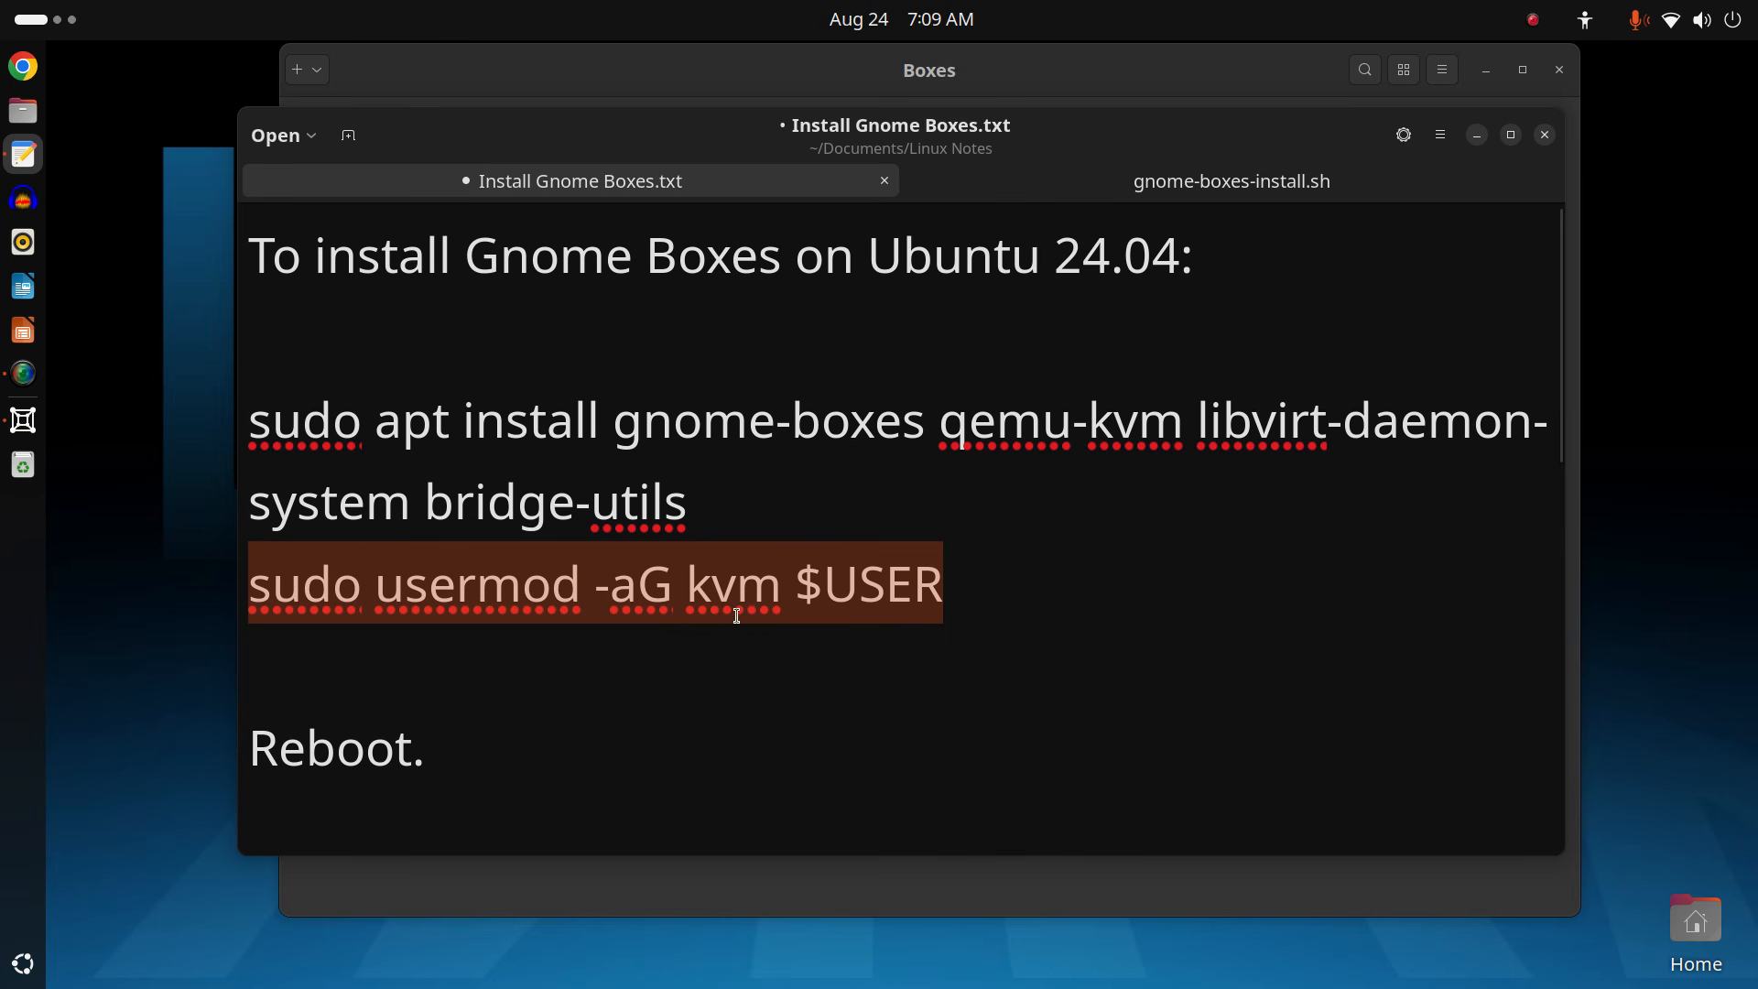
{"action": "left_click", "coordinate": [1144, 588]}
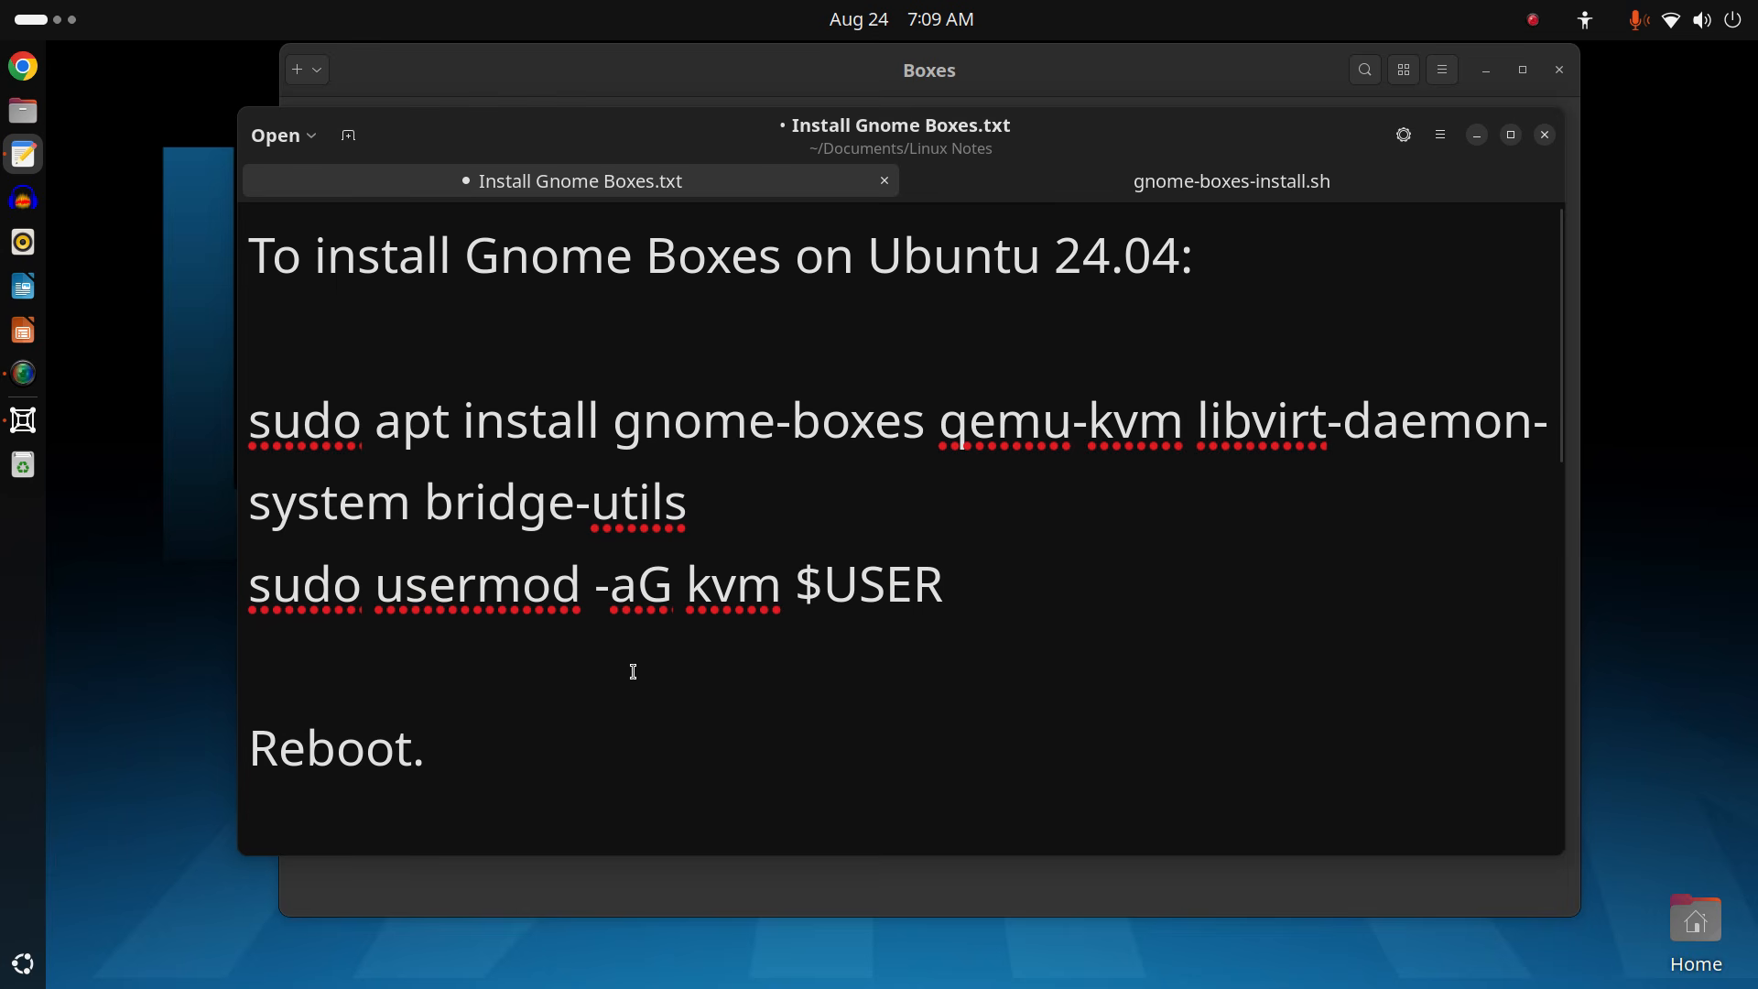
Scroll down to the 'In VM:' line, select spice-vdagent, then scroll back up.
{"action": "scroll", "coordinate": [633, 671], "scroll_direction": "down", "scroll_amount": 5}
{"action": "scroll", "coordinate": [633, 675], "scroll_direction": "down", "scroll_amount": 2}
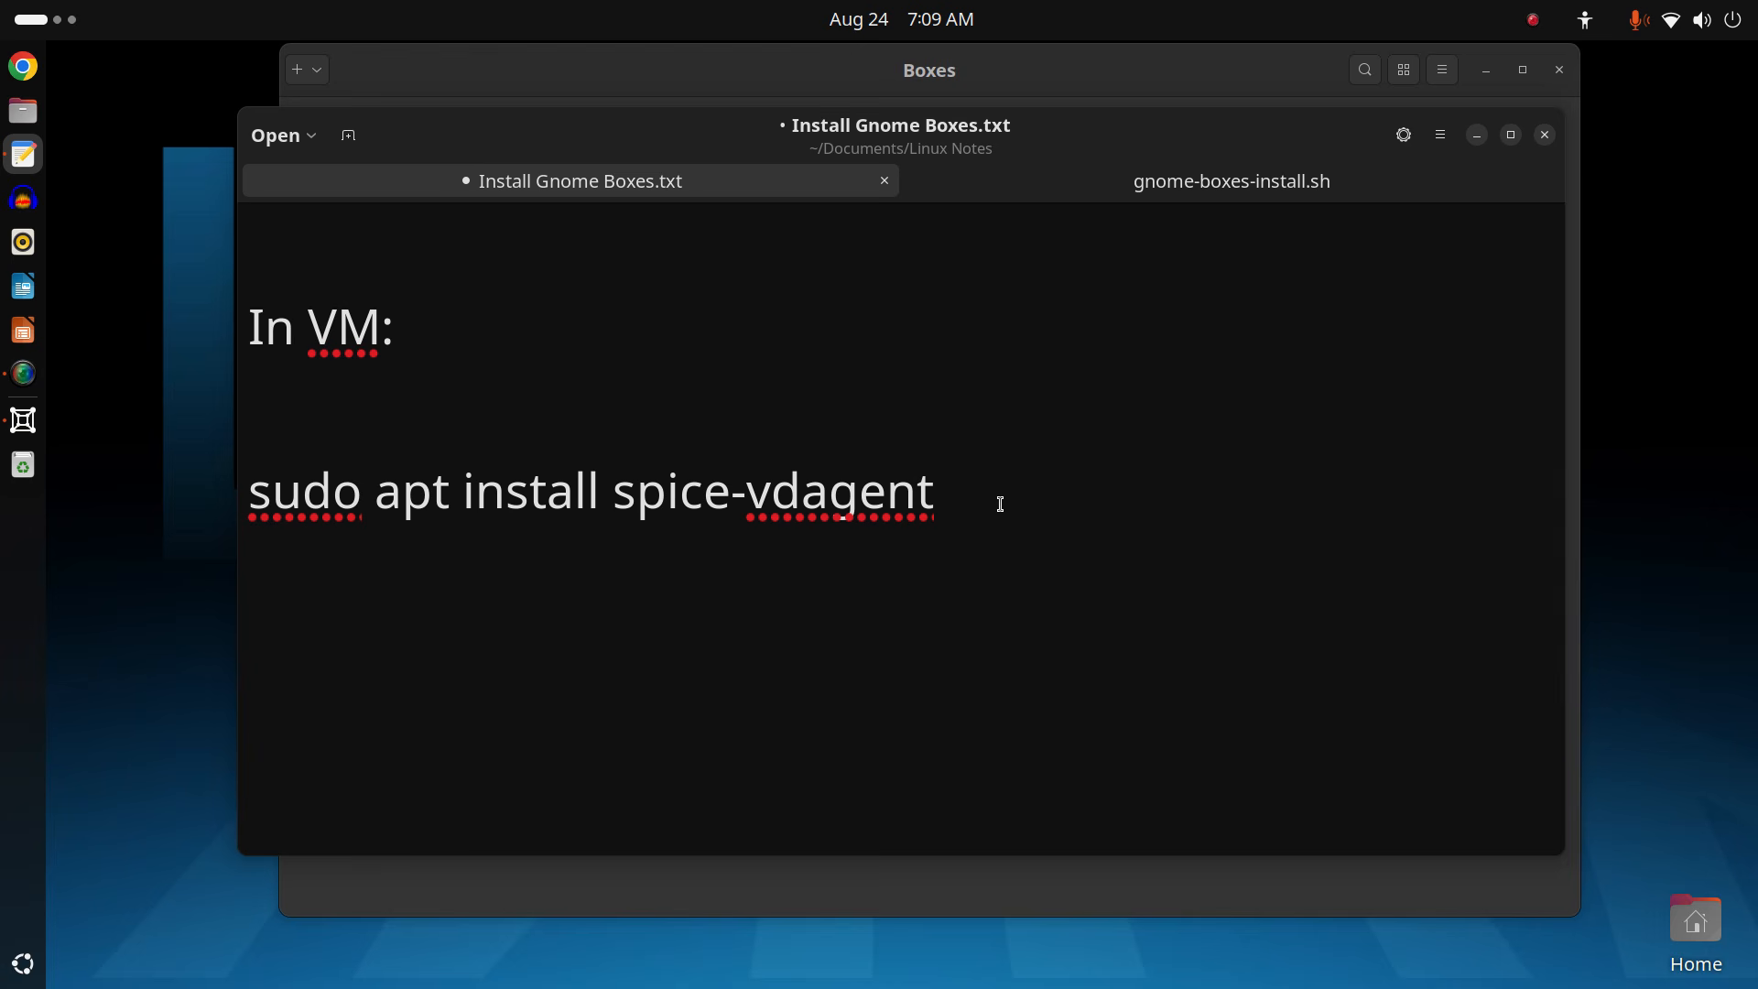
{"action": "left_click_drag", "start_coordinate": [601, 515], "coordinate": [946, 519]}
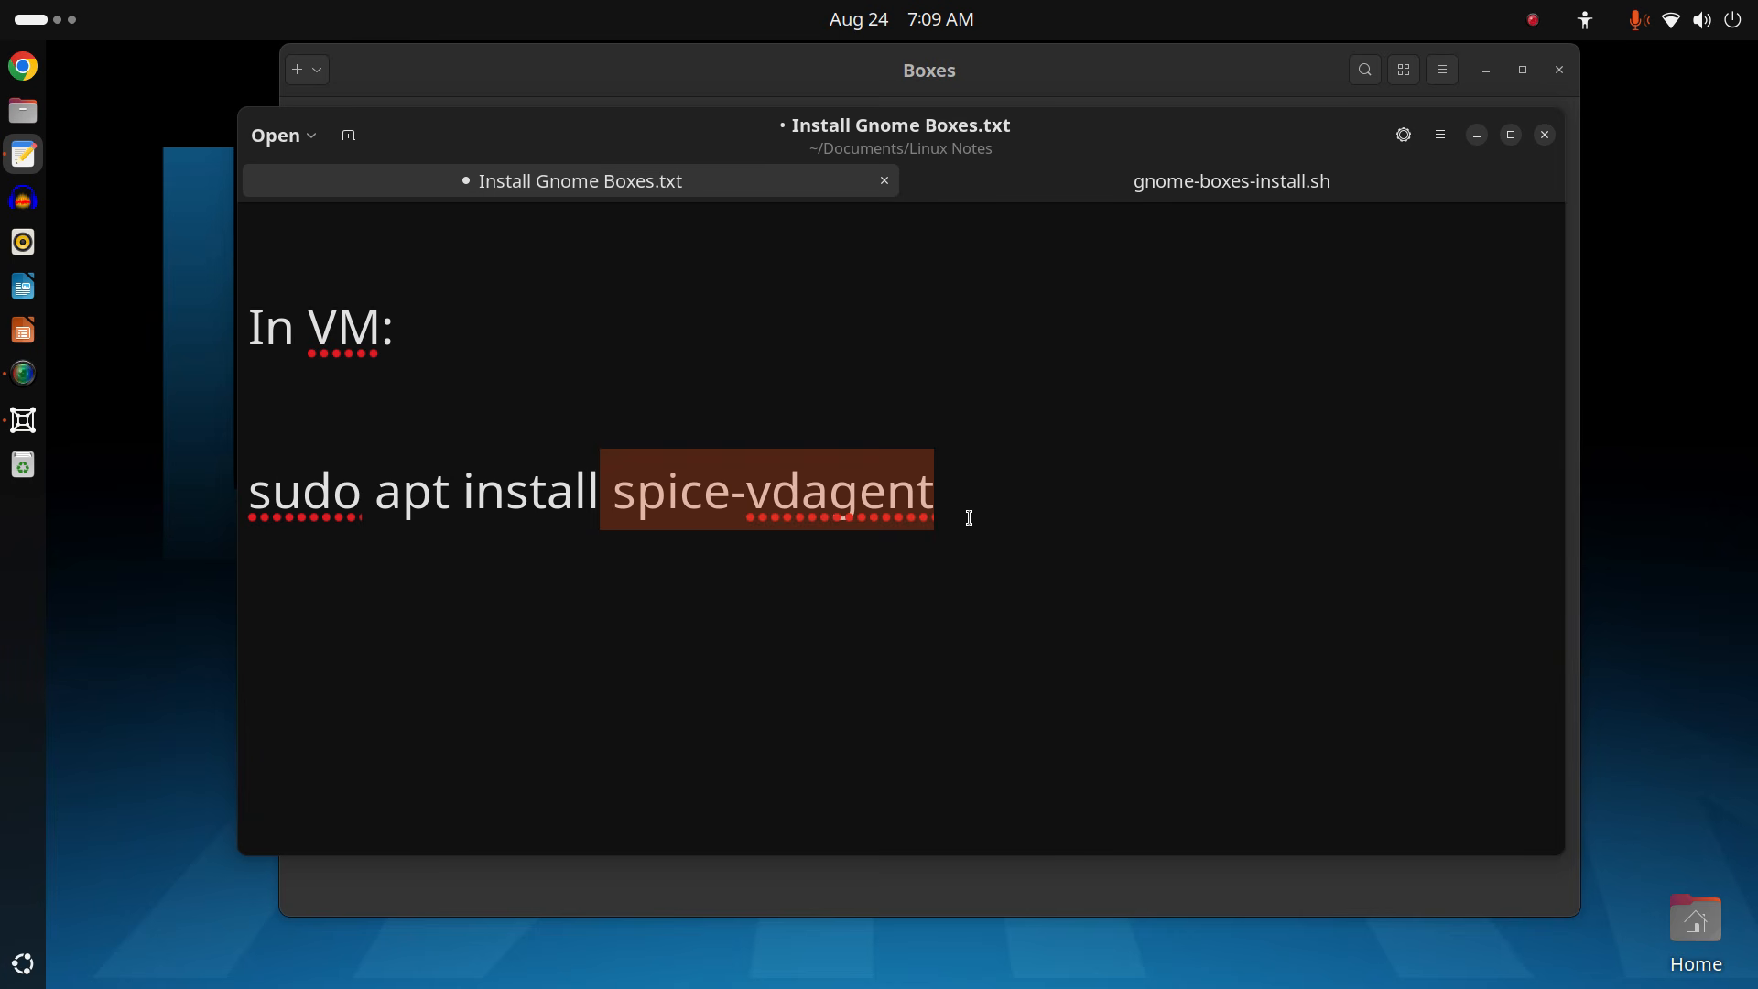
{"action": "left_click", "coordinate": [969, 518]}
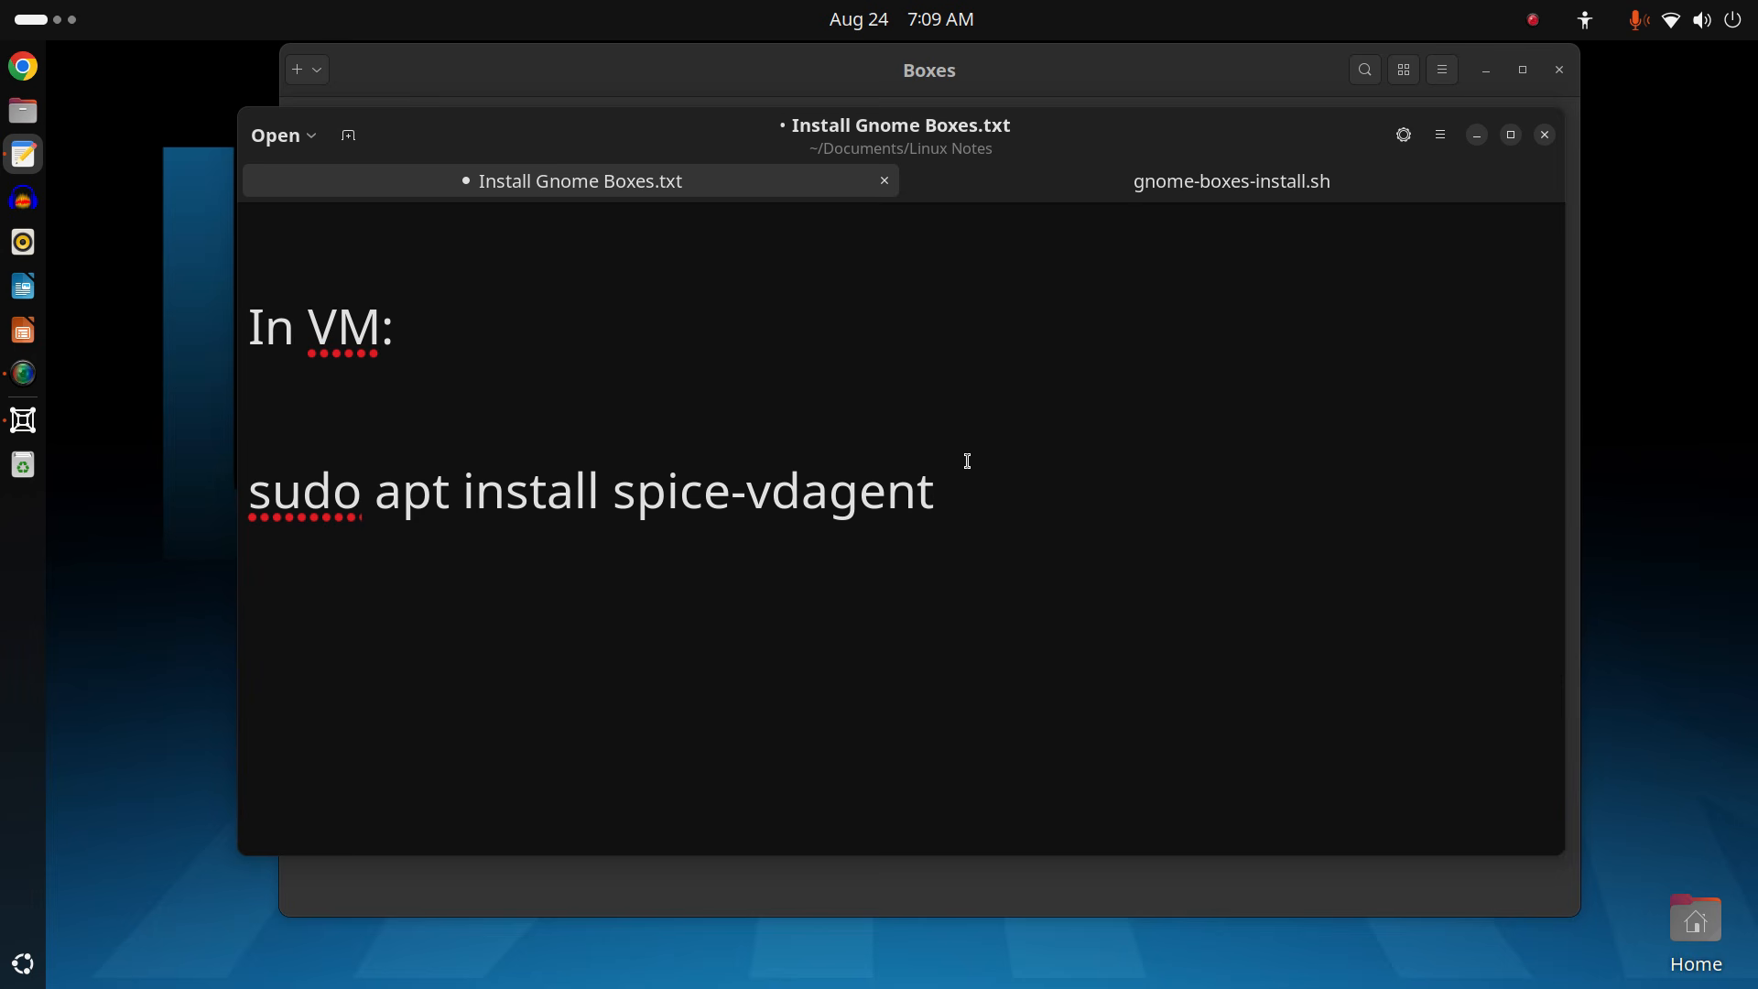
{"action": "scroll", "coordinate": [967, 460], "scroll_direction": "up", "scroll_amount": 6}
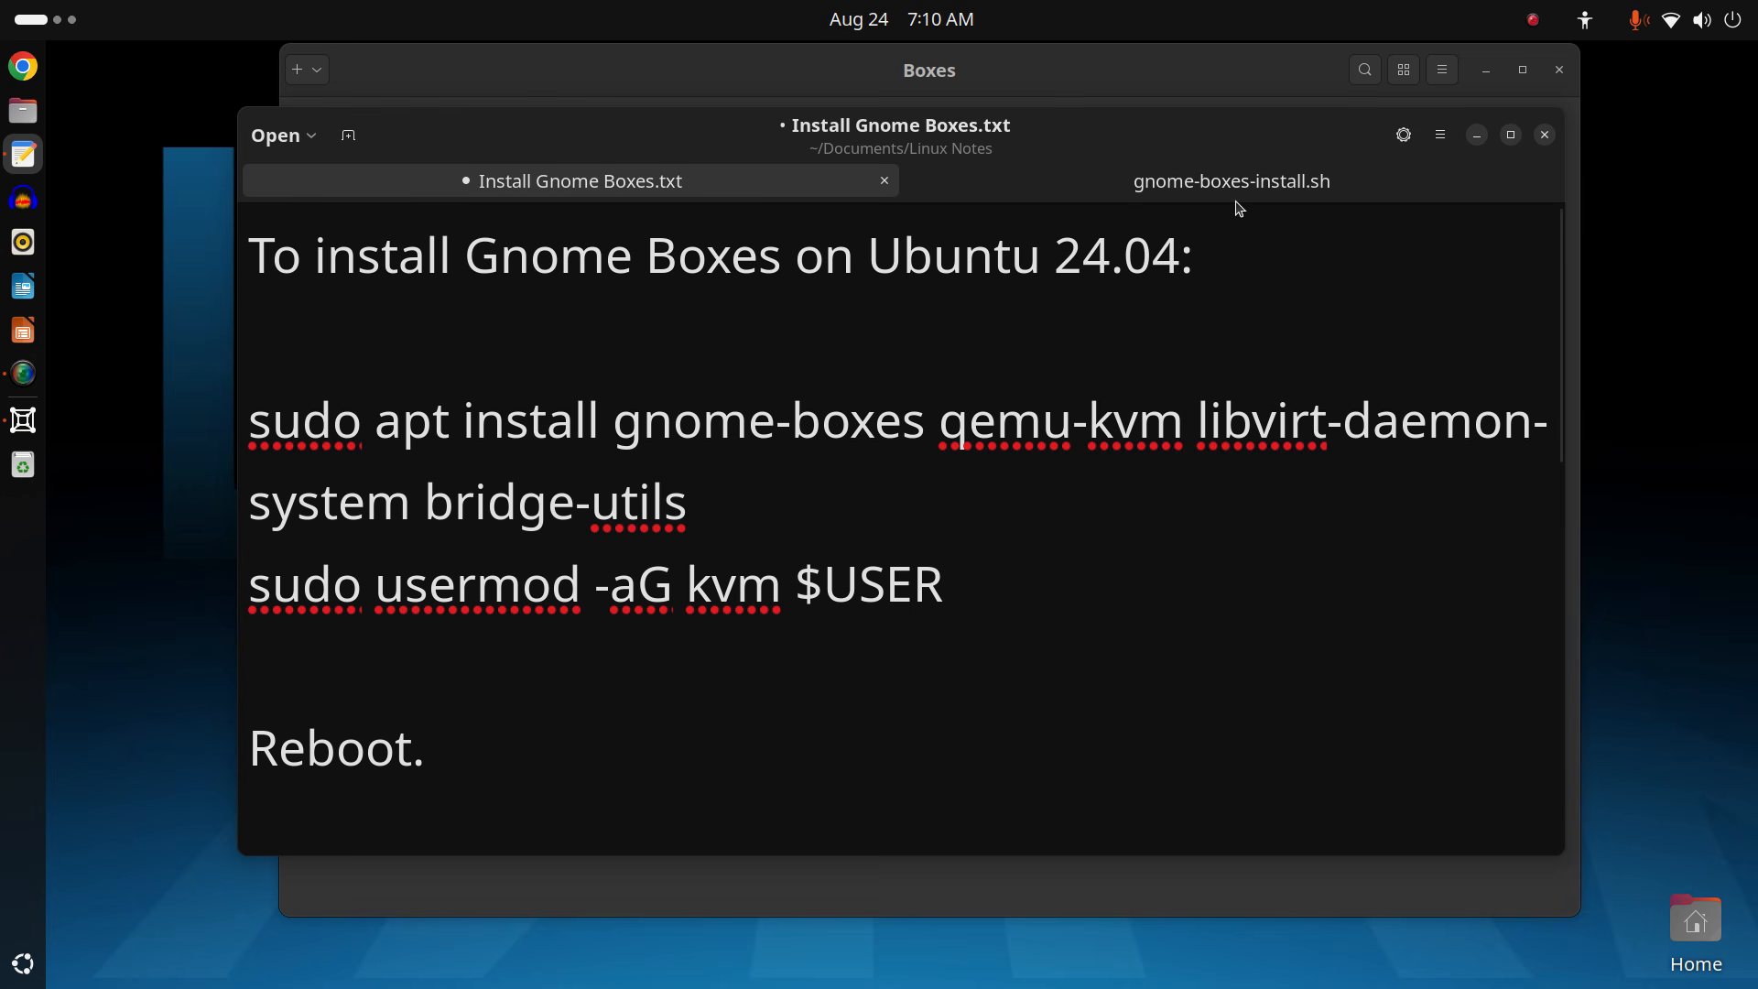
Check gnome-boxes-install.sh, scroll through the notes tab again, and minimize Text Editor.
{"action": "left_click", "coordinate": [1260, 187]}
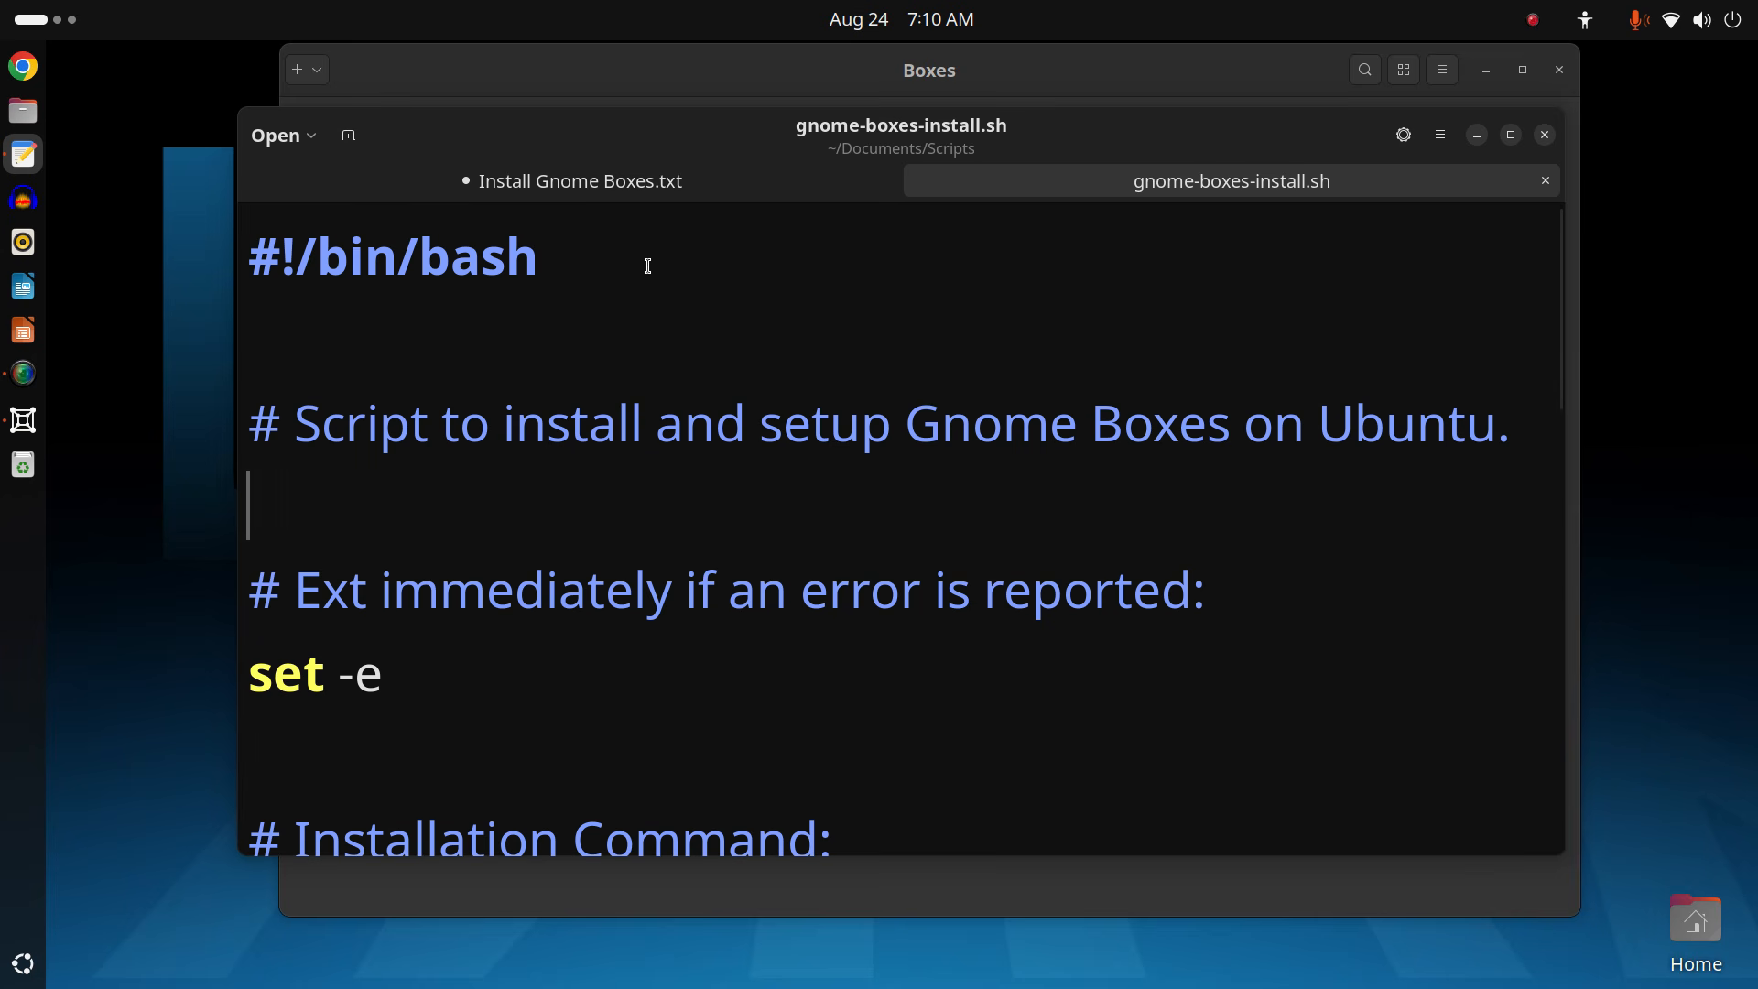
{"action": "left_click", "coordinate": [678, 186]}
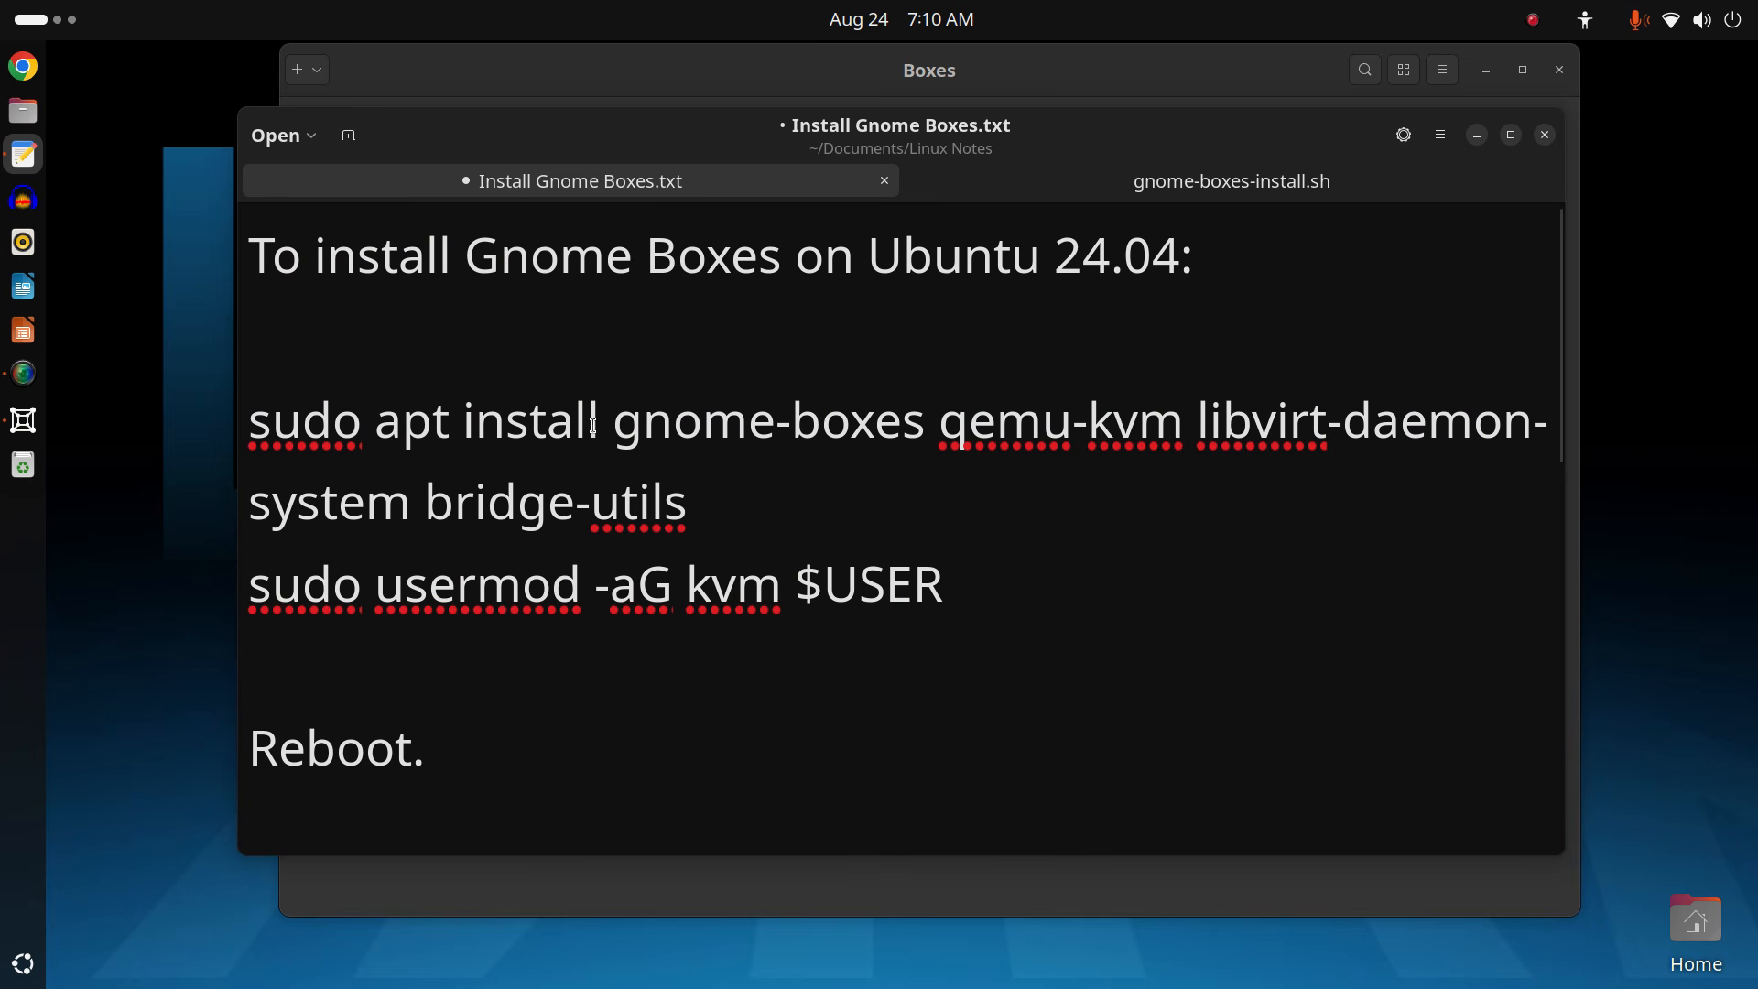
{"action": "scroll", "coordinate": [925, 635], "scroll_direction": "down", "scroll_amount": 5}
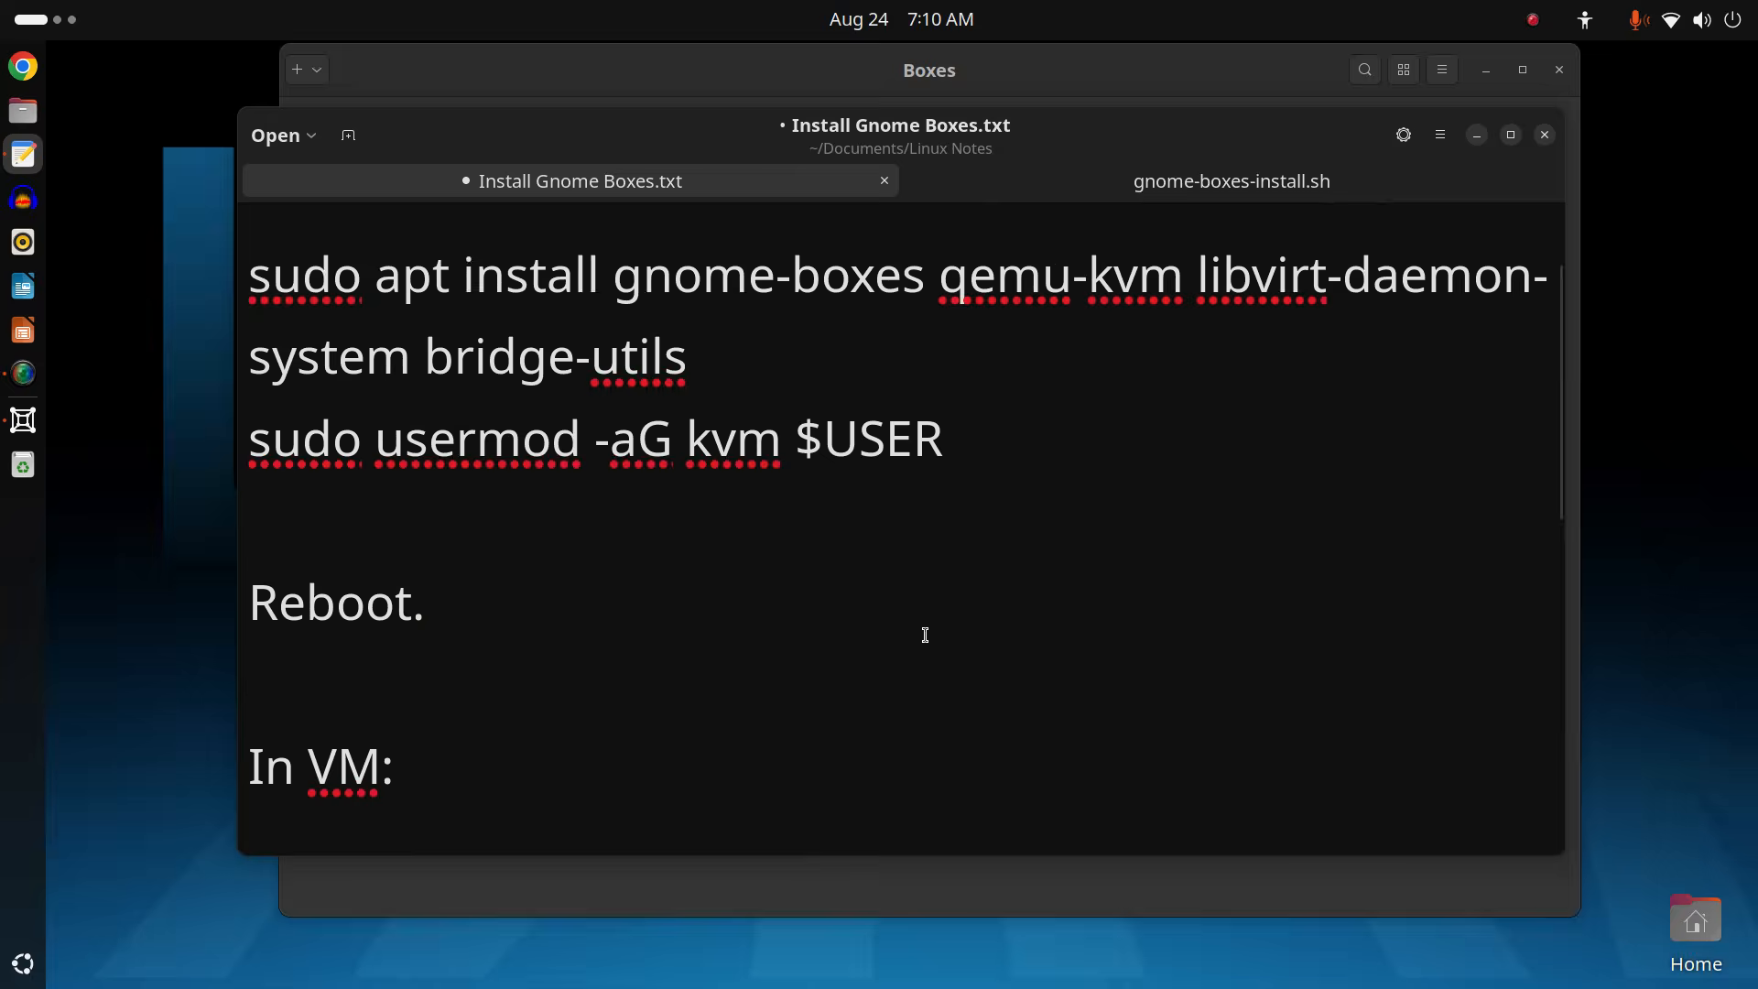
{"action": "scroll", "coordinate": [924, 635], "scroll_direction": "up", "scroll_amount": 5}
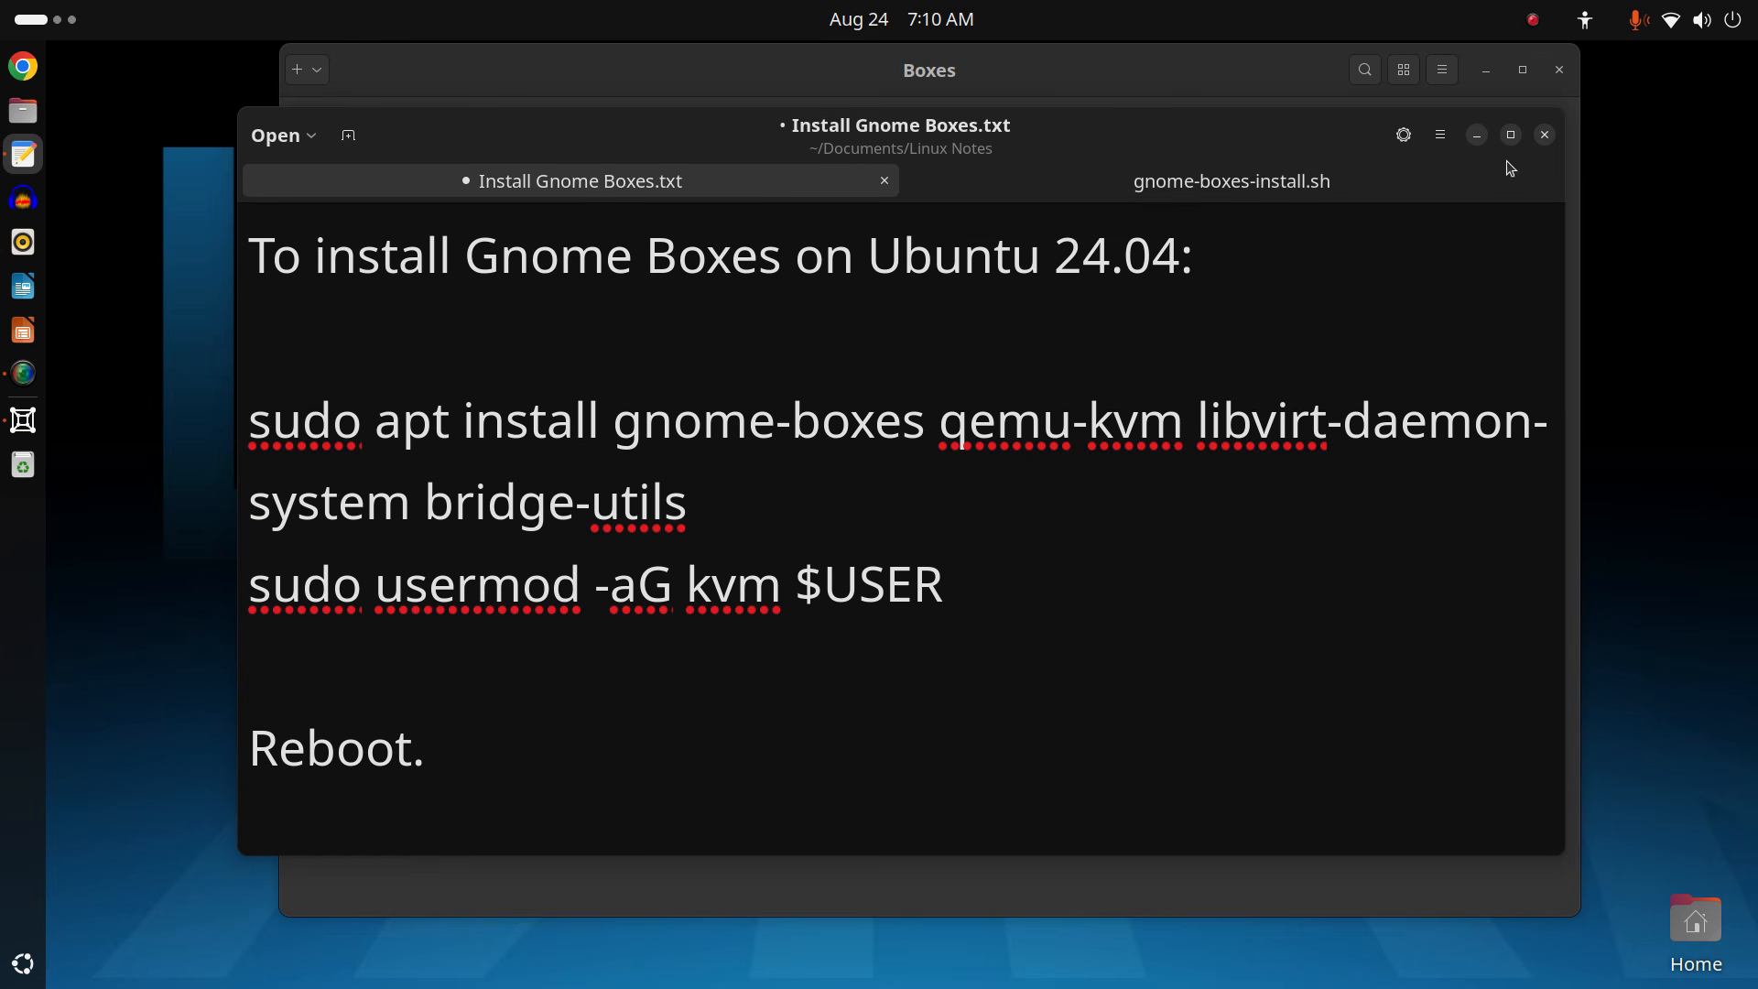
{"action": "left_click", "coordinate": [1476, 135]}
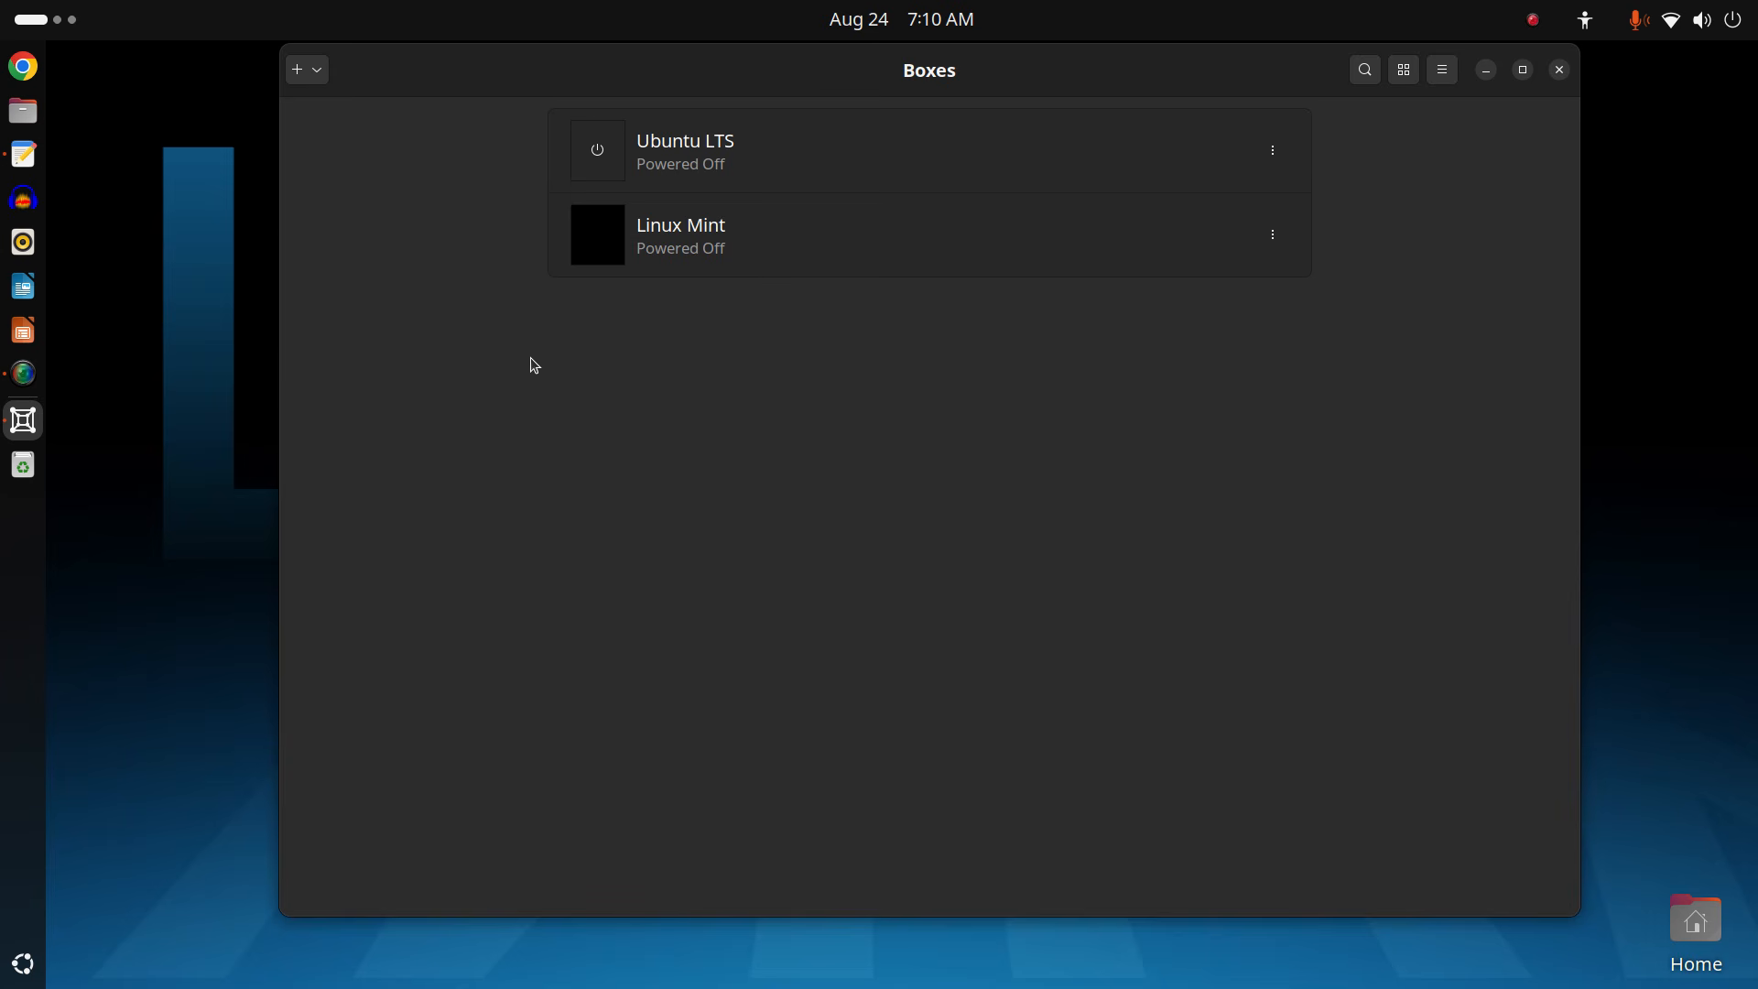
Open the + dropdown to show the Install from File and Download OS options.
{"action": "left_click", "coordinate": [318, 71]}
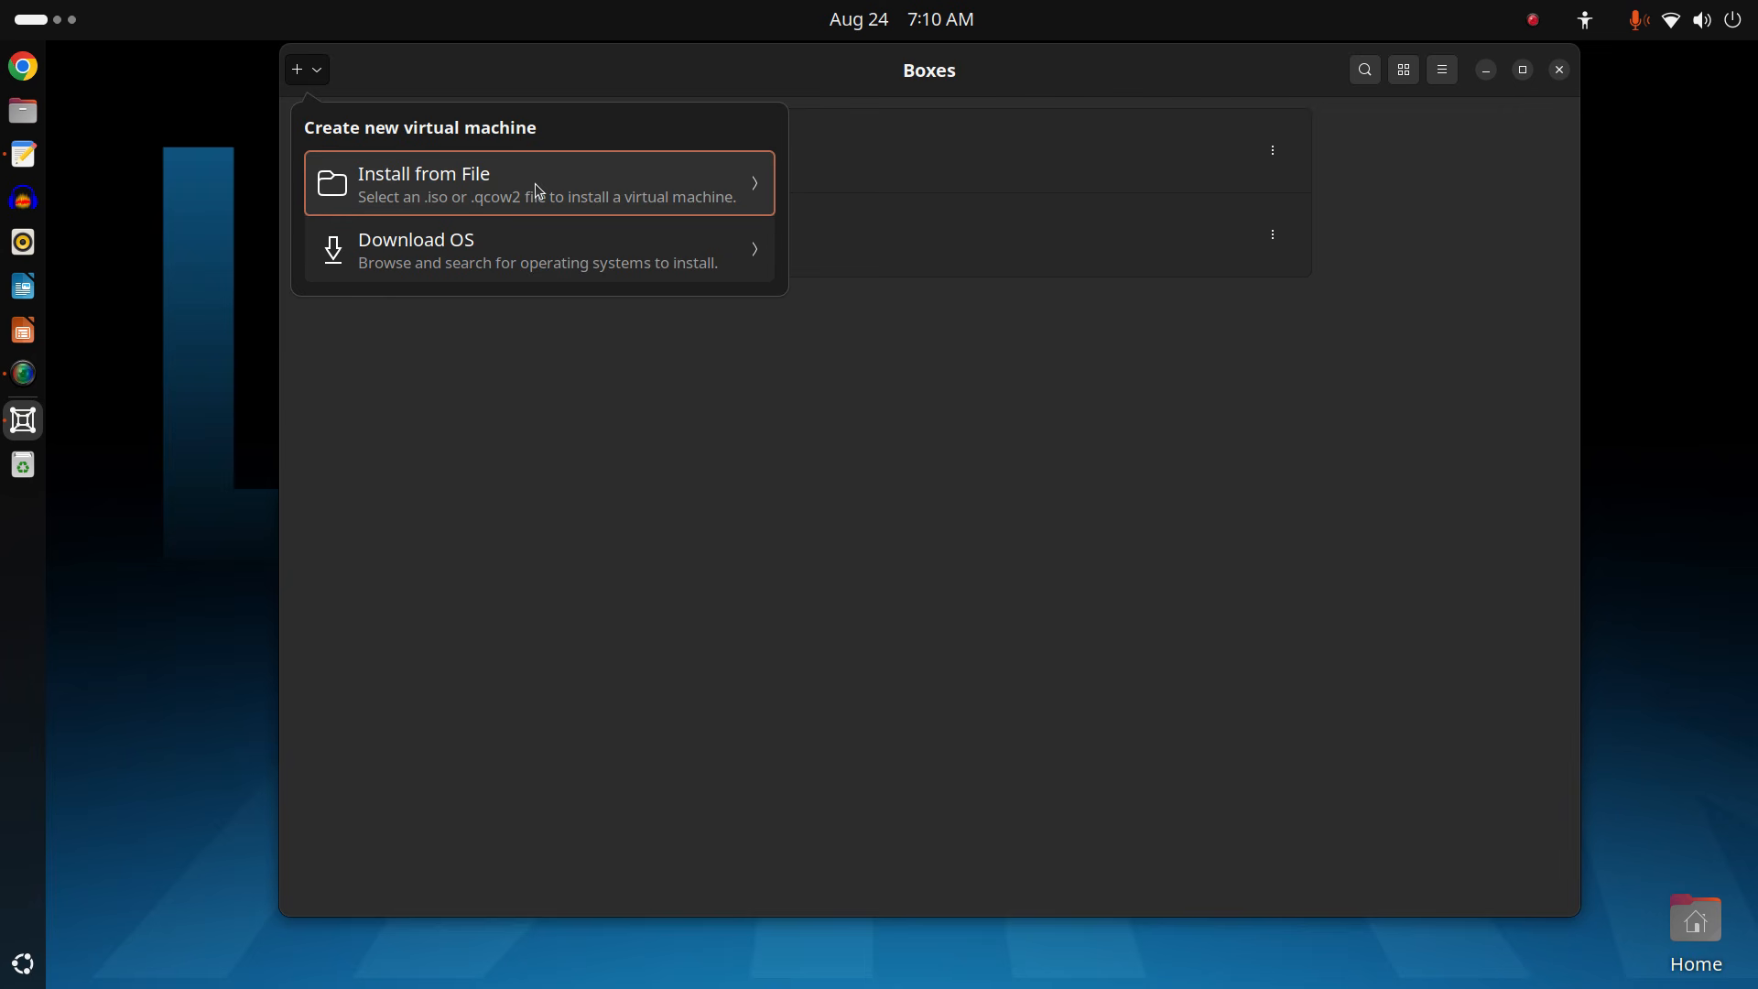
{"action": "left_click", "coordinate": [528, 255]}
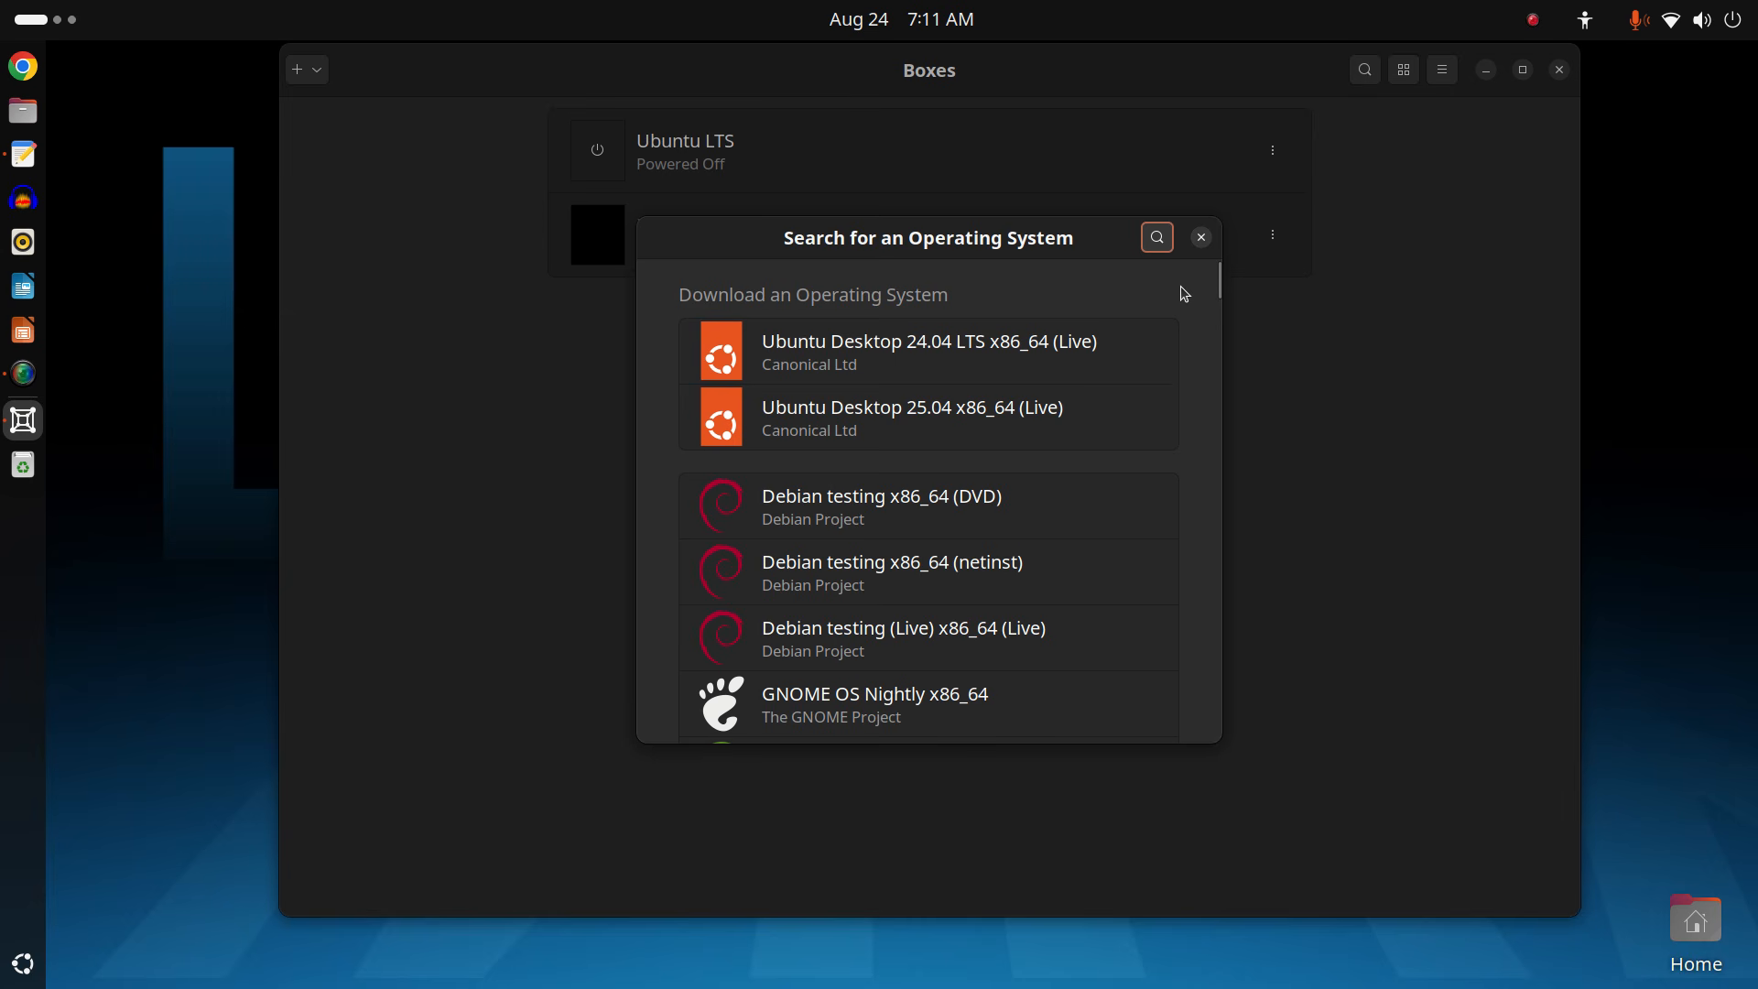
{"action": "left_click", "coordinate": [1200, 239]}
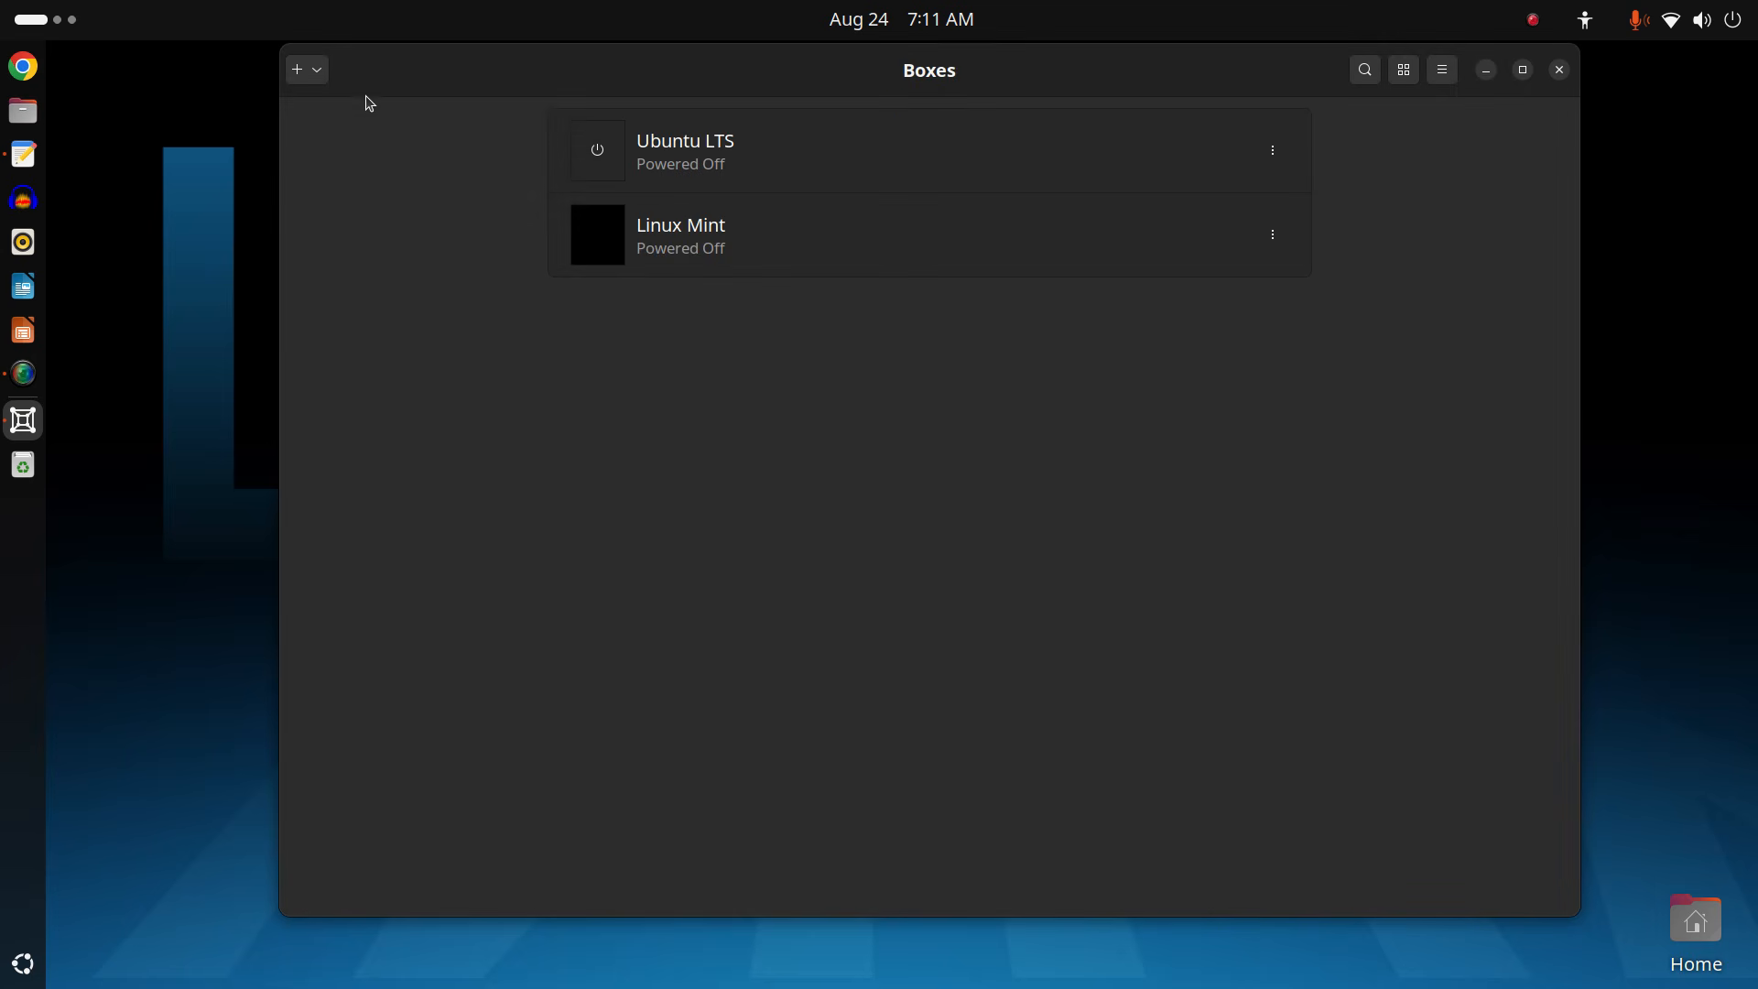
{"action": "left_click", "coordinate": [316, 69]}
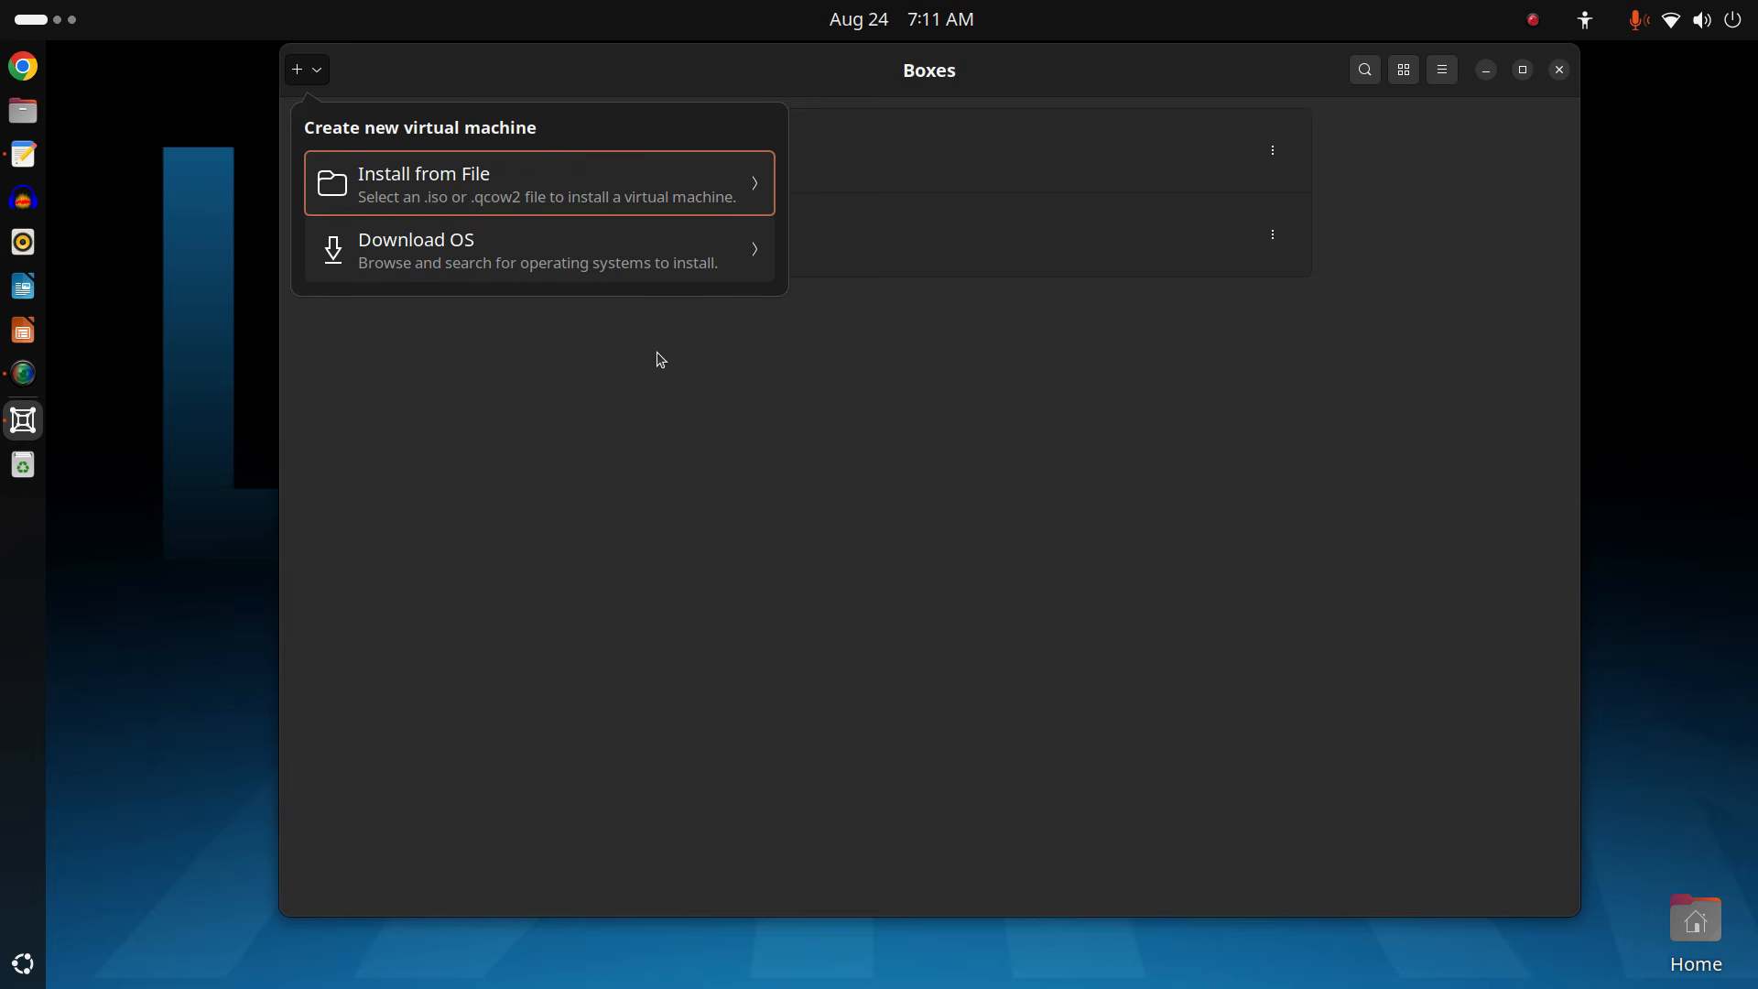
Install from file, choosing ubuntu-24.04.3-desktop-amd64.iso in Downloads/ISO as the image.
{"action": "left_click", "coordinate": [546, 182]}
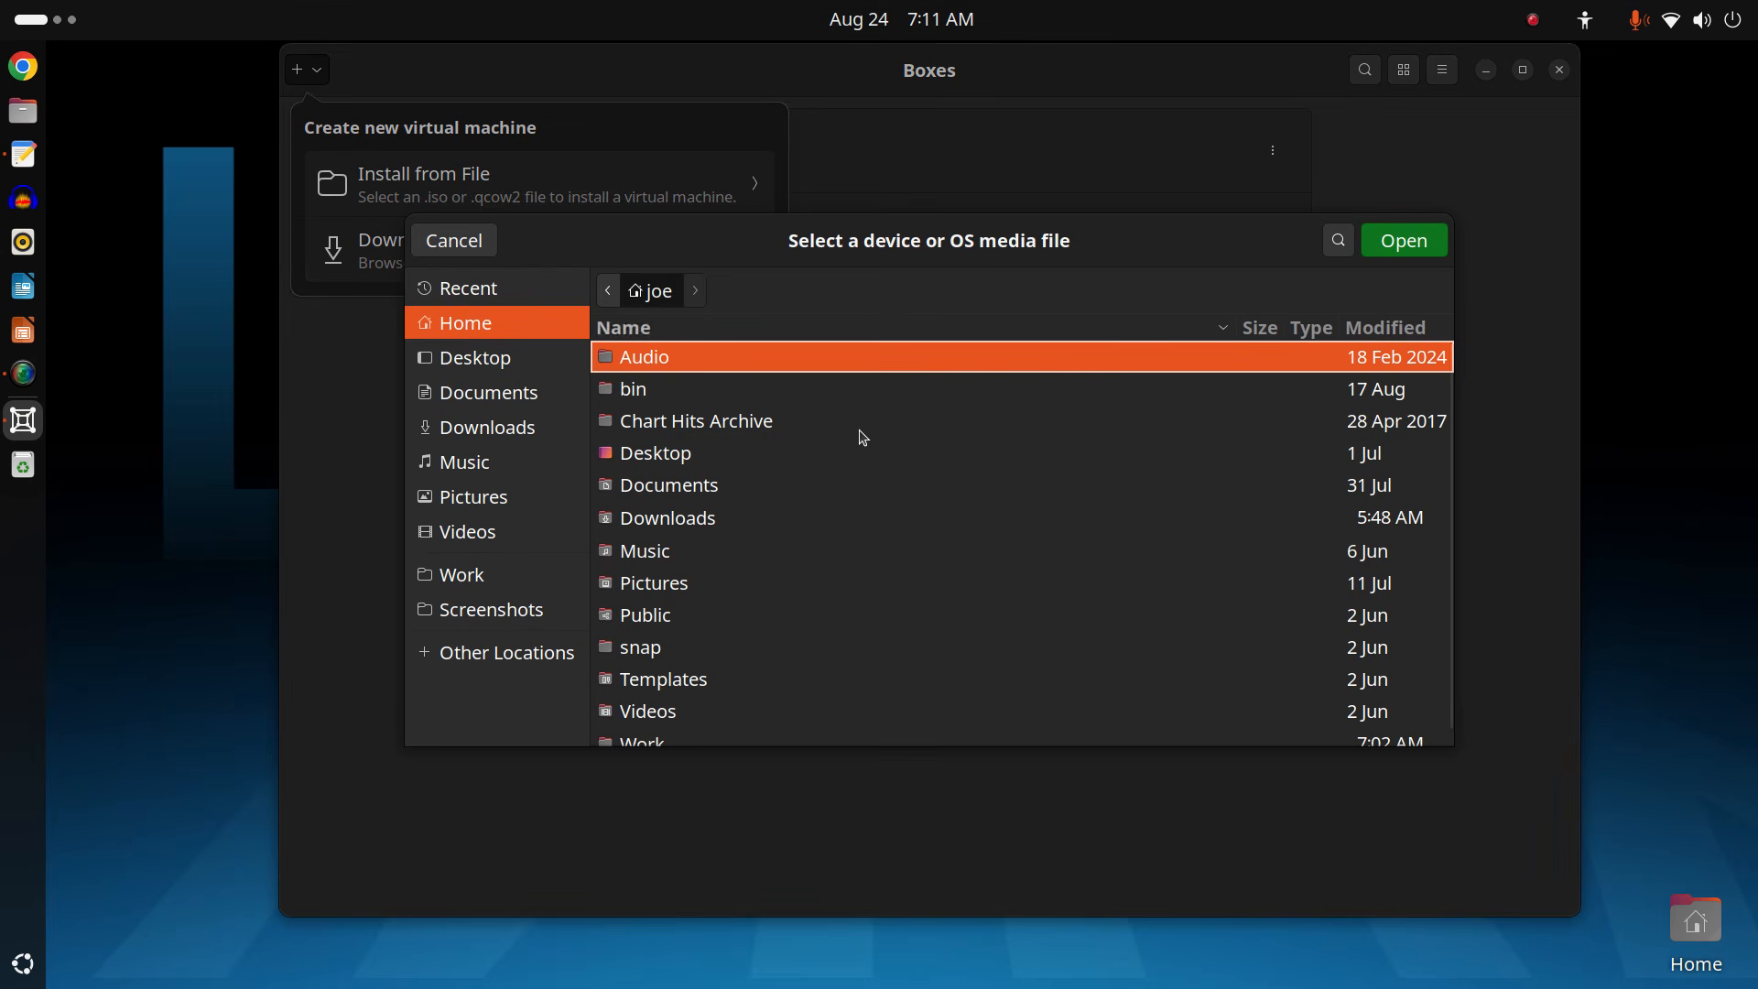
{"action": "double_click", "coordinate": [764, 520]}
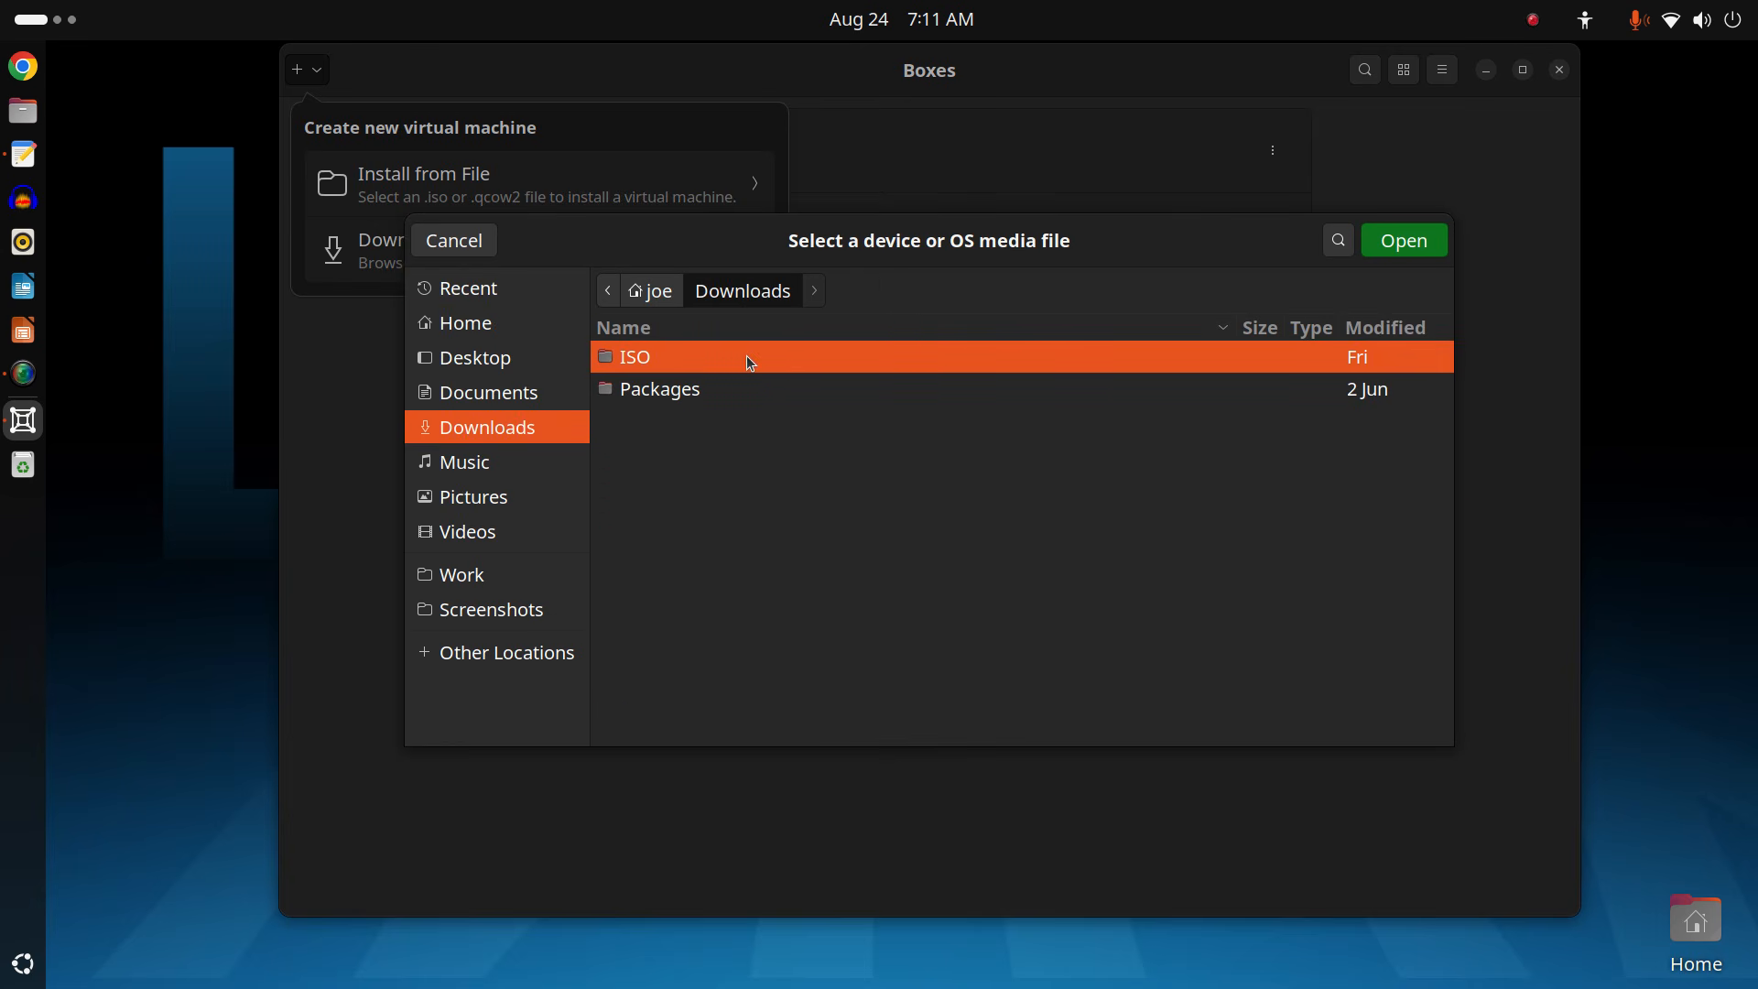
{"action": "double_click", "coordinate": [750, 361]}
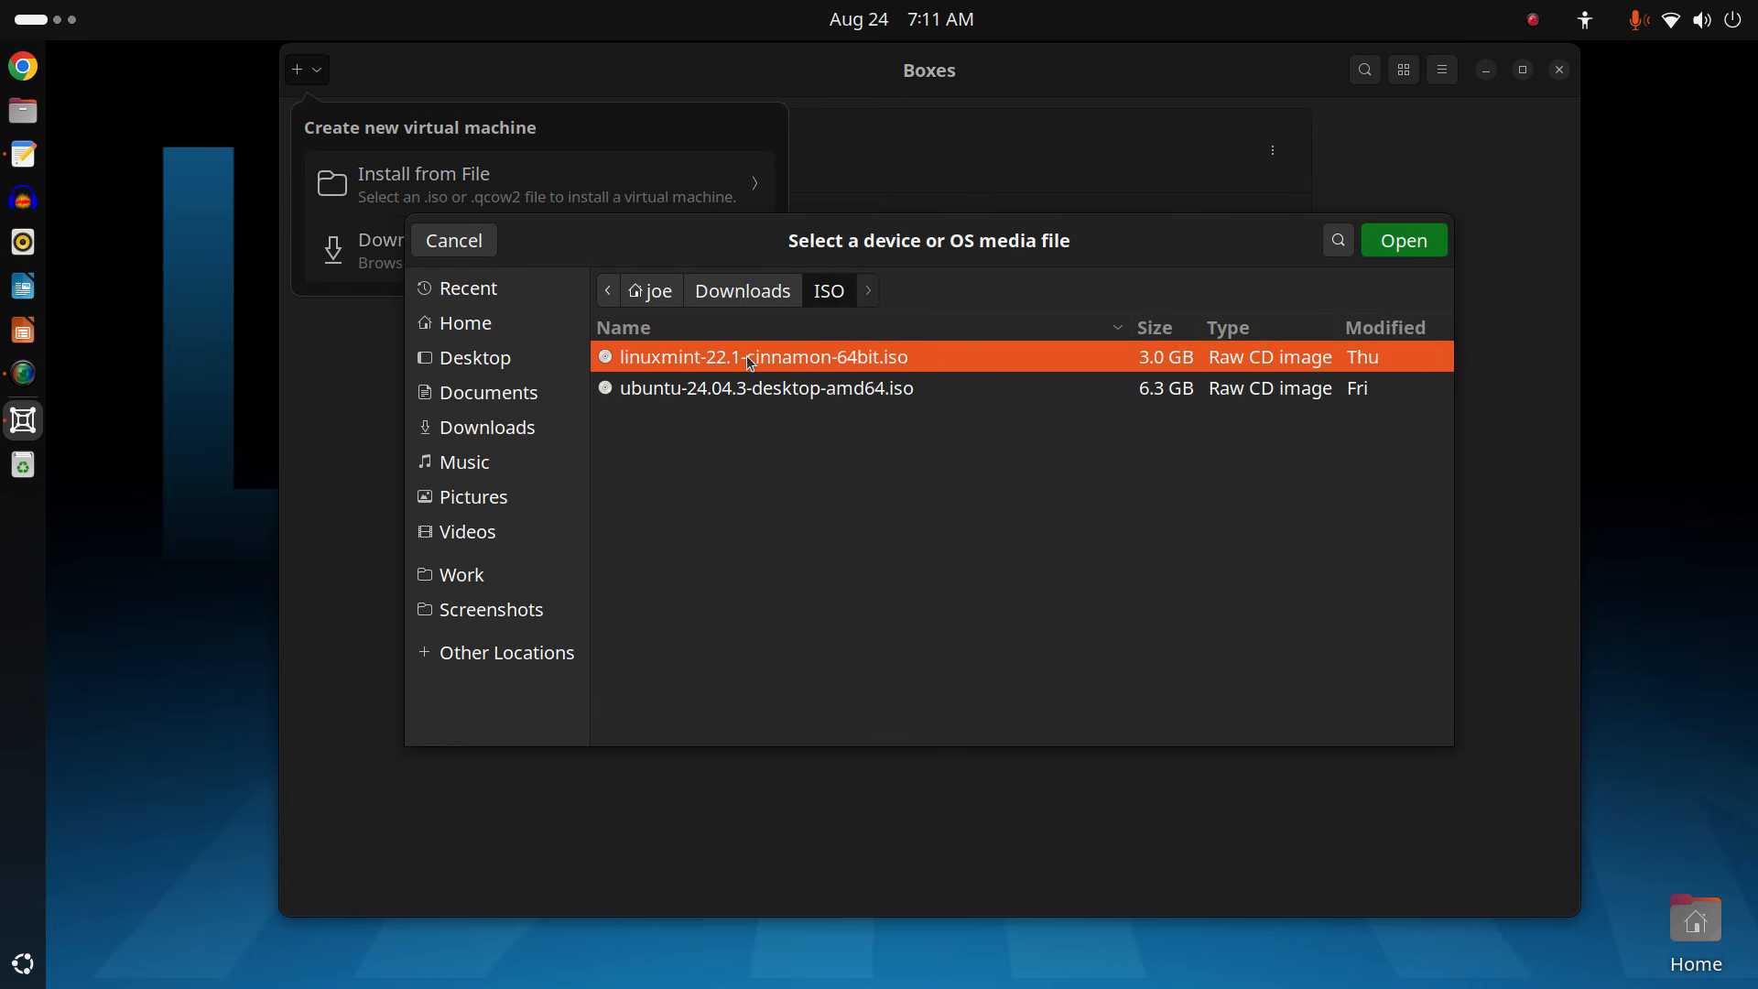
{"action": "double_click", "coordinate": [778, 392]}
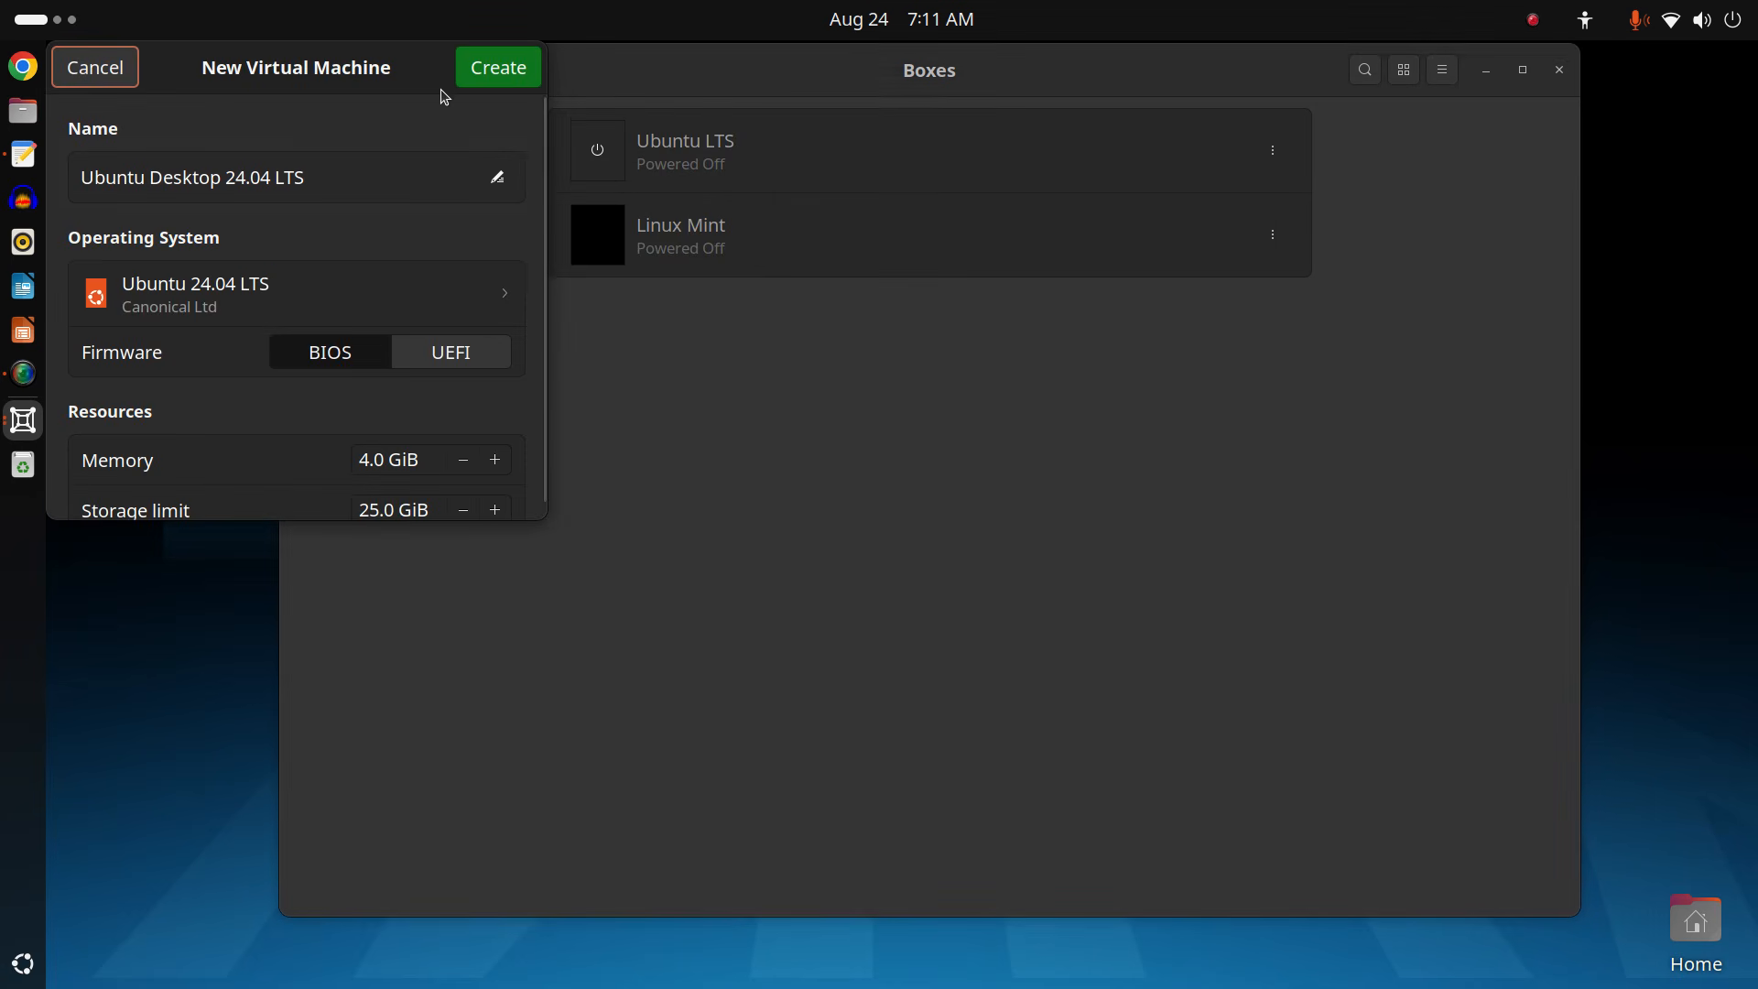
Center the new-machine dialog and replace the default machine name with Ubuntu.
{"action": "left_click_drag", "start_coordinate": [365, 78], "coordinate": [1050, 190]}
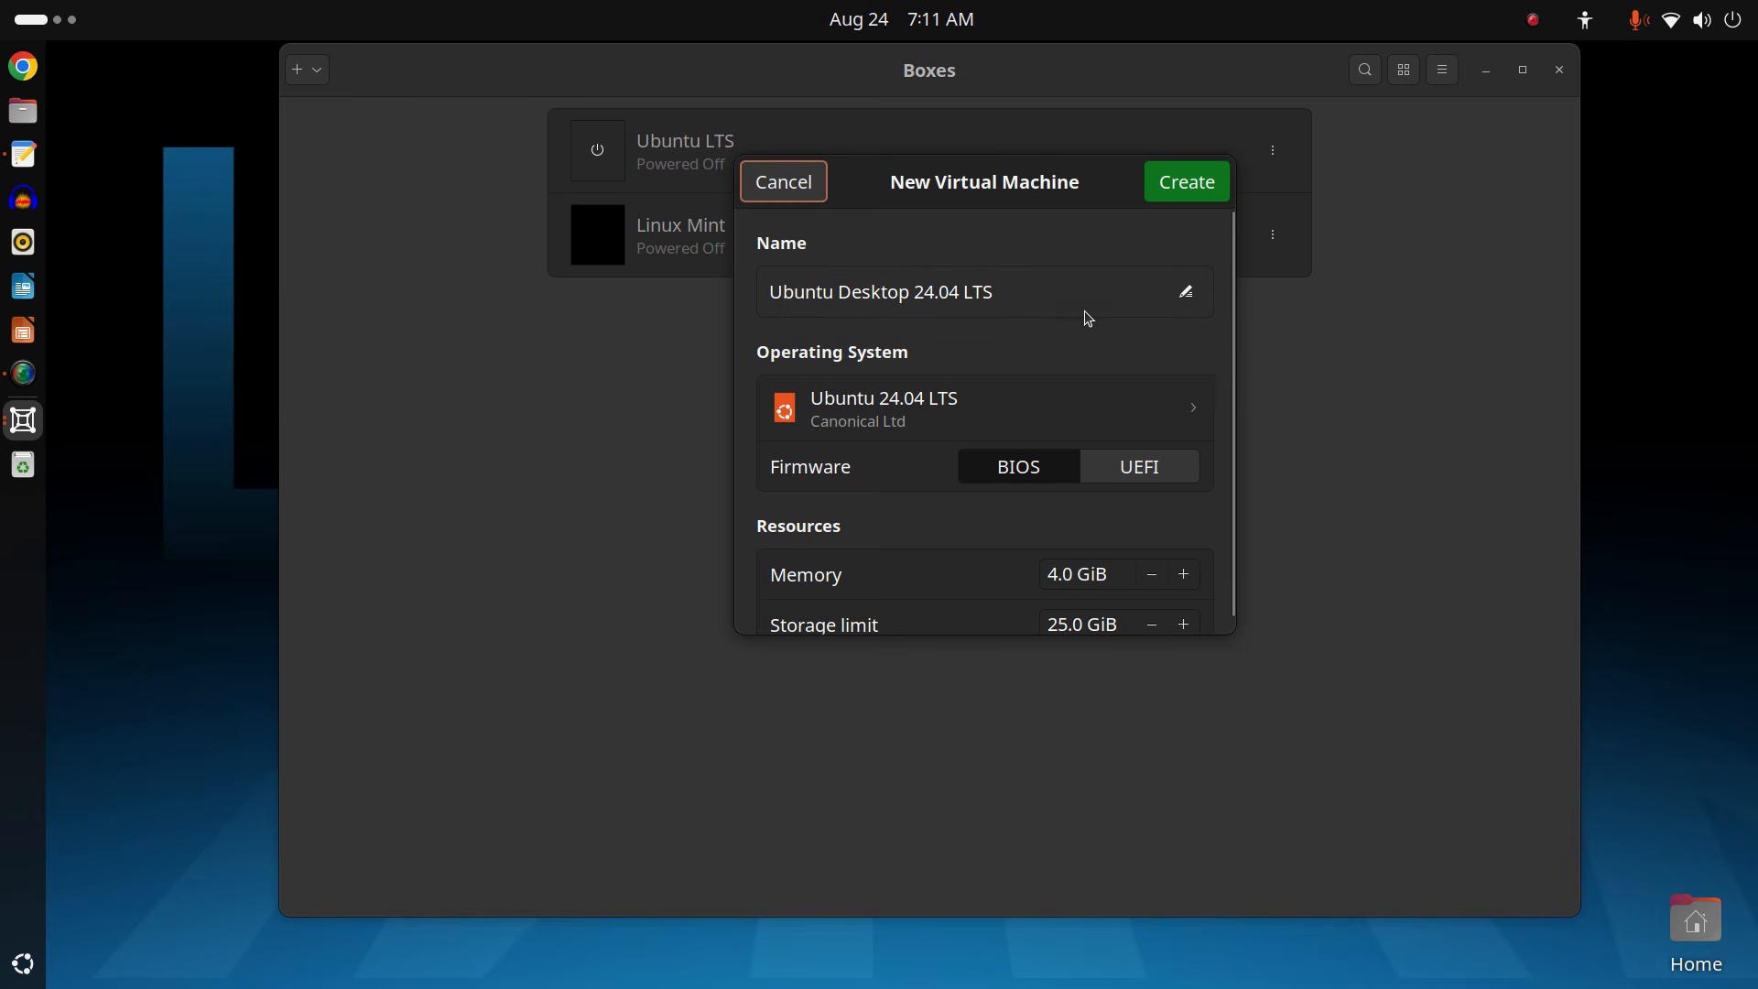
{"action": "left_click", "coordinate": [1182, 305]}
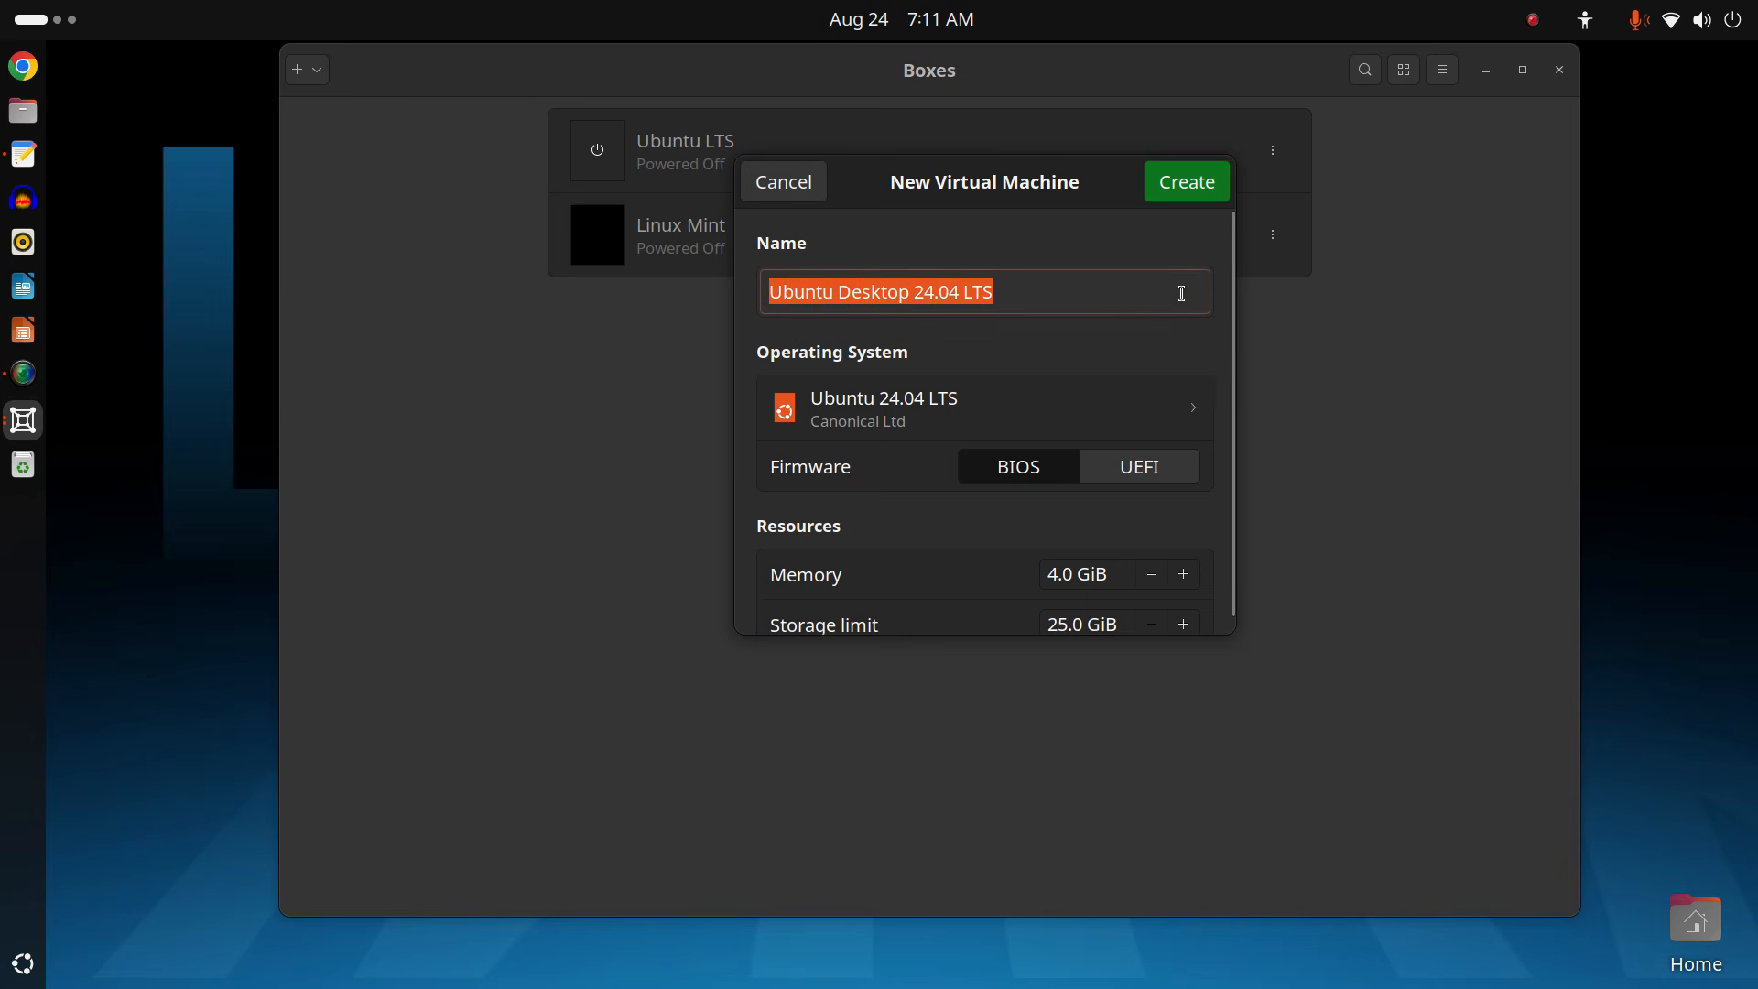
{"action": "left_click", "coordinate": [1106, 299]}
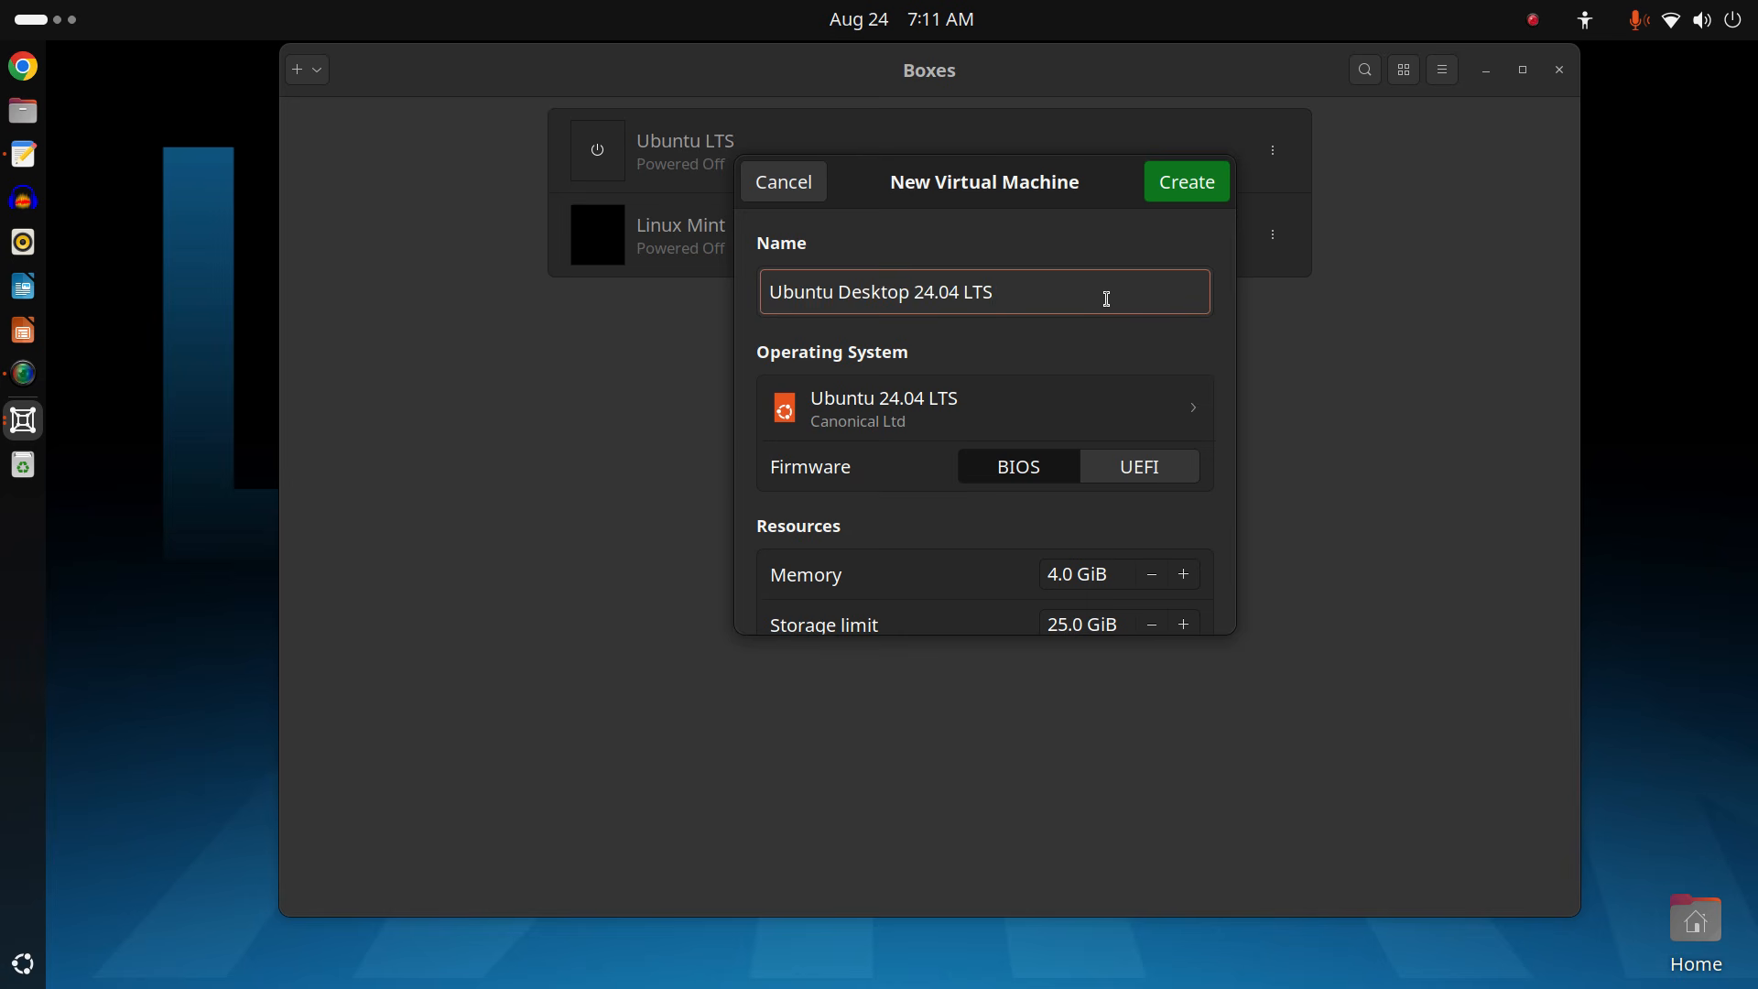
{"action": "key", "text": "BackSpace"}
{"action": "key", "text": "BackSpace"}
{"action": "key", "text": "BackSpace"}
{"action": "key", "text": "BackSpace"}
{"action": "key", "text": "BackSpace"}
{"action": "key", "text": "BackSpace"}
{"action": "key", "text": "BackSpace"}
{"action": "key", "text": "BackSpace"}
{"action": "key", "text": "BackSpace"}
{"action": "key", "text": "BackSpace"}
{"action": "key", "text": "BackSpace"}
{"action": "key", "text": "BackSpace"}
{"action": "key", "text": "BackSpace"}
{"action": "key", "text": "BackSpace"}
{"action": "key", "text": "BackSpace"}
{"action": "key", "text": "BackSpace"}
{"action": "key", "text": "BackSpace"}
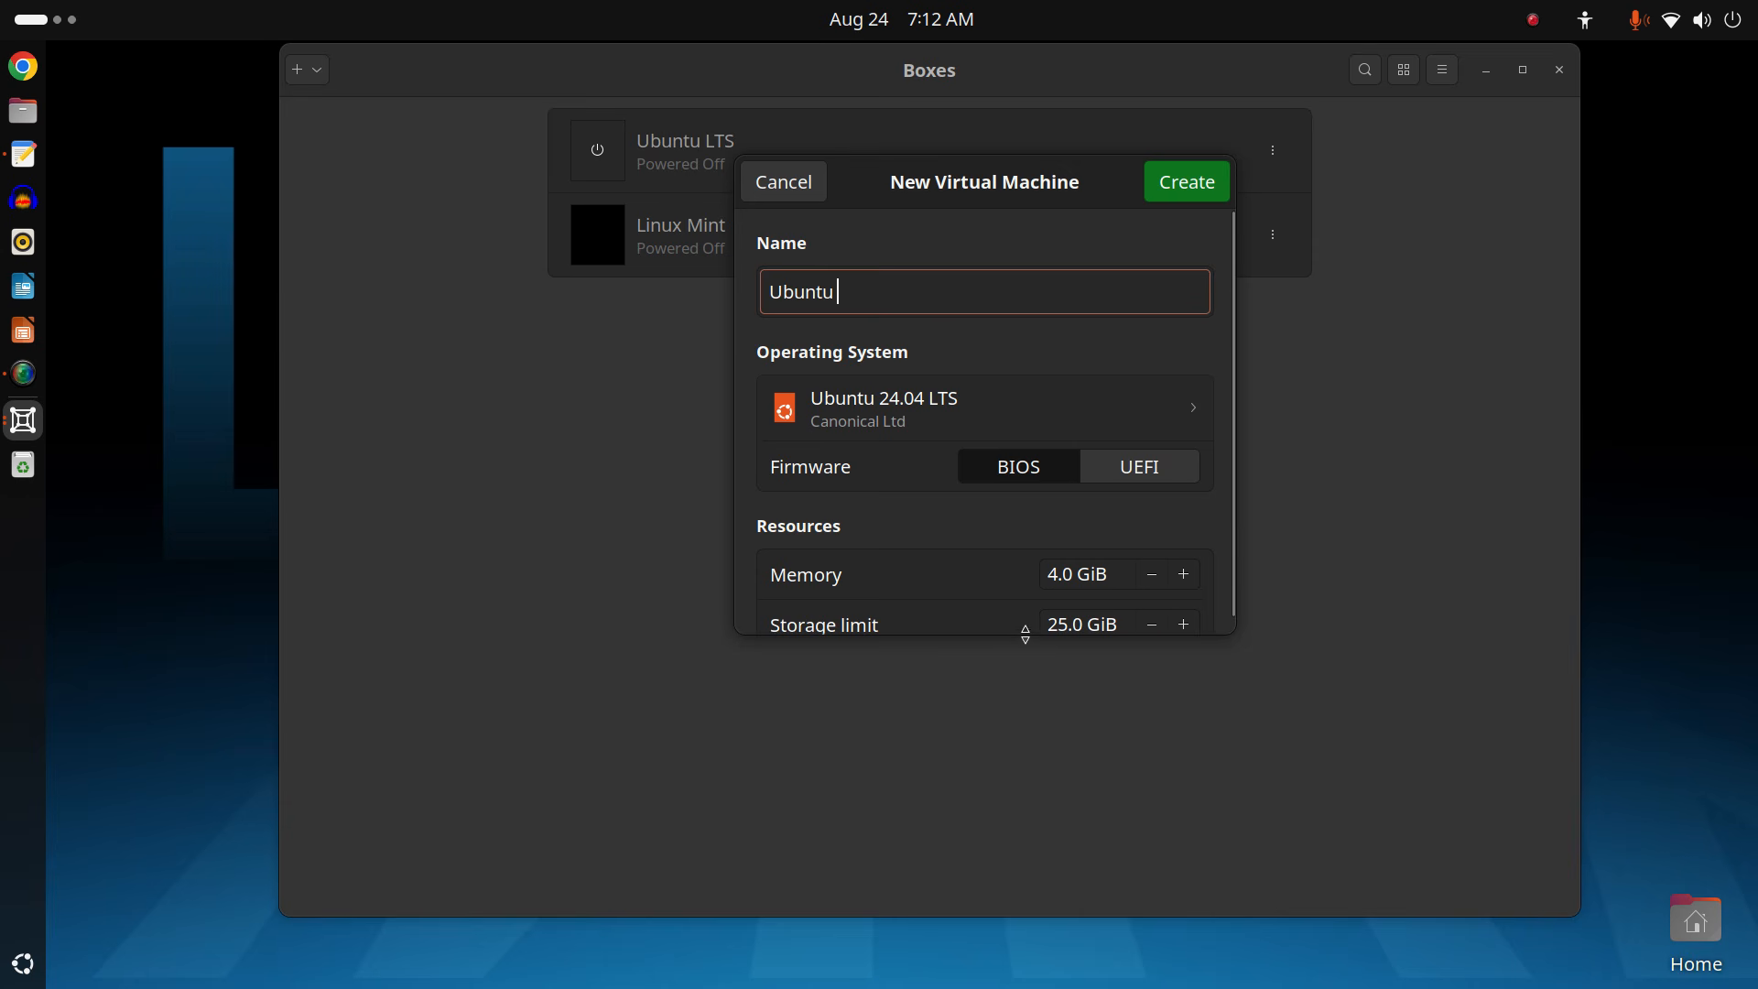
Set the storage limit to 40 GiB and create the machine.
{"action": "scroll", "coordinate": [1005, 618], "scroll_direction": "down", "scroll_amount": 1}
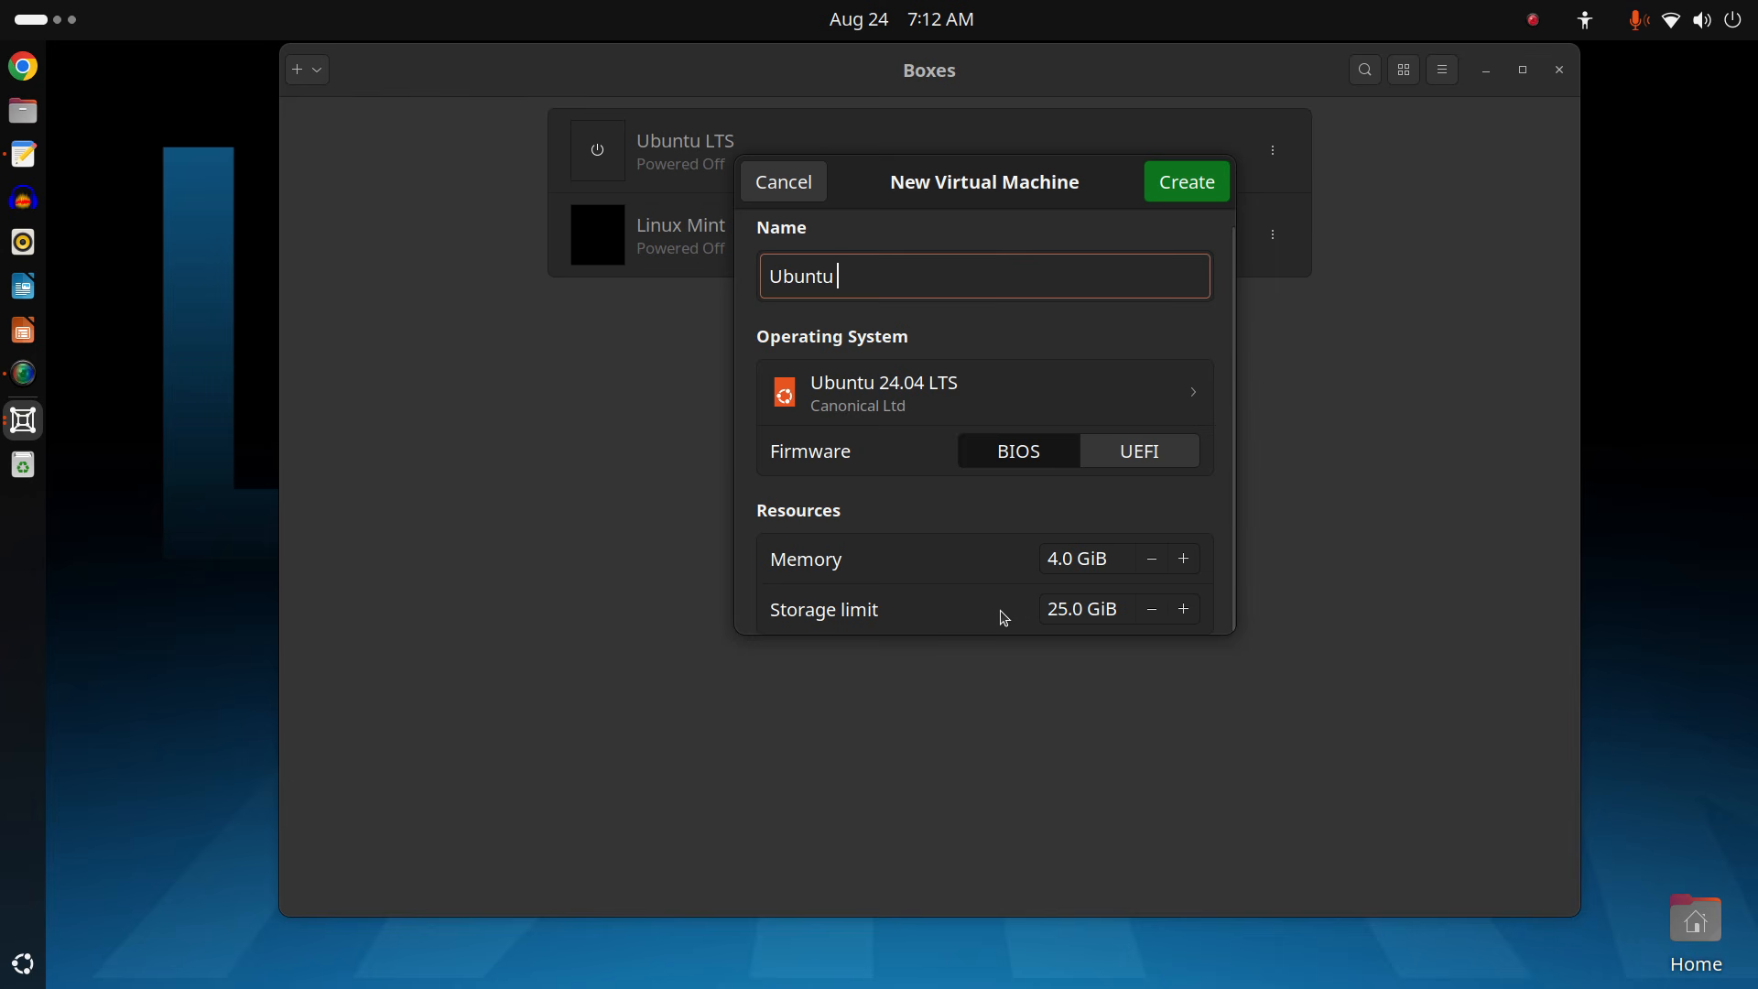
{"action": "left_click", "coordinate": [1057, 608]}
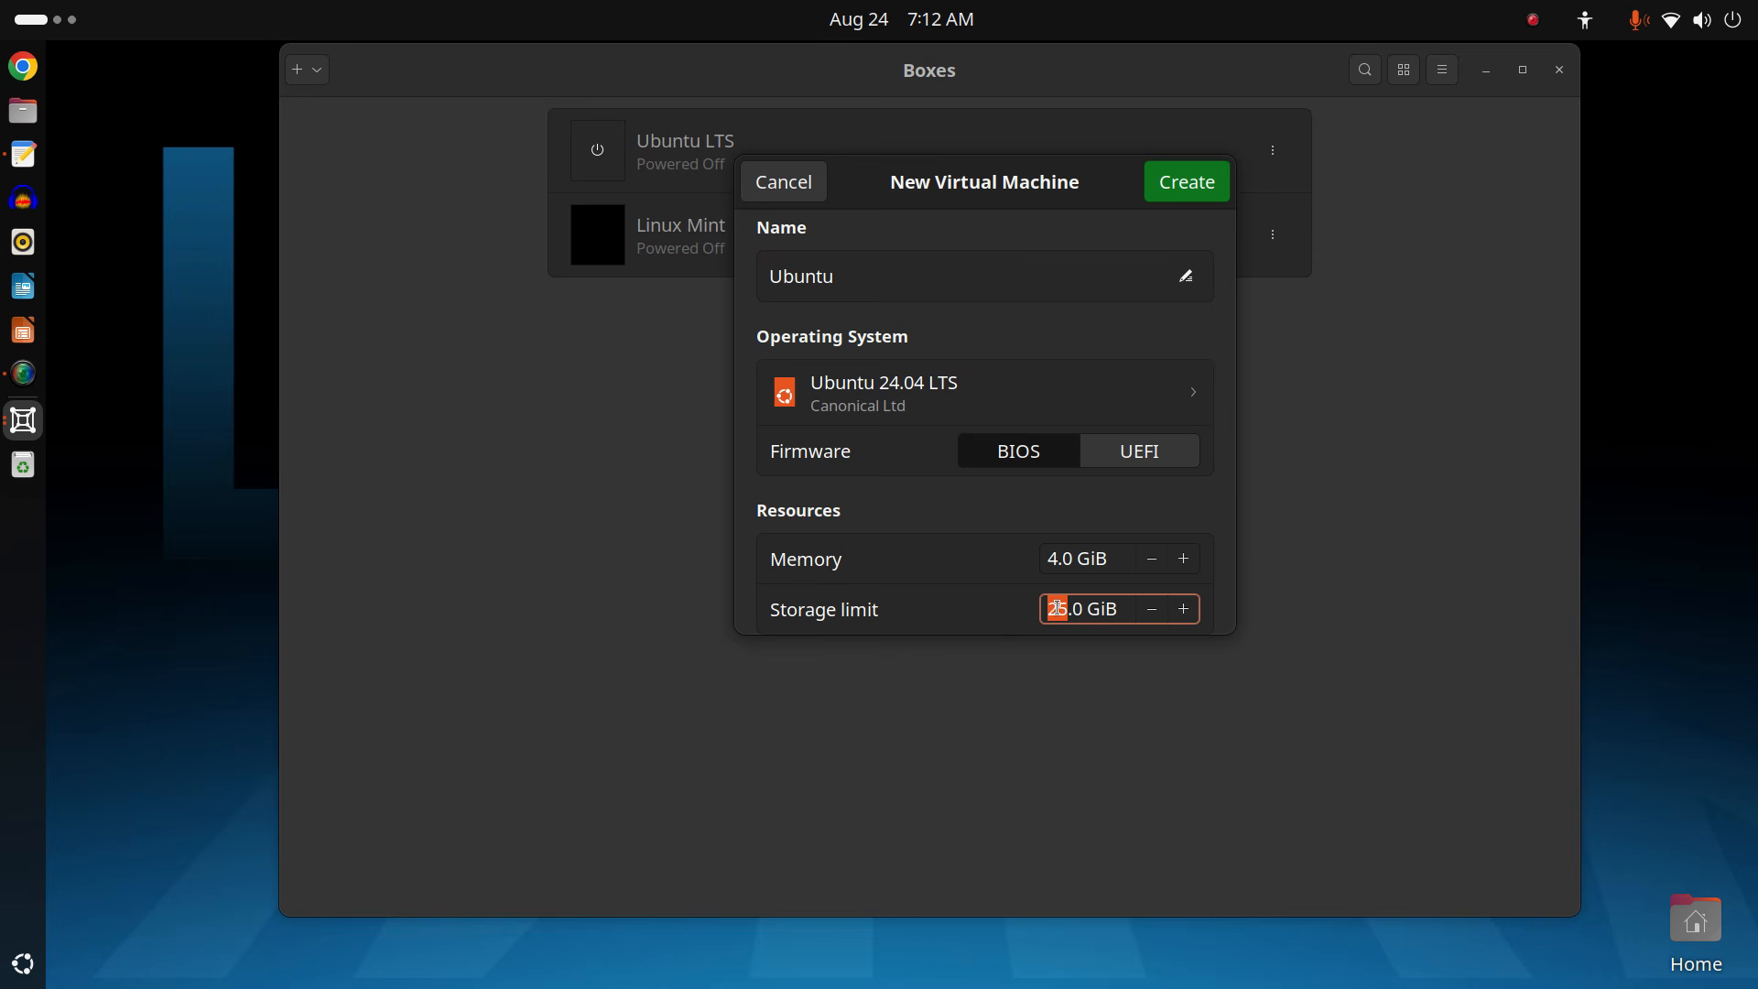
{"action": "type", "text": "40"}
{"action": "left_click", "coordinate": [1090, 693]}
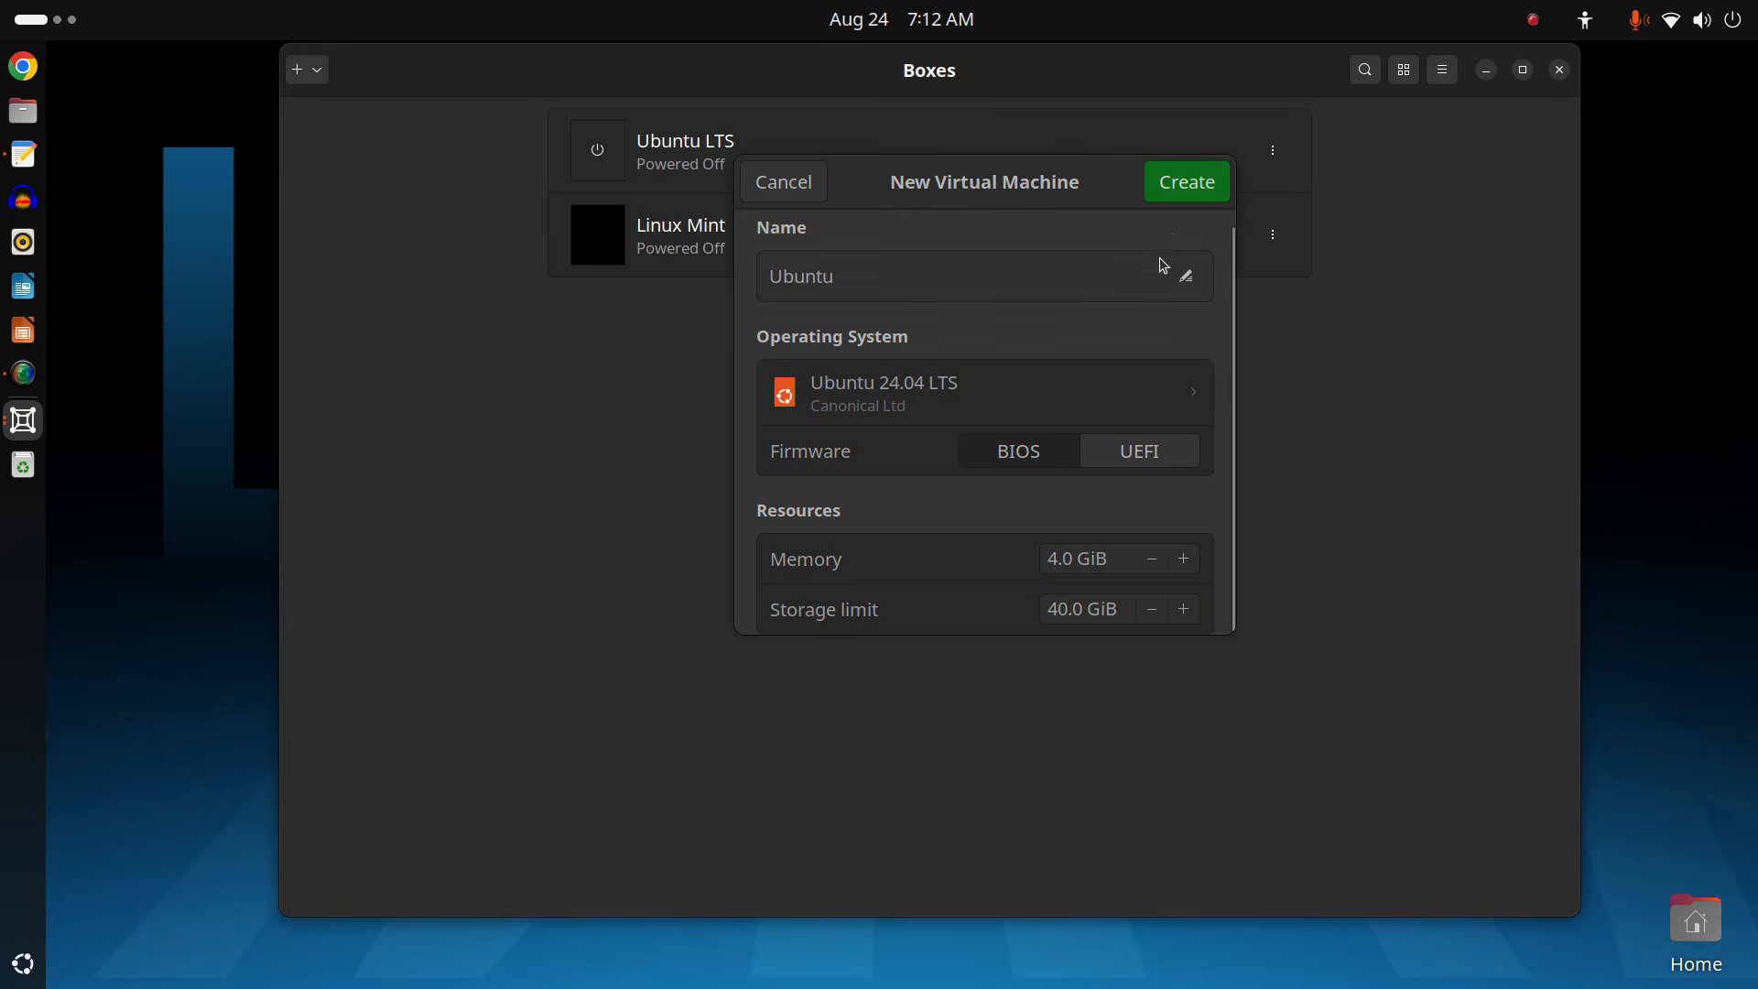
{"action": "left_click", "coordinate": [1175, 188]}
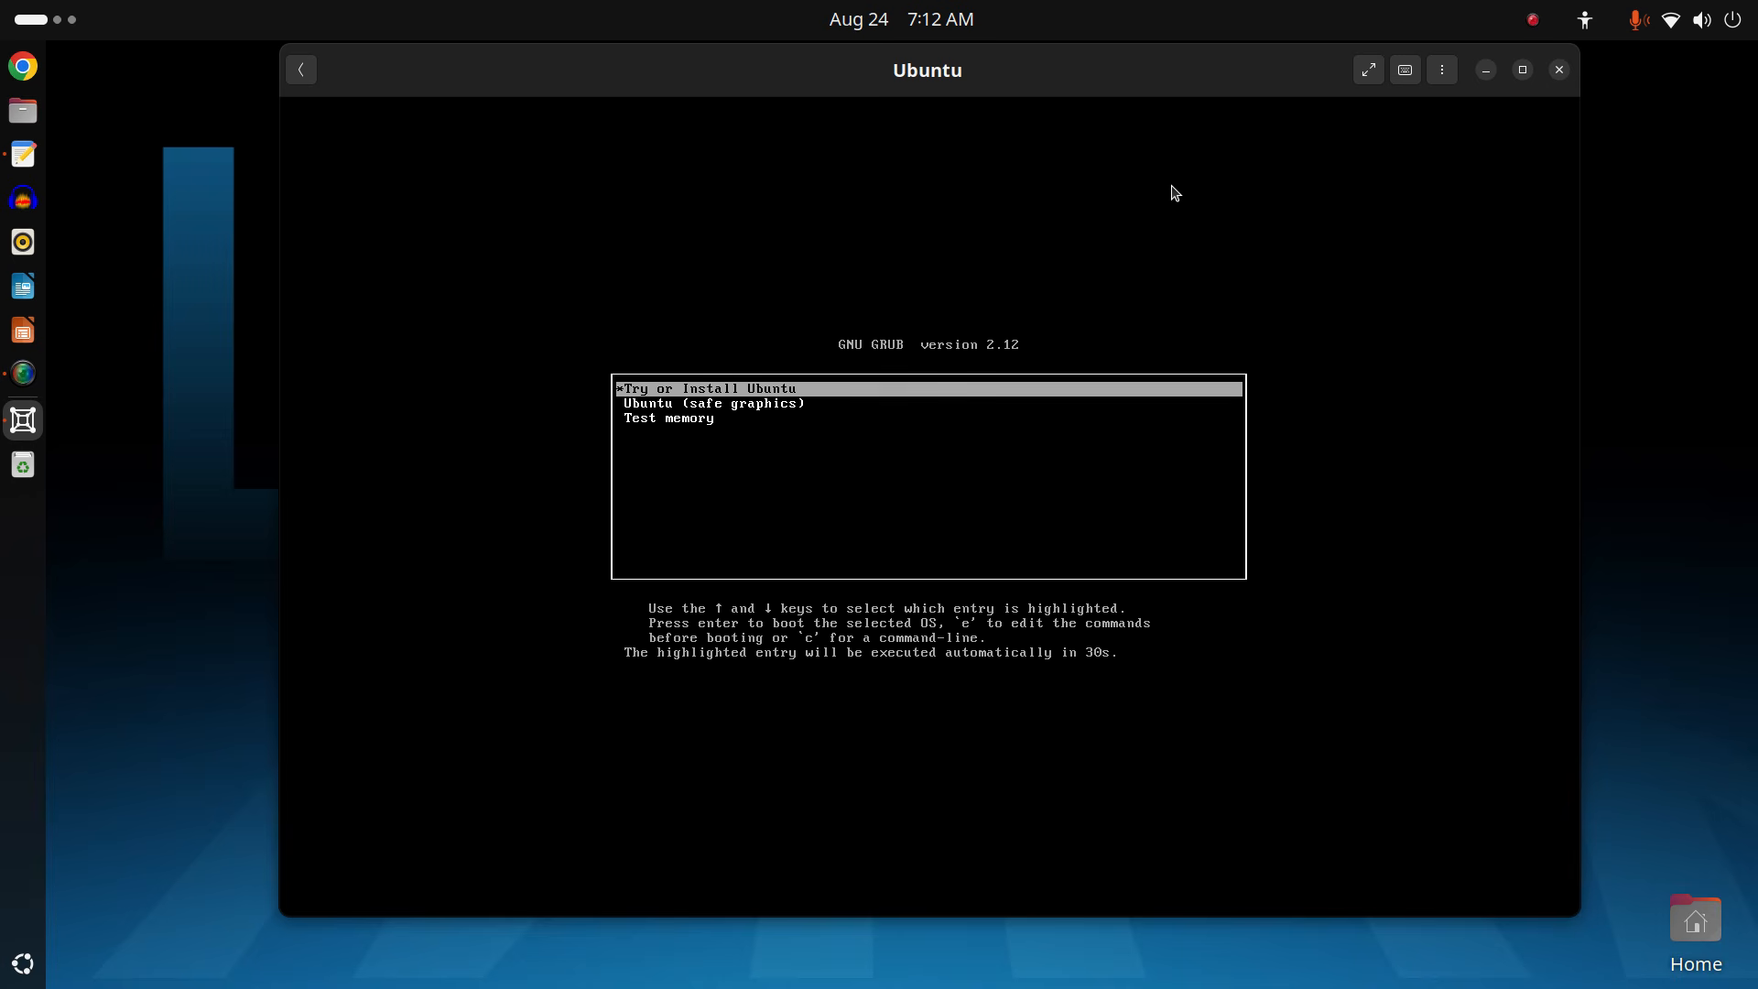
Boot the Try or Install Ubuntu entry from the VM's GRUB menu.
{"action": "left_click", "coordinate": [1132, 224]}
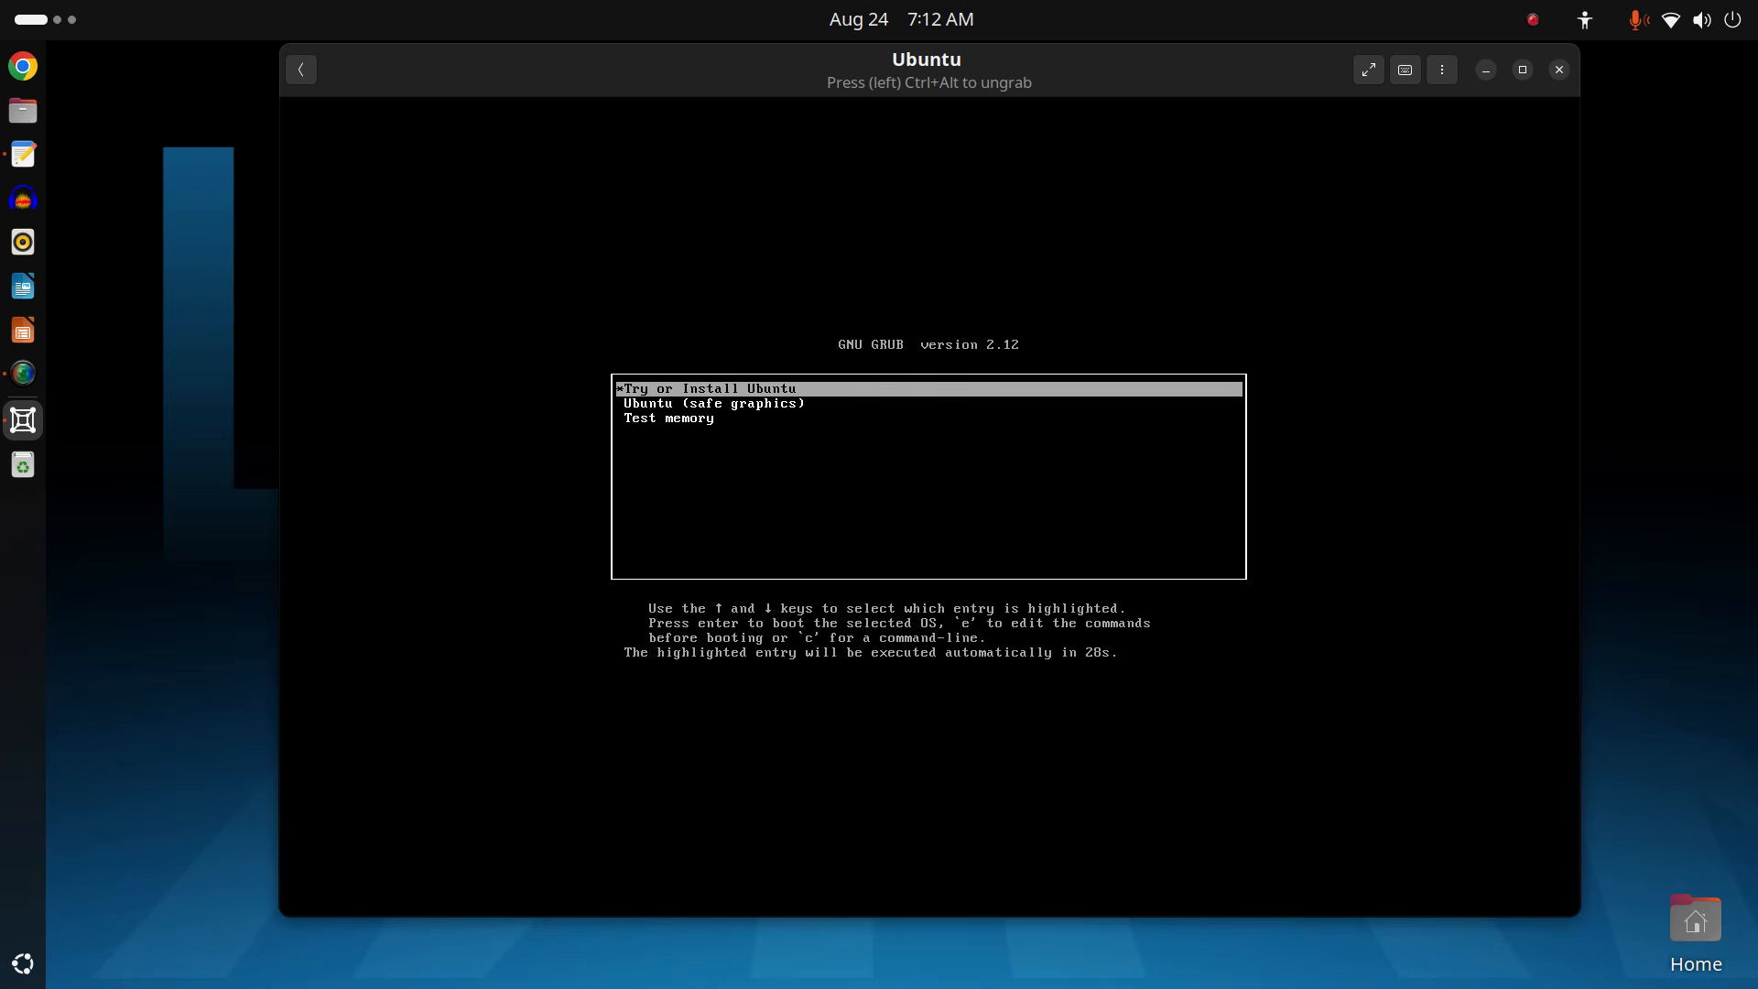
{"action": "key", "text": "Return"}
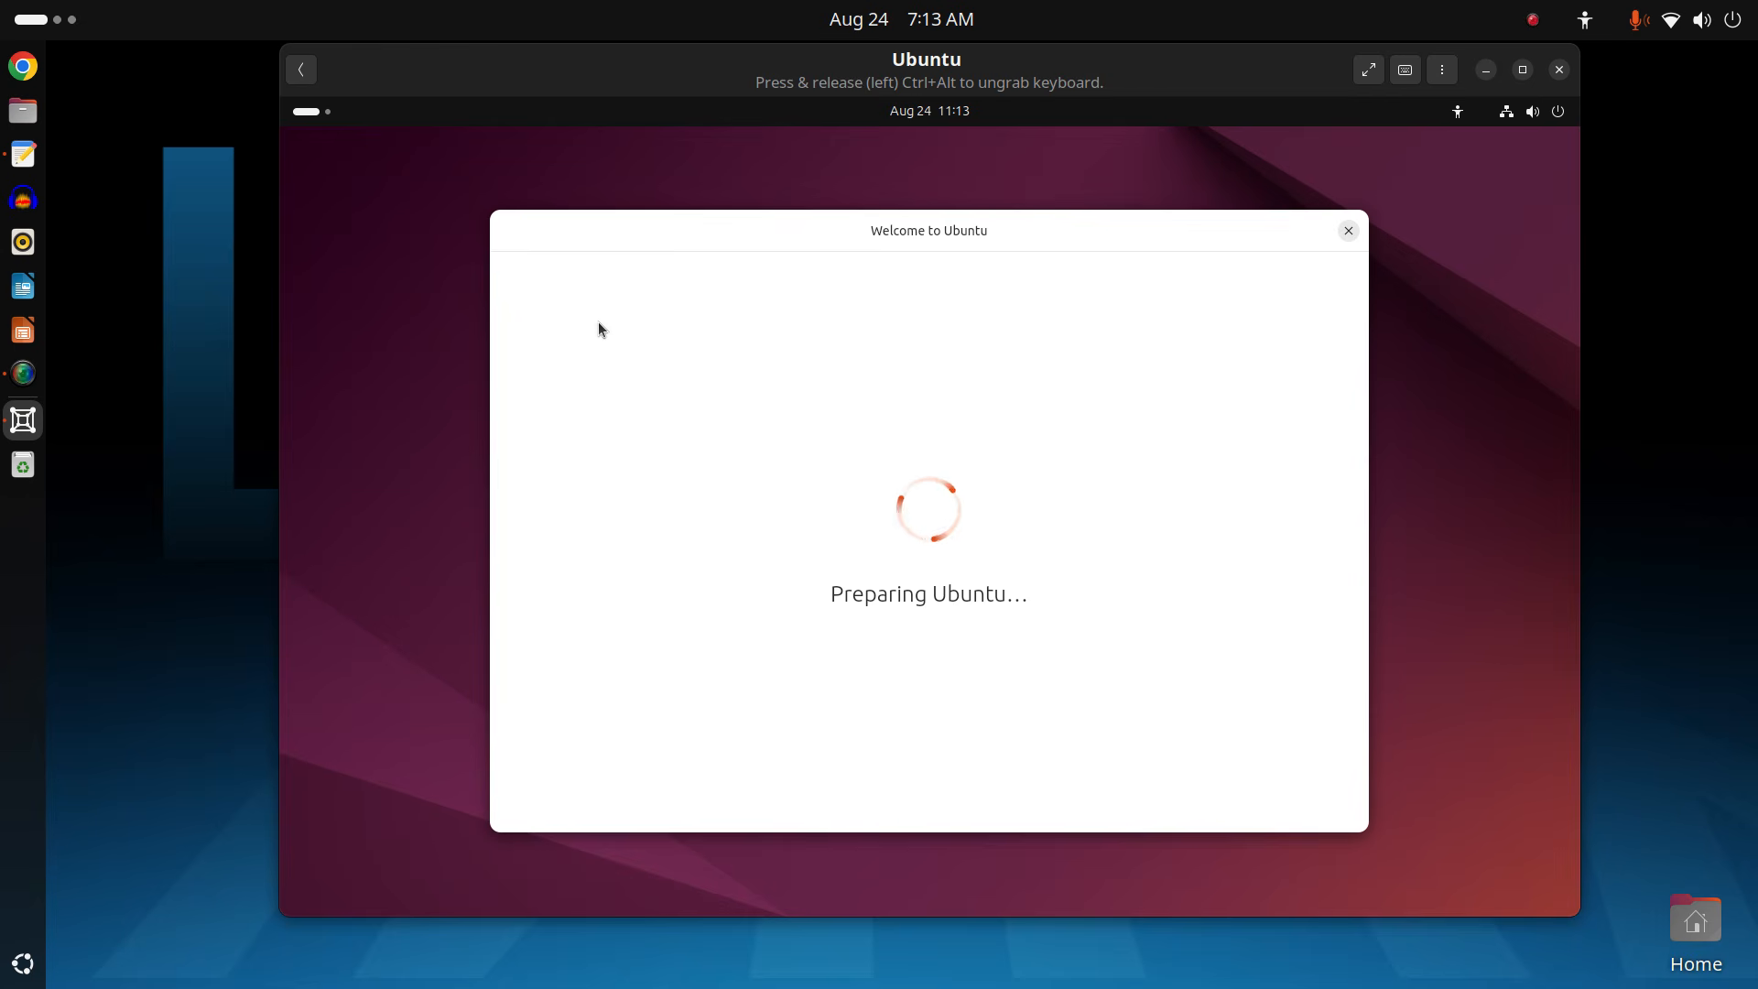
Enable Large Text in the guest's Accessibility menu, verify it, and close the menu.
{"action": "left_click", "coordinate": [1459, 113]}
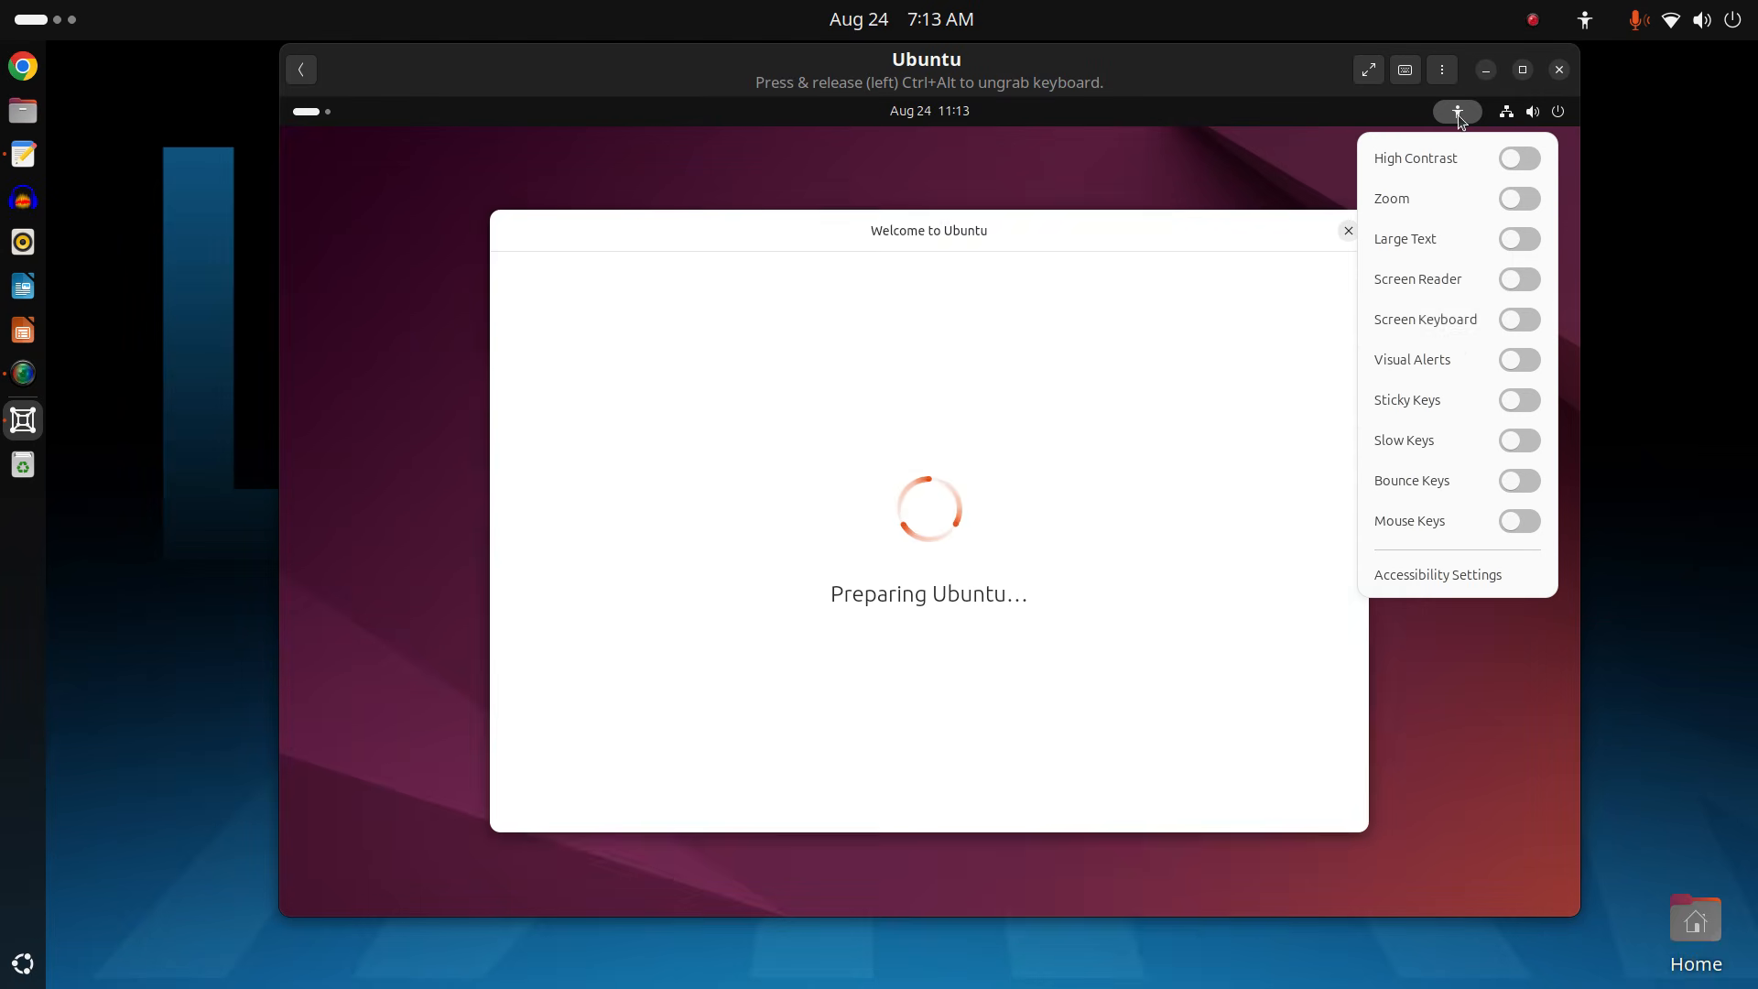
{"action": "left_click", "coordinate": [1452, 240]}
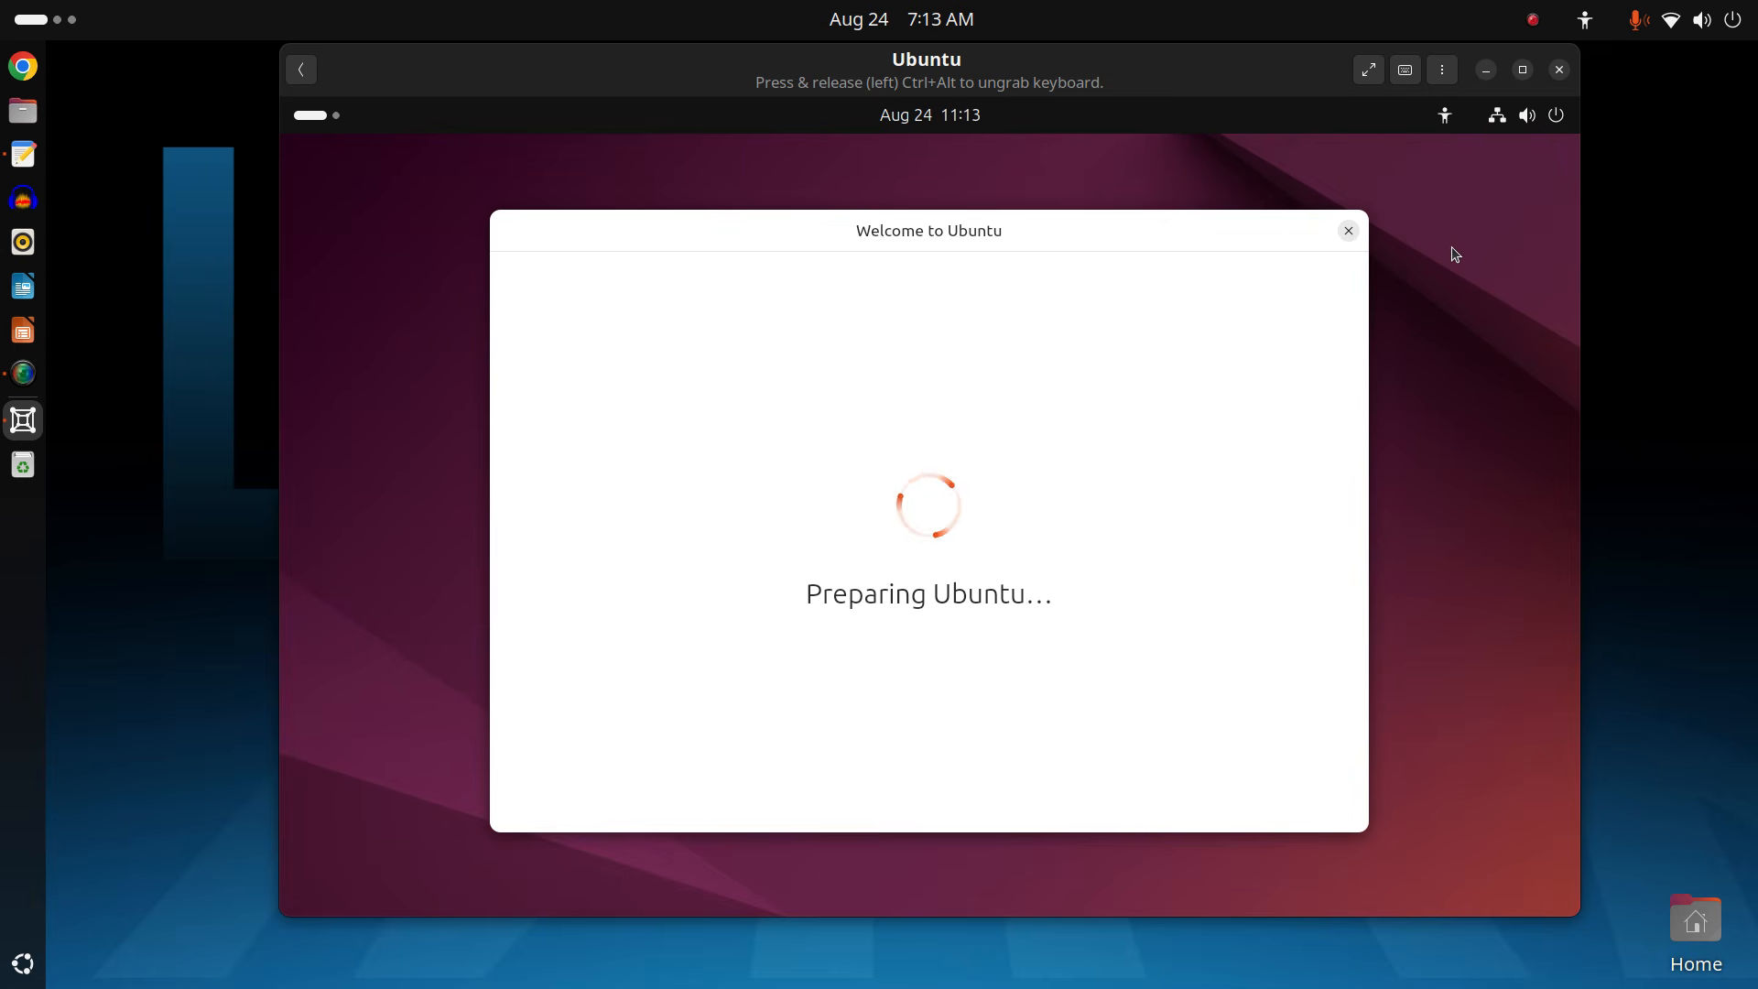
{"action": "left_click", "coordinate": [1445, 116]}
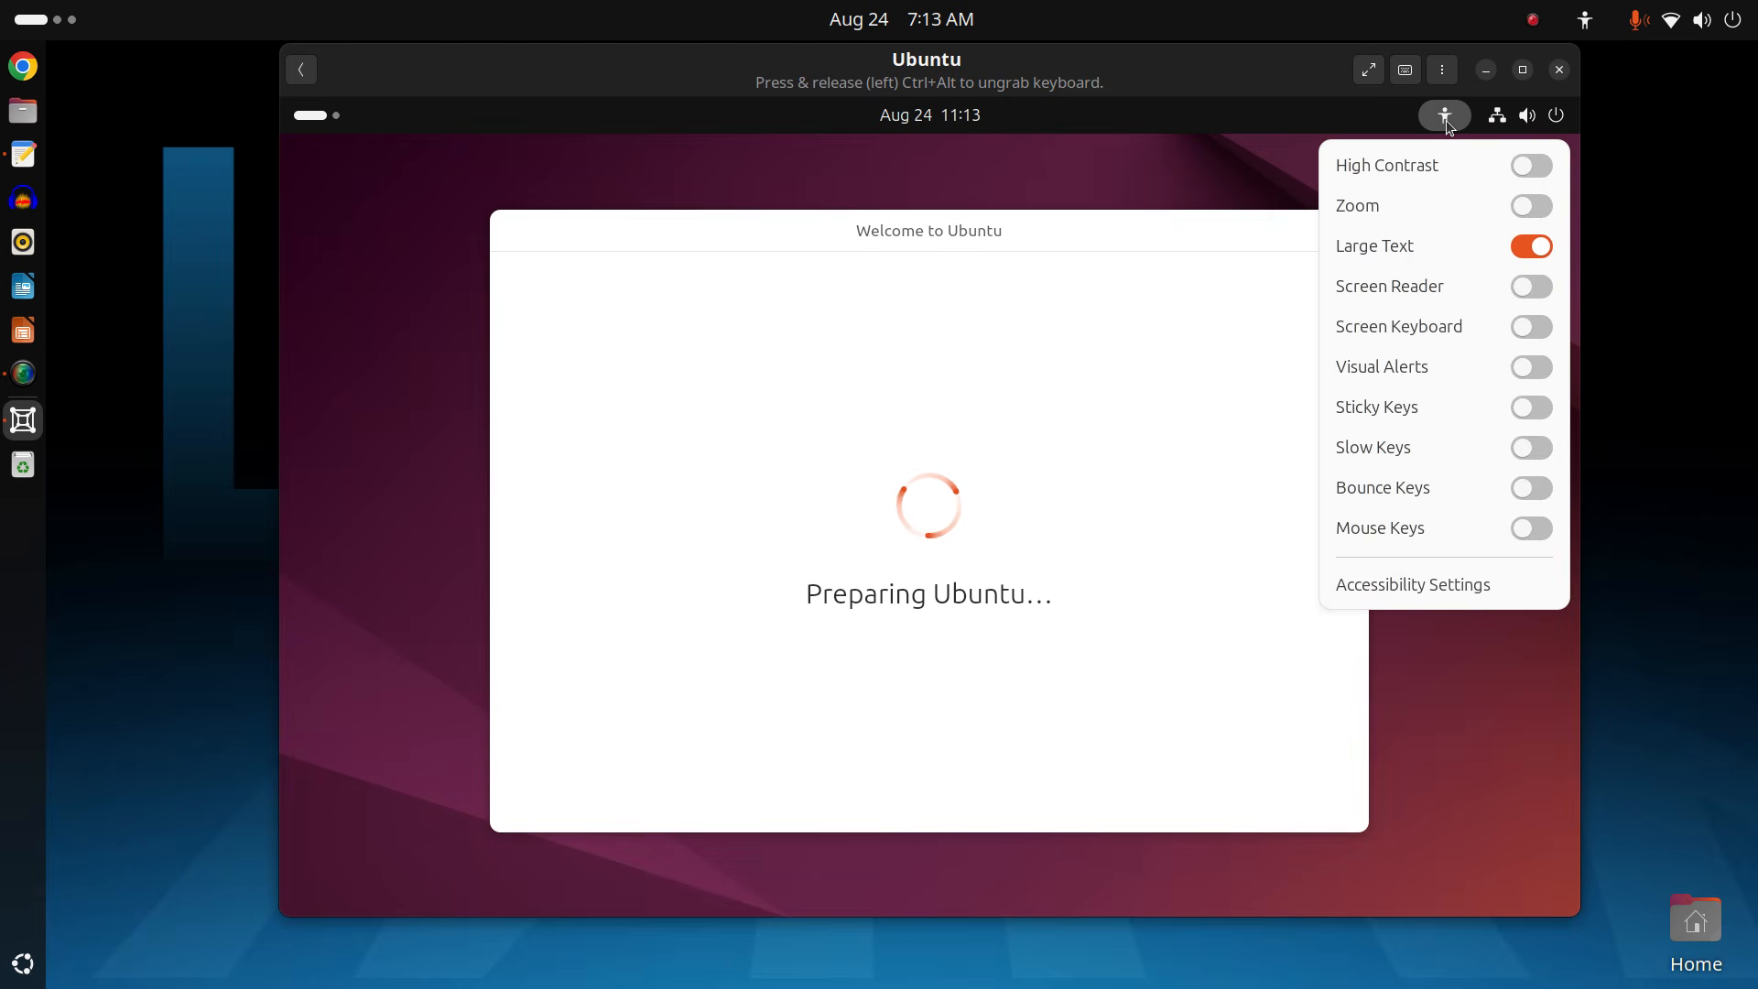
{"action": "left_click", "coordinate": [1238, 183]}
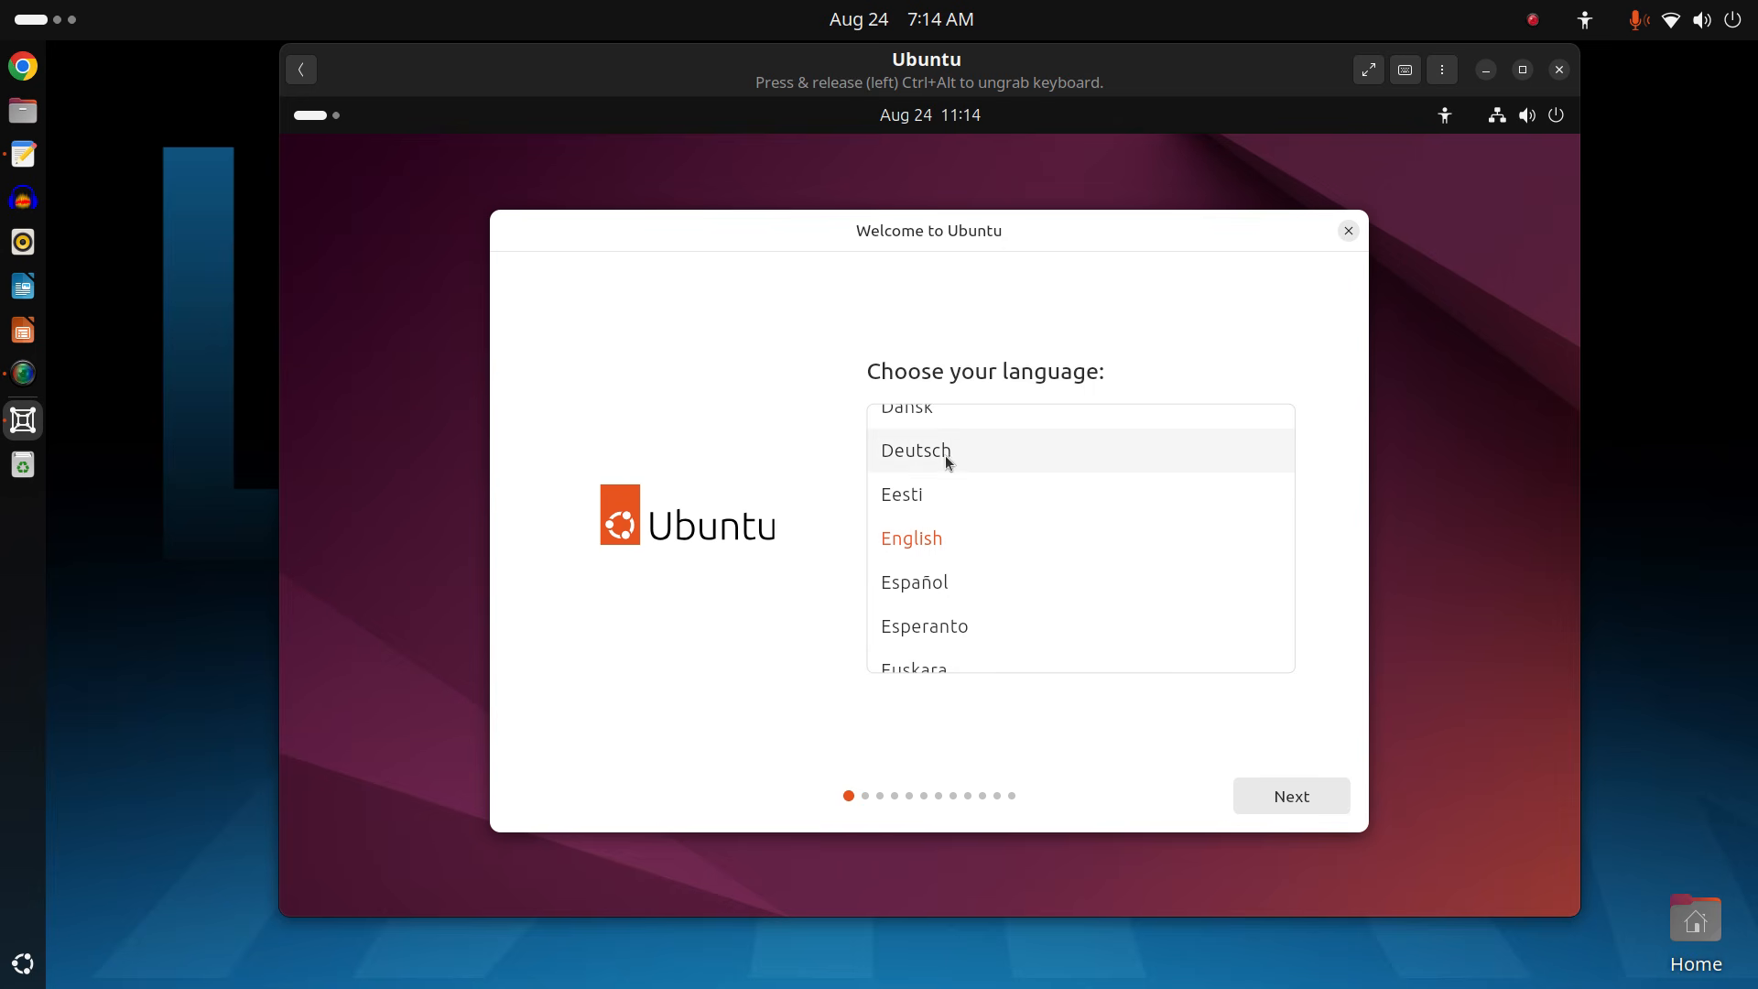
Keep English, English (US) keyboard, wired network, Install Ubuntu, interactive install and default apps.
{"action": "left_click", "coordinate": [1290, 796]}
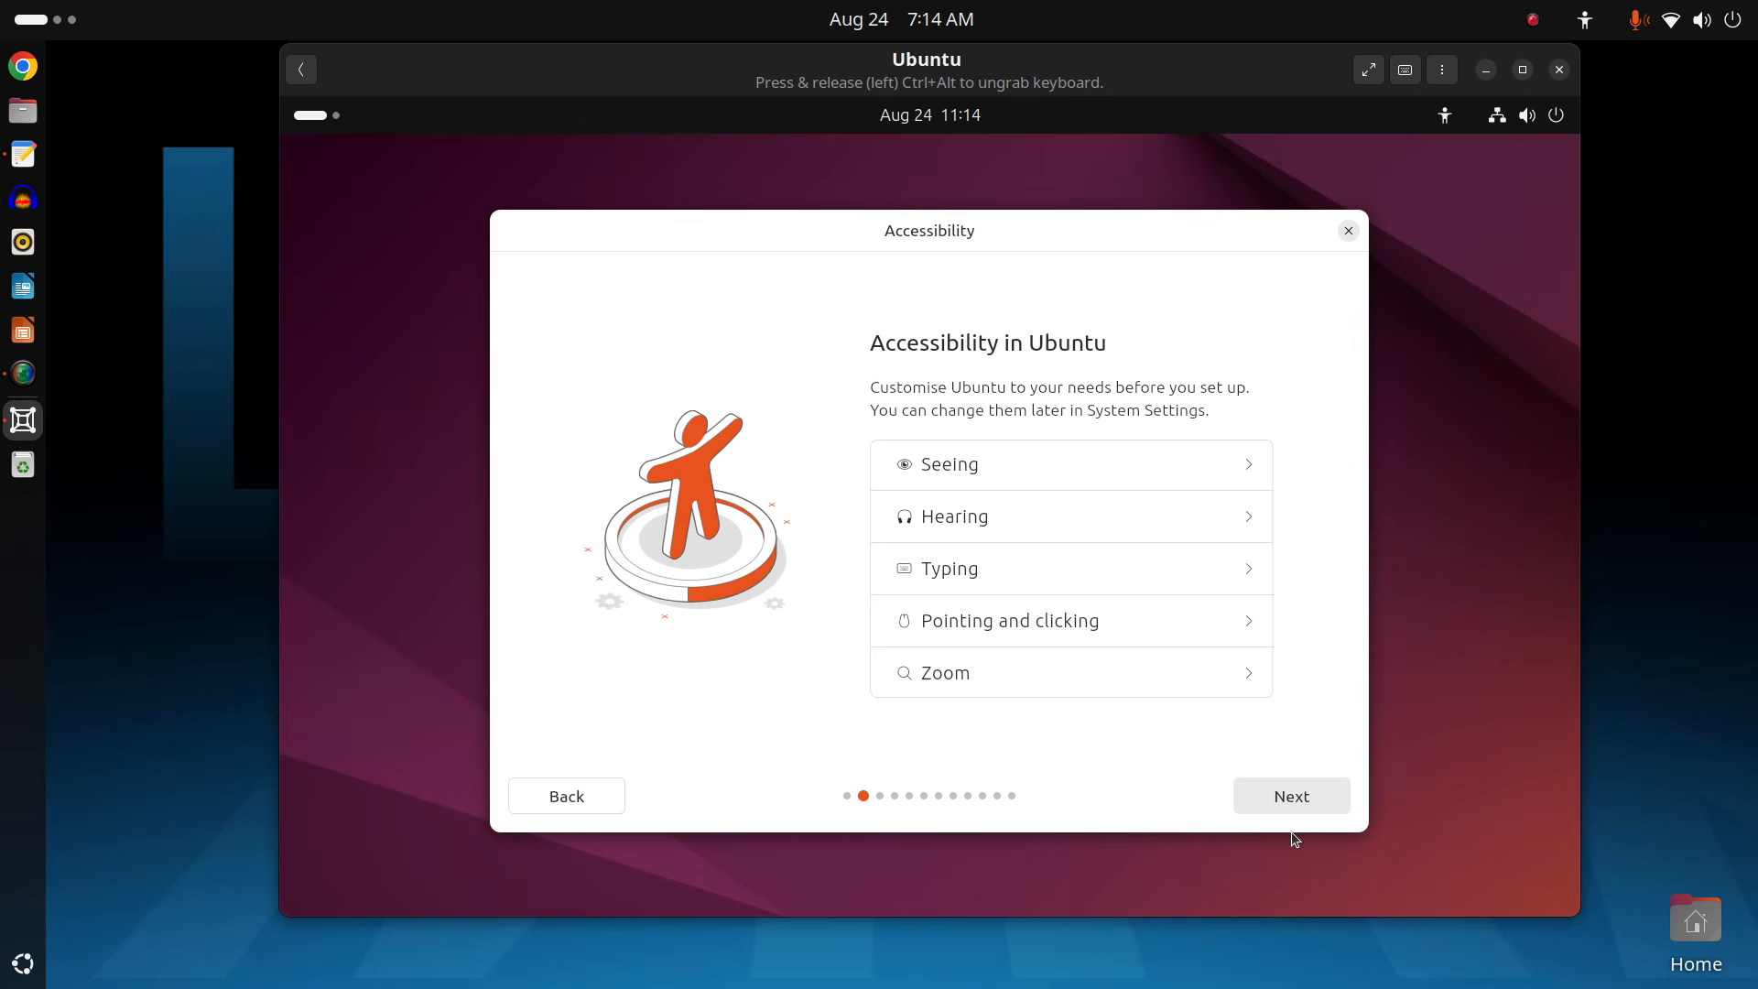
{"action": "left_click", "coordinate": [1287, 800]}
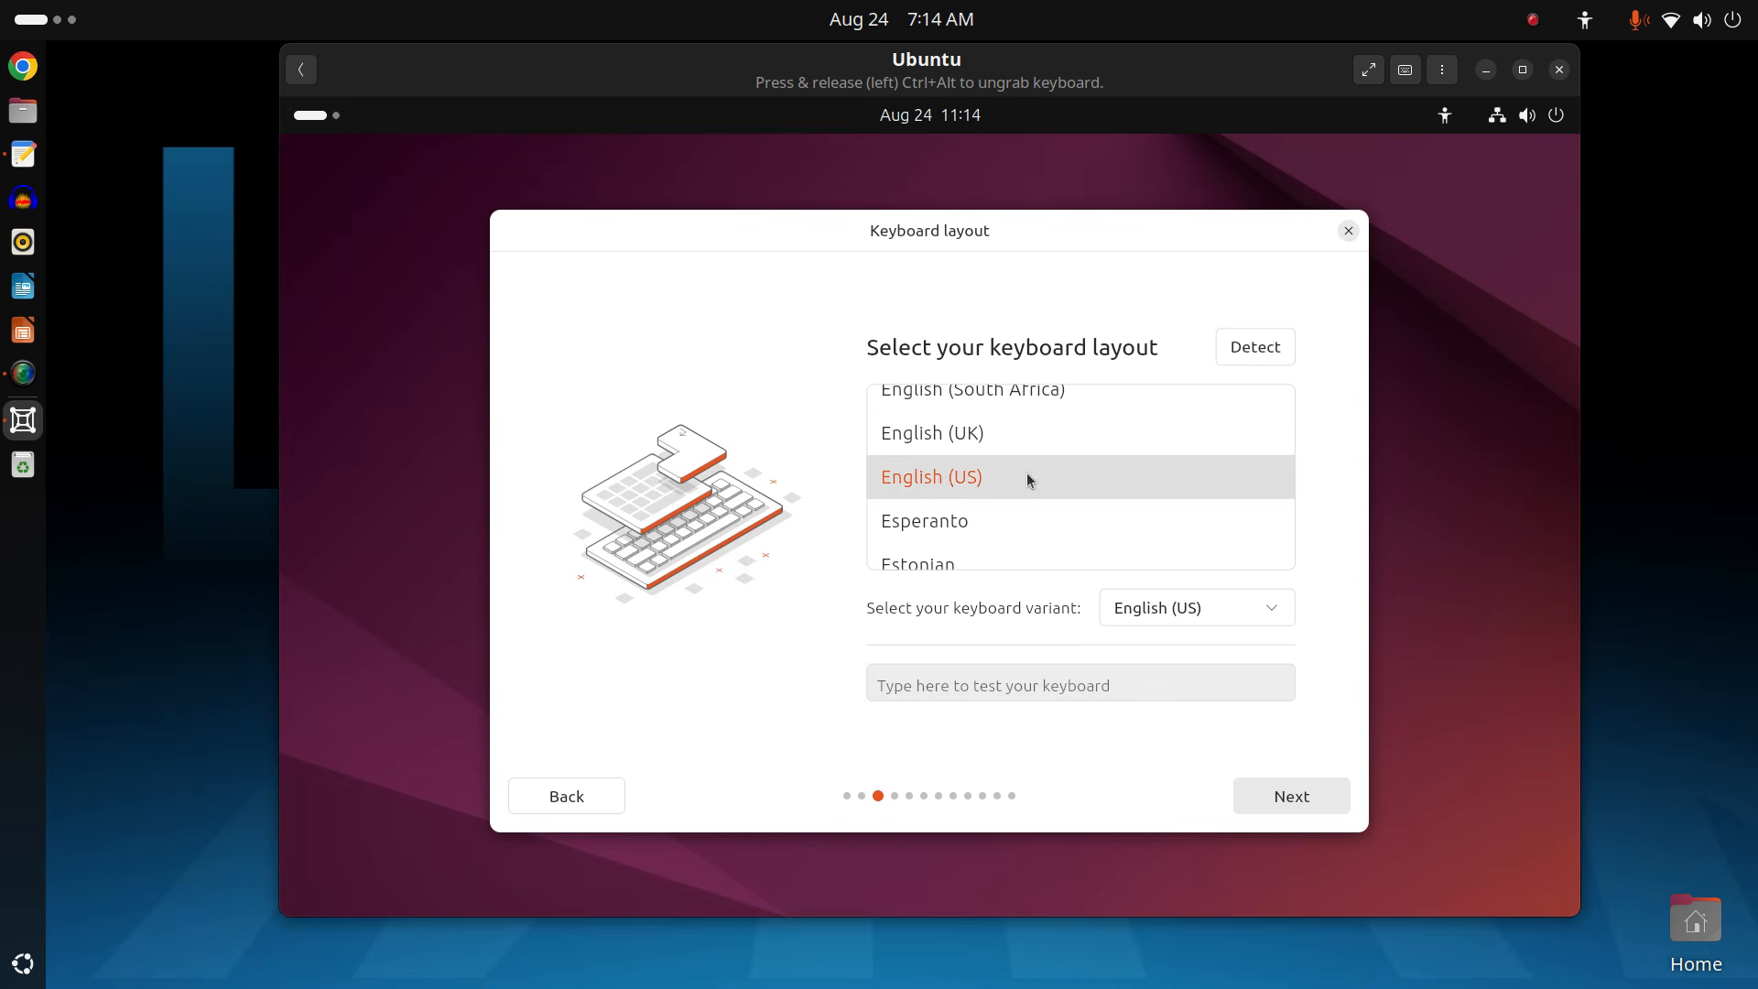
{"action": "left_click", "coordinate": [1288, 793]}
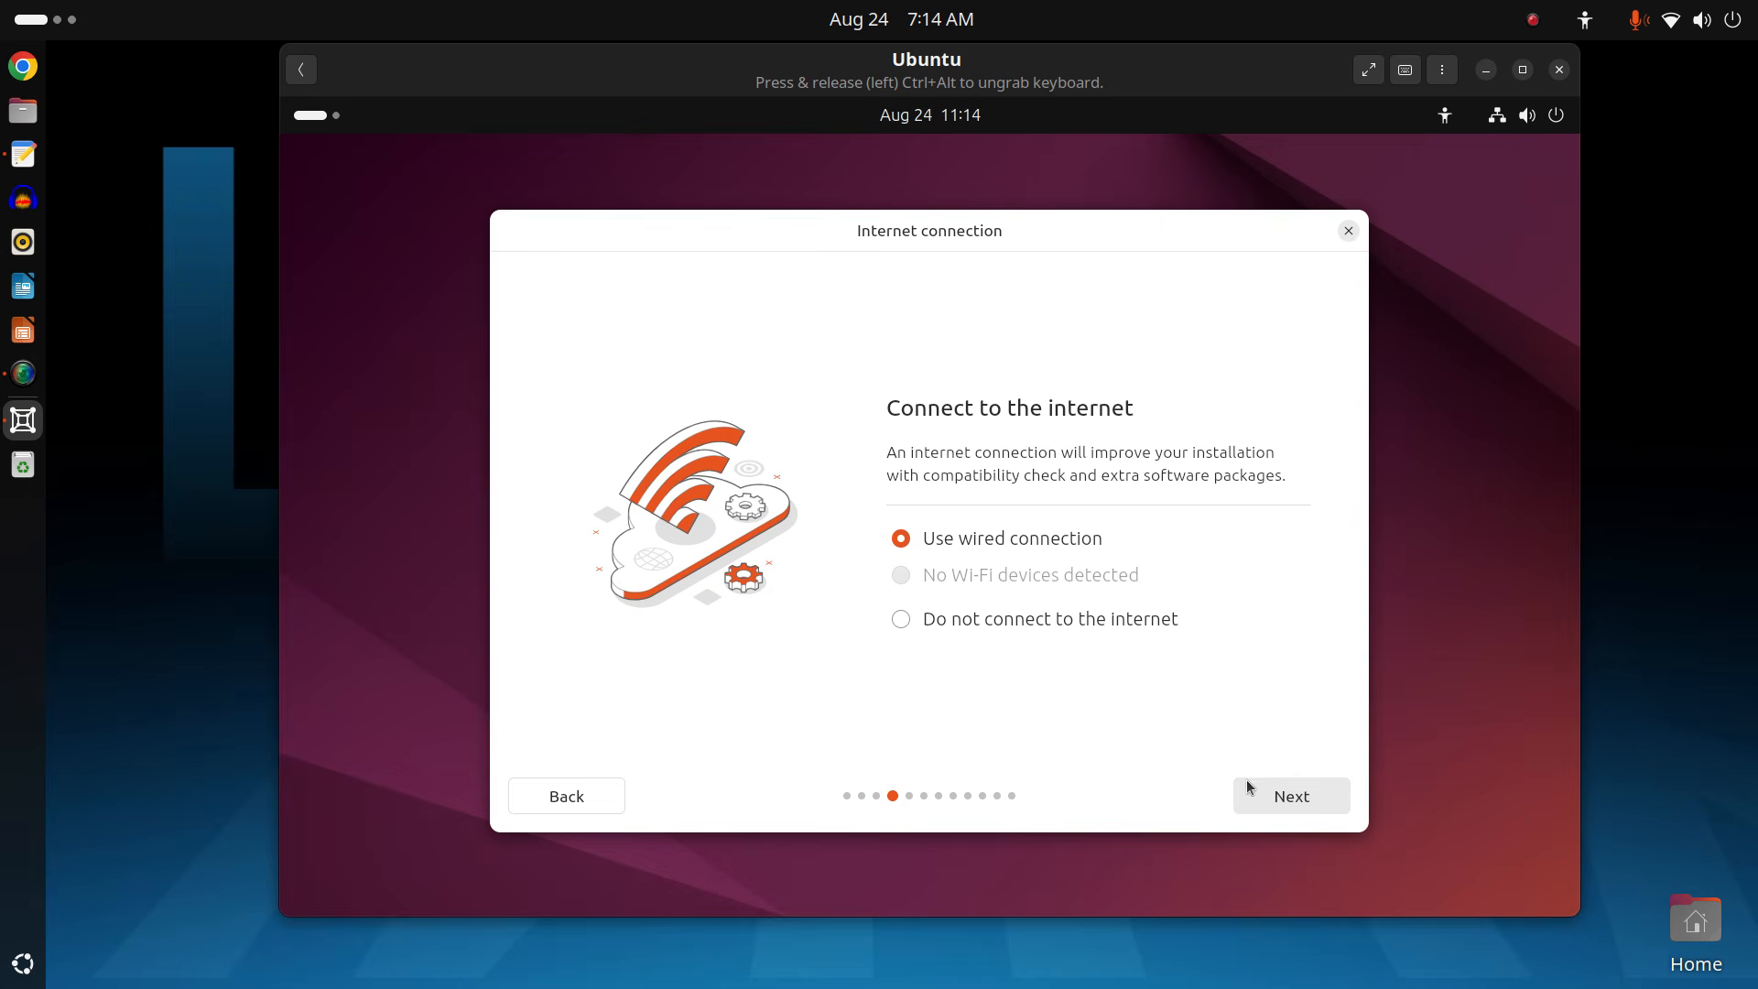
{"action": "left_click", "coordinate": [1279, 806]}
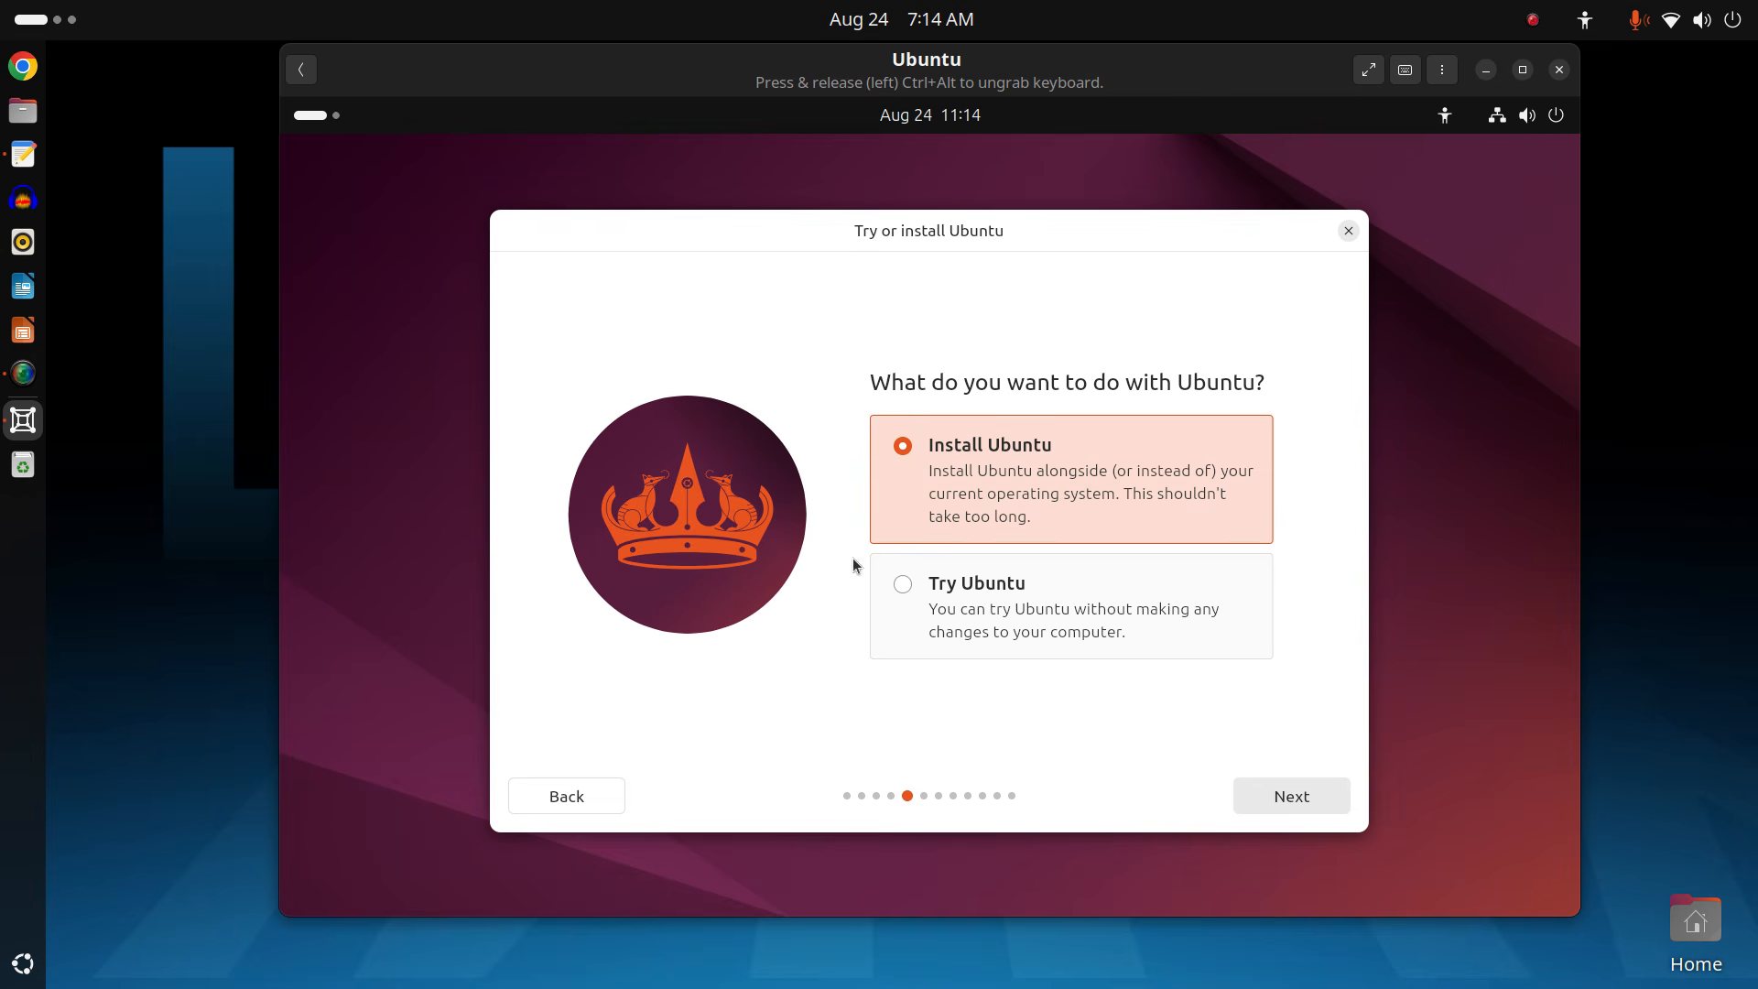
{"action": "left_click", "coordinate": [1297, 804]}
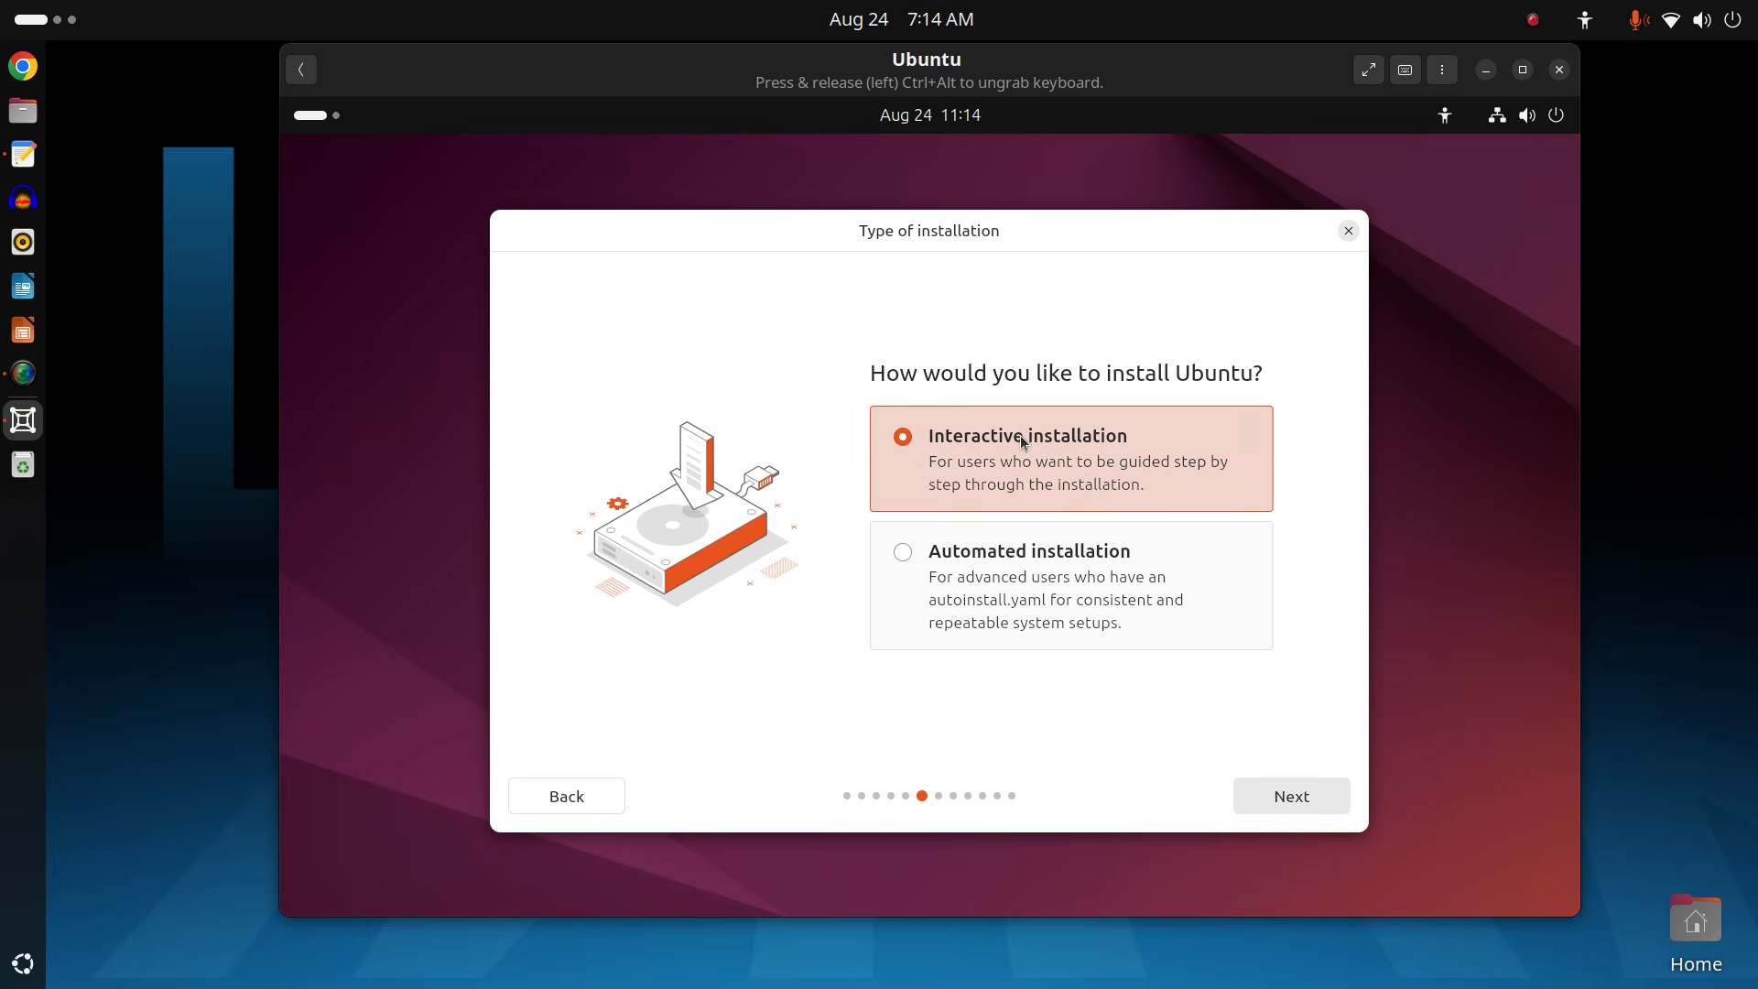
{"action": "left_click", "coordinate": [1304, 803]}
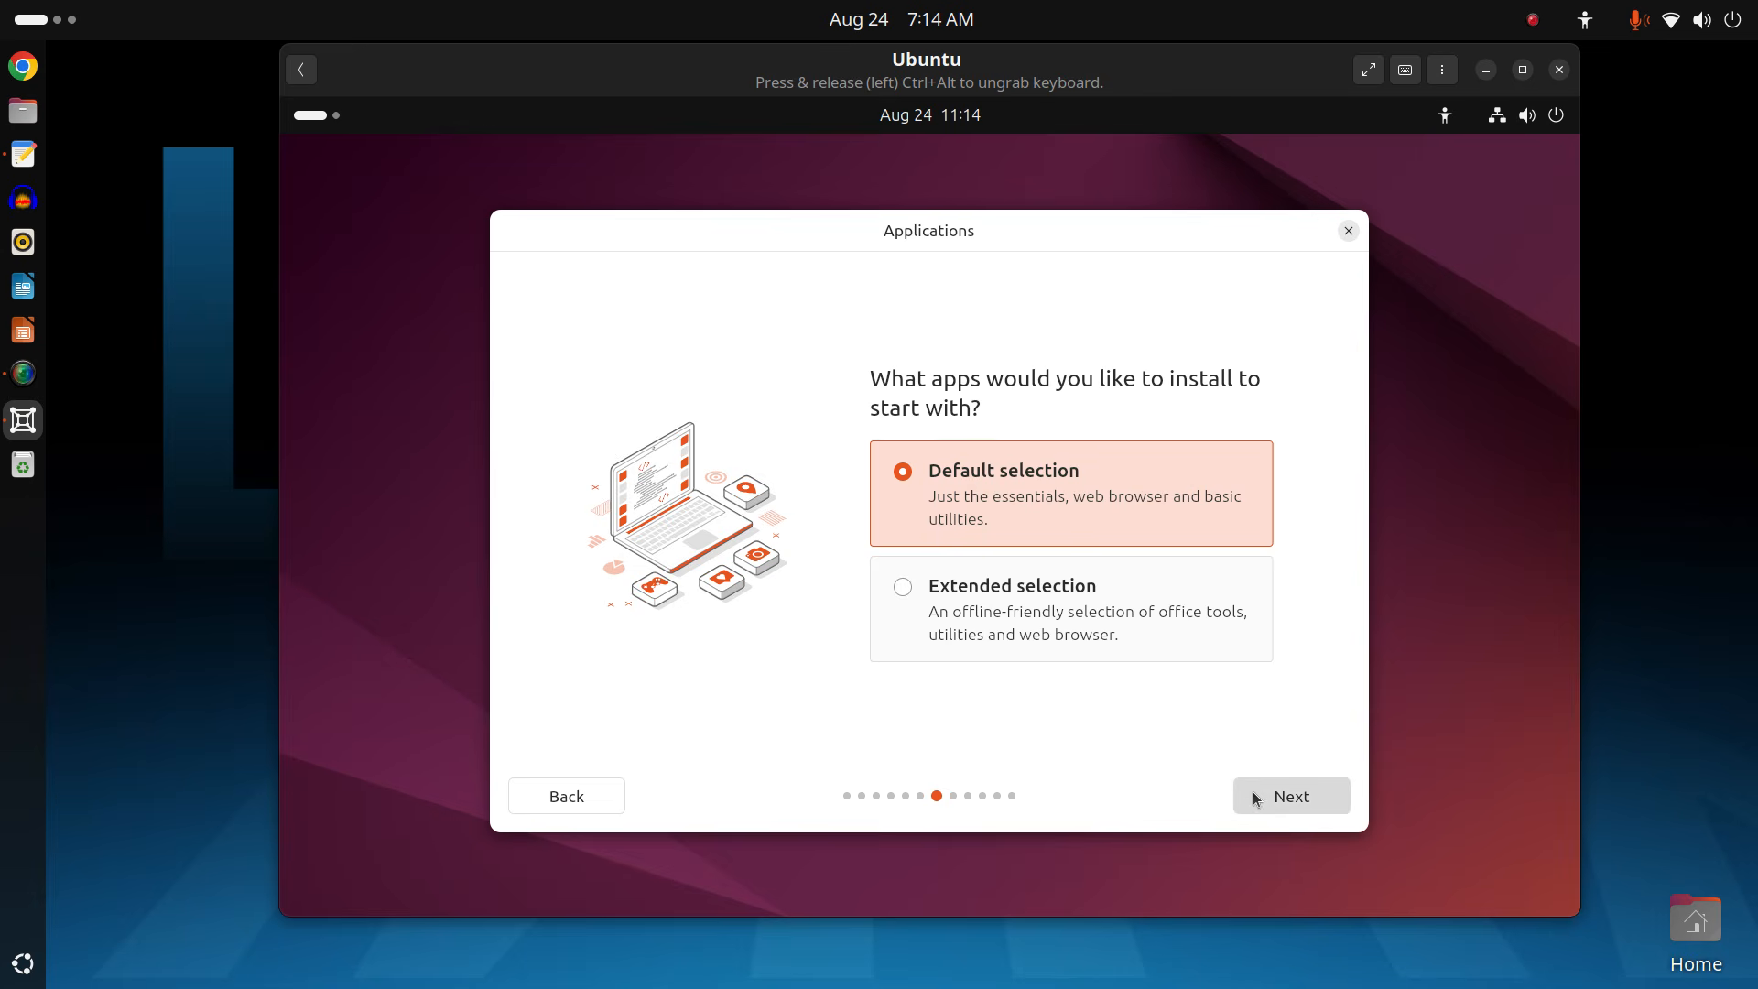
{"action": "left_click", "coordinate": [1273, 803]}
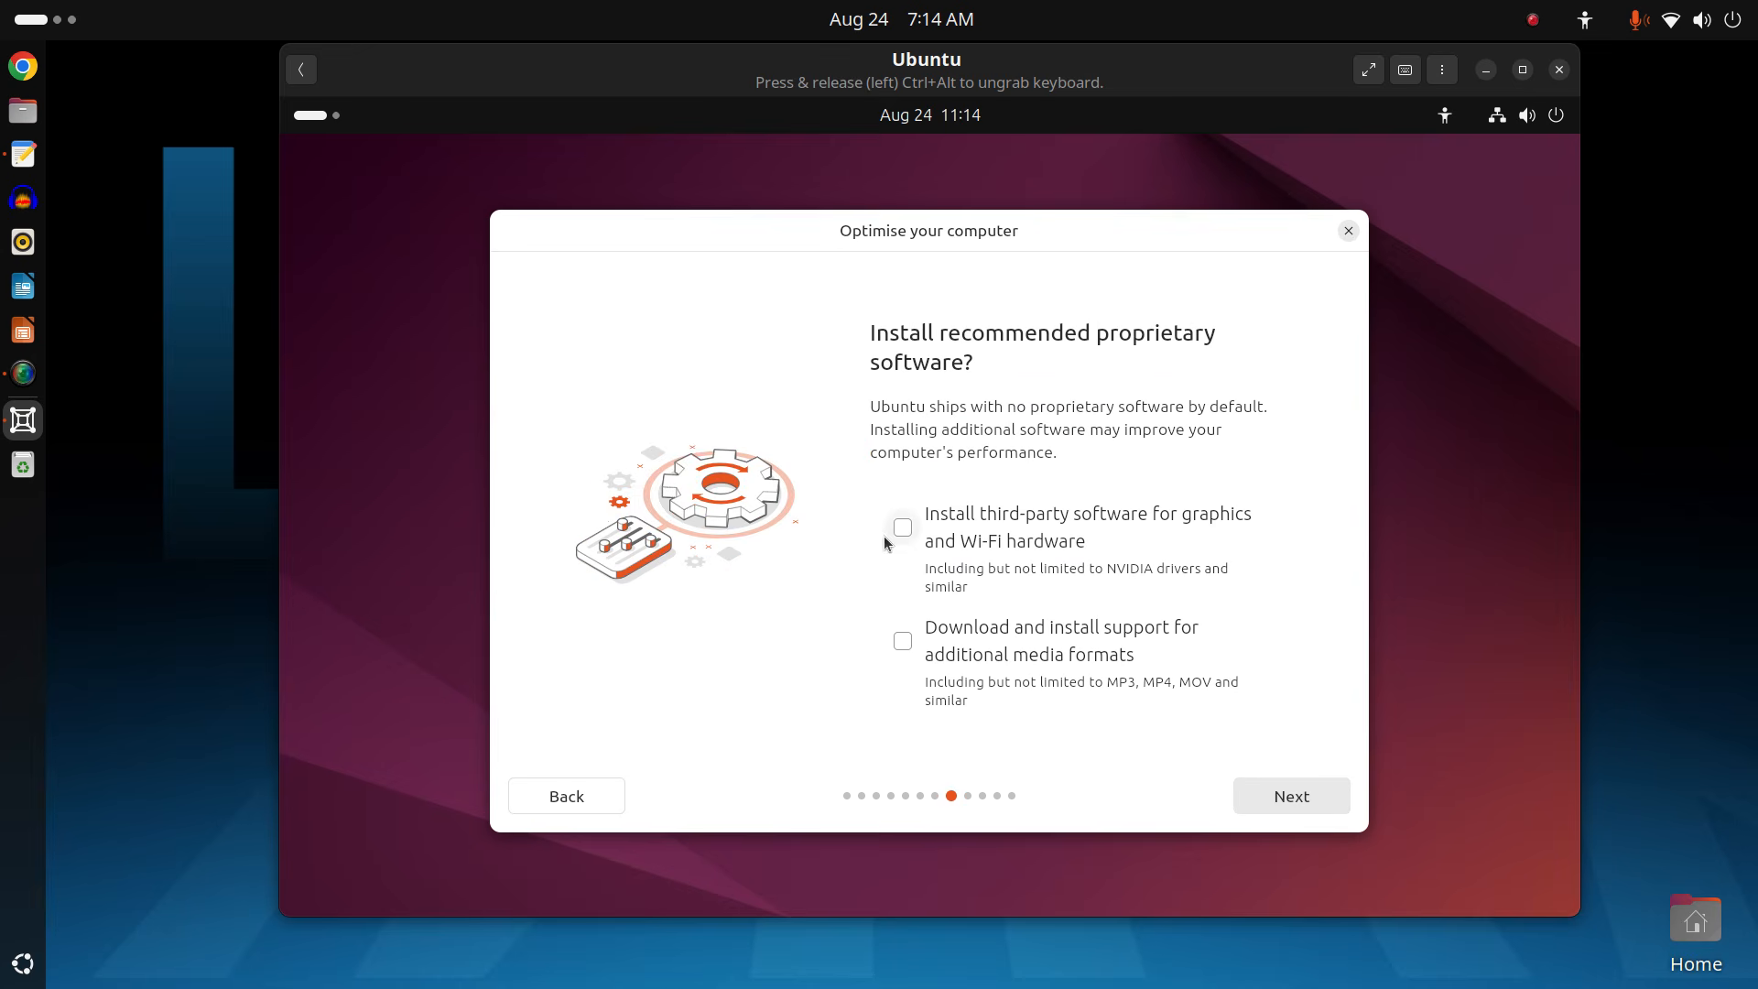
Opt in to third-party graphics/Wi-Fi software and media formats, keeping Erase disk and install Ubuntu.
{"action": "left_click", "coordinate": [909, 519]}
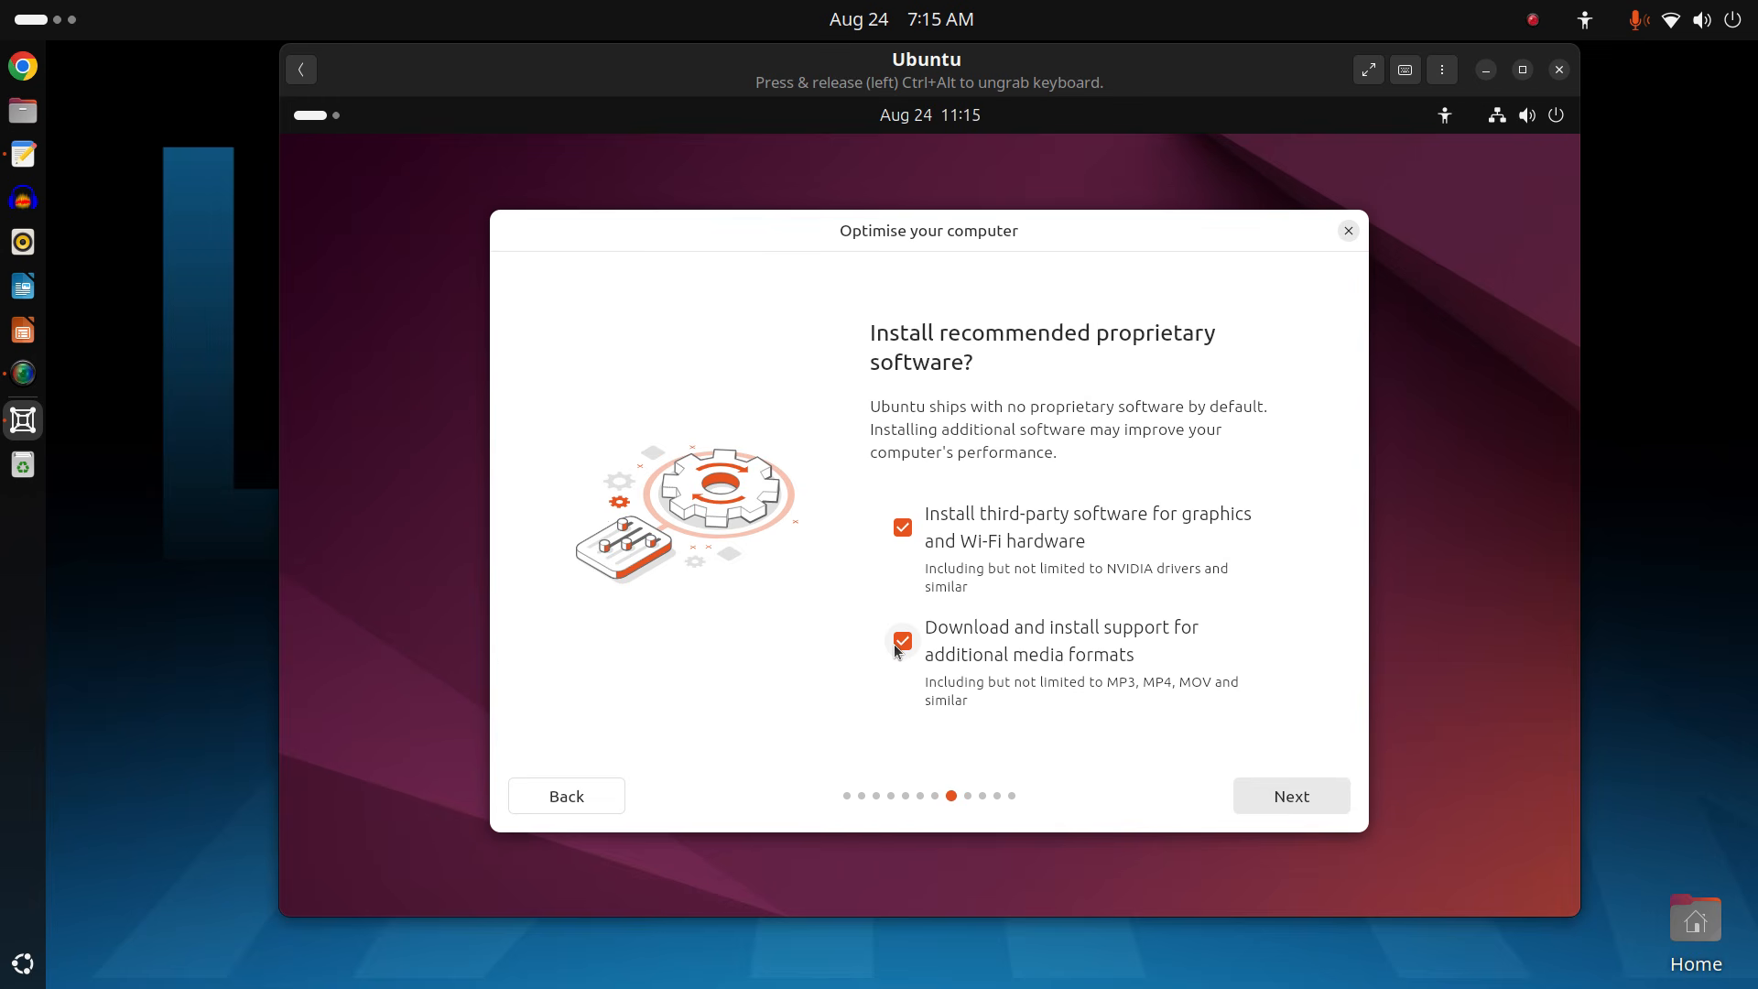
{"action": "left_click", "coordinate": [1283, 799]}
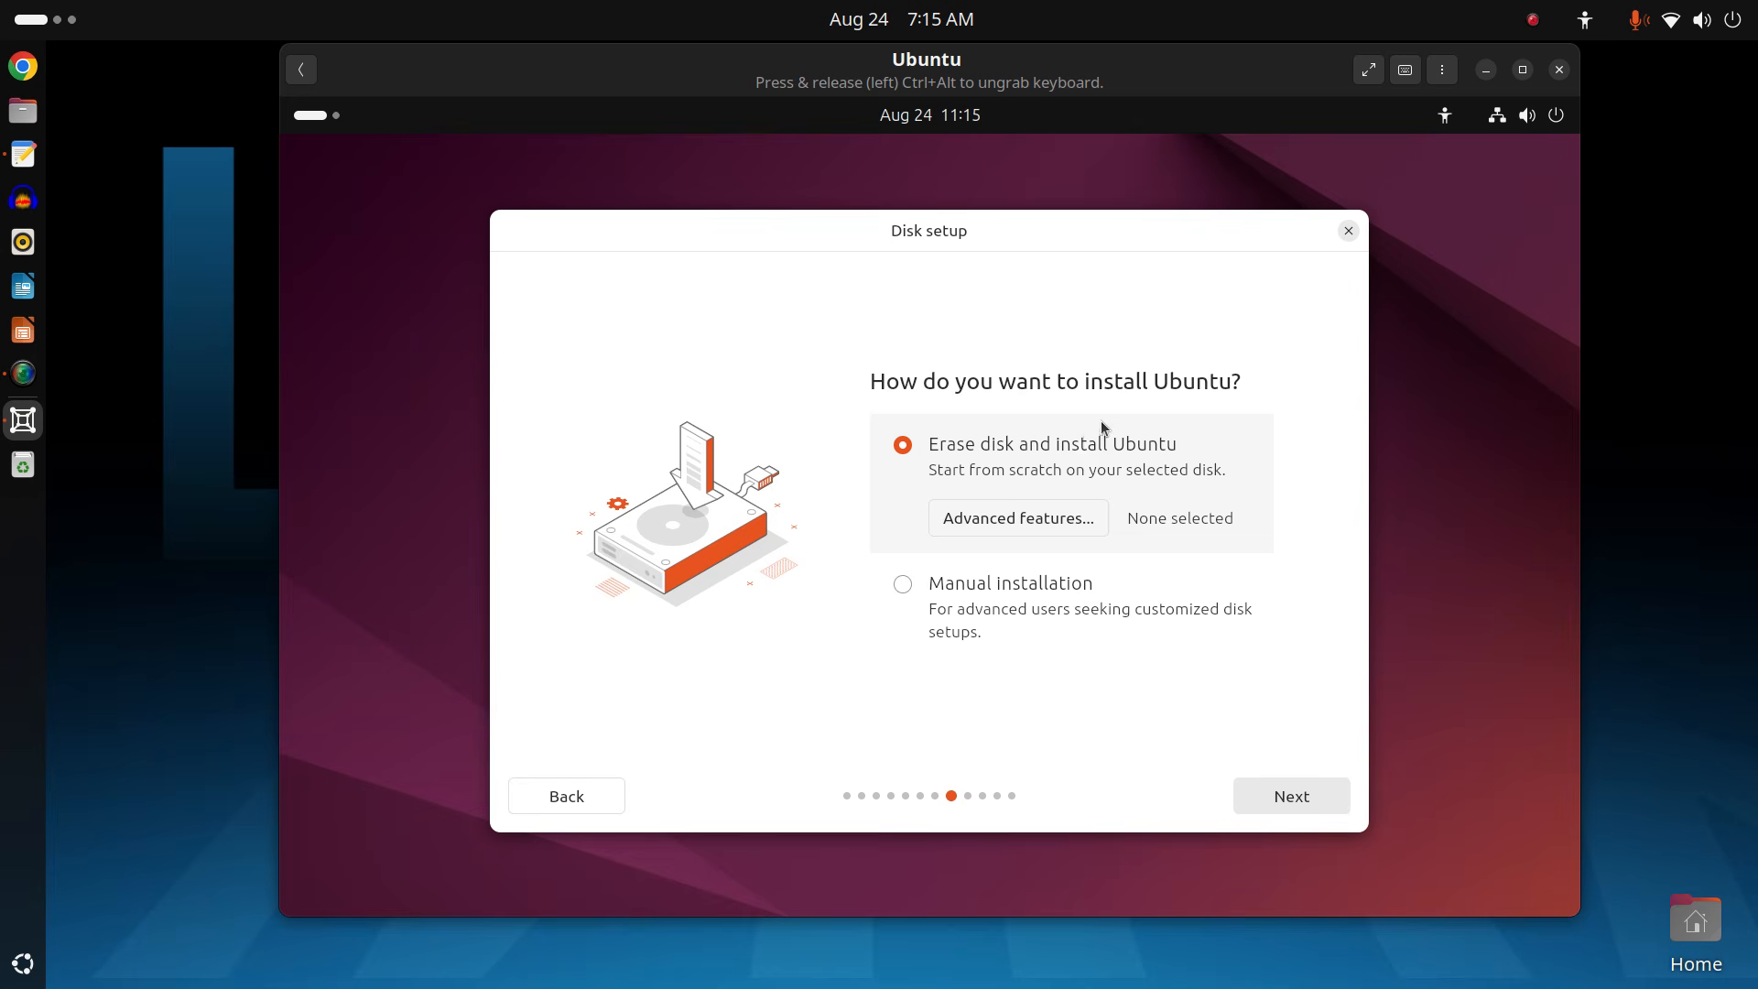
{"action": "left_click", "coordinate": [1282, 801]}
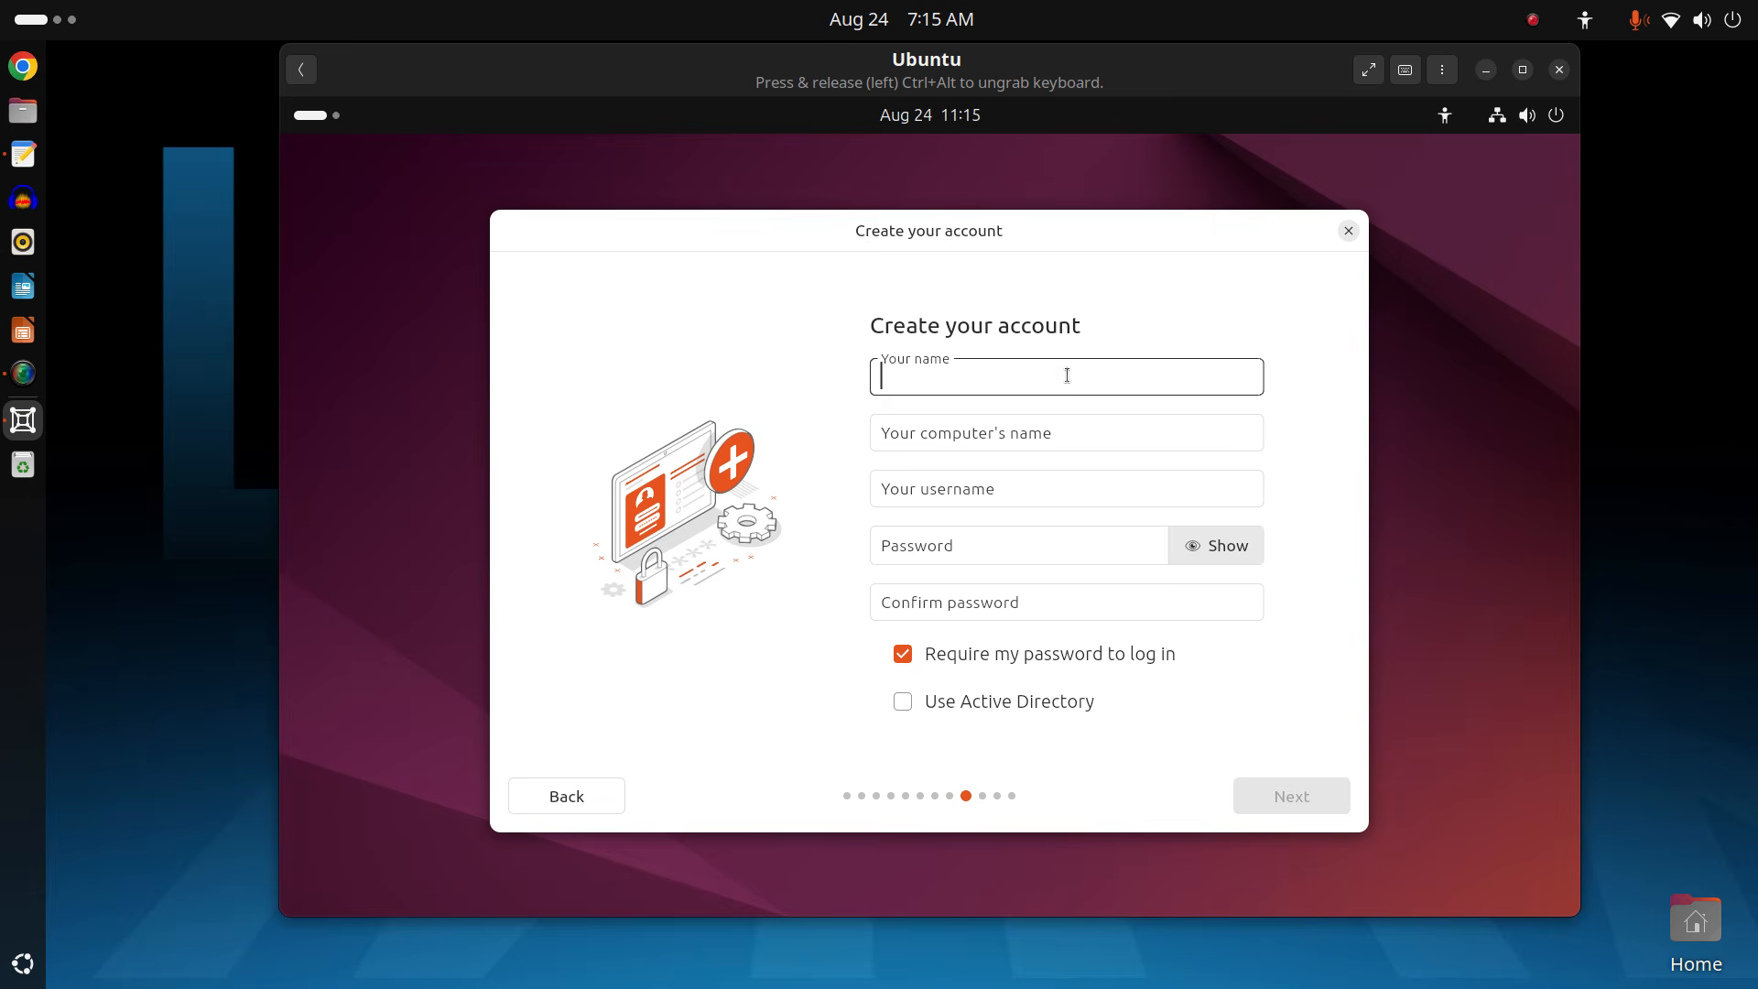
Enter the user's full name, computer name Ubuntu-VM, and a short username.
{"action": "type", "text": "Jo"}
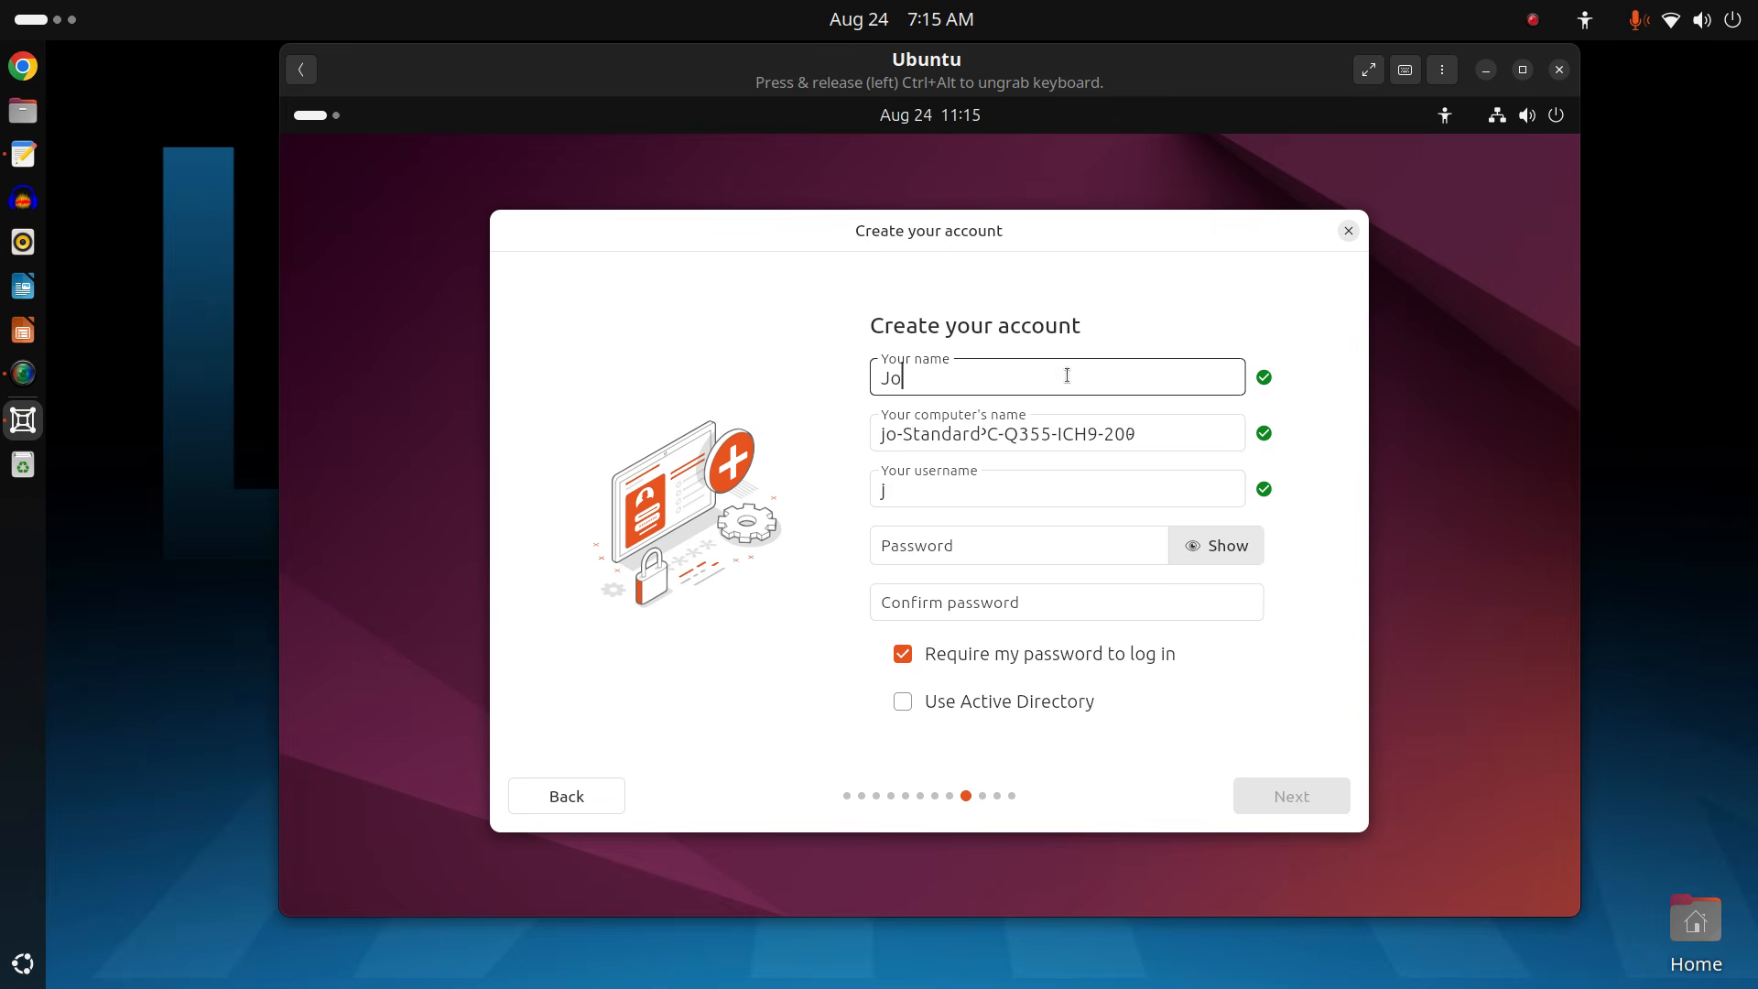
{"action": "type", "text": "e Collin"}
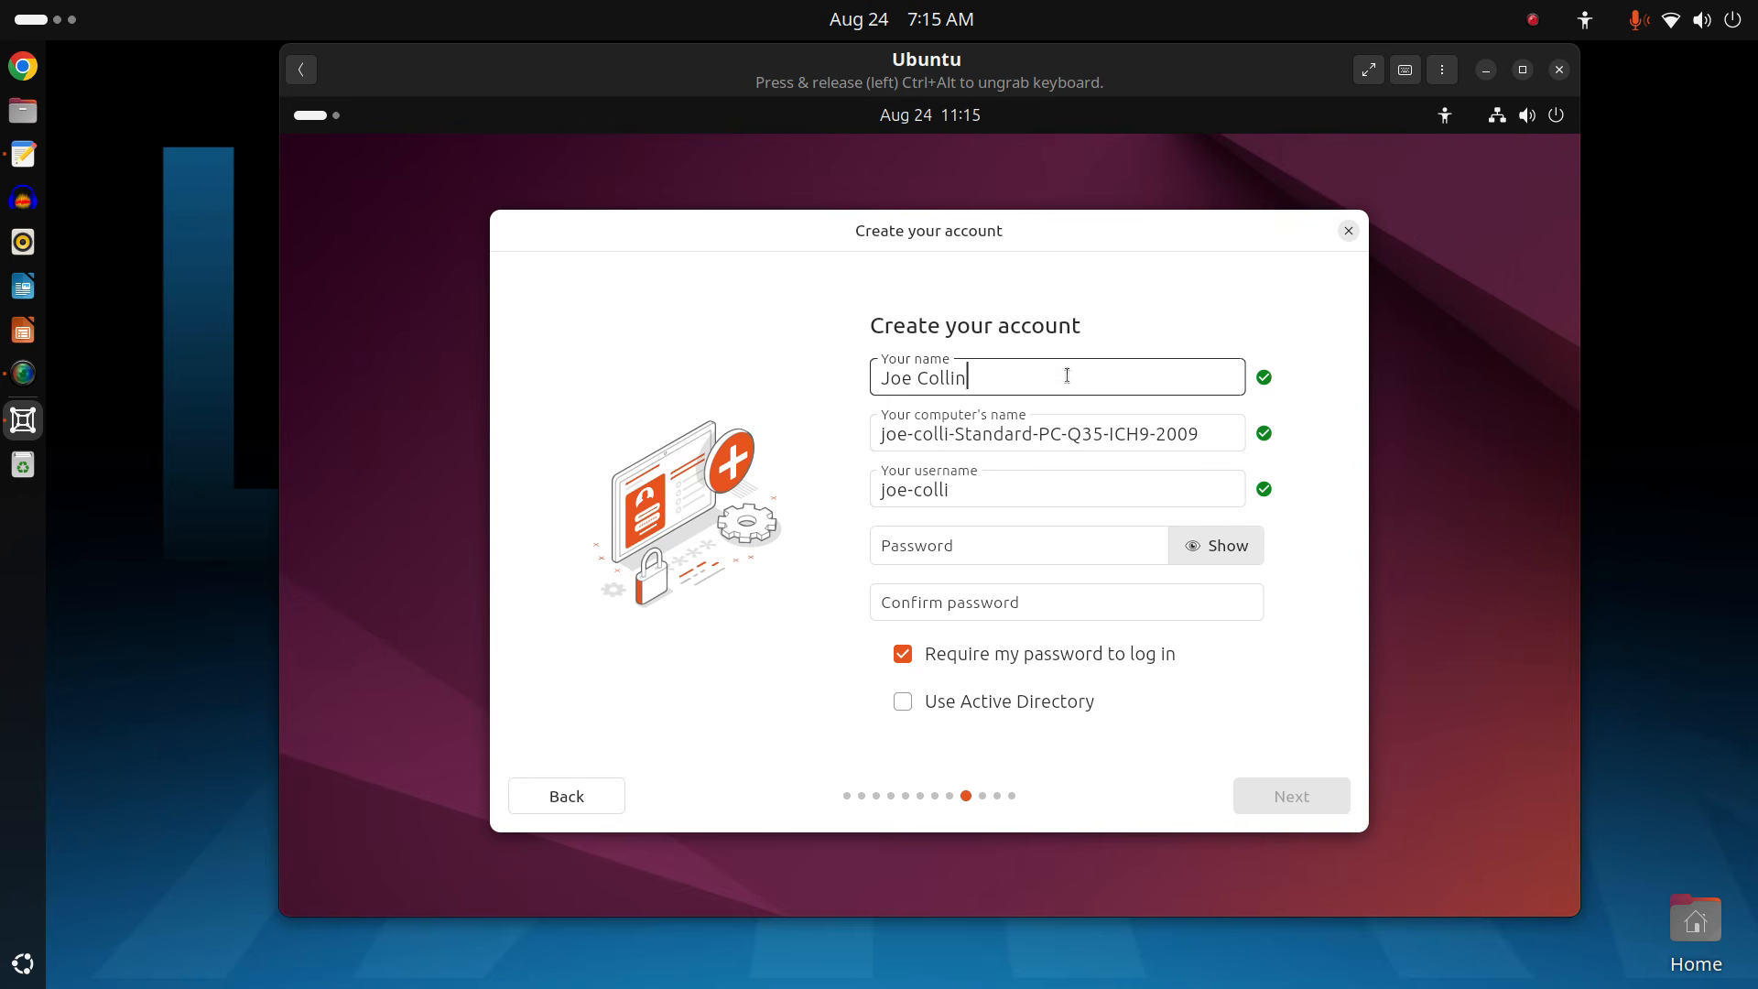
{"action": "type", "text": "s"}
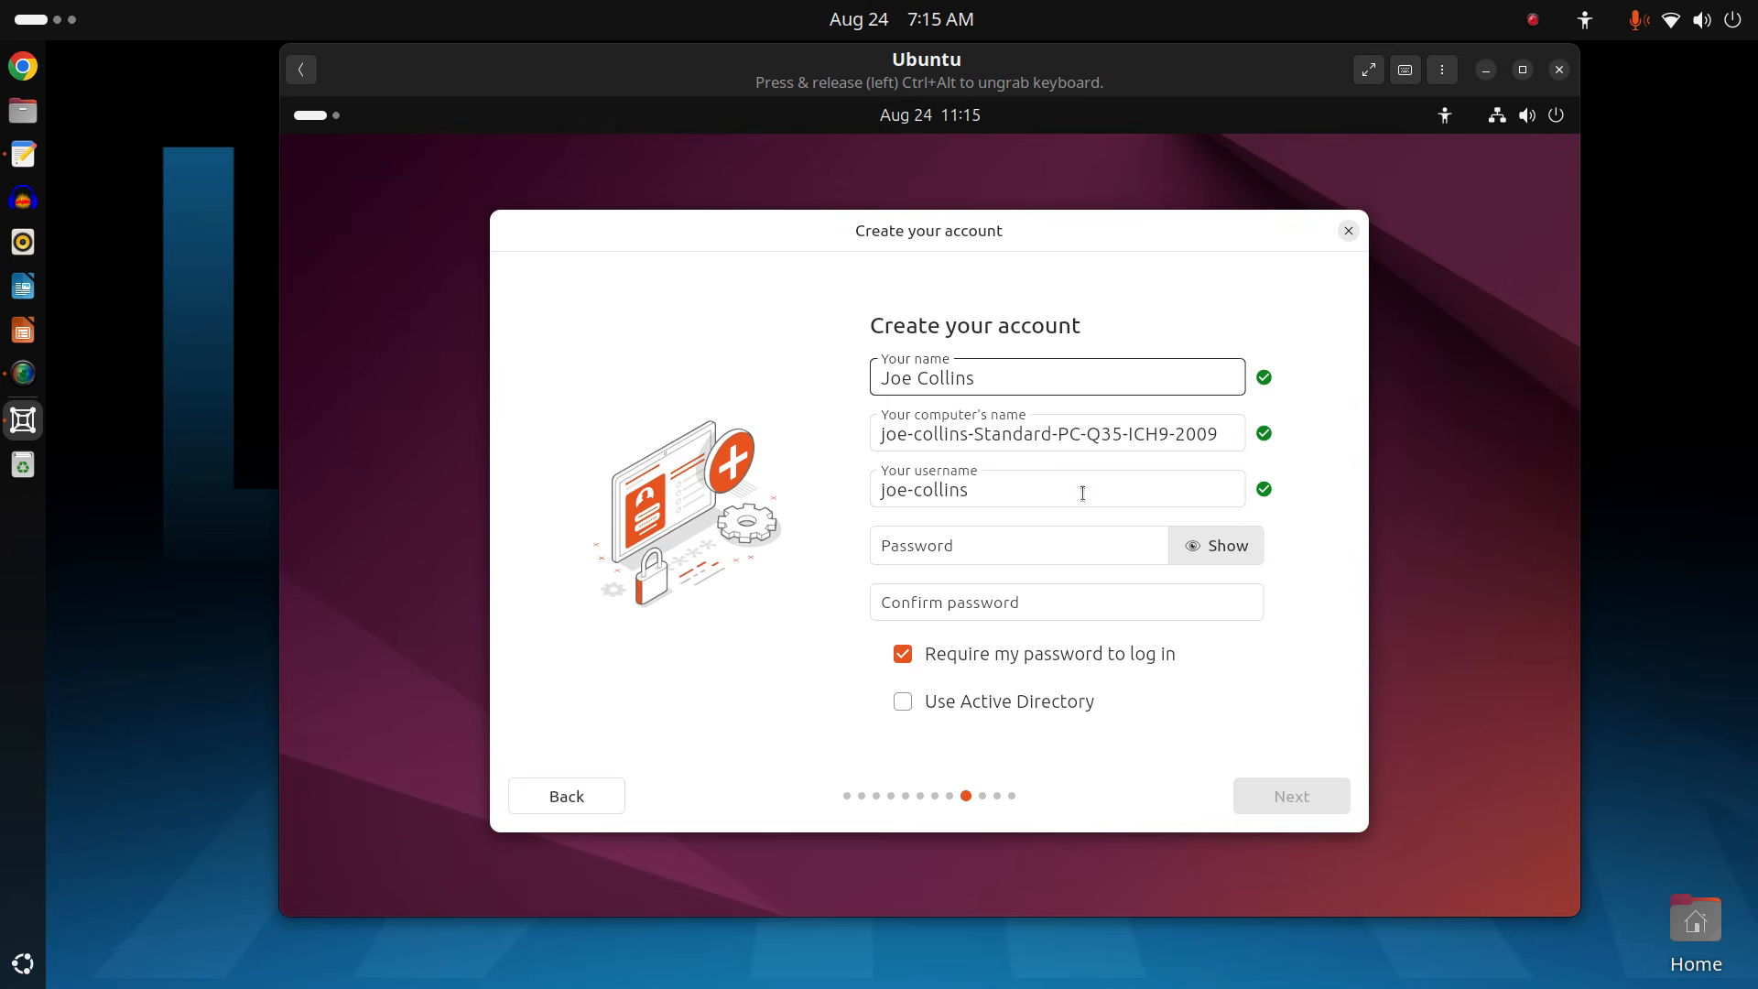
{"action": "triple_click", "coordinate": [1074, 435]}
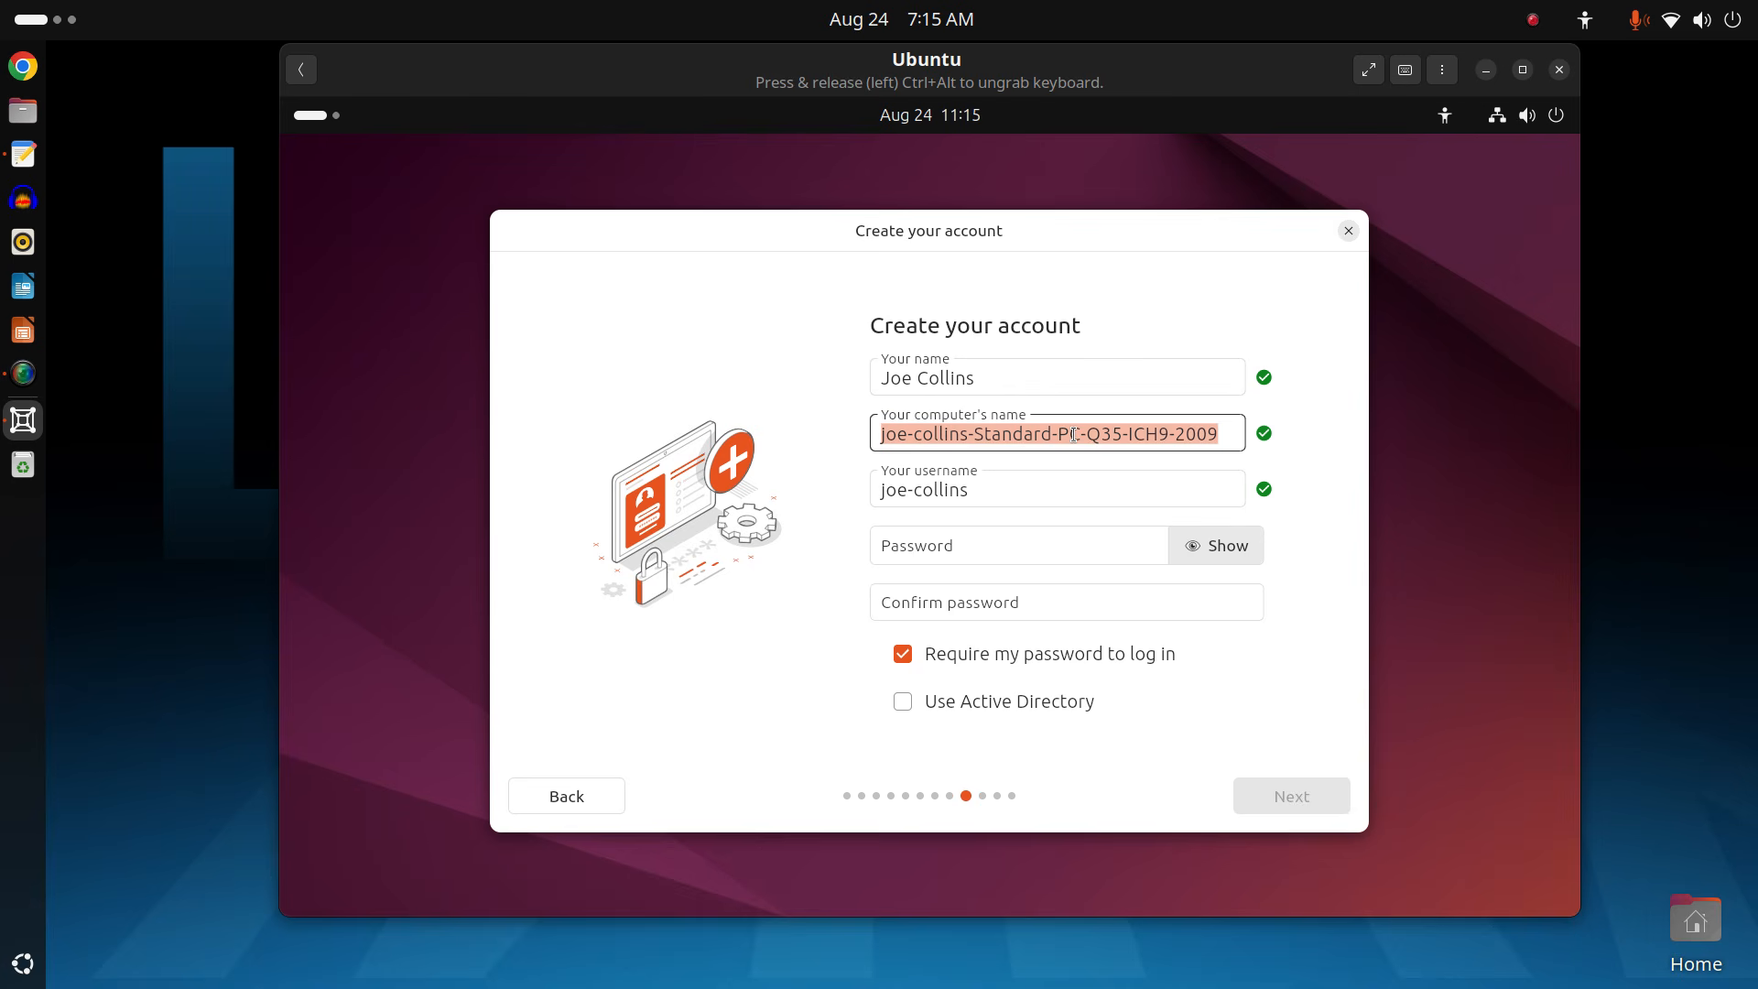
{"action": "type", "text": "Ubunt"}
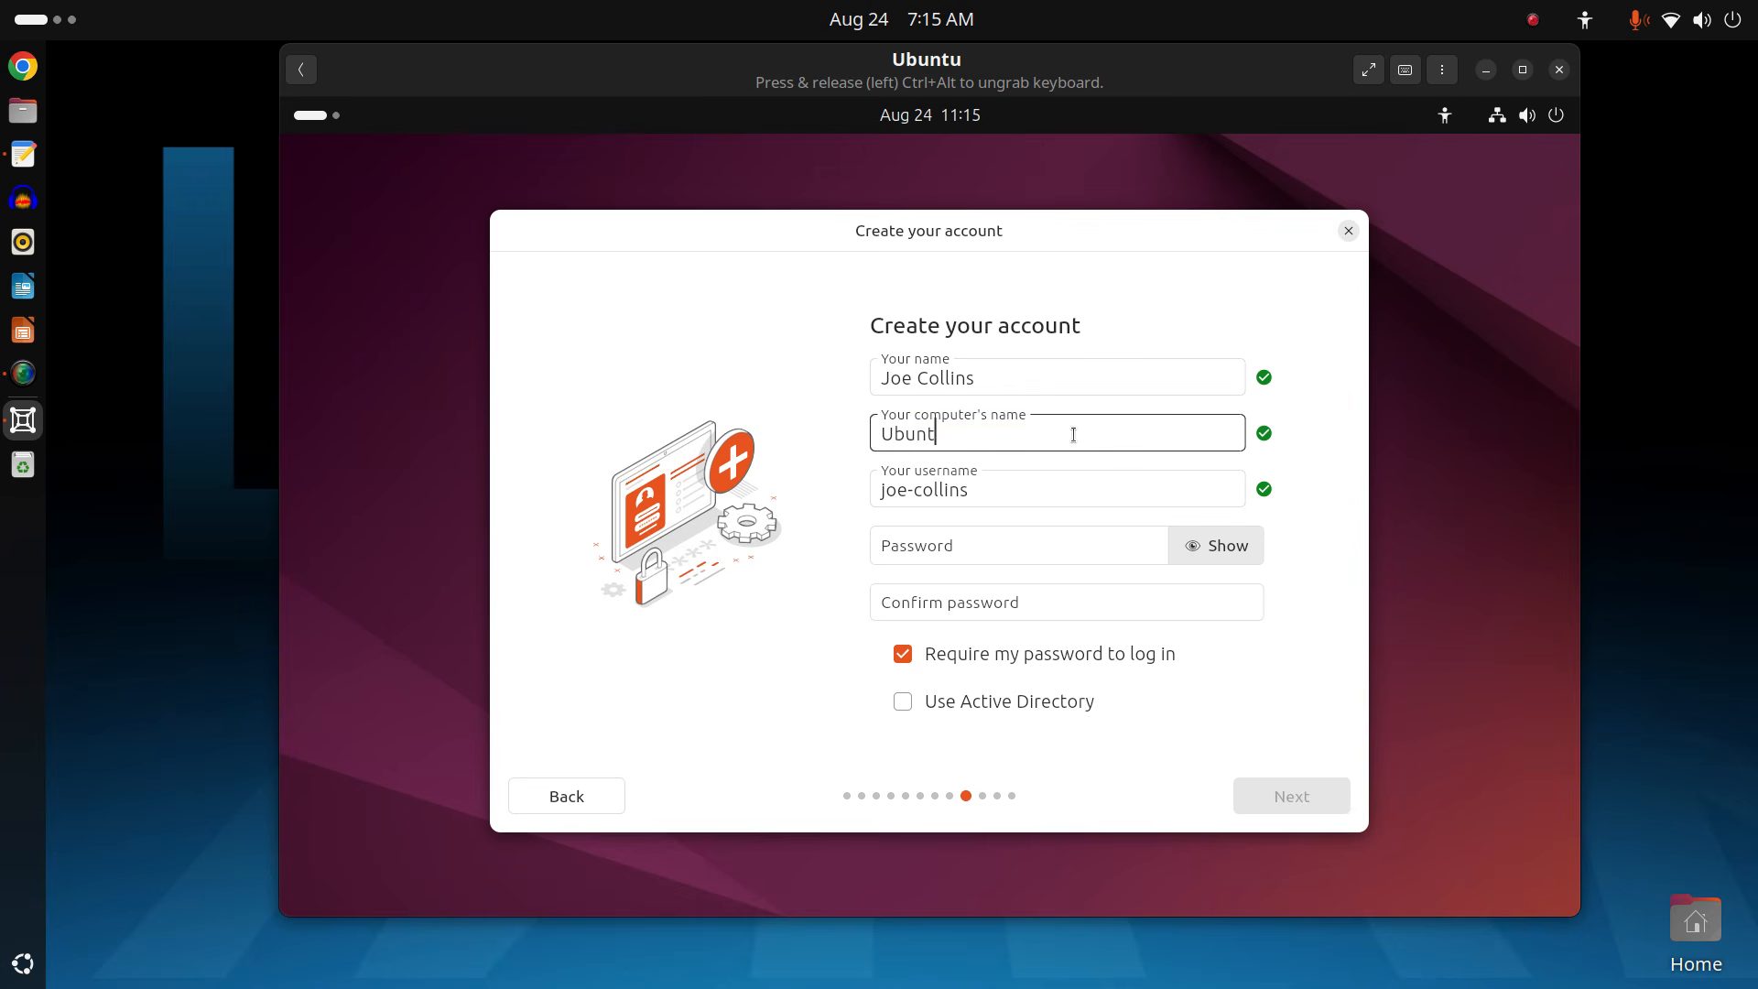
{"action": "type", "text": "u-VM"}
{"action": "key", "text": "Tab"}
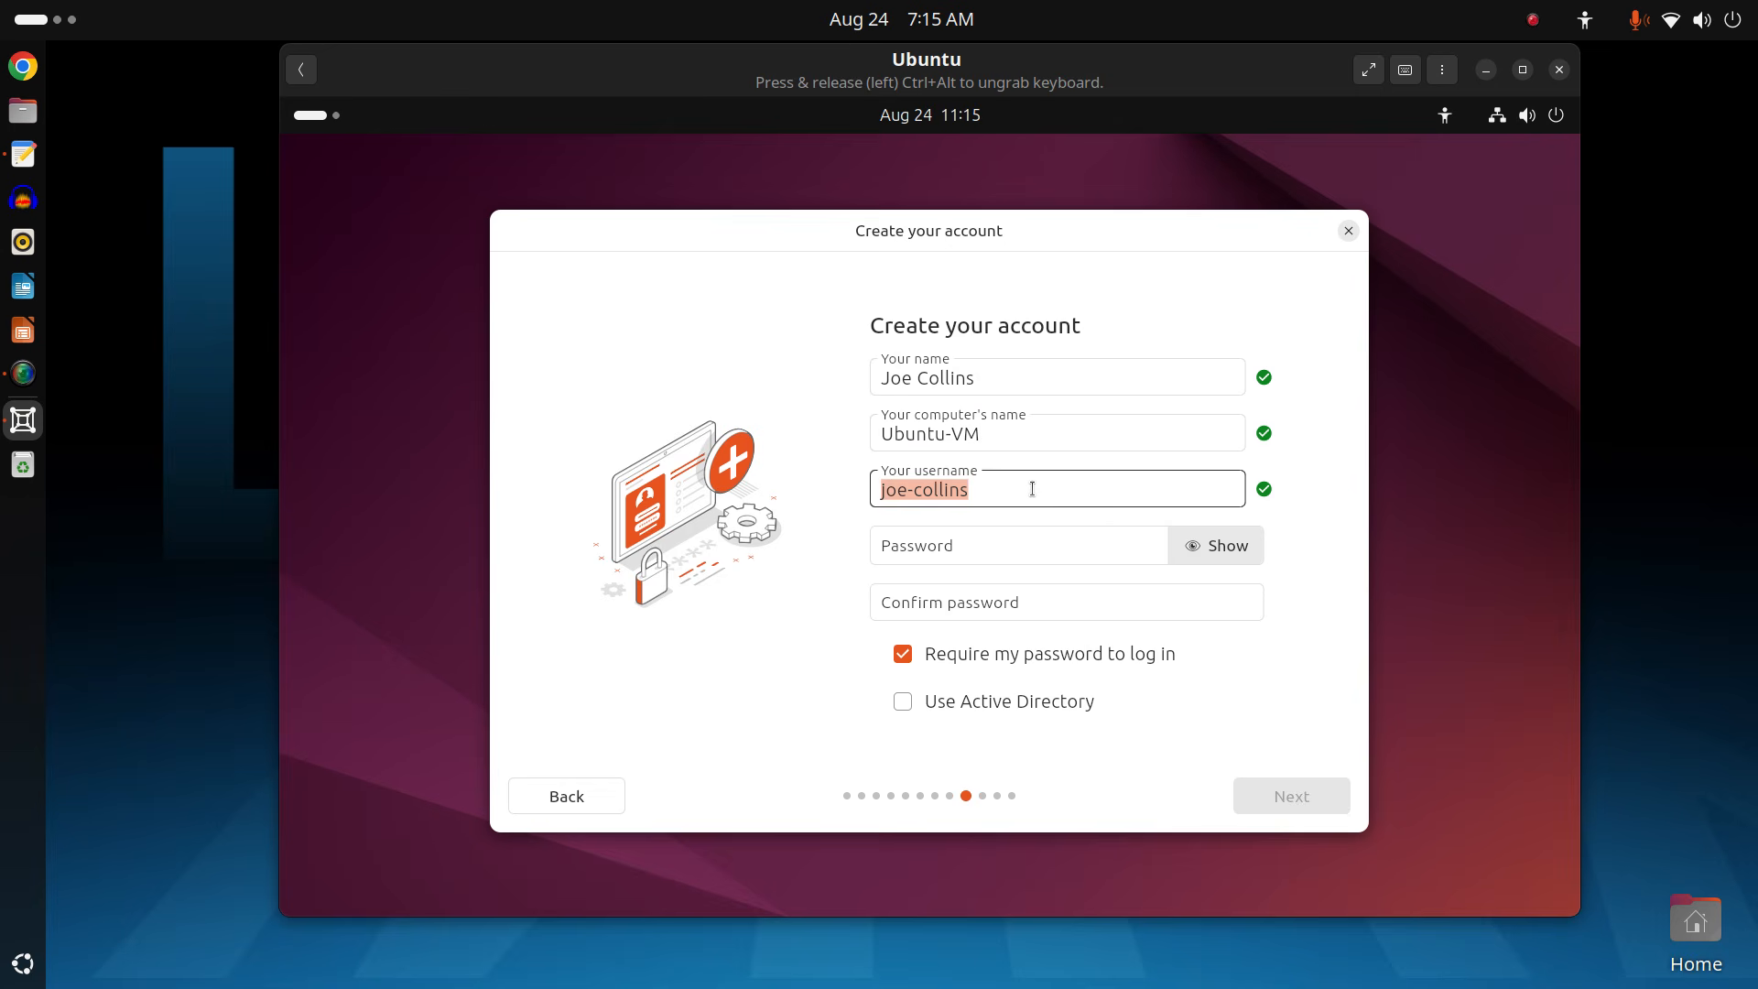
{"action": "key", "text": "BackSpace"}
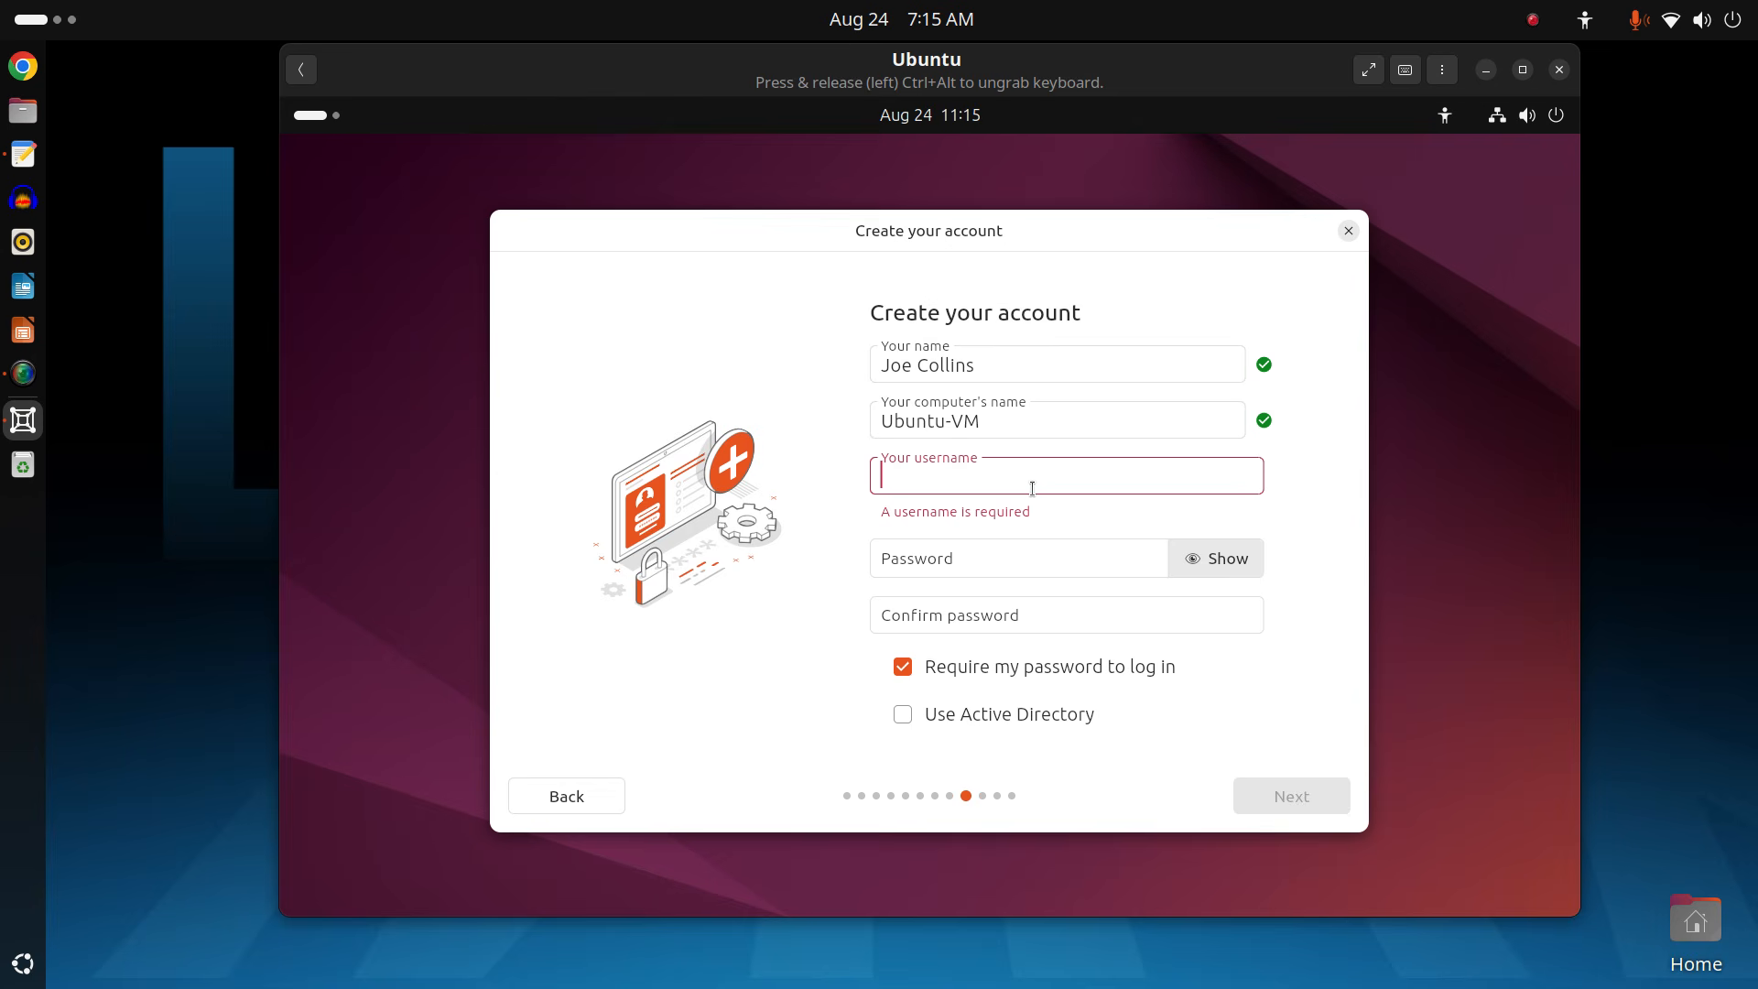
{"action": "type", "text": "joe"}
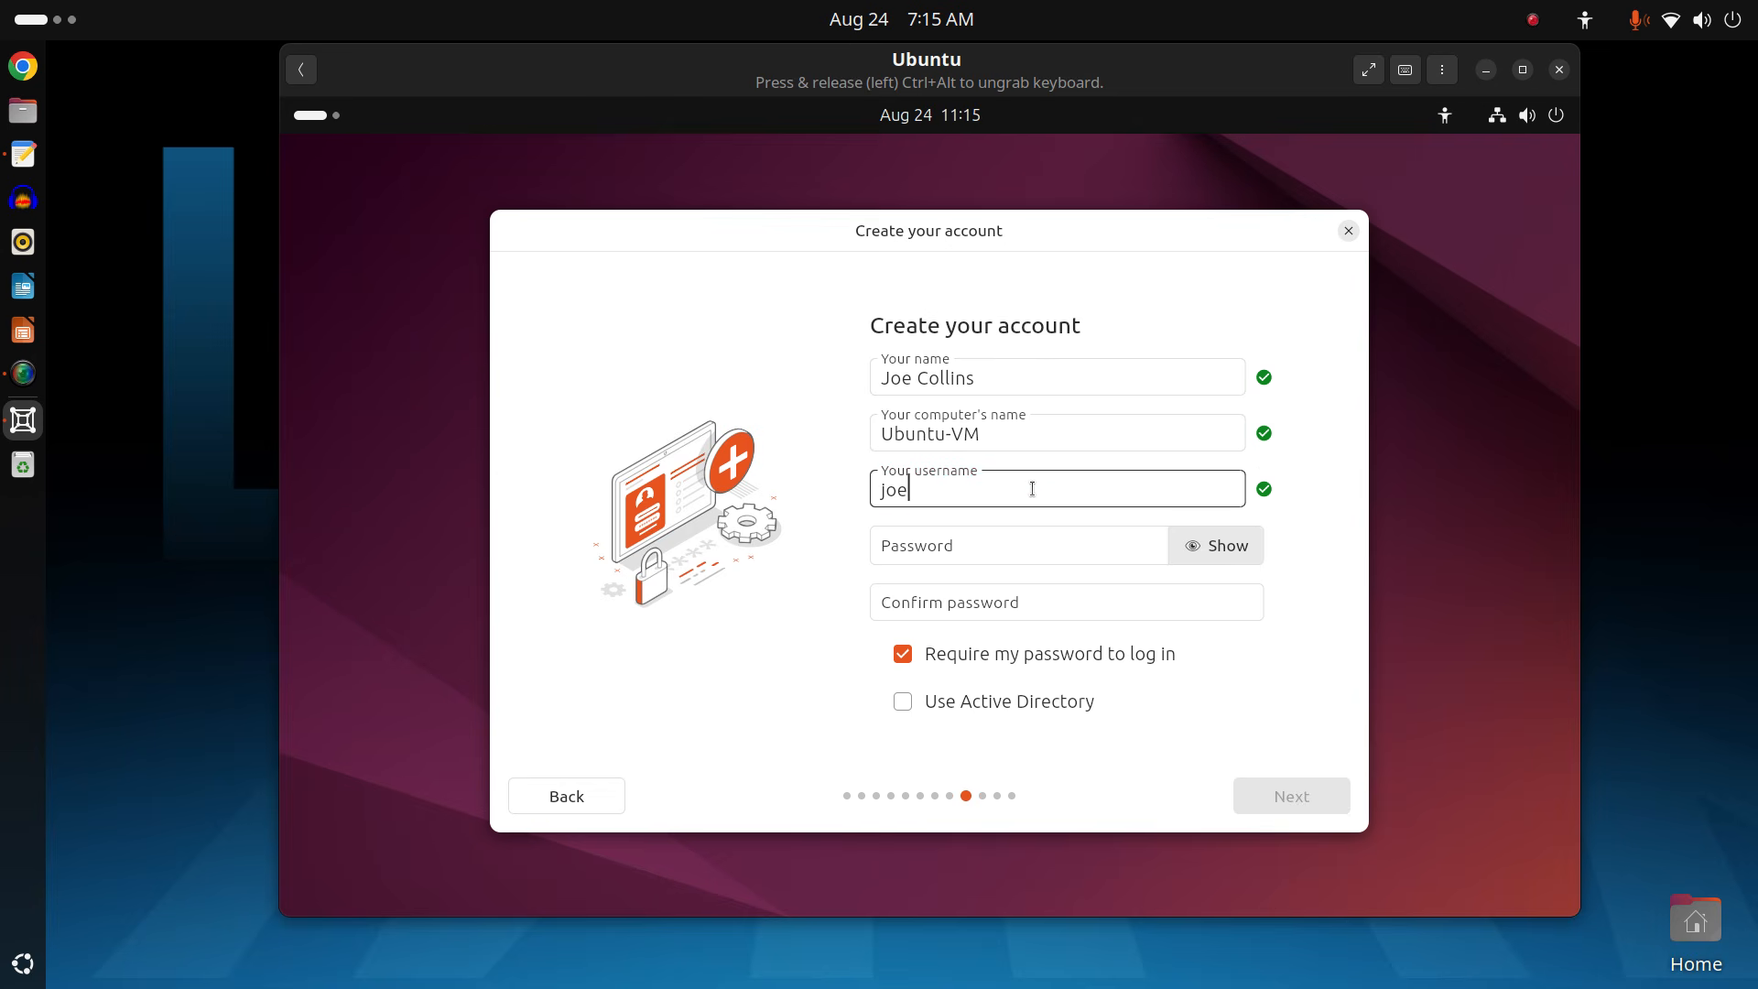
Enter the account password and confirm it.
{"action": "left_click", "coordinate": [1053, 555]}
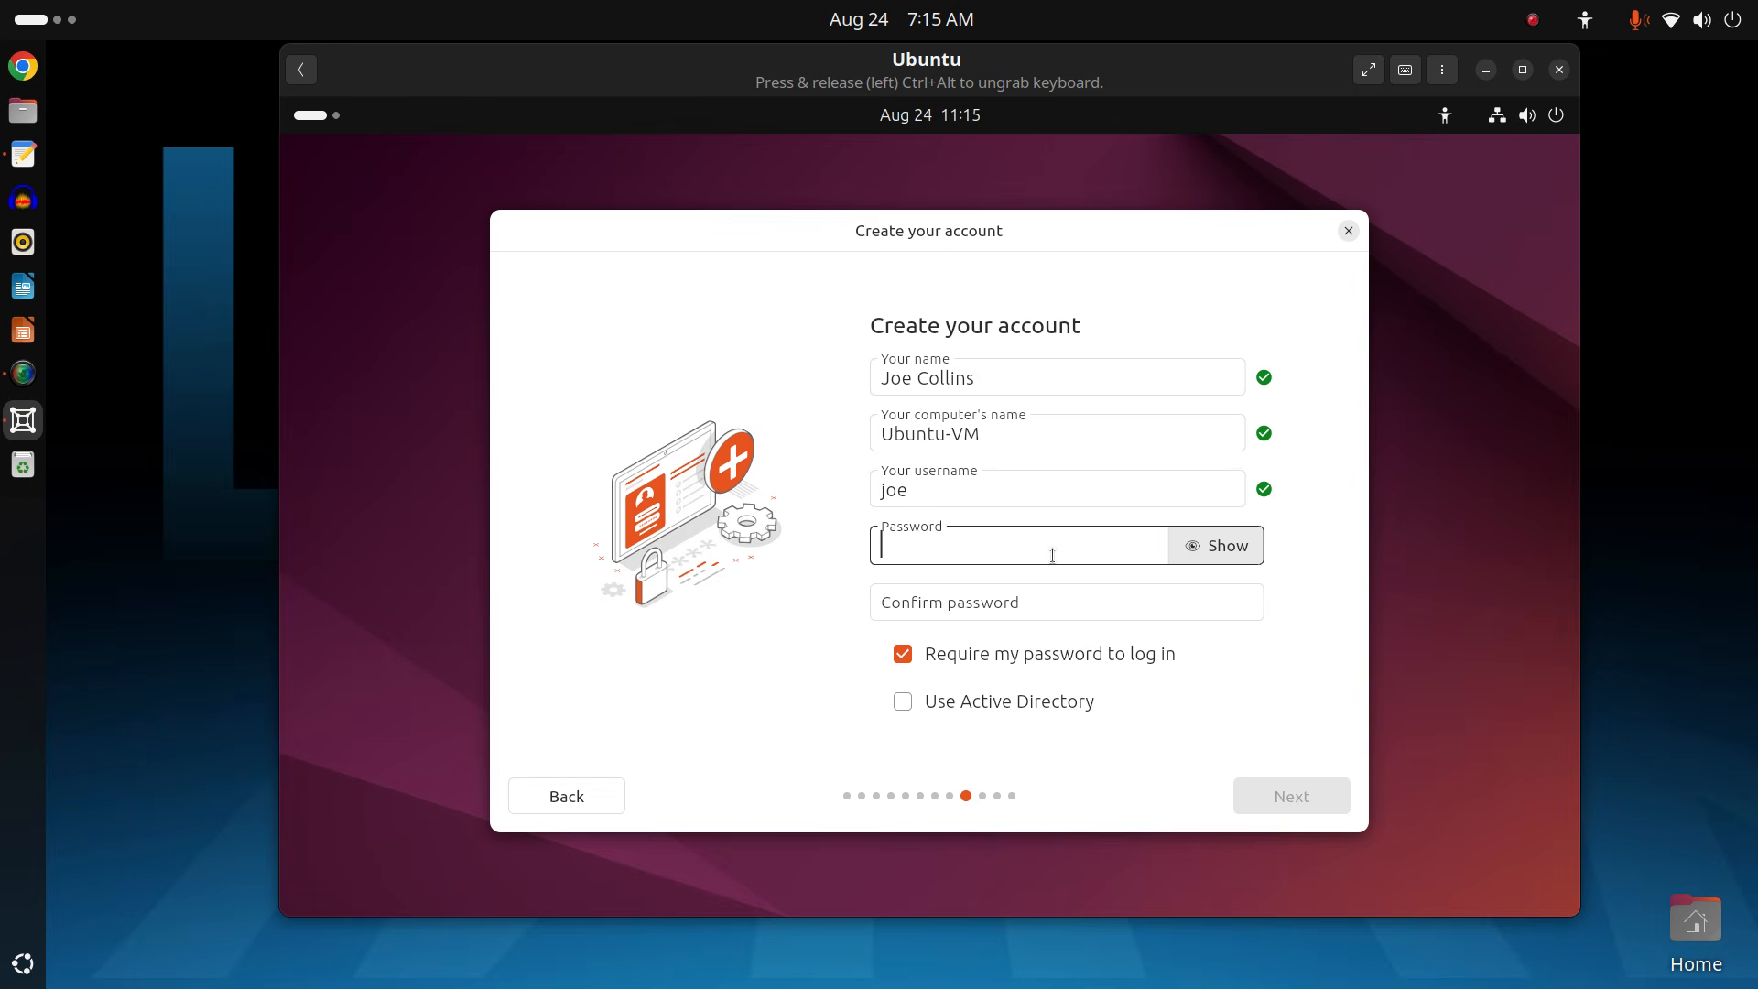
{"action": "type", "text": "••••"}
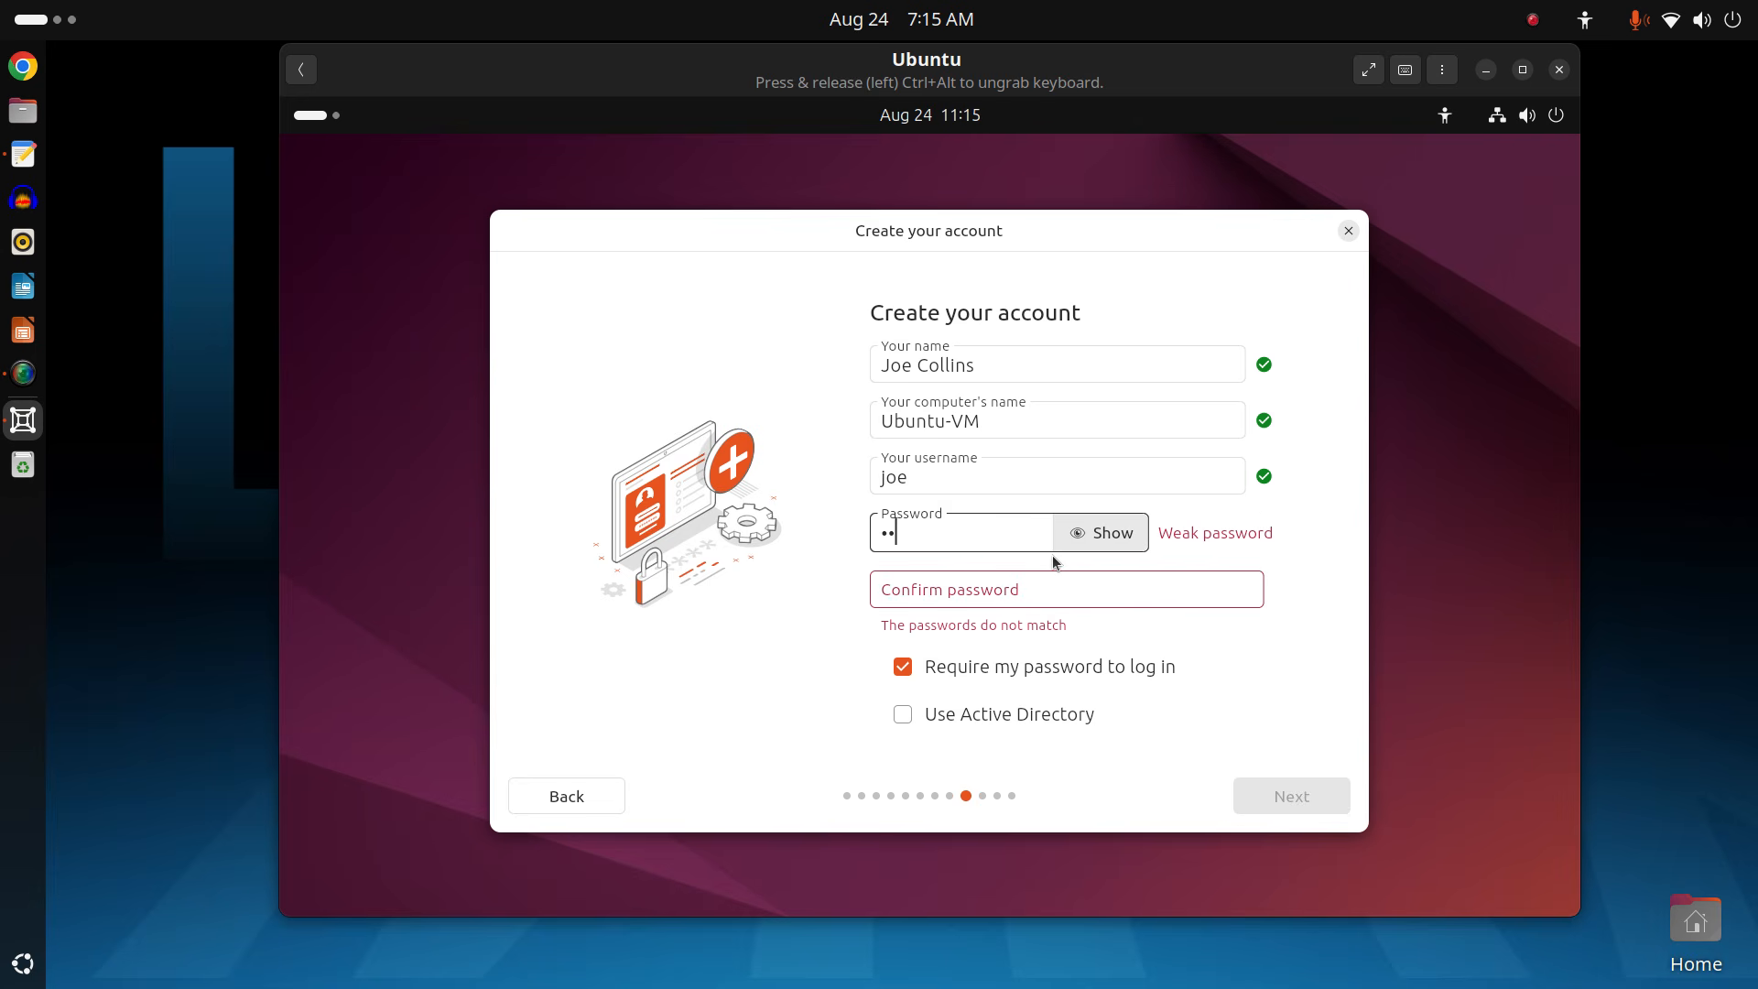
{"action": "type", "text": "••••"}
{"action": "left_click", "coordinate": [1023, 603]}
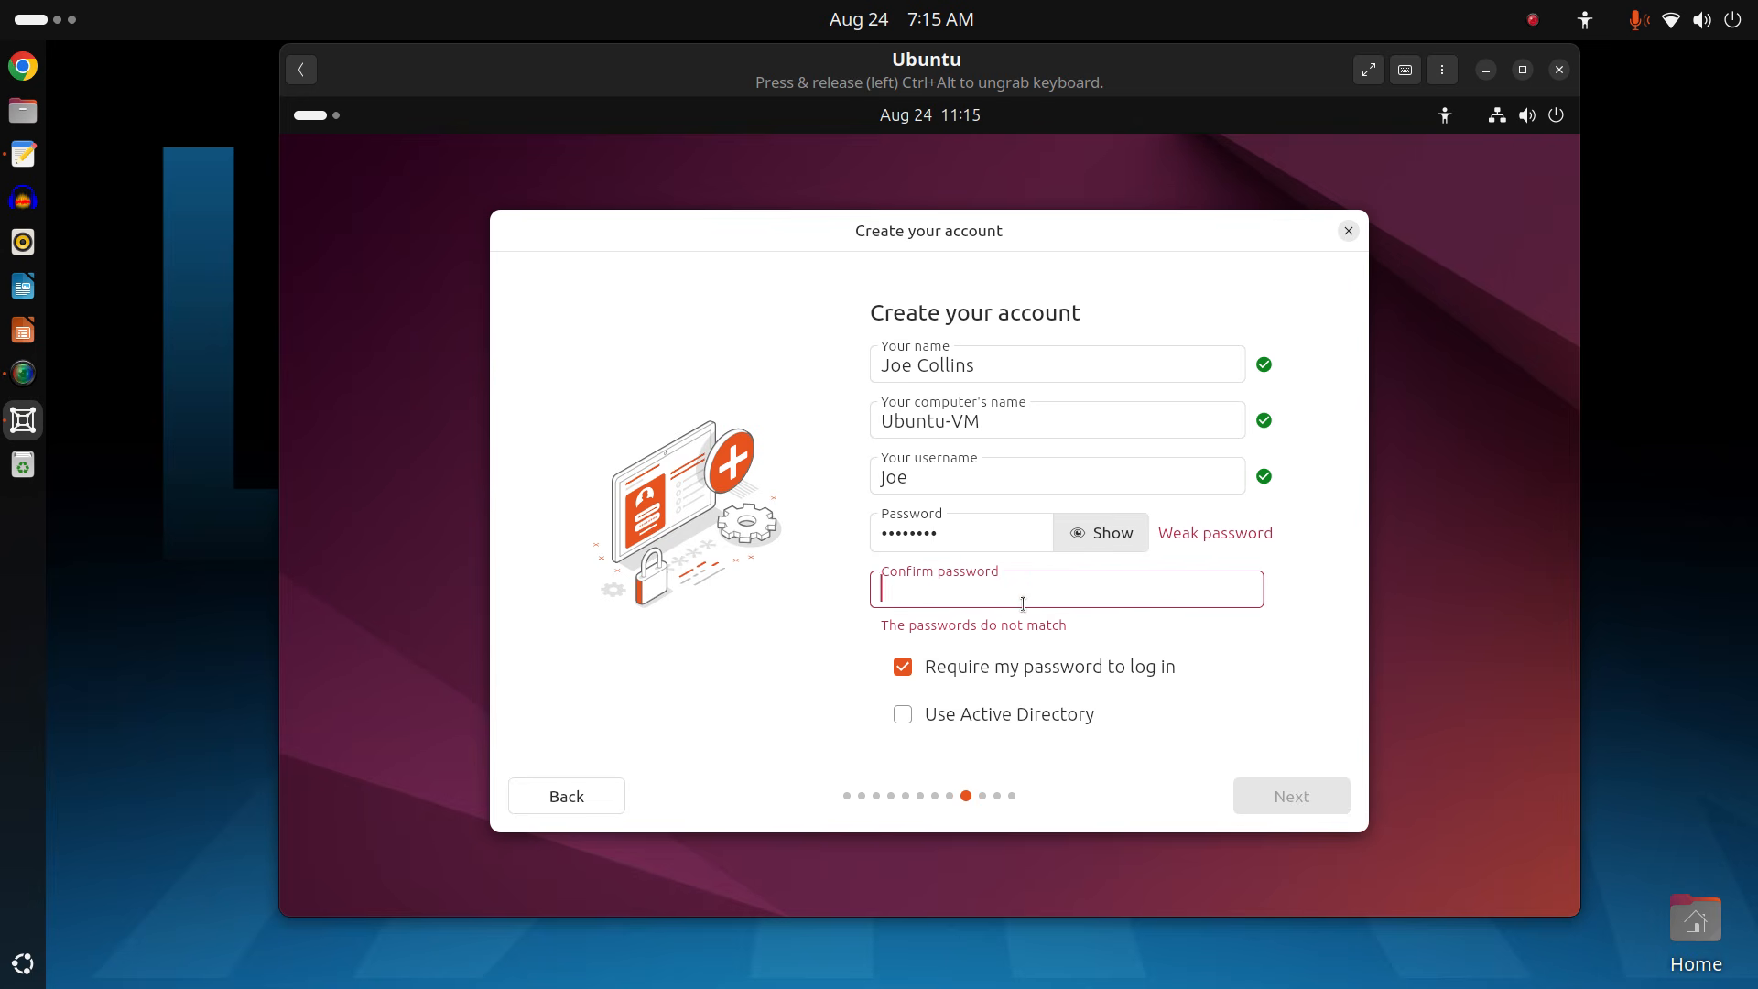
{"action": "type", "text": "••••••••"}
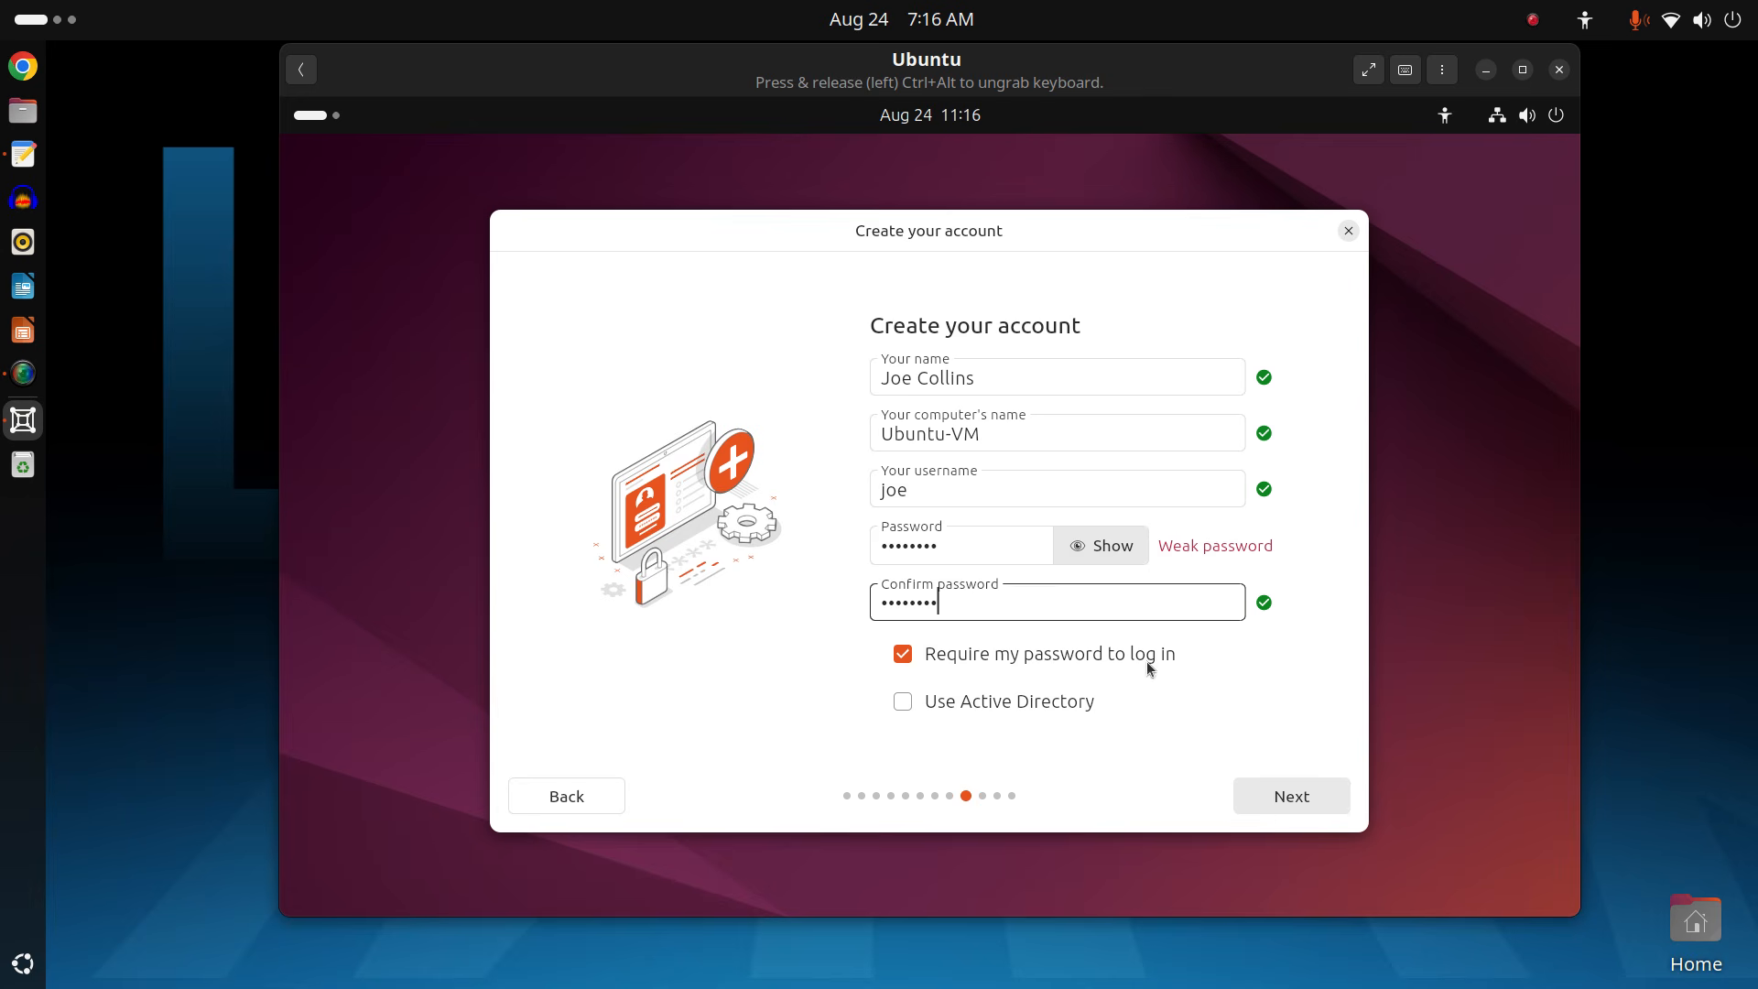
Finish account setup and accept the America/New_York timezone to reach Ready to install.
{"action": "left_click", "coordinate": [1303, 809]}
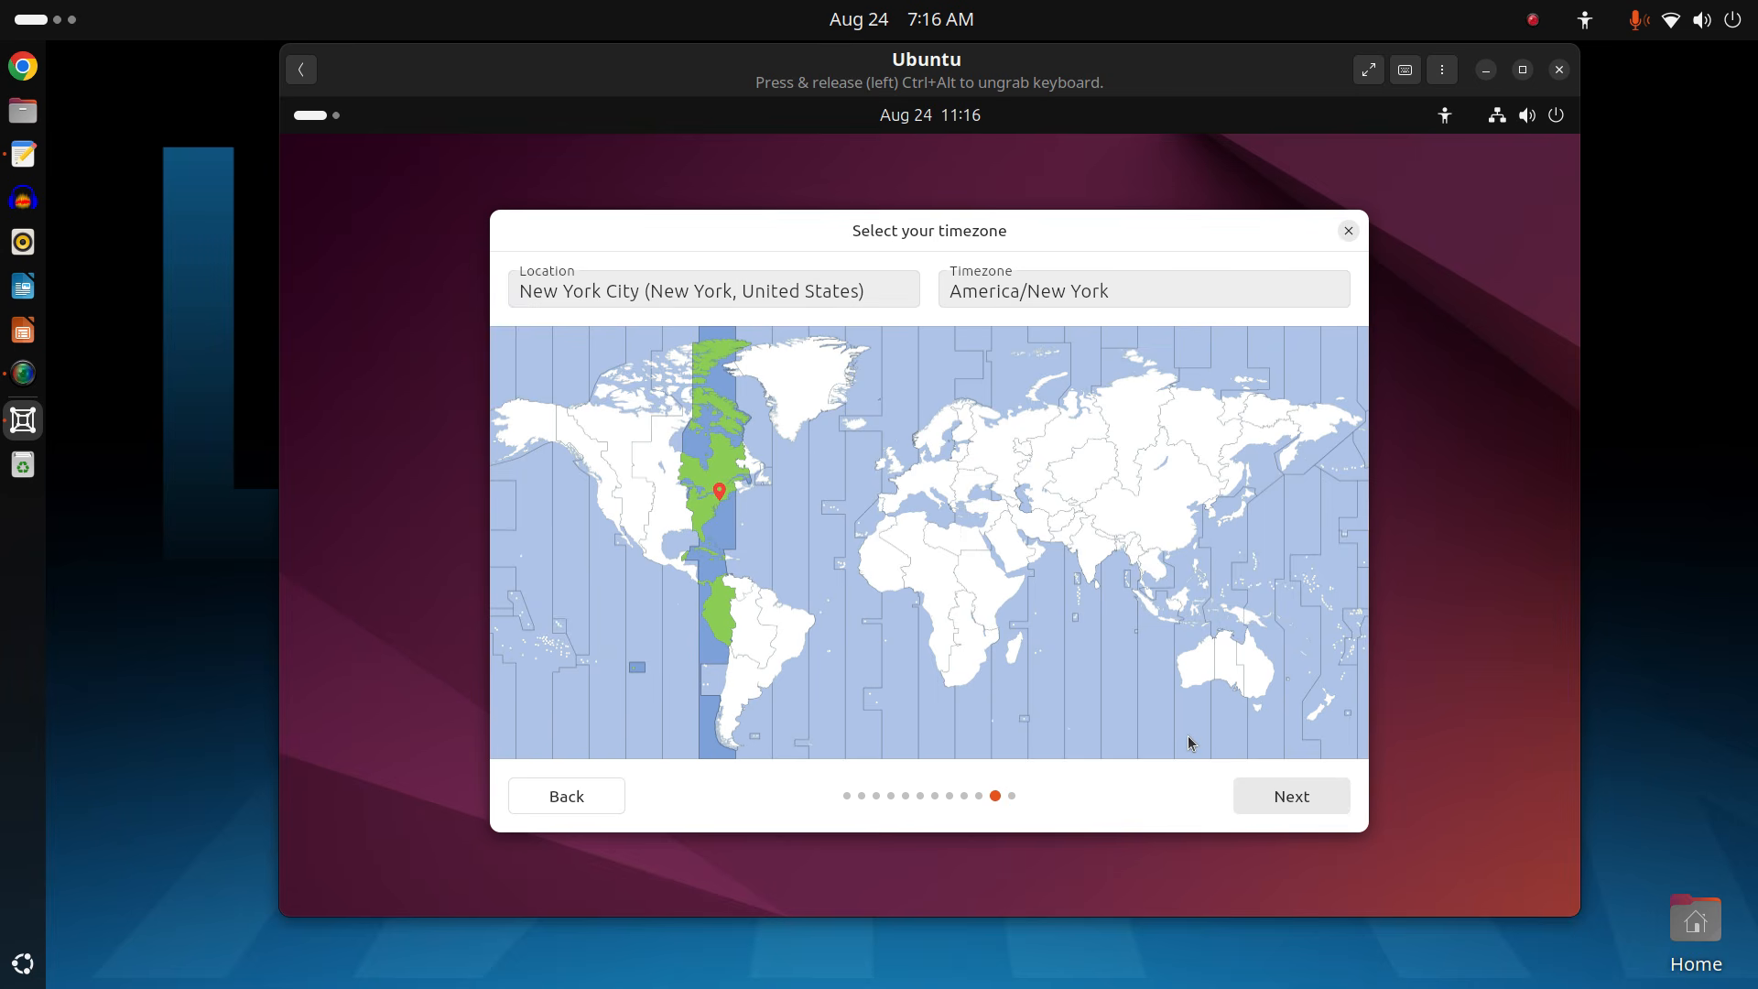
{"action": "left_click", "coordinate": [1295, 800]}
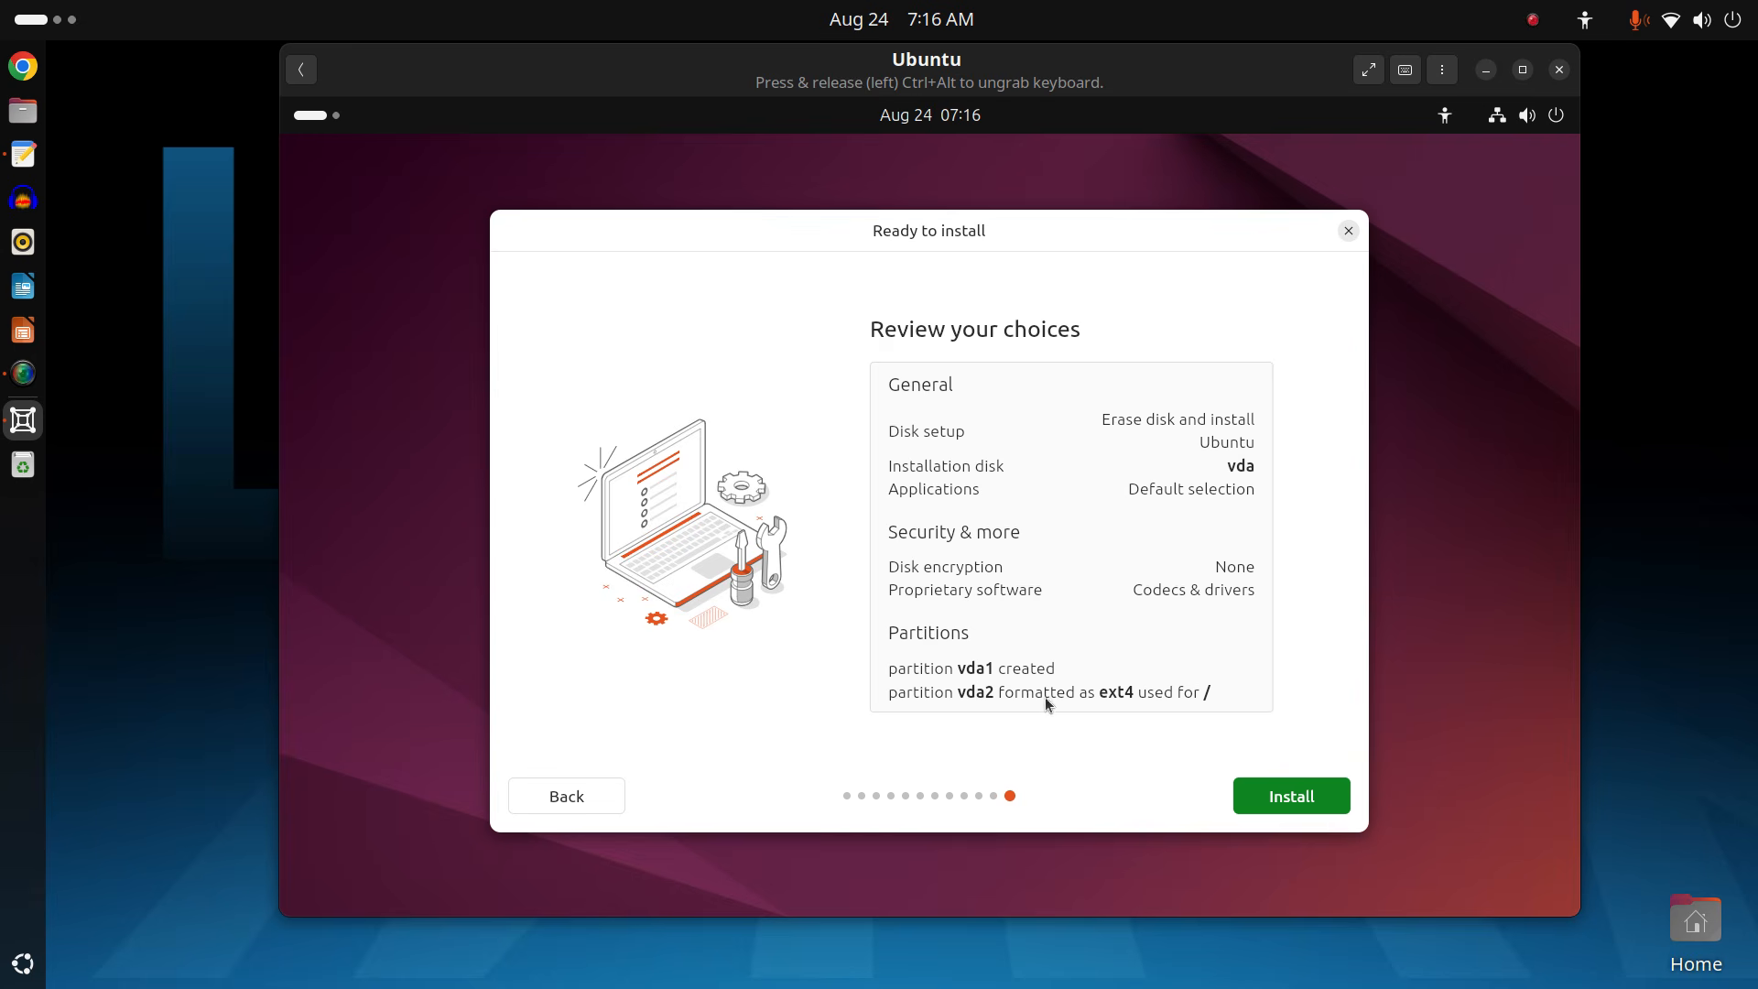
Start the Ubuntu installation and let it run until Installation complete.
{"action": "left_click", "coordinate": [1273, 797]}
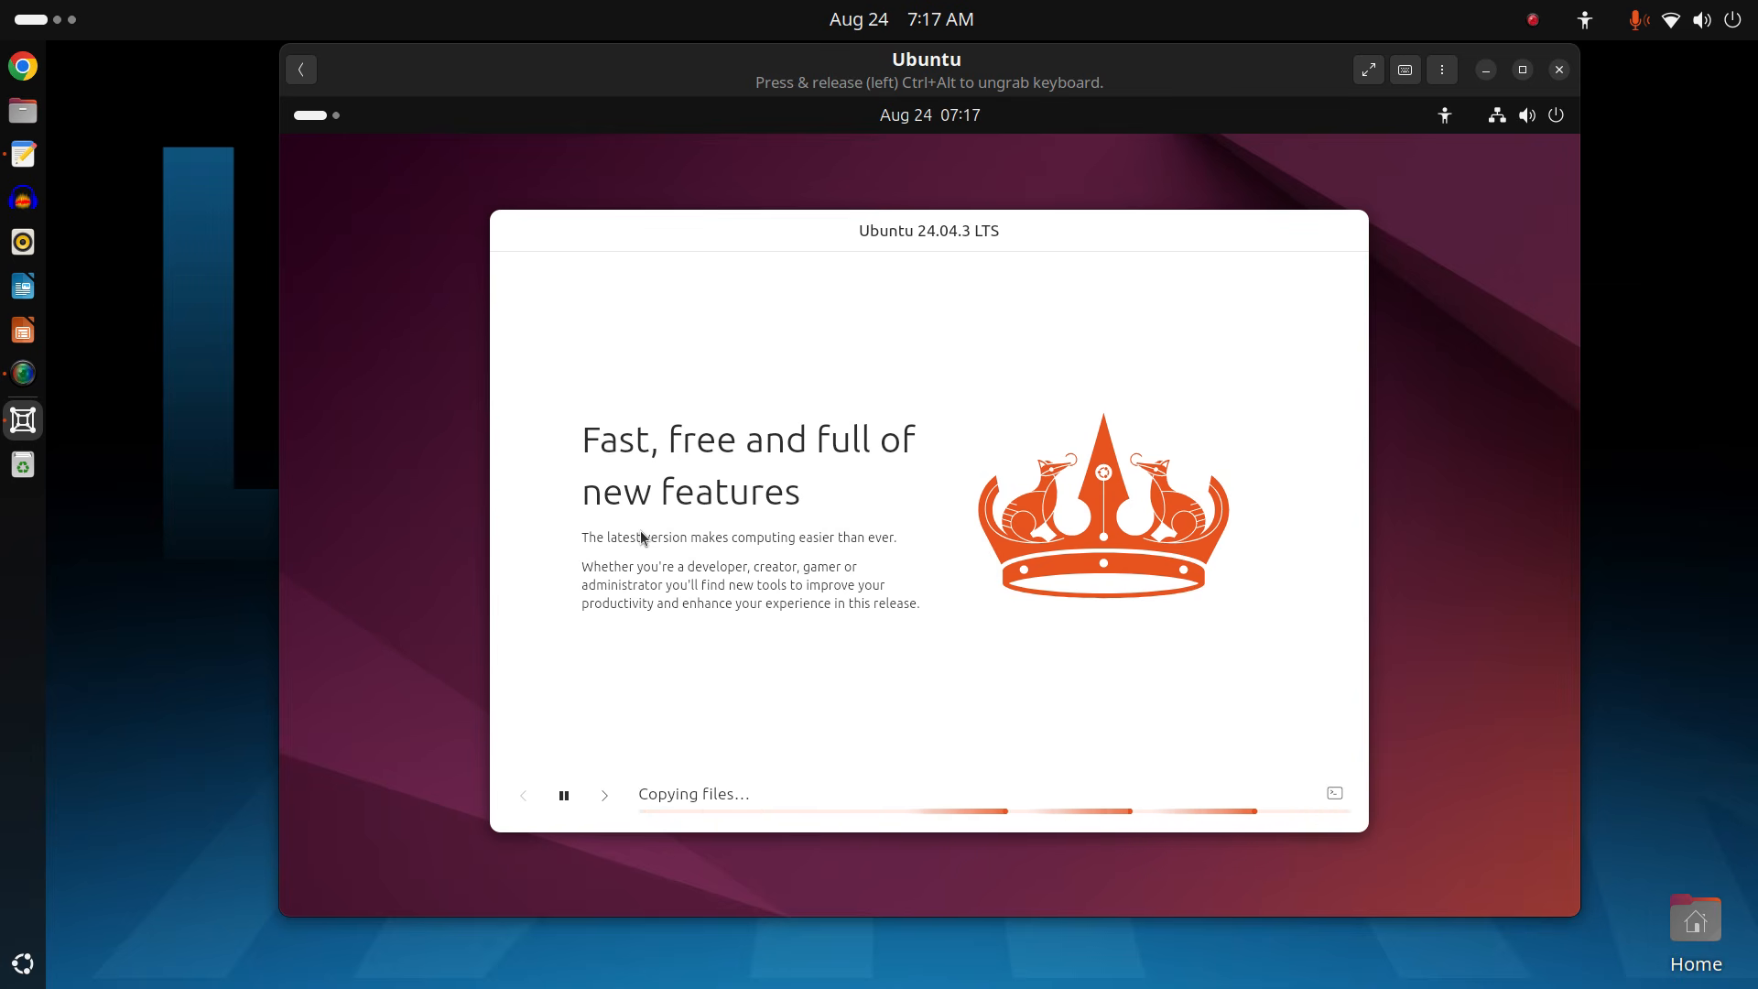
{"action": "left_click", "coordinate": [1656, 231]}
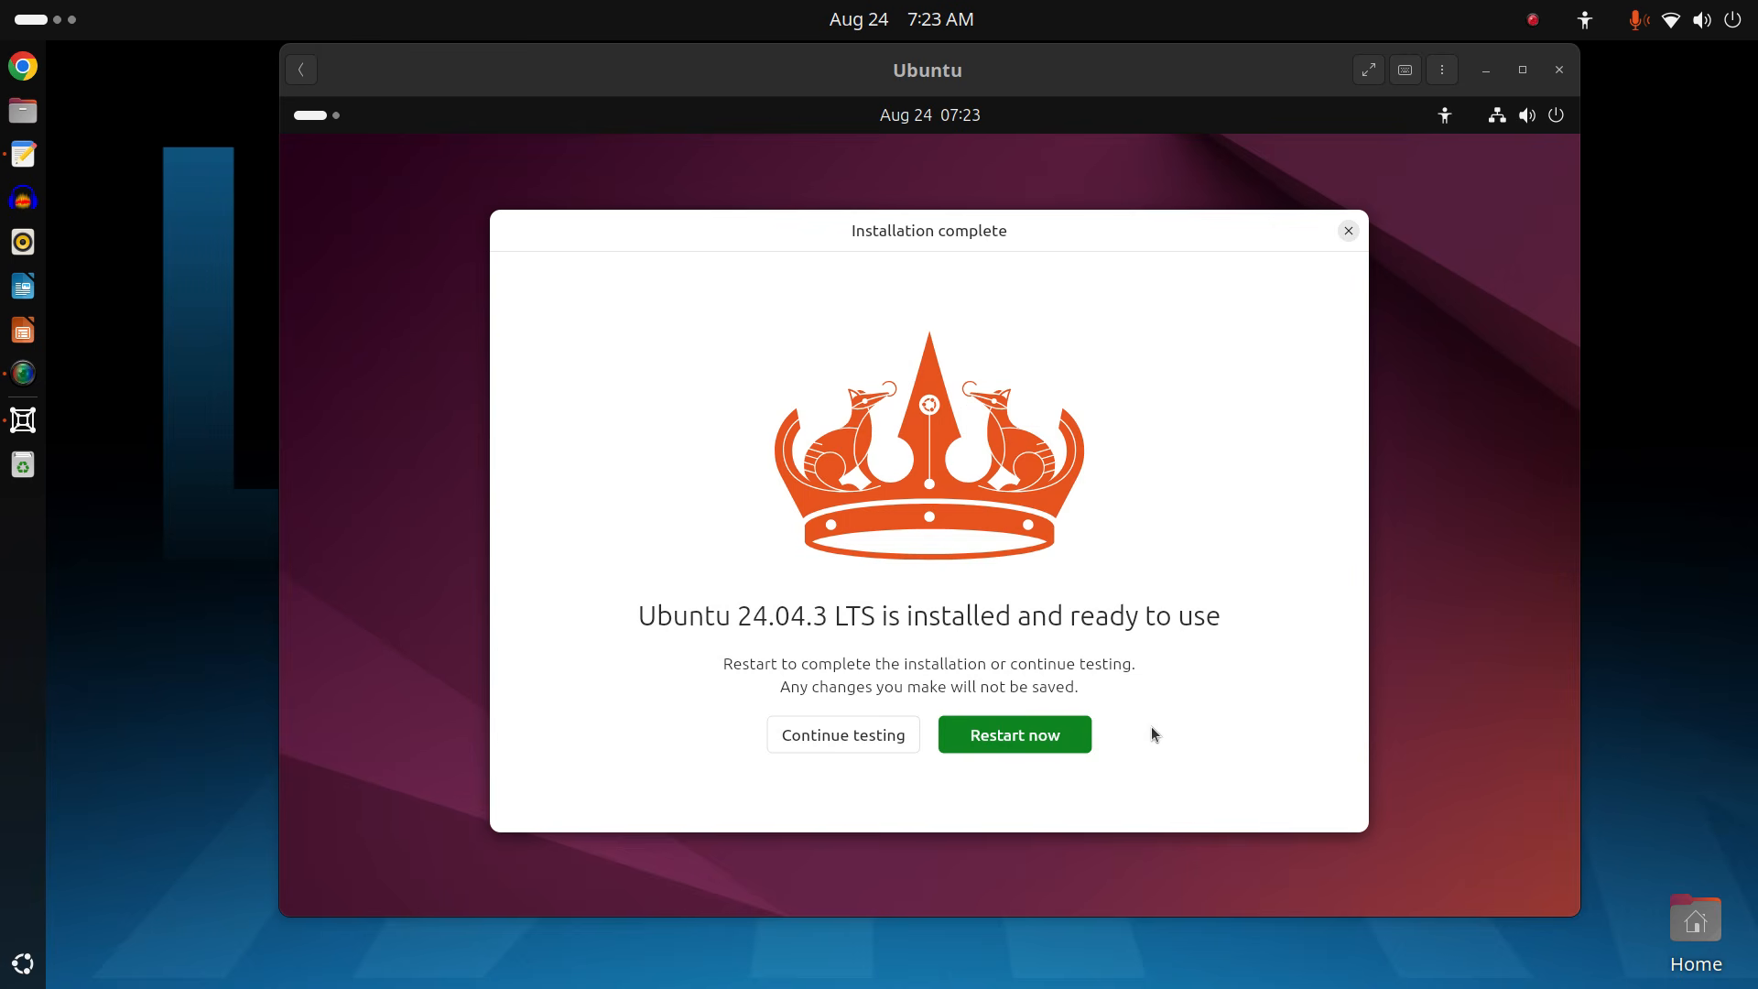
Restart the VM, confirm media removal, and reopen the Ubuntu box at its login screen.
{"action": "left_click", "coordinate": [1081, 734]}
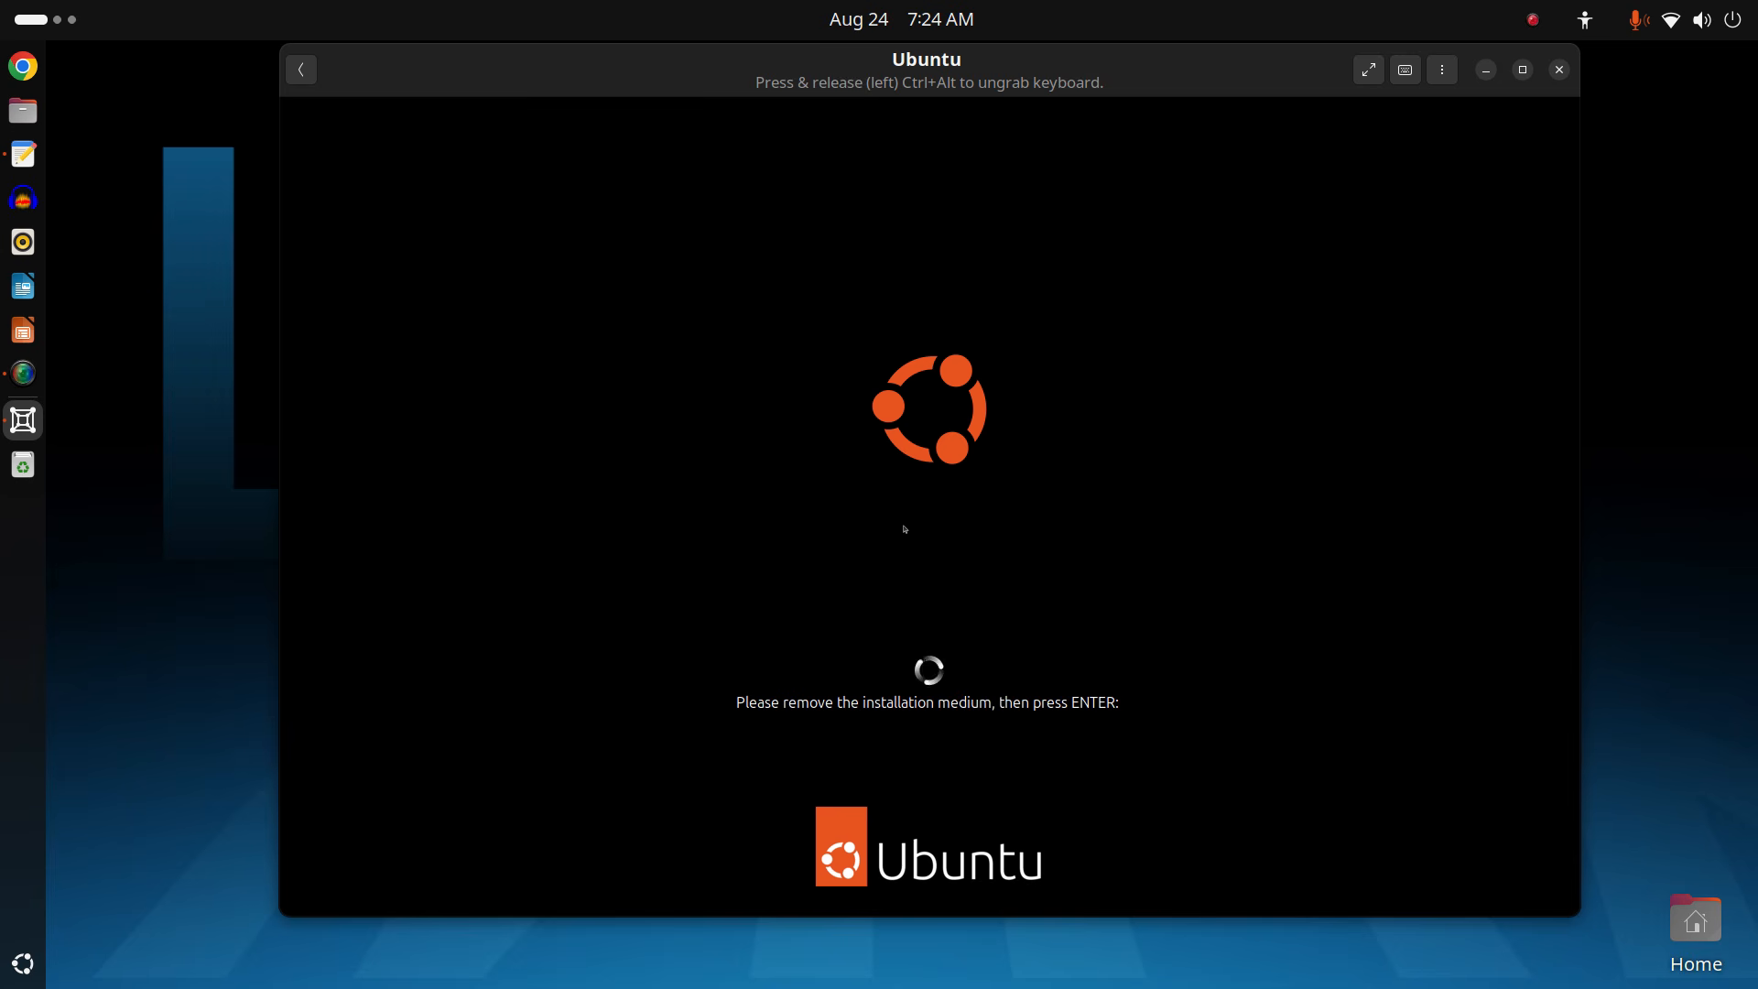
{"action": "key", "text": "Return"}
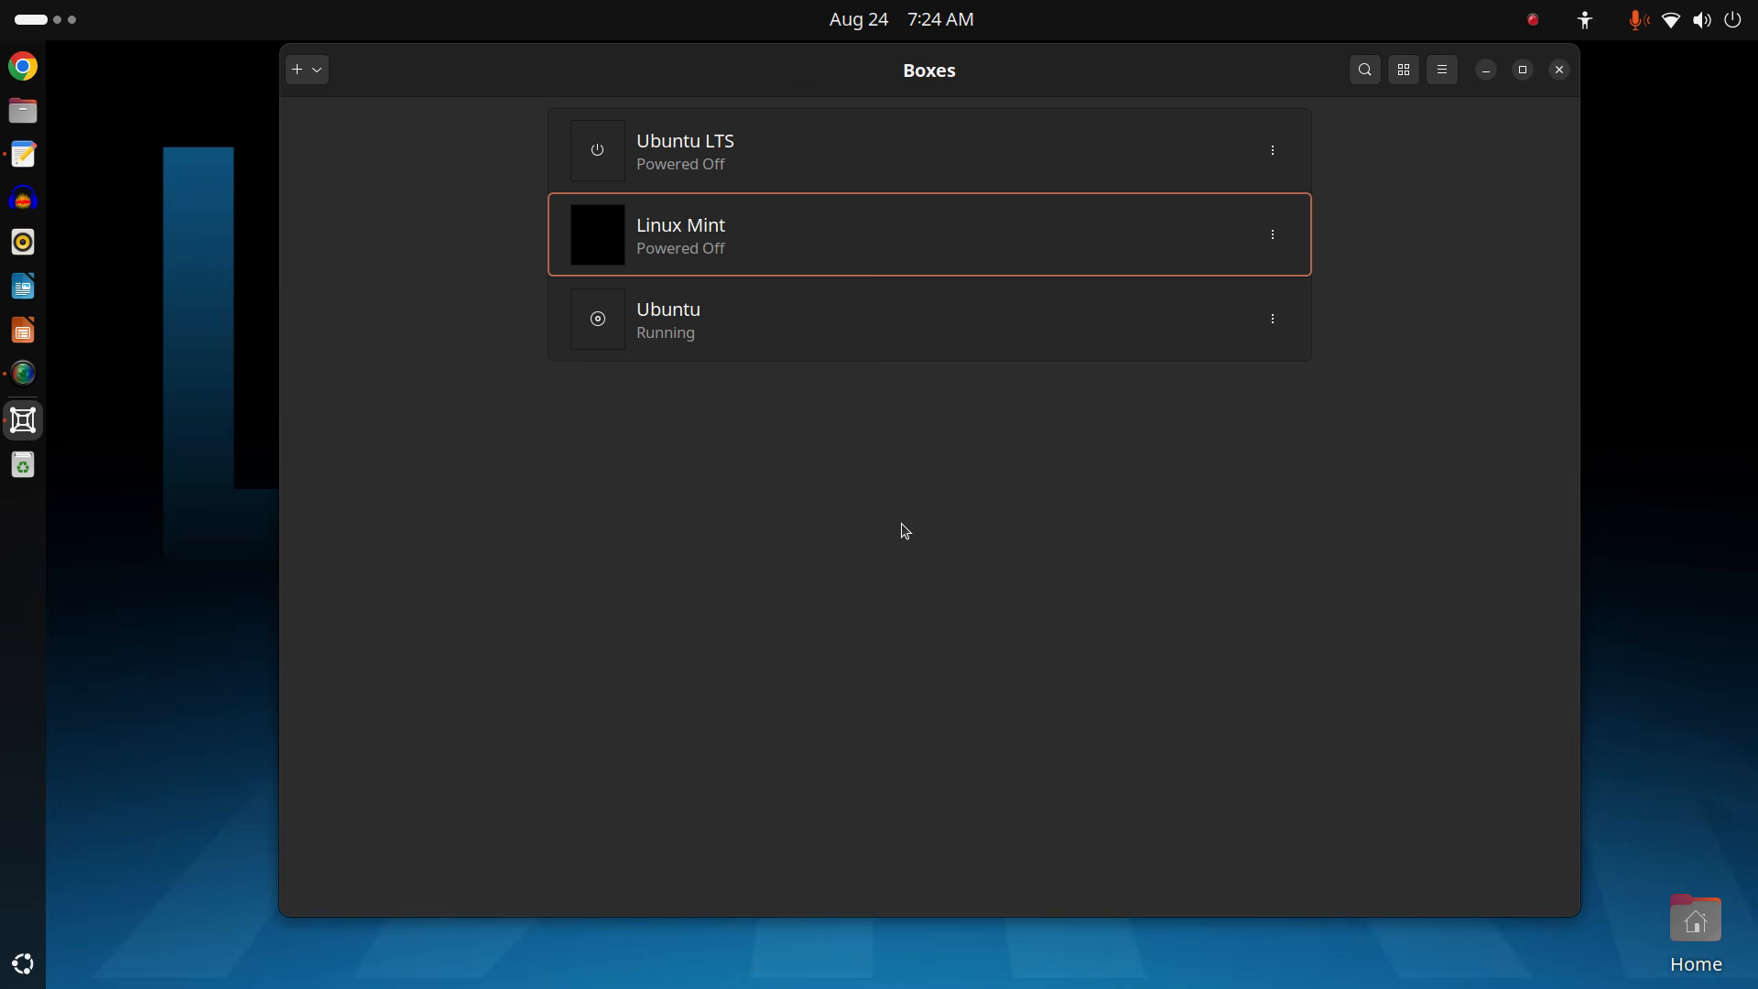
{"action": "left_click", "coordinate": [859, 332]}
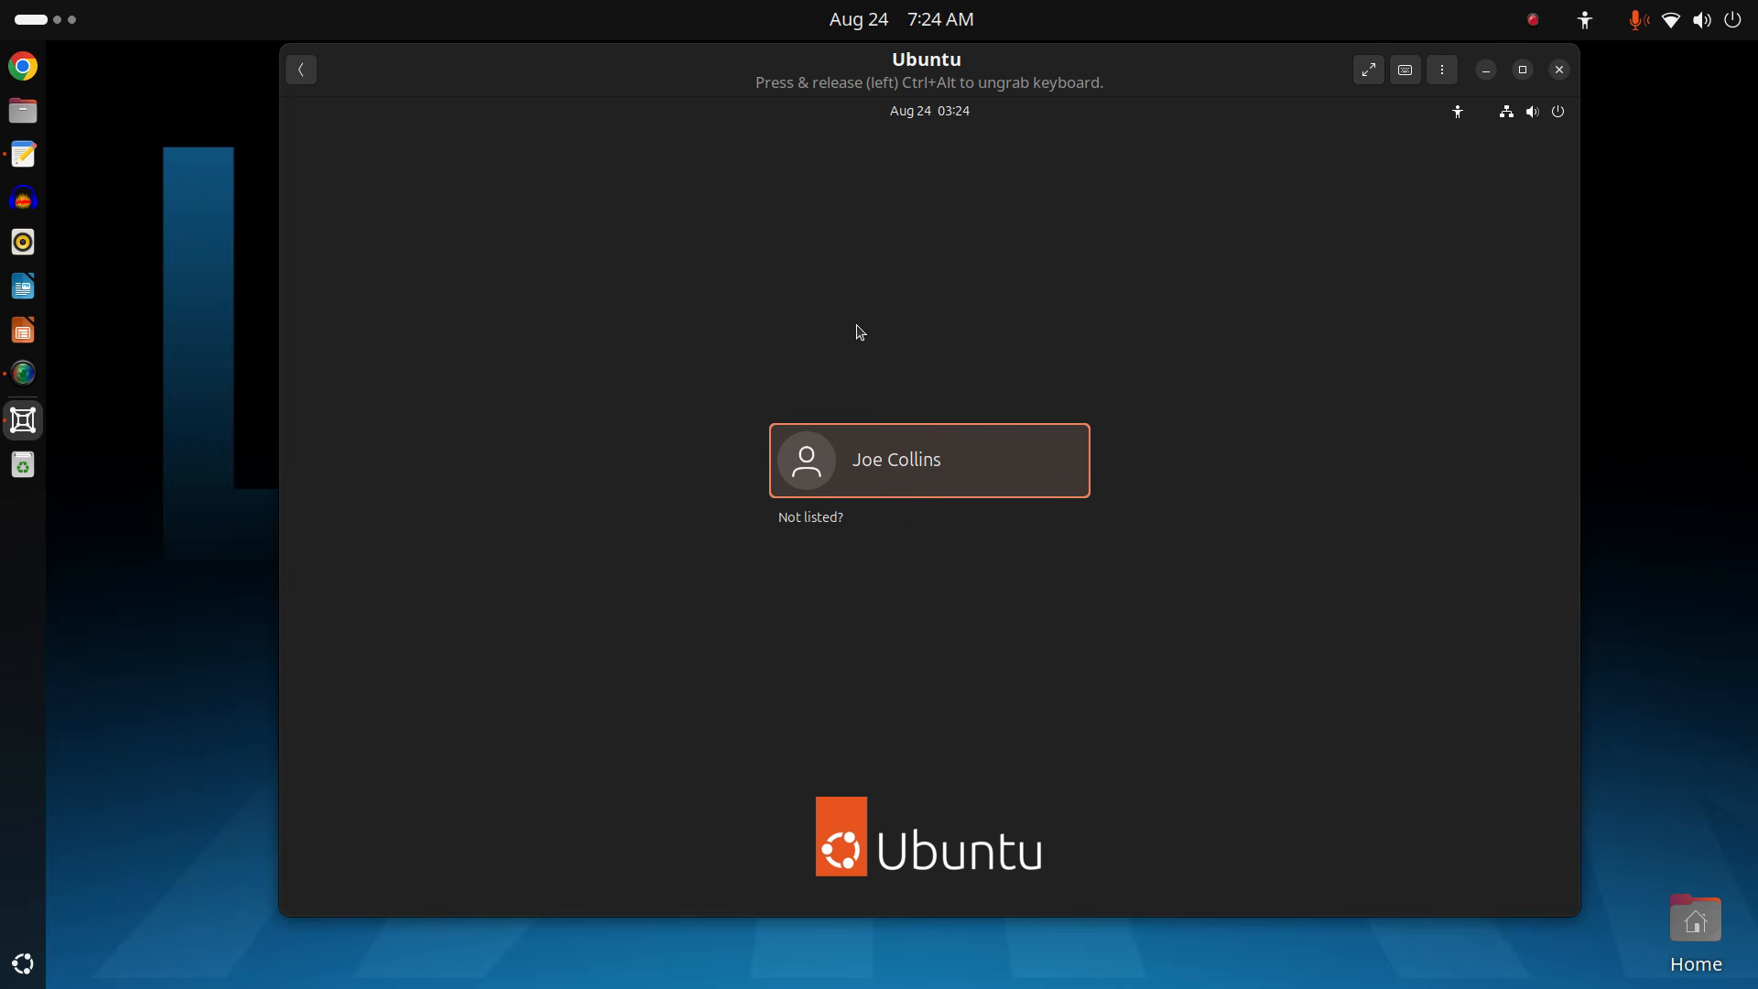
Log in to the Ubuntu guest as the user, re-entering the account password after the first attempt is rejected.
{"action": "left_click", "coordinate": [941, 469]}
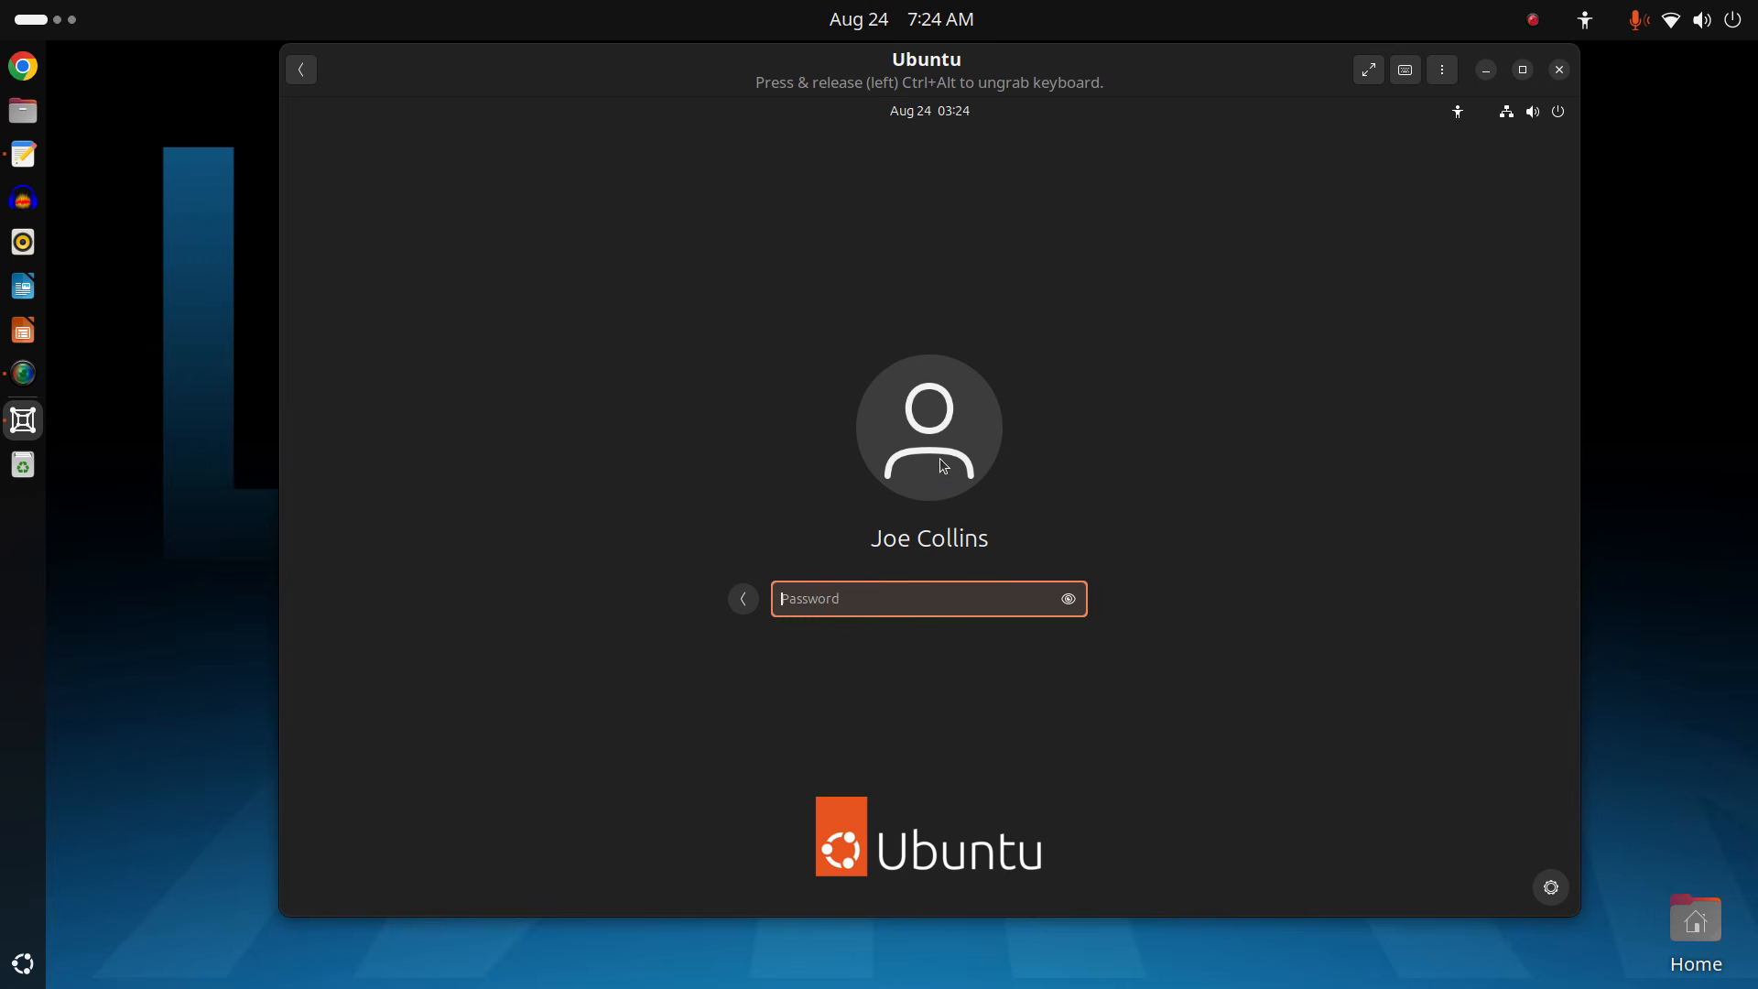
{"action": "type", "text": "•••••••••"}
{"action": "key", "text": "Return"}
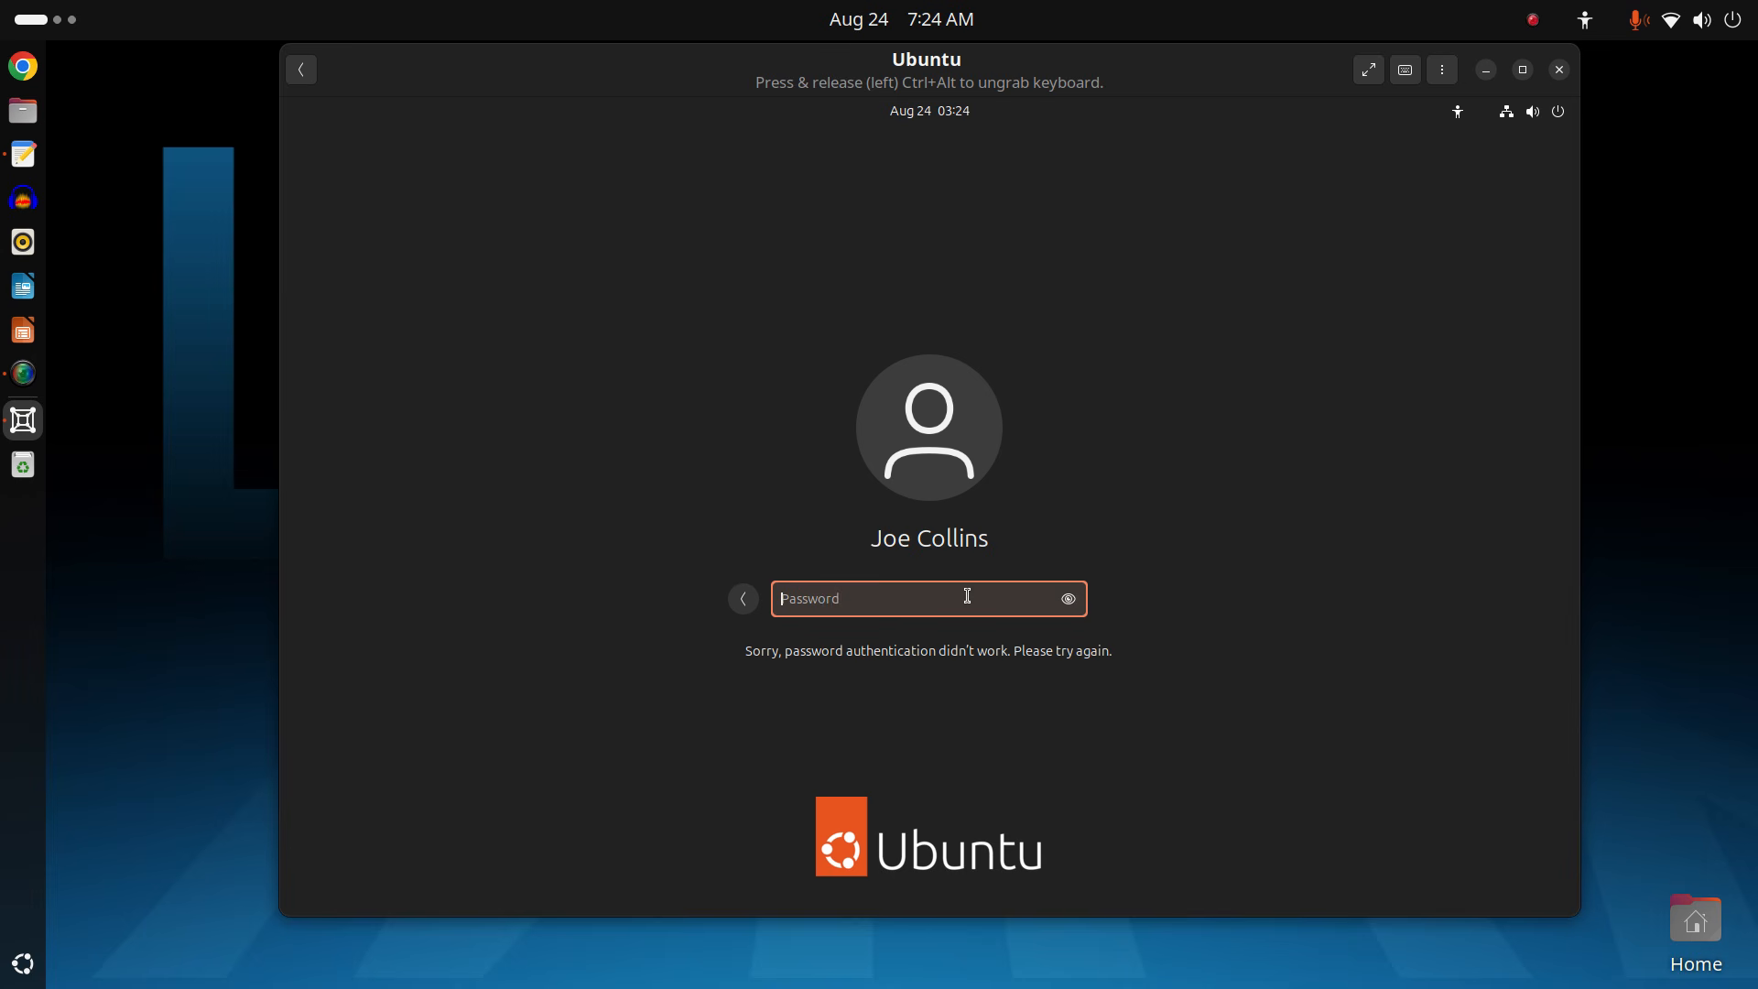
{"action": "type", "text": "password"}
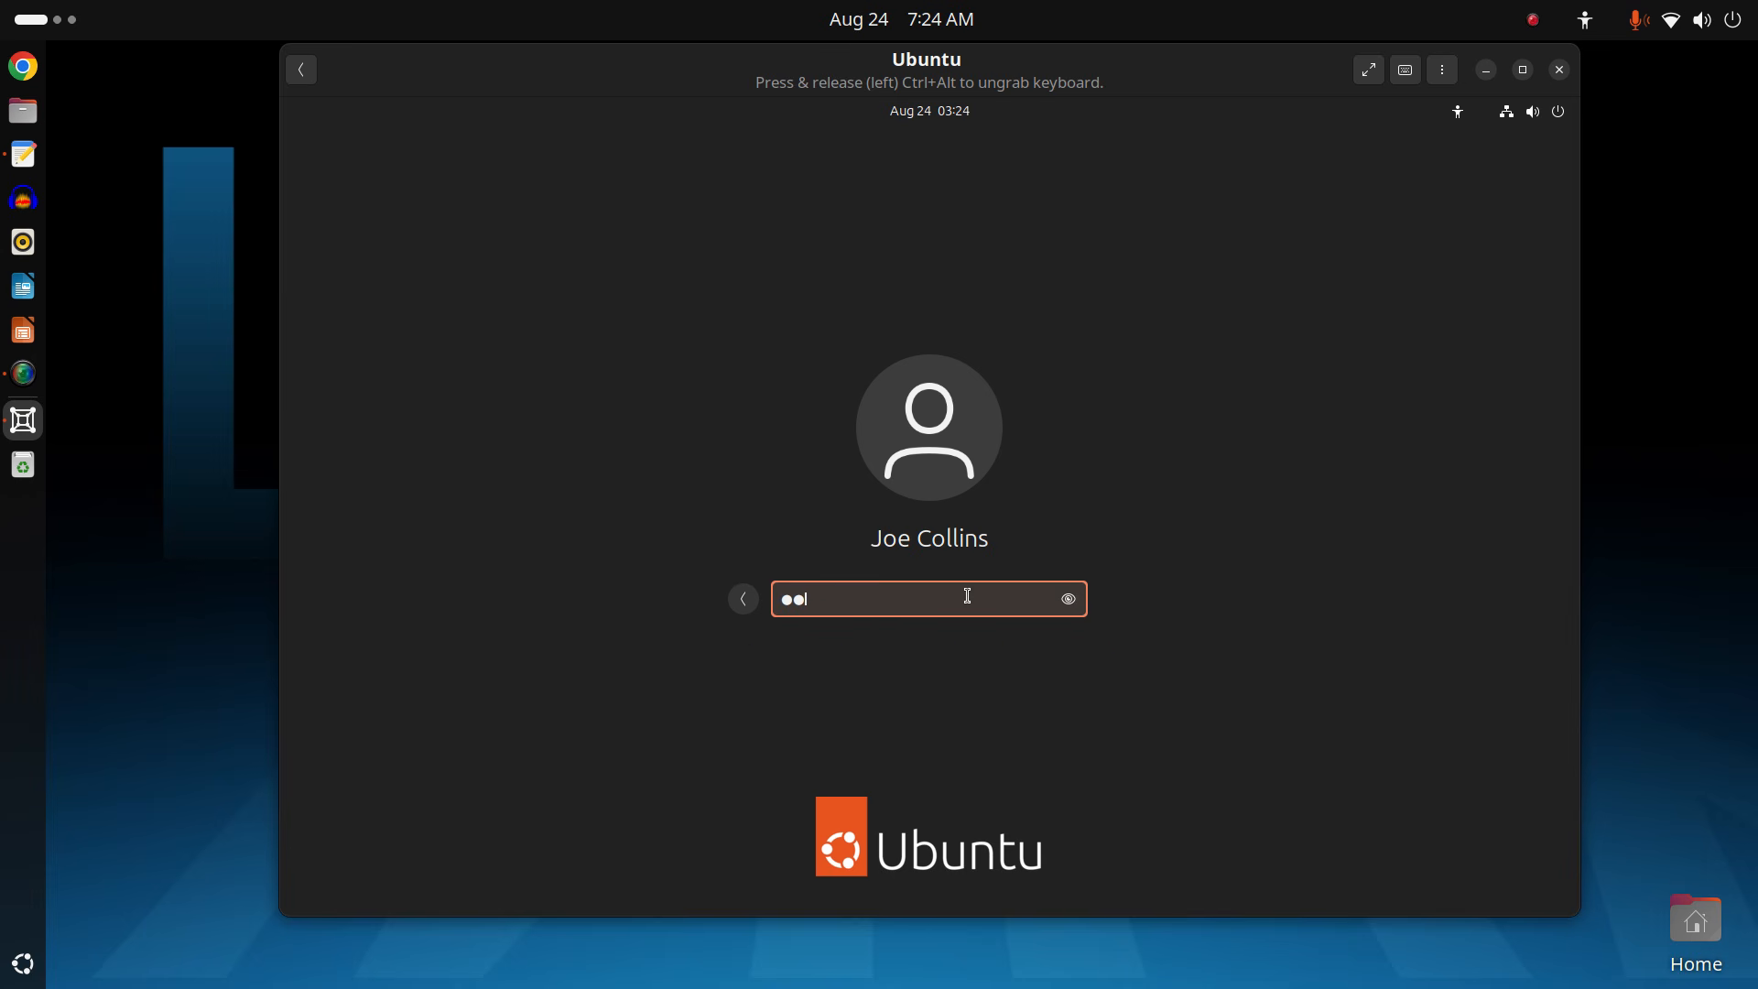
{"action": "key", "text": "Return"}
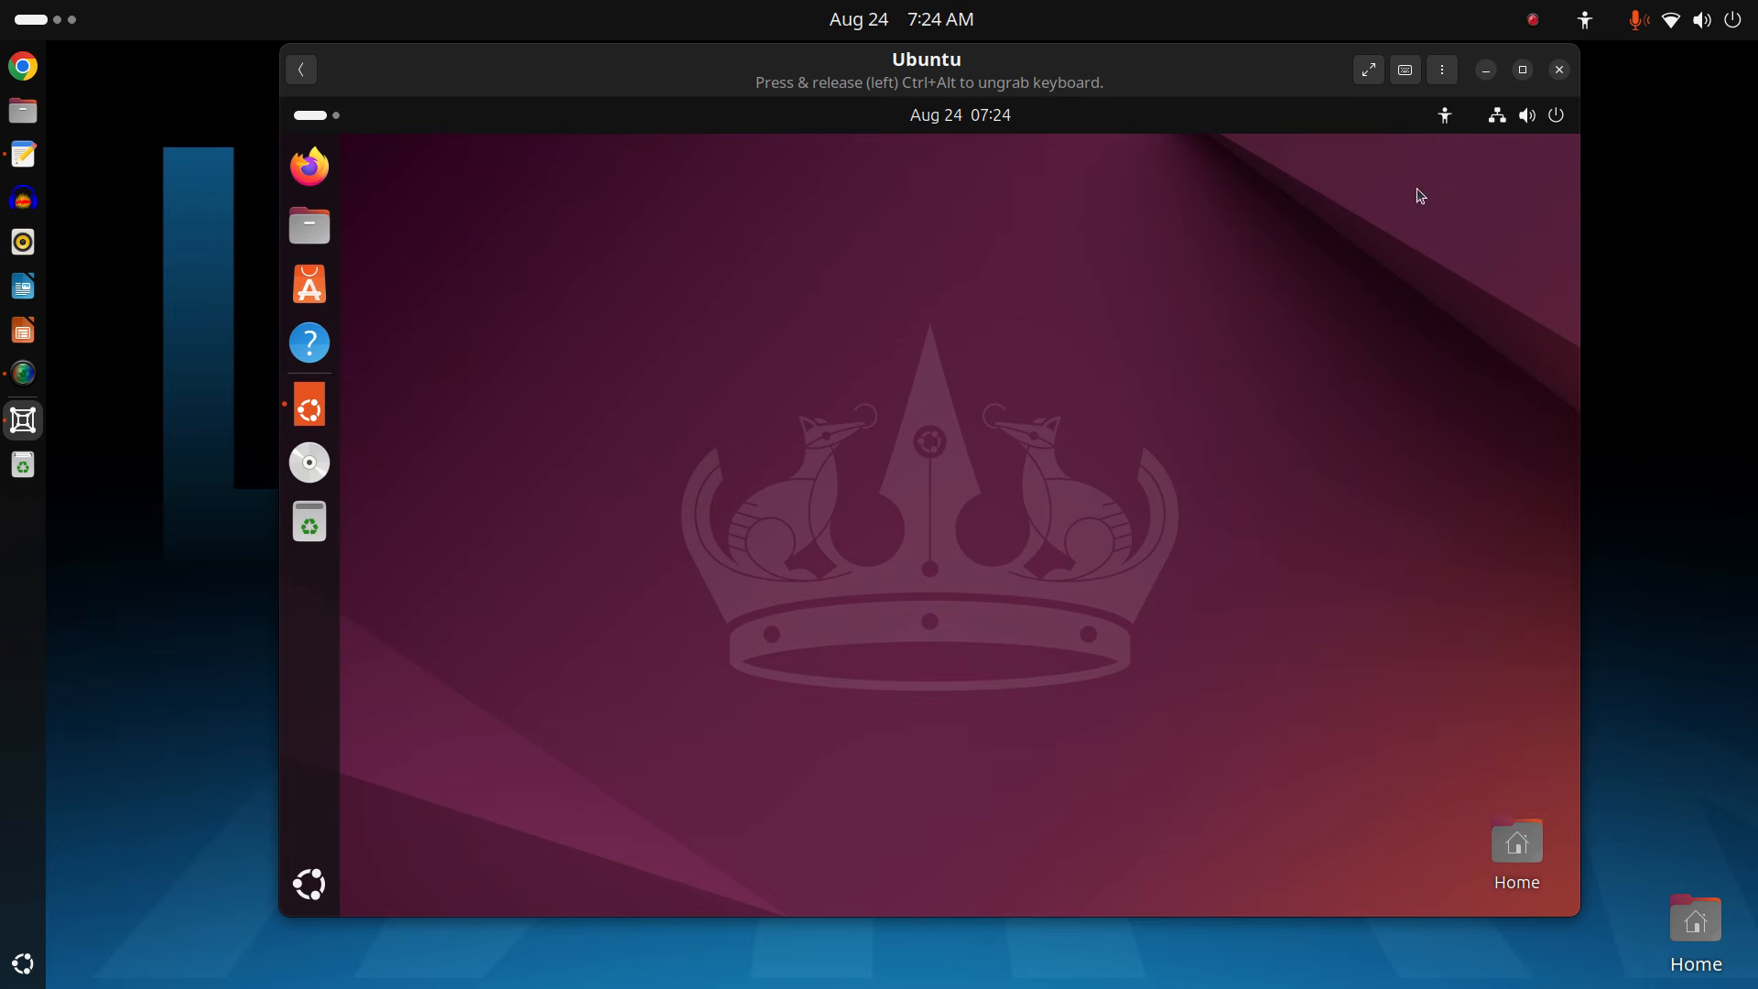
Dismiss accessibility options, complete the Ubuntu welcome wizard skipping Ubuntu Pro, and show the VM full screen.
{"action": "left_click", "coordinate": [1443, 116]}
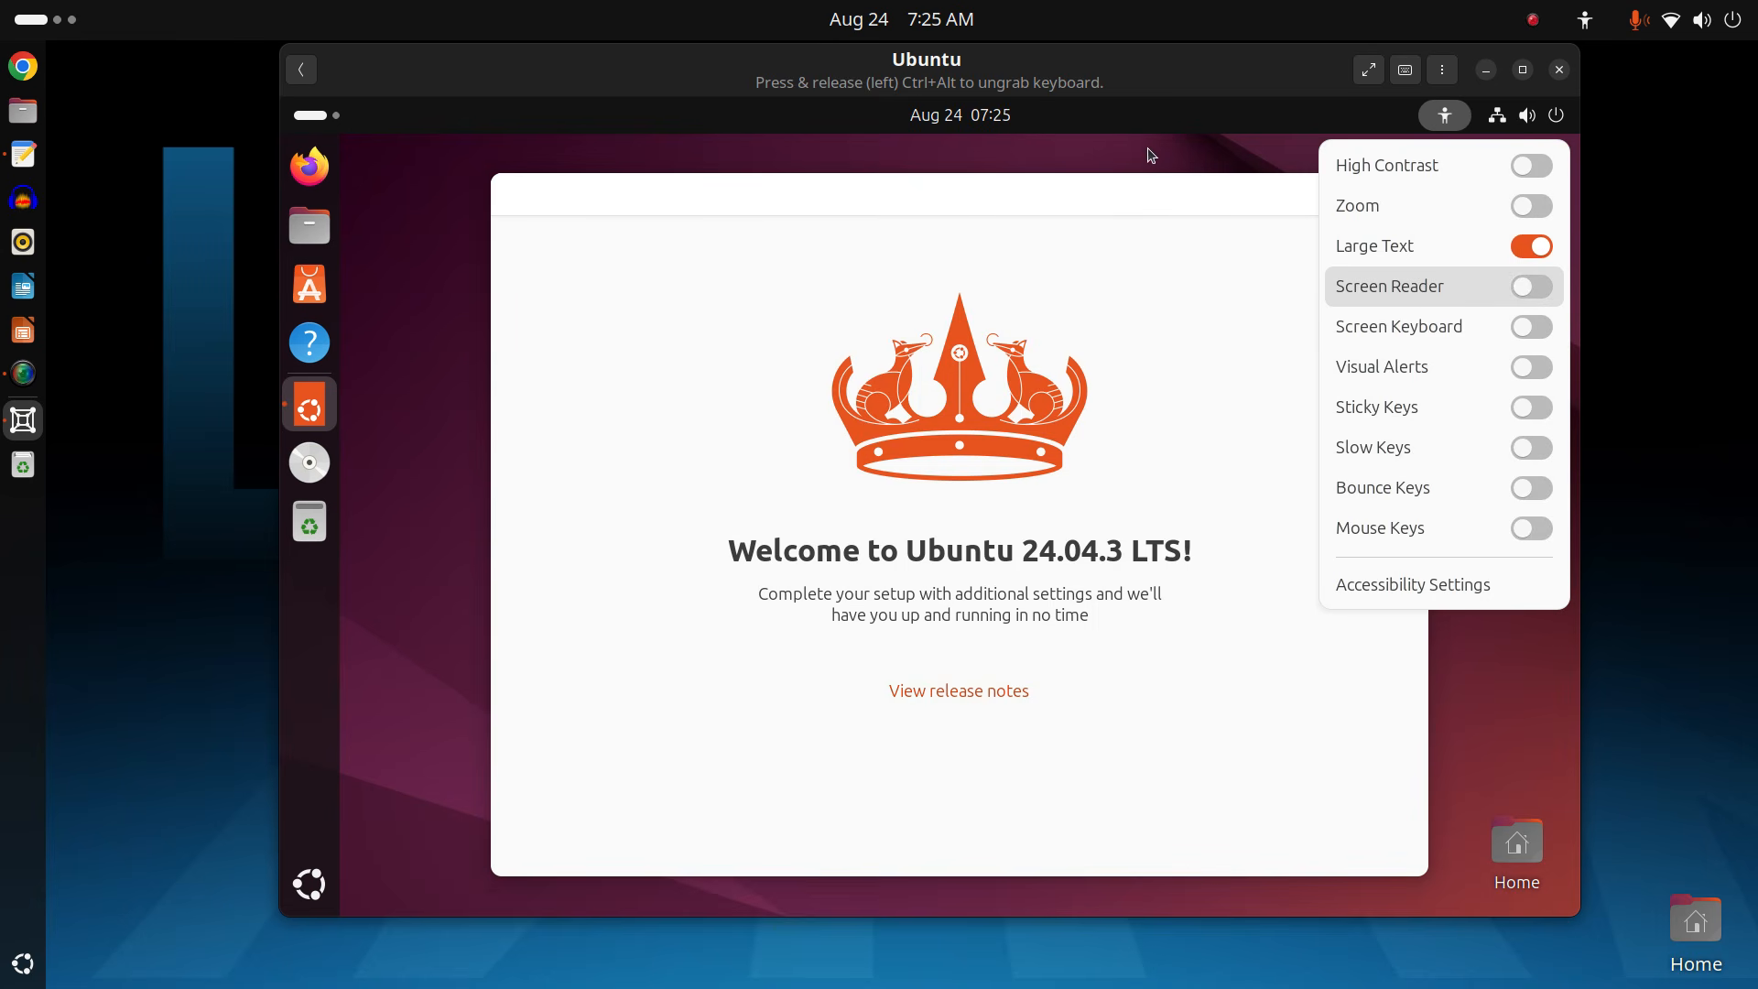
{"action": "left_click", "coordinate": [1149, 178]}
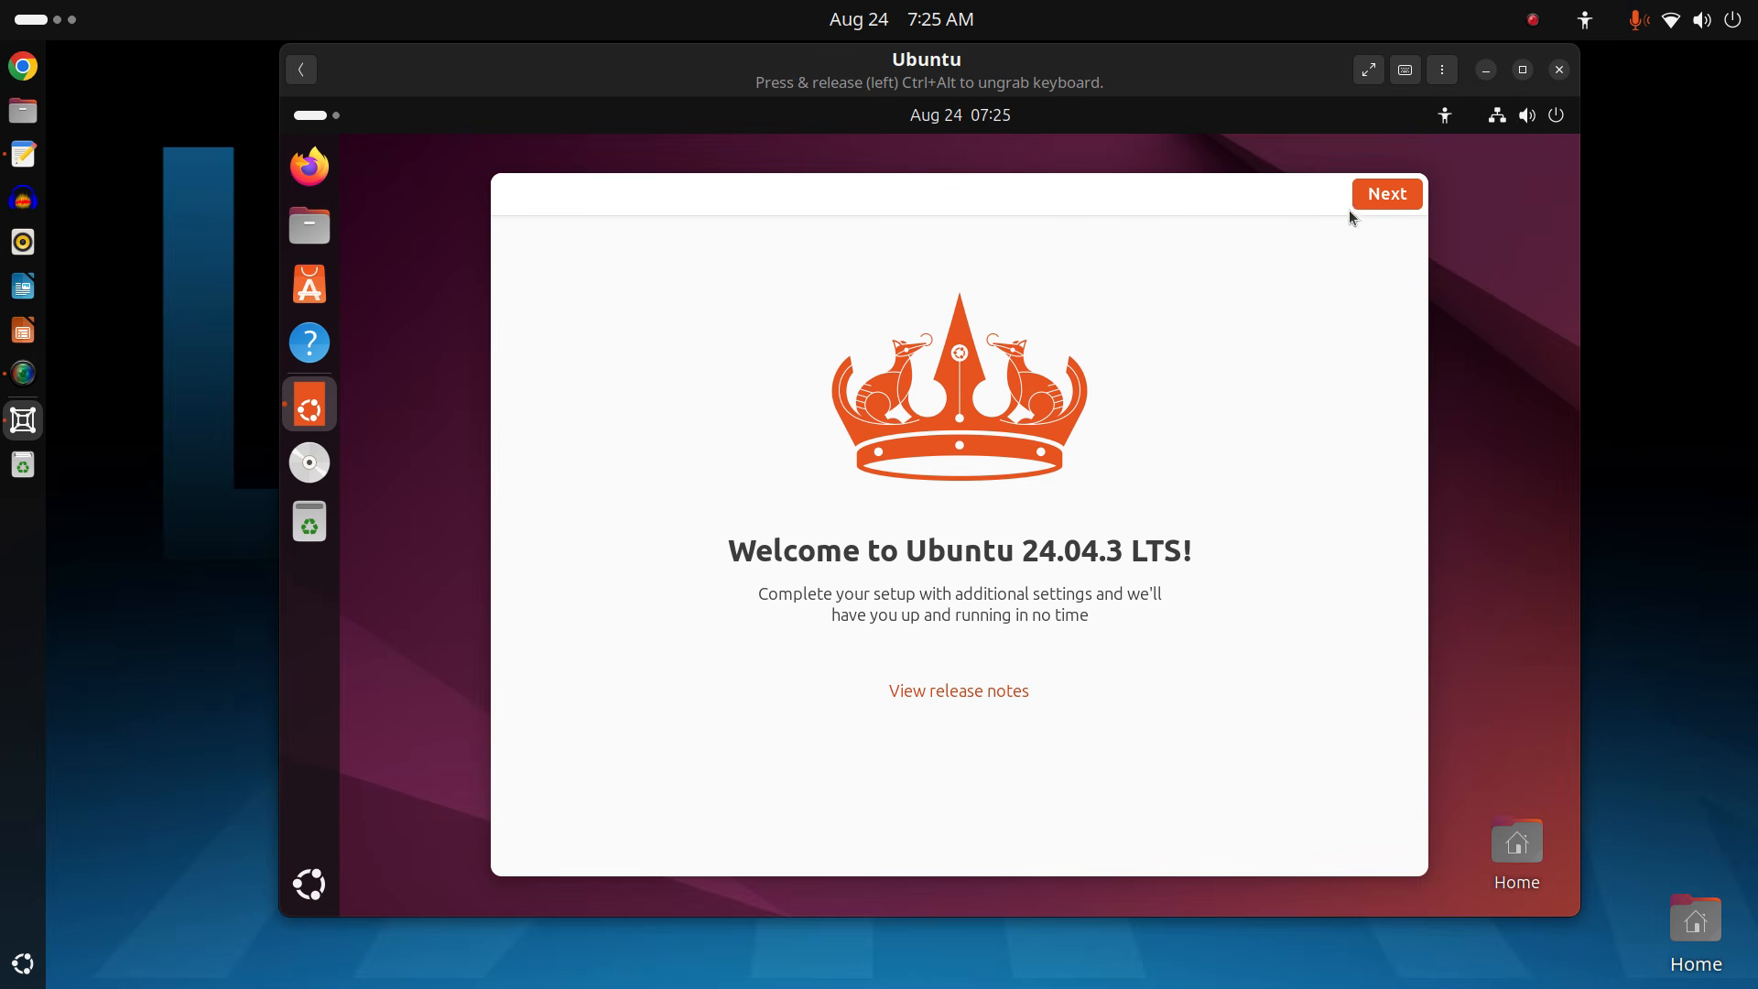
{"action": "left_click", "coordinate": [1395, 195]}
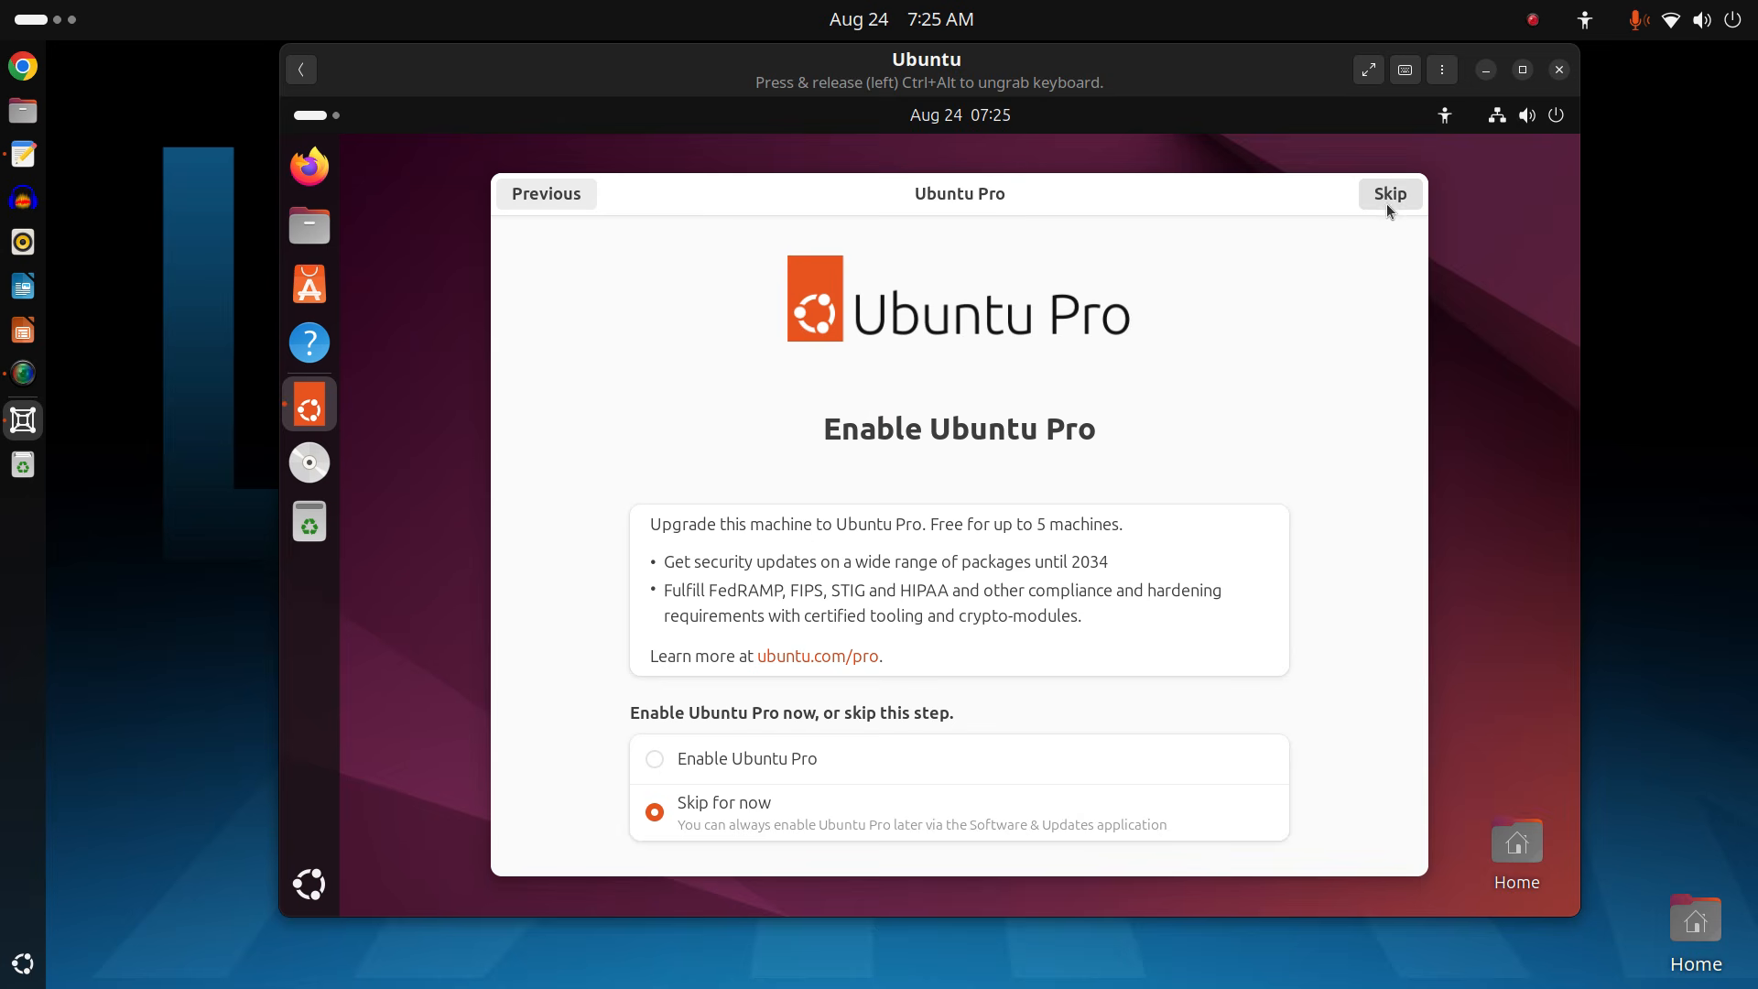
{"action": "left_click", "coordinate": [1383, 203]}
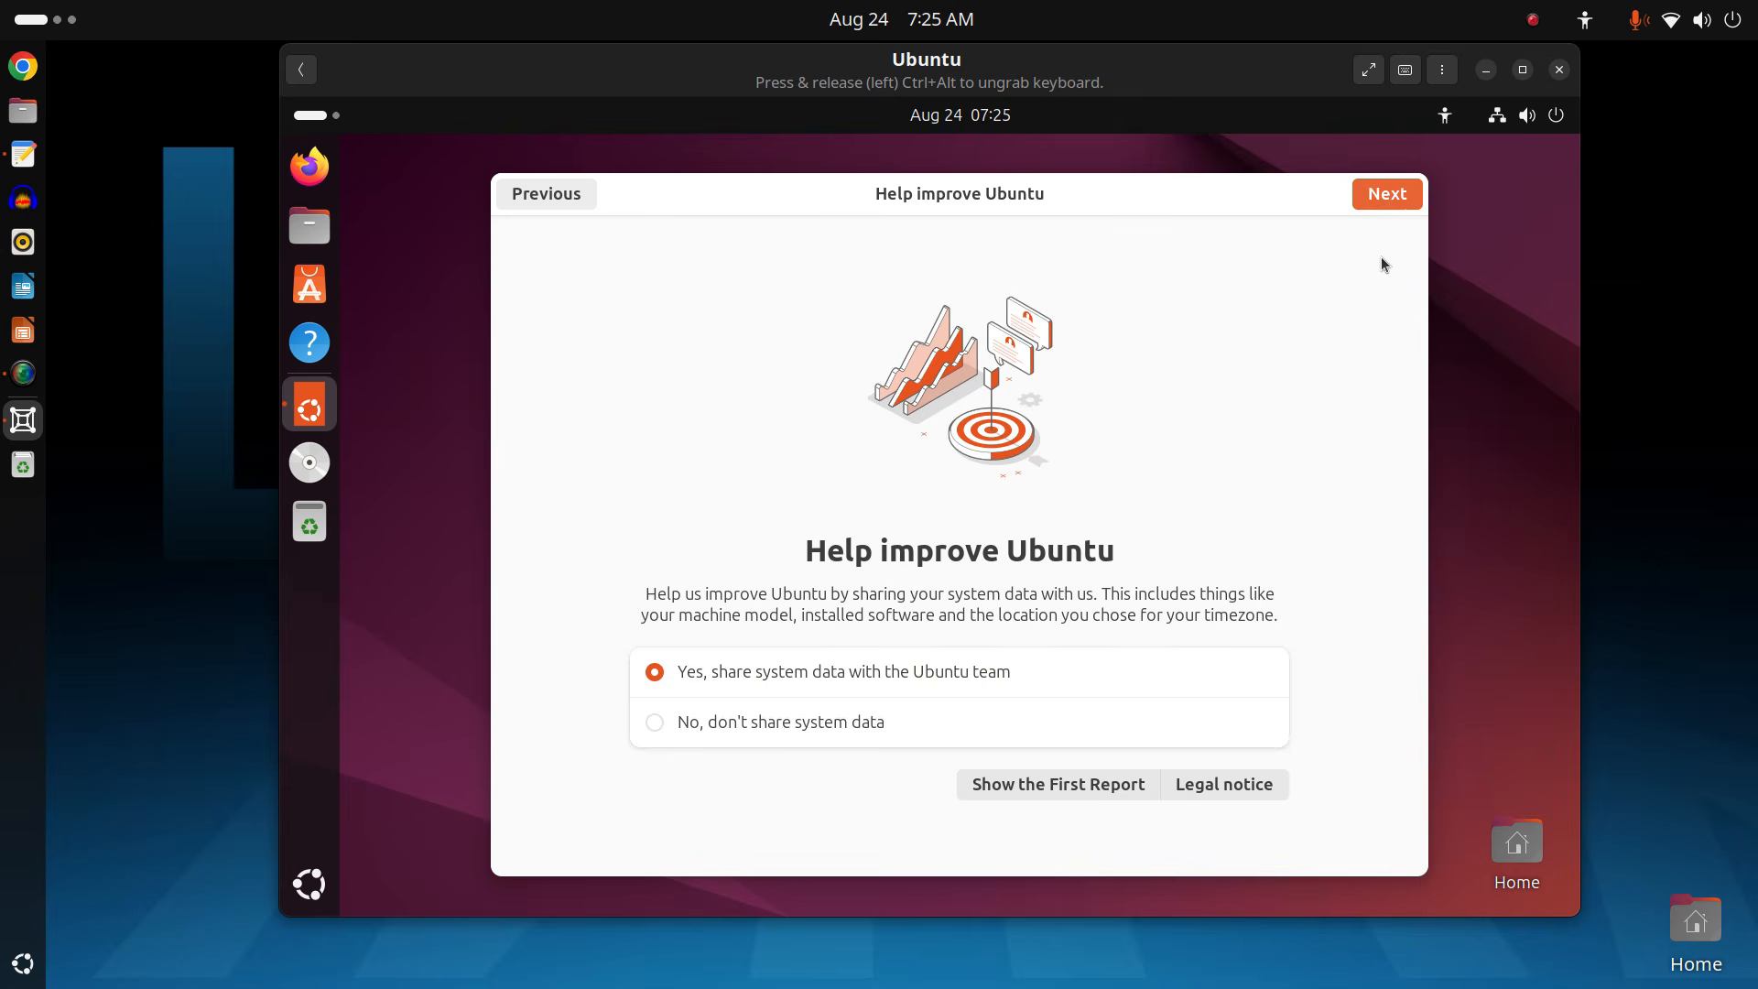
{"action": "left_click", "coordinate": [1381, 203]}
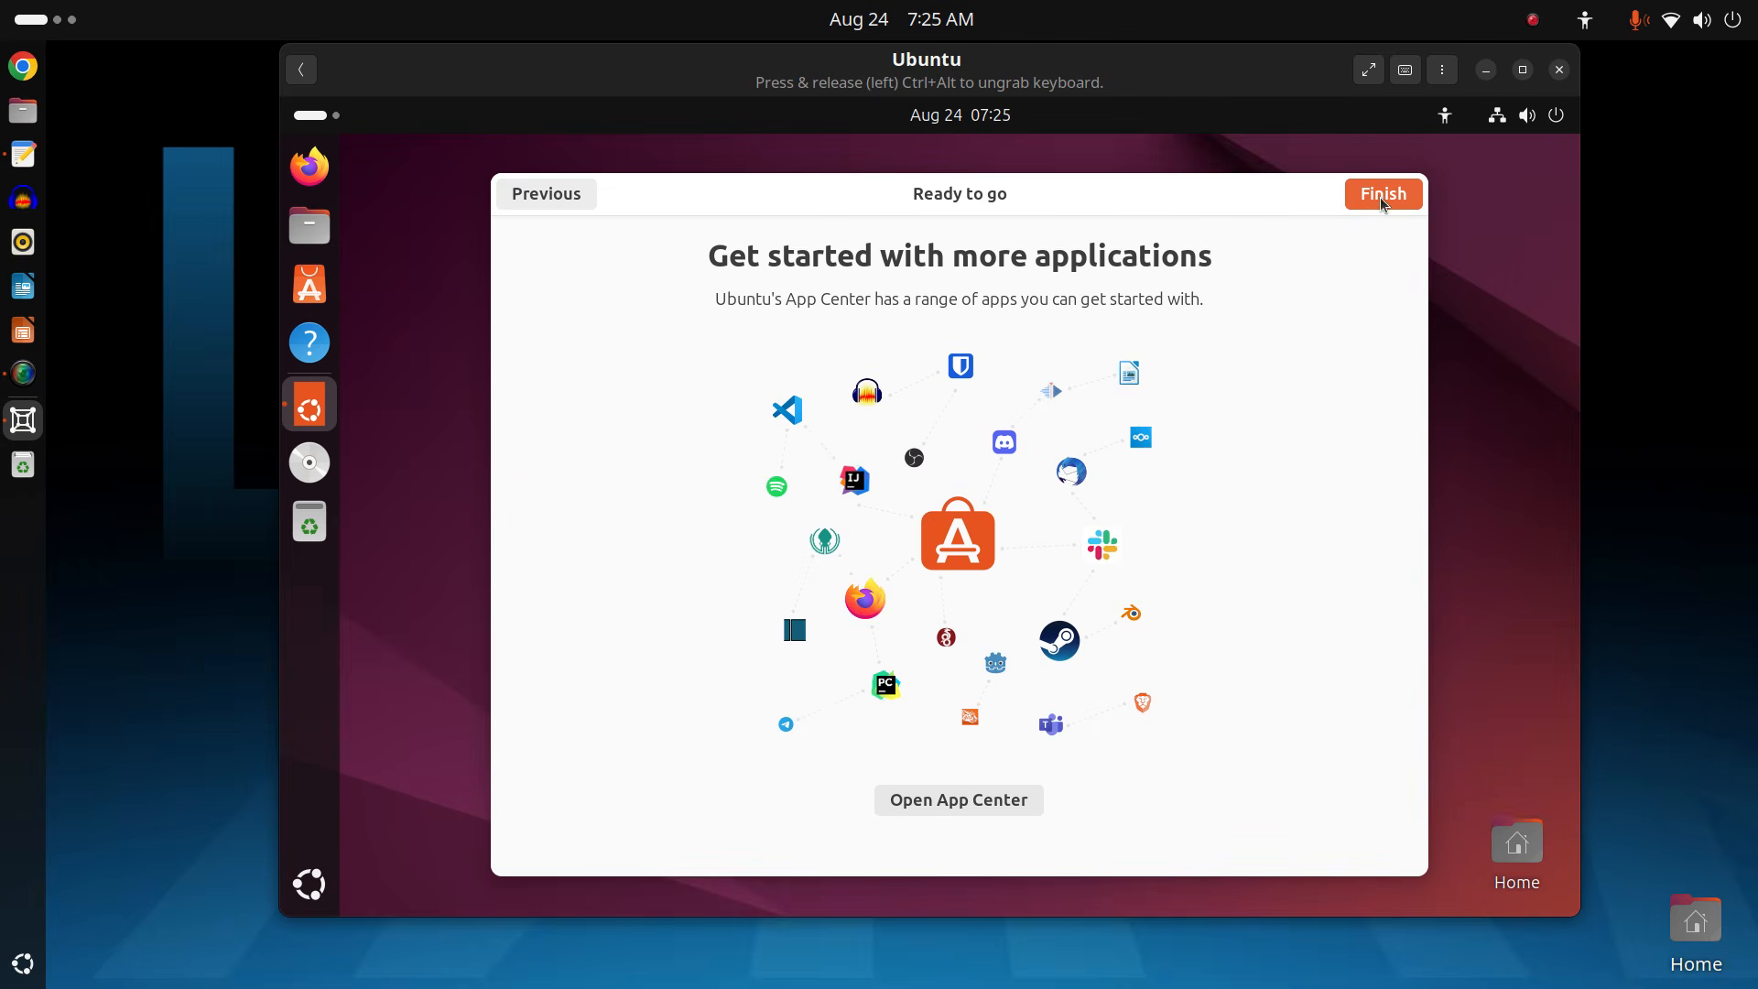
{"action": "left_click", "coordinate": [1380, 196]}
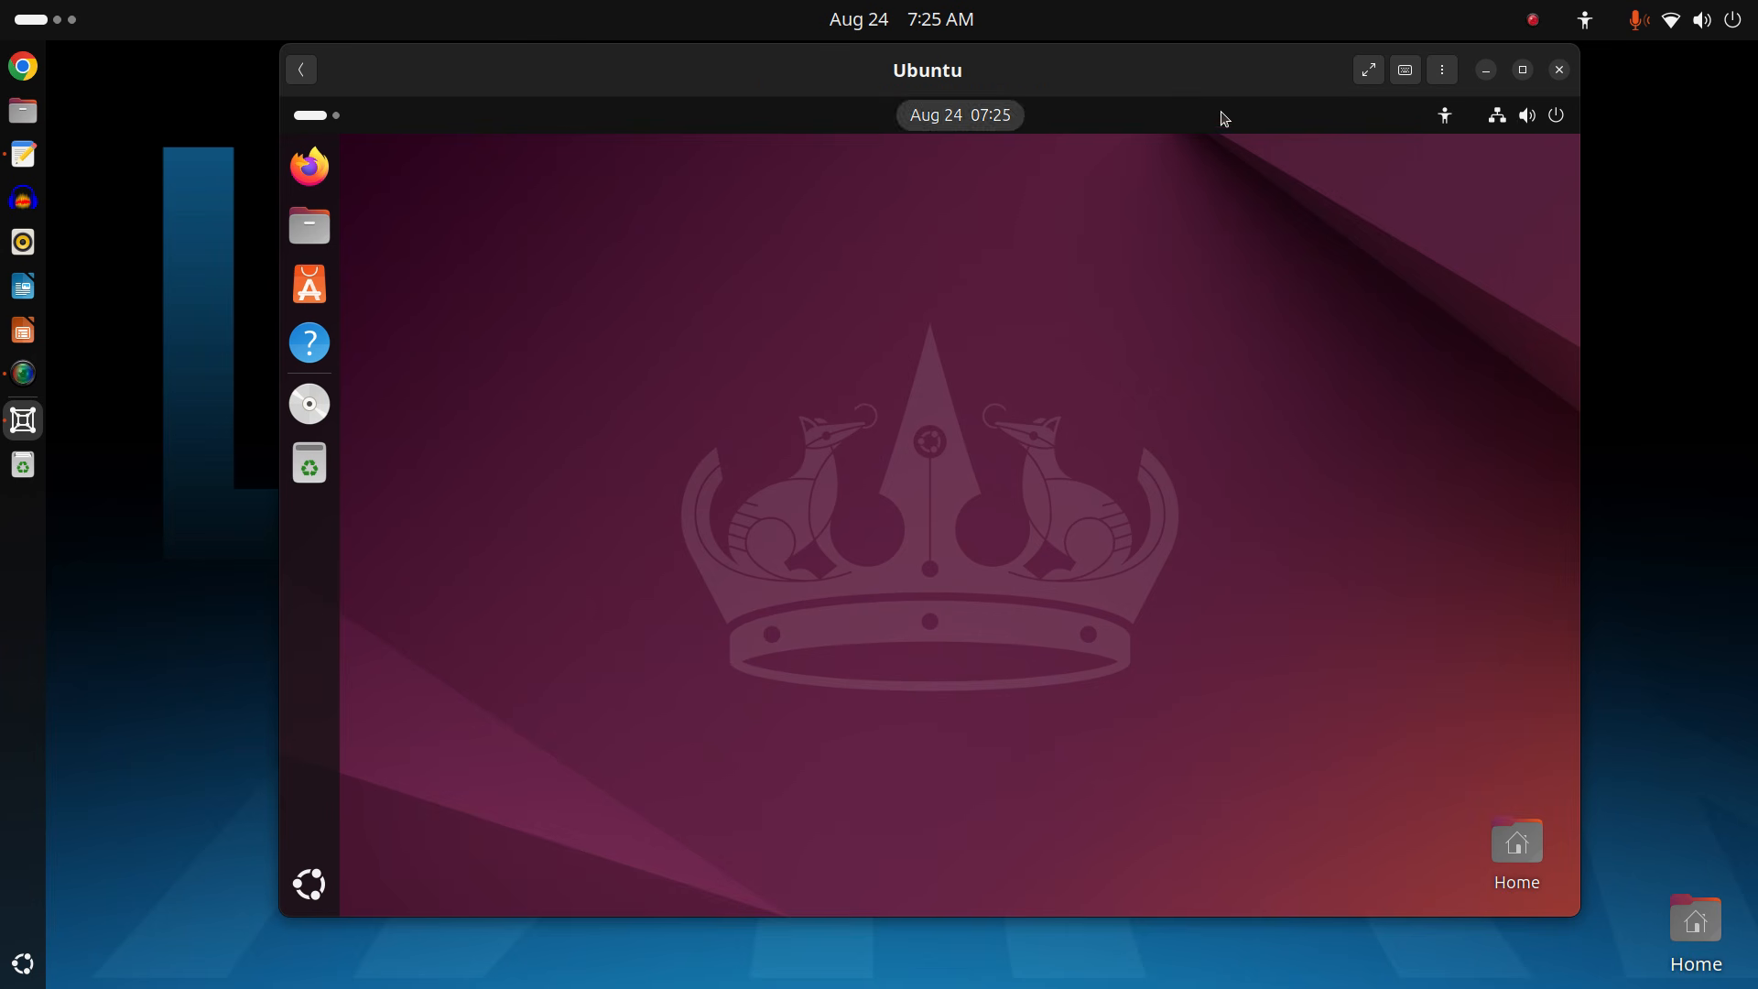
{"action": "left_click", "coordinate": [1366, 79]}
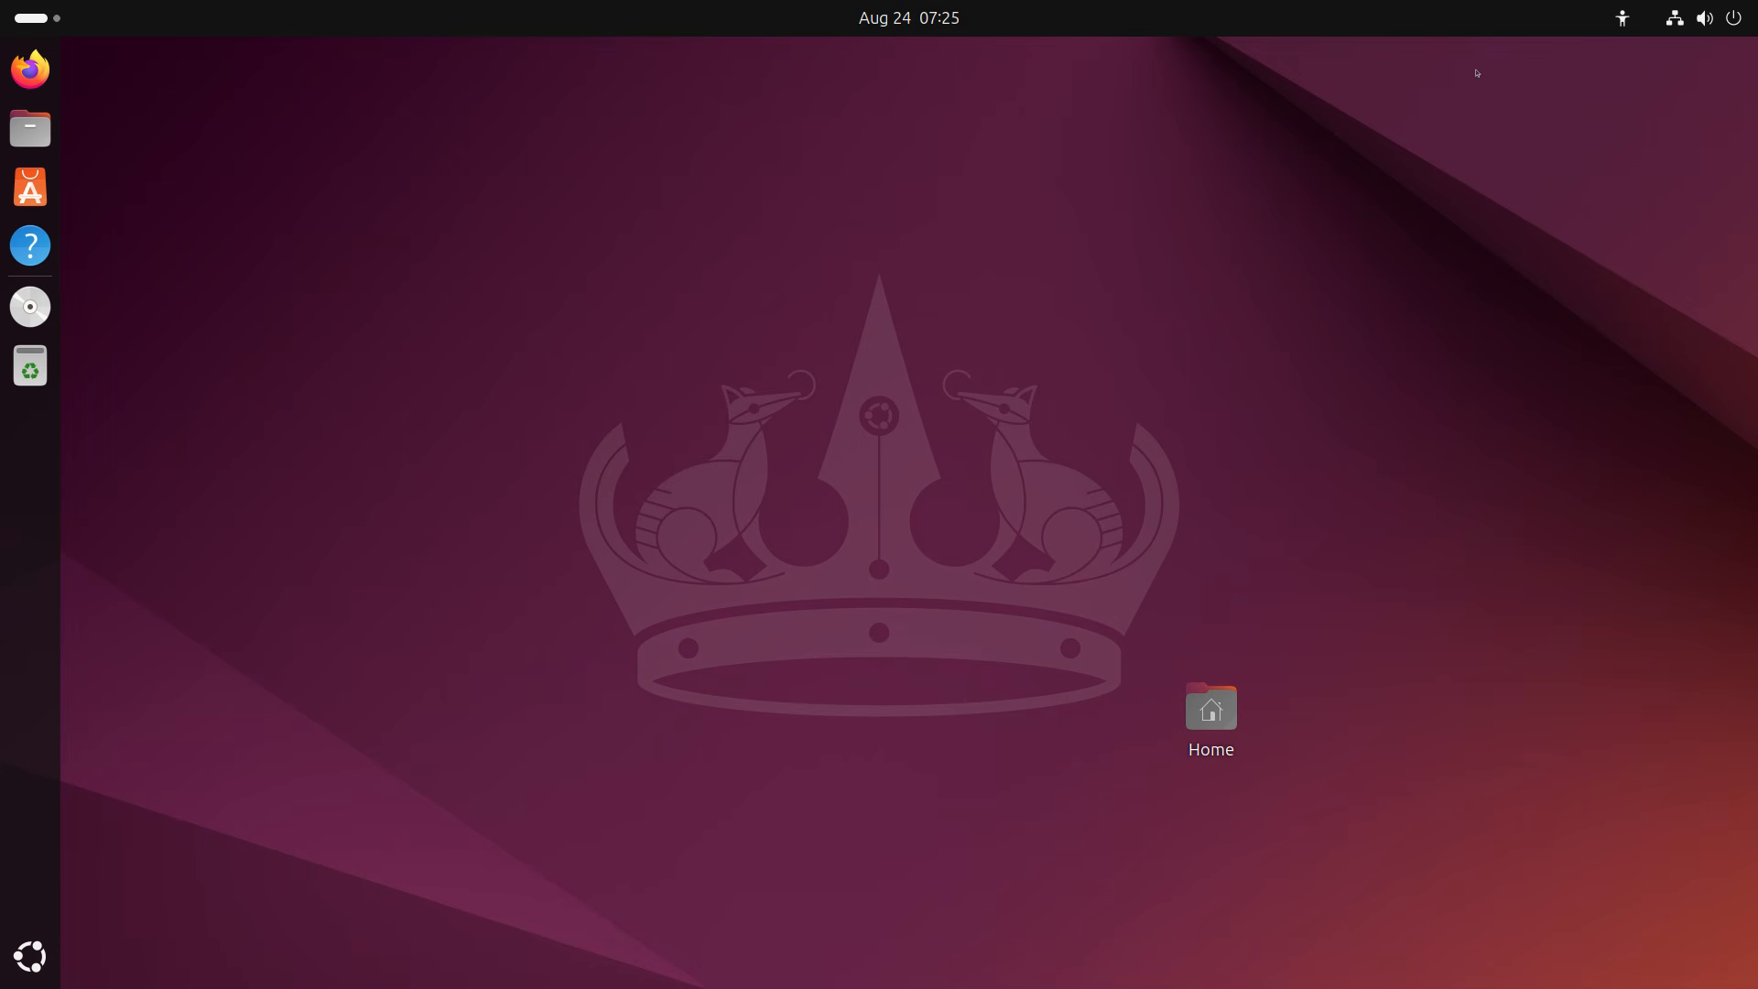
Leave full screen, open an enlarged terminal in the VM, and install htop with sudo apt install htop.
{"action": "mouse_move", "coordinate": [1438, 3]}
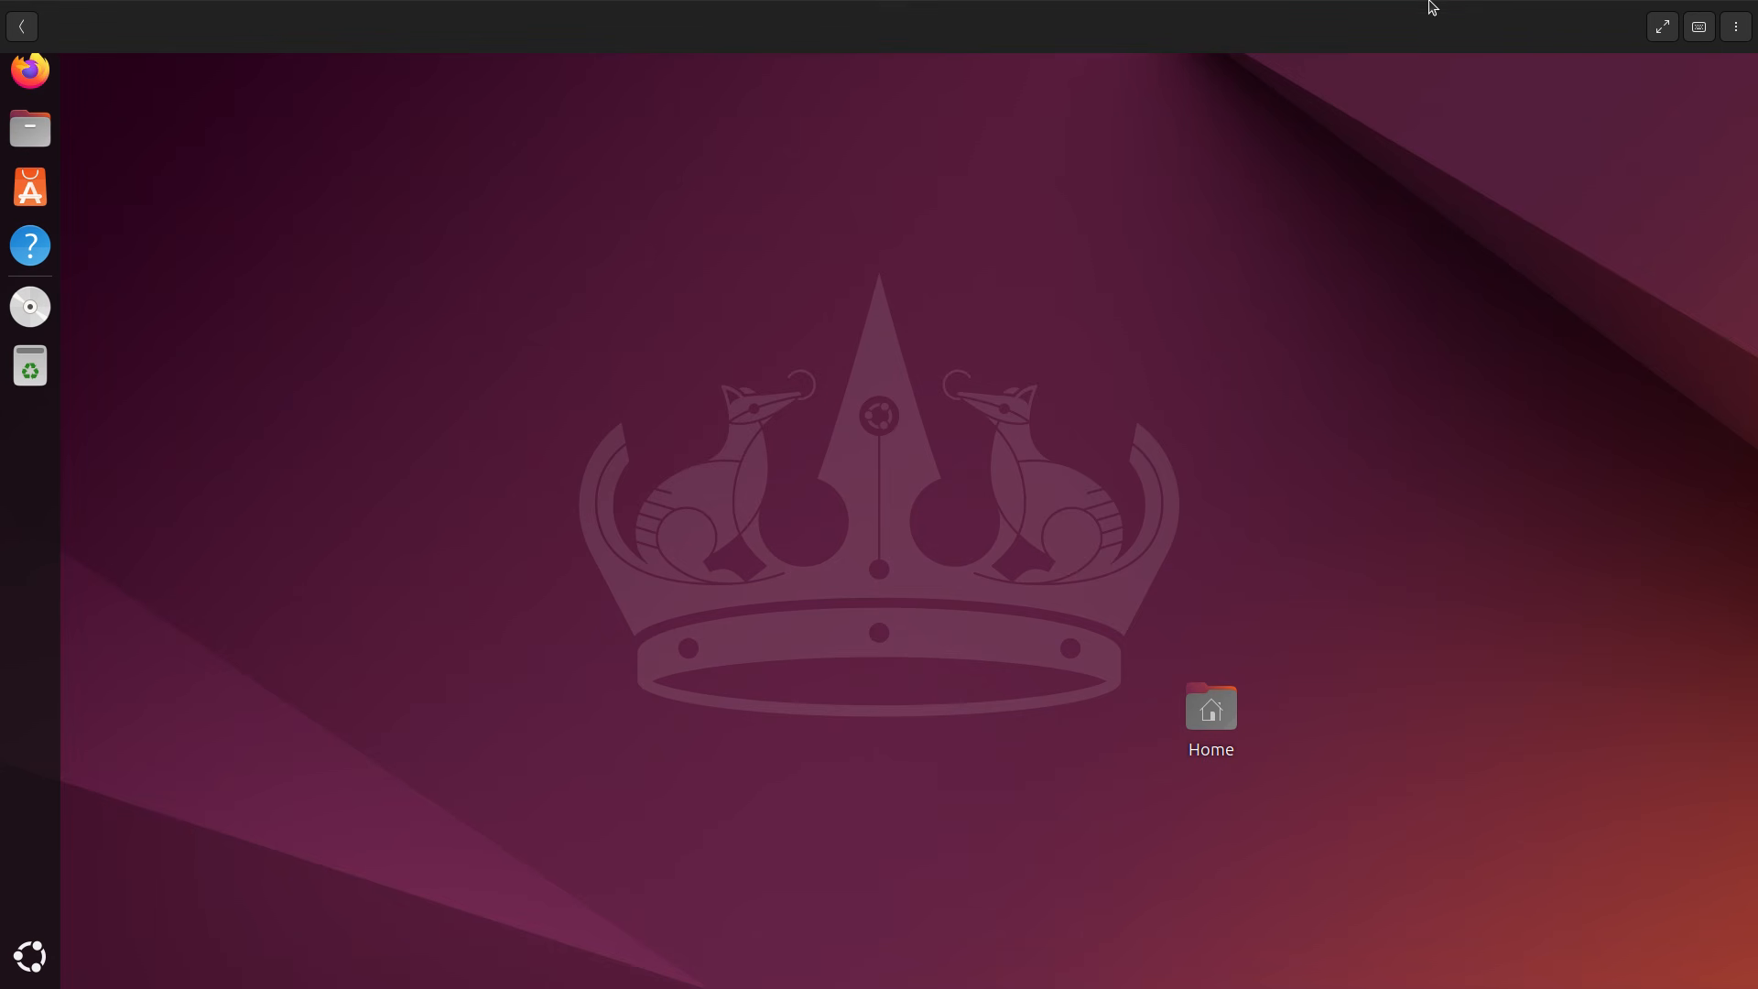
{"action": "left_click", "coordinate": [1662, 26]}
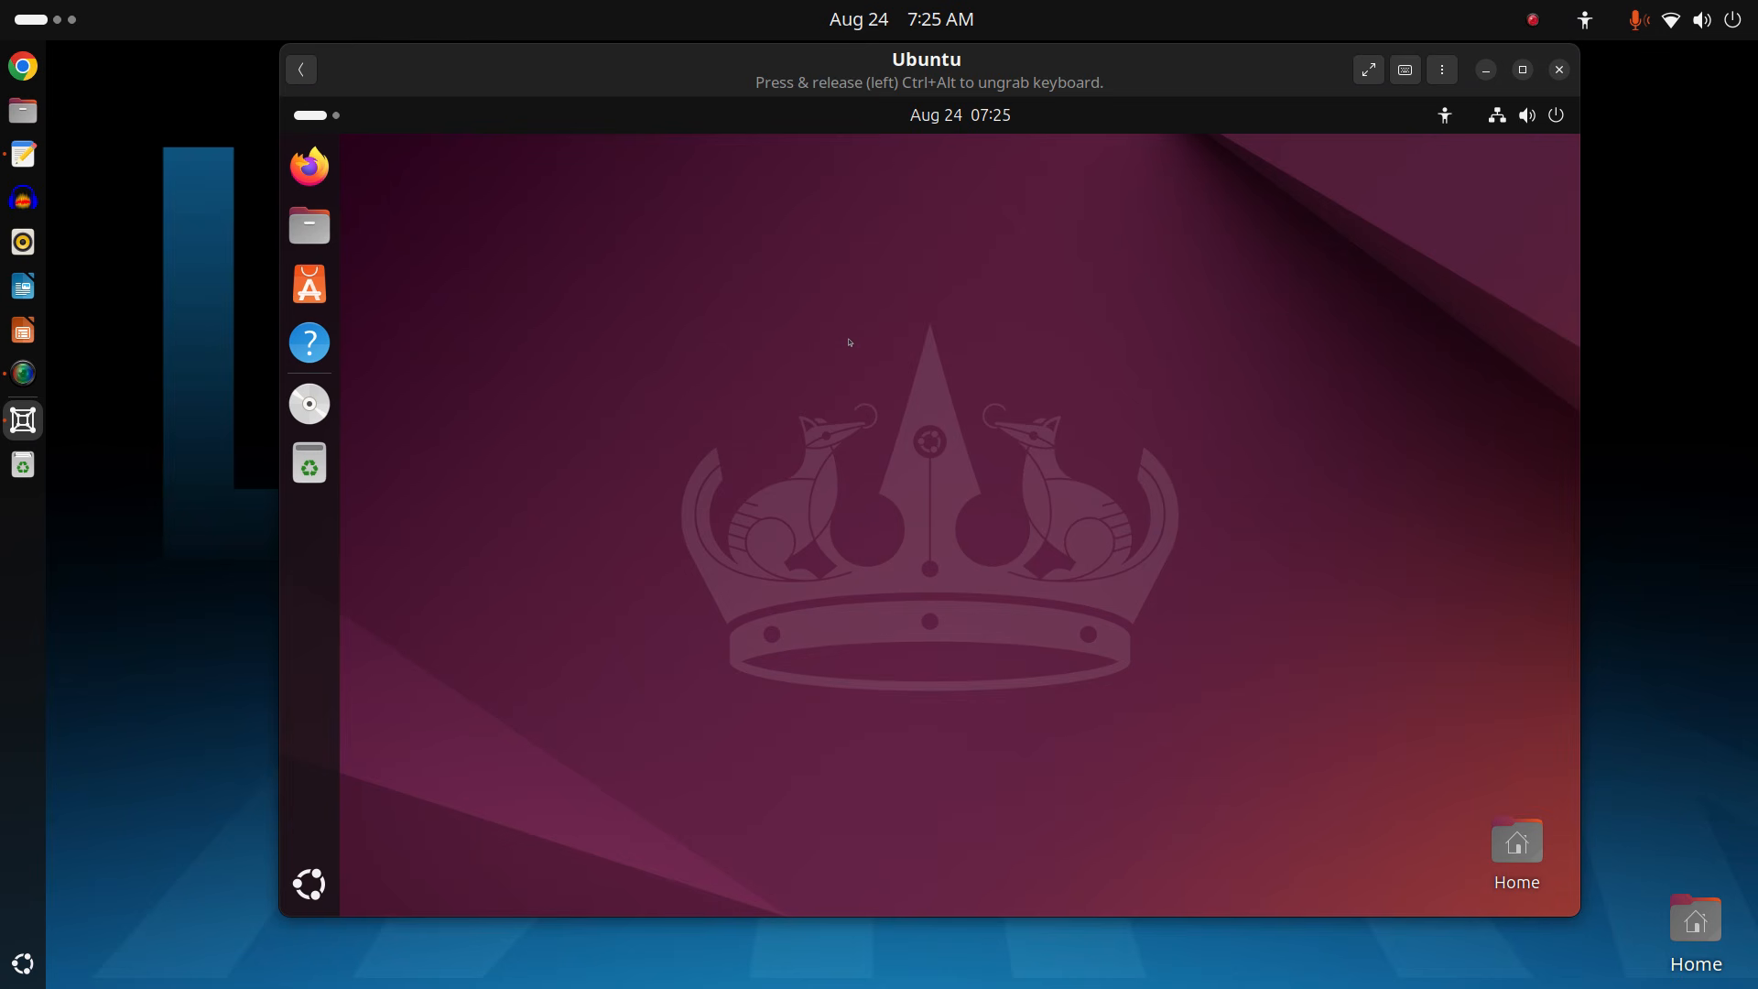
{"action": "key", "text": "ctrl+alt+t"}
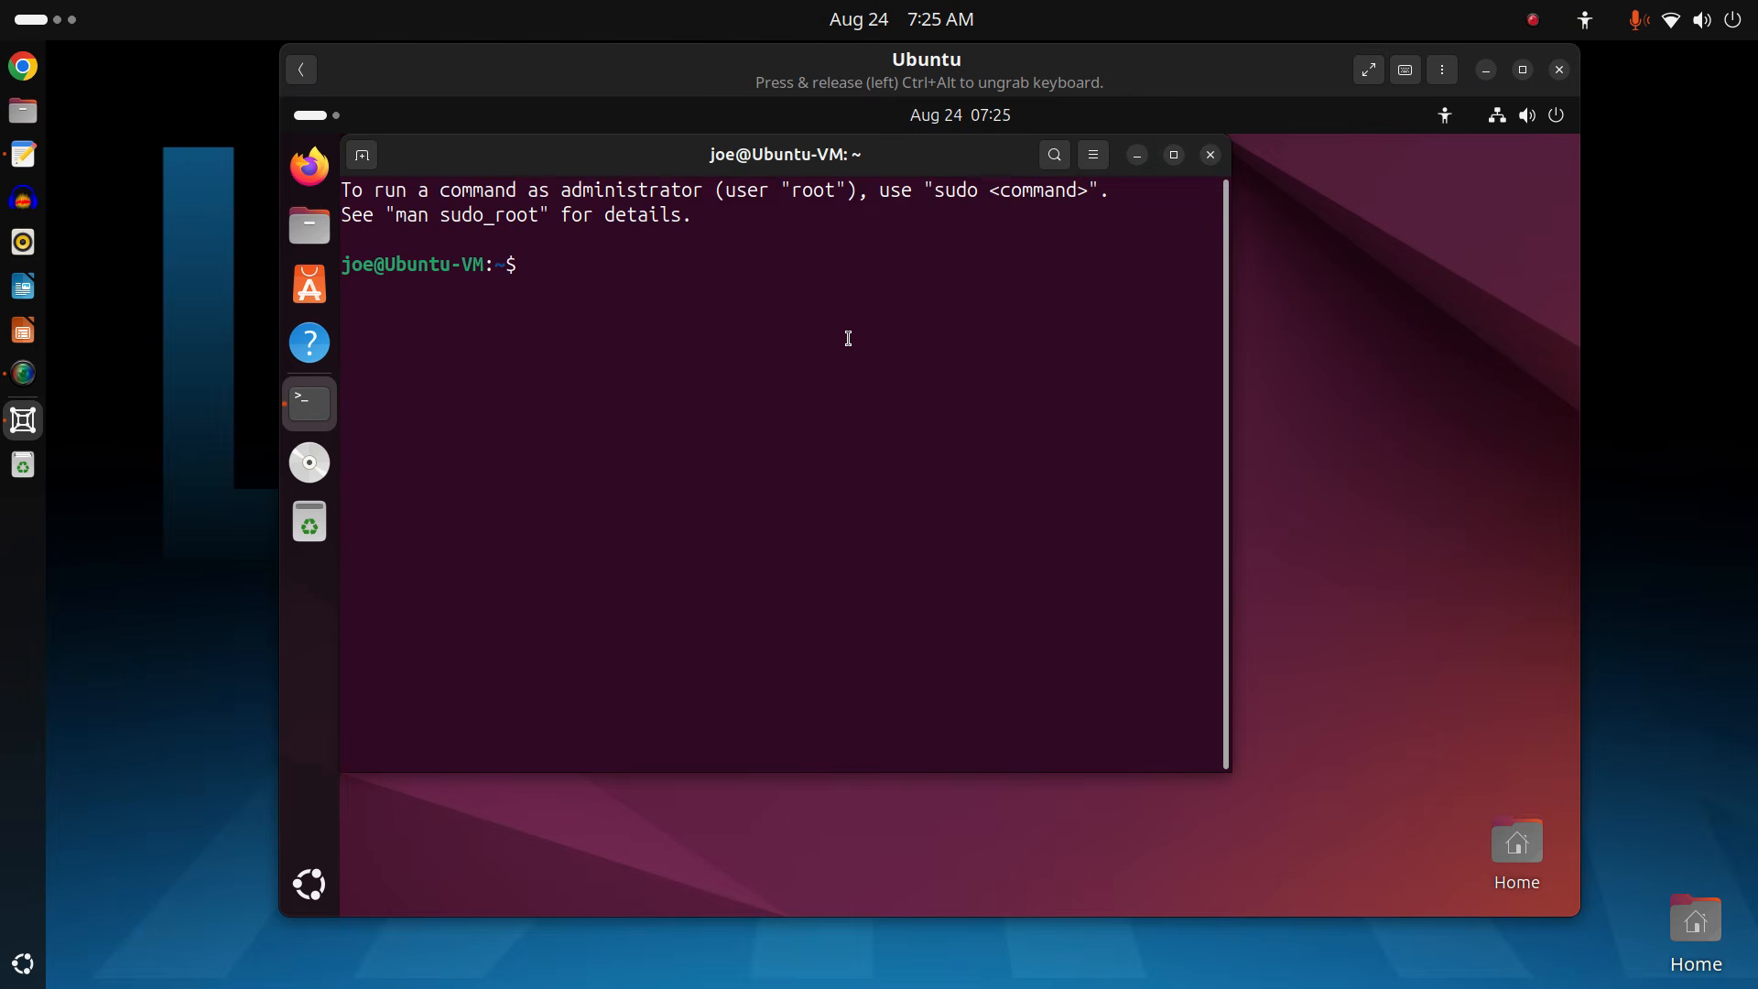
{"action": "key", "text": "ctrl+plus"}
{"action": "key", "text": "ctrl+plus"}
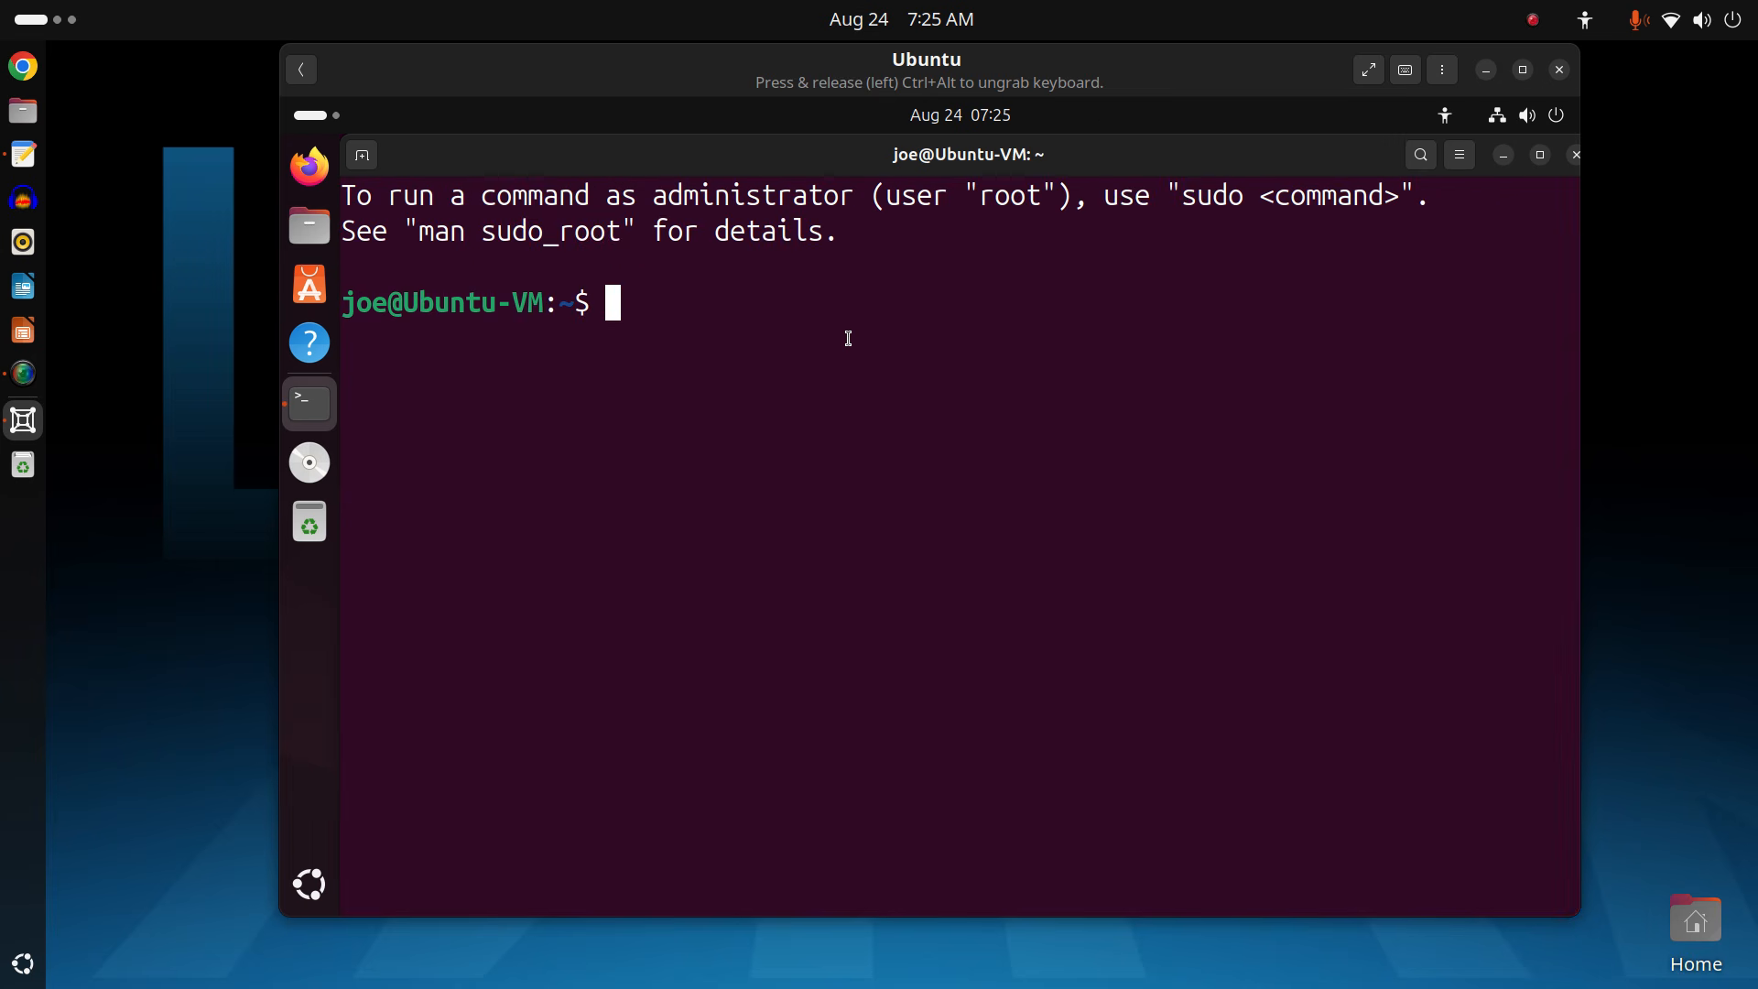
{"action": "type", "text": "sudo apt i"}
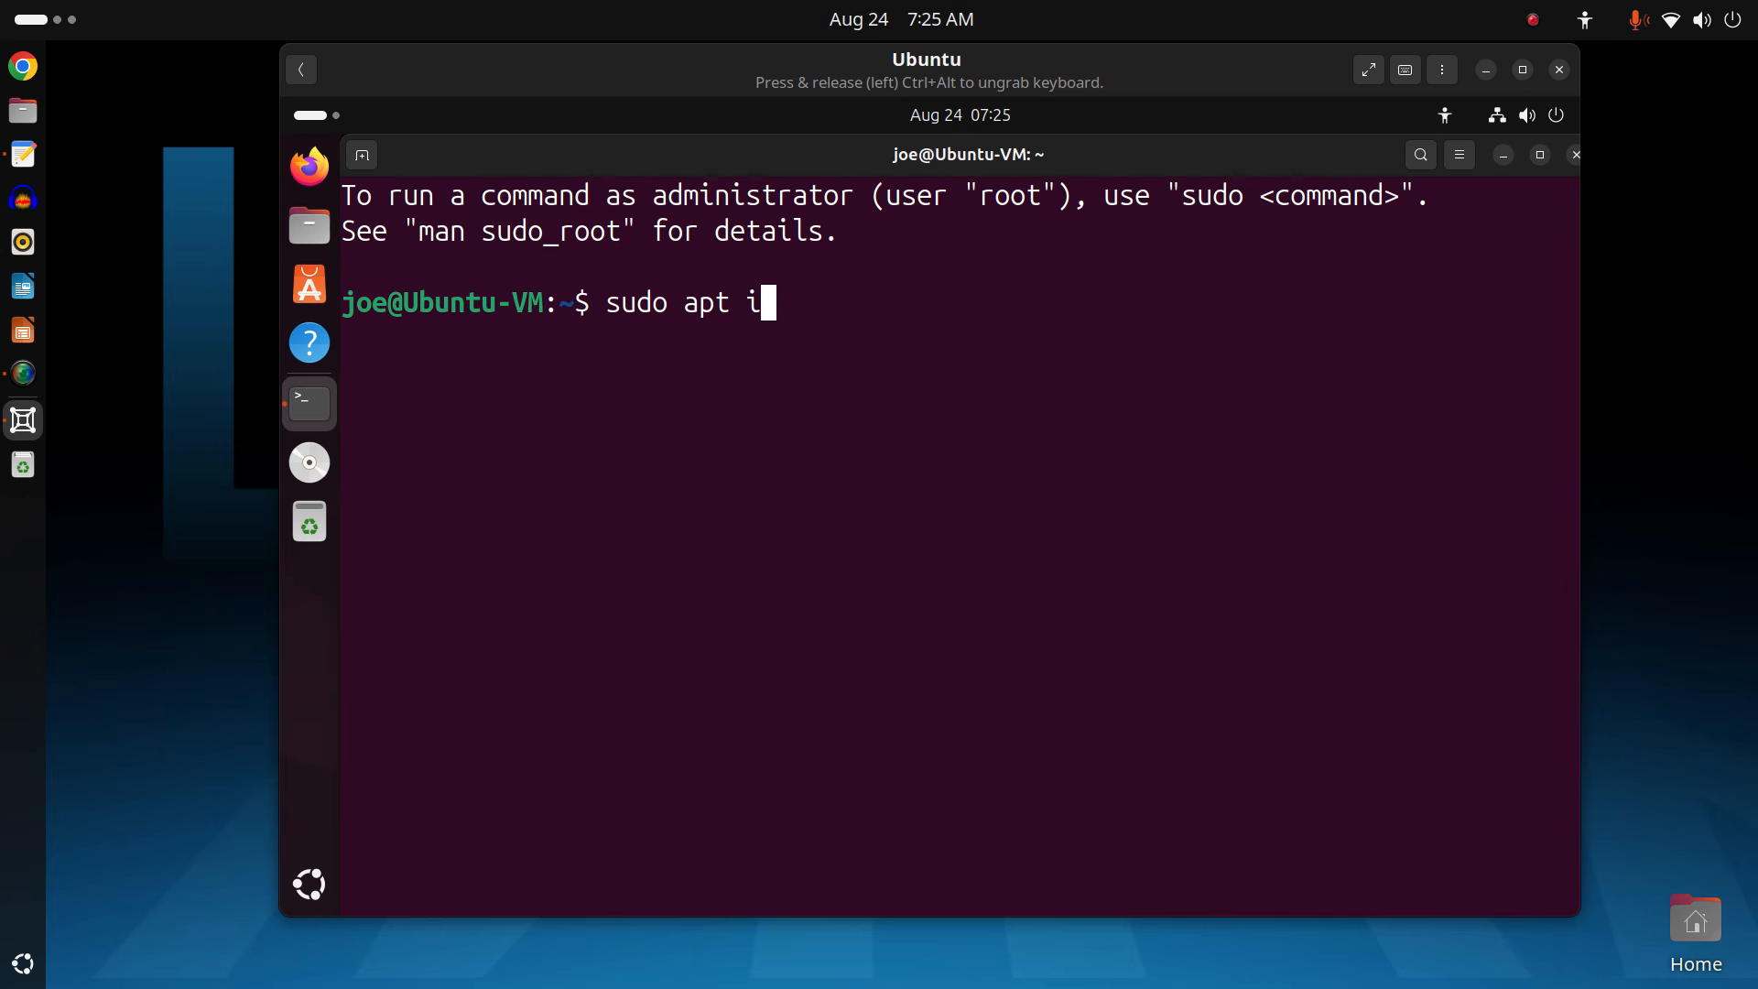
{"action": "type", "text": "nstall htop"}
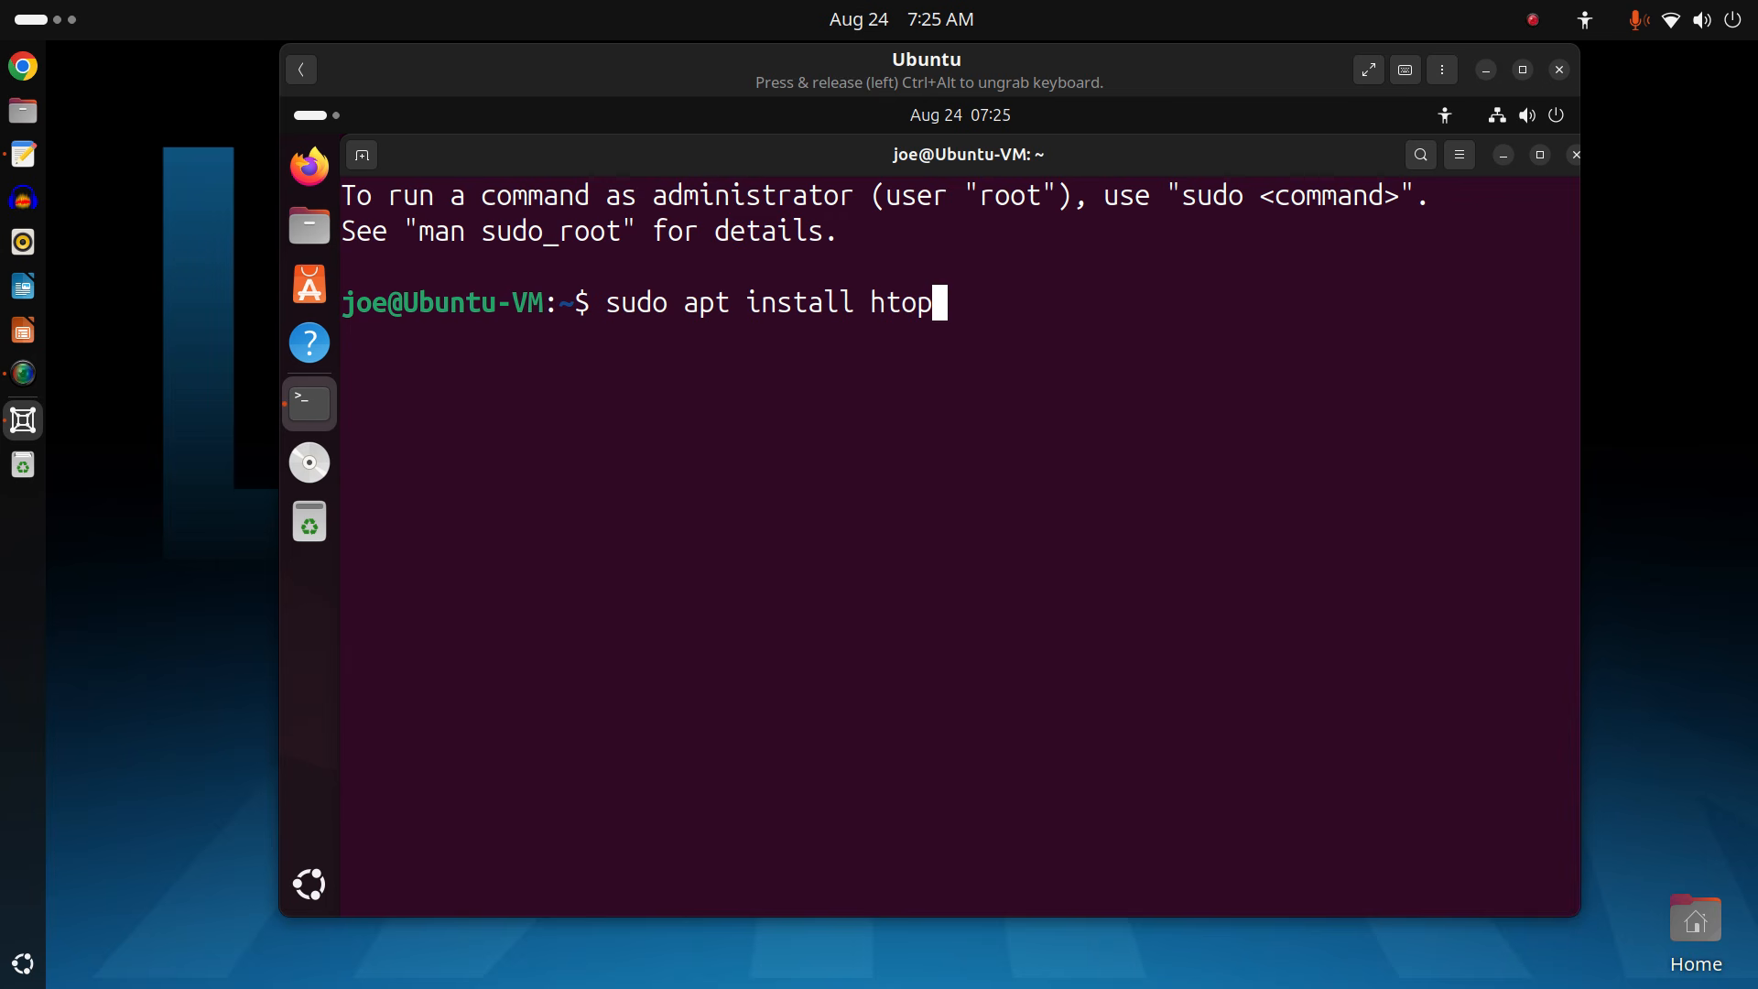
{"action": "key", "text": "Return"}
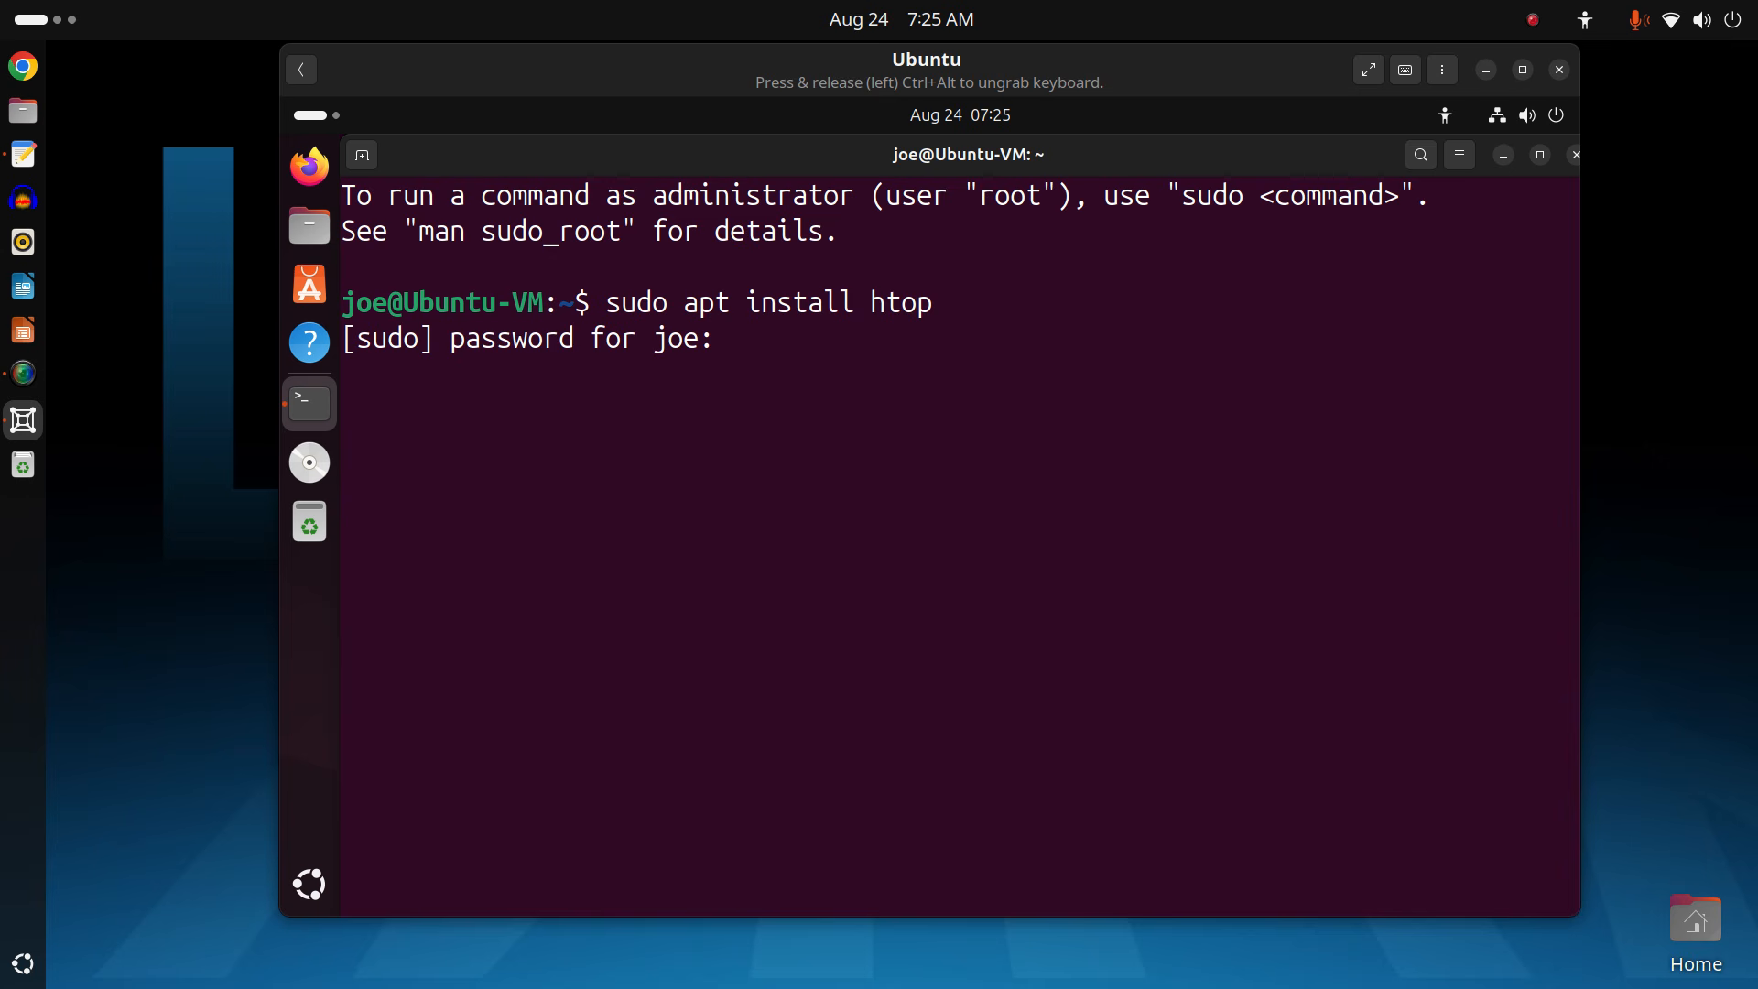
{"action": "key", "text": "Return"}
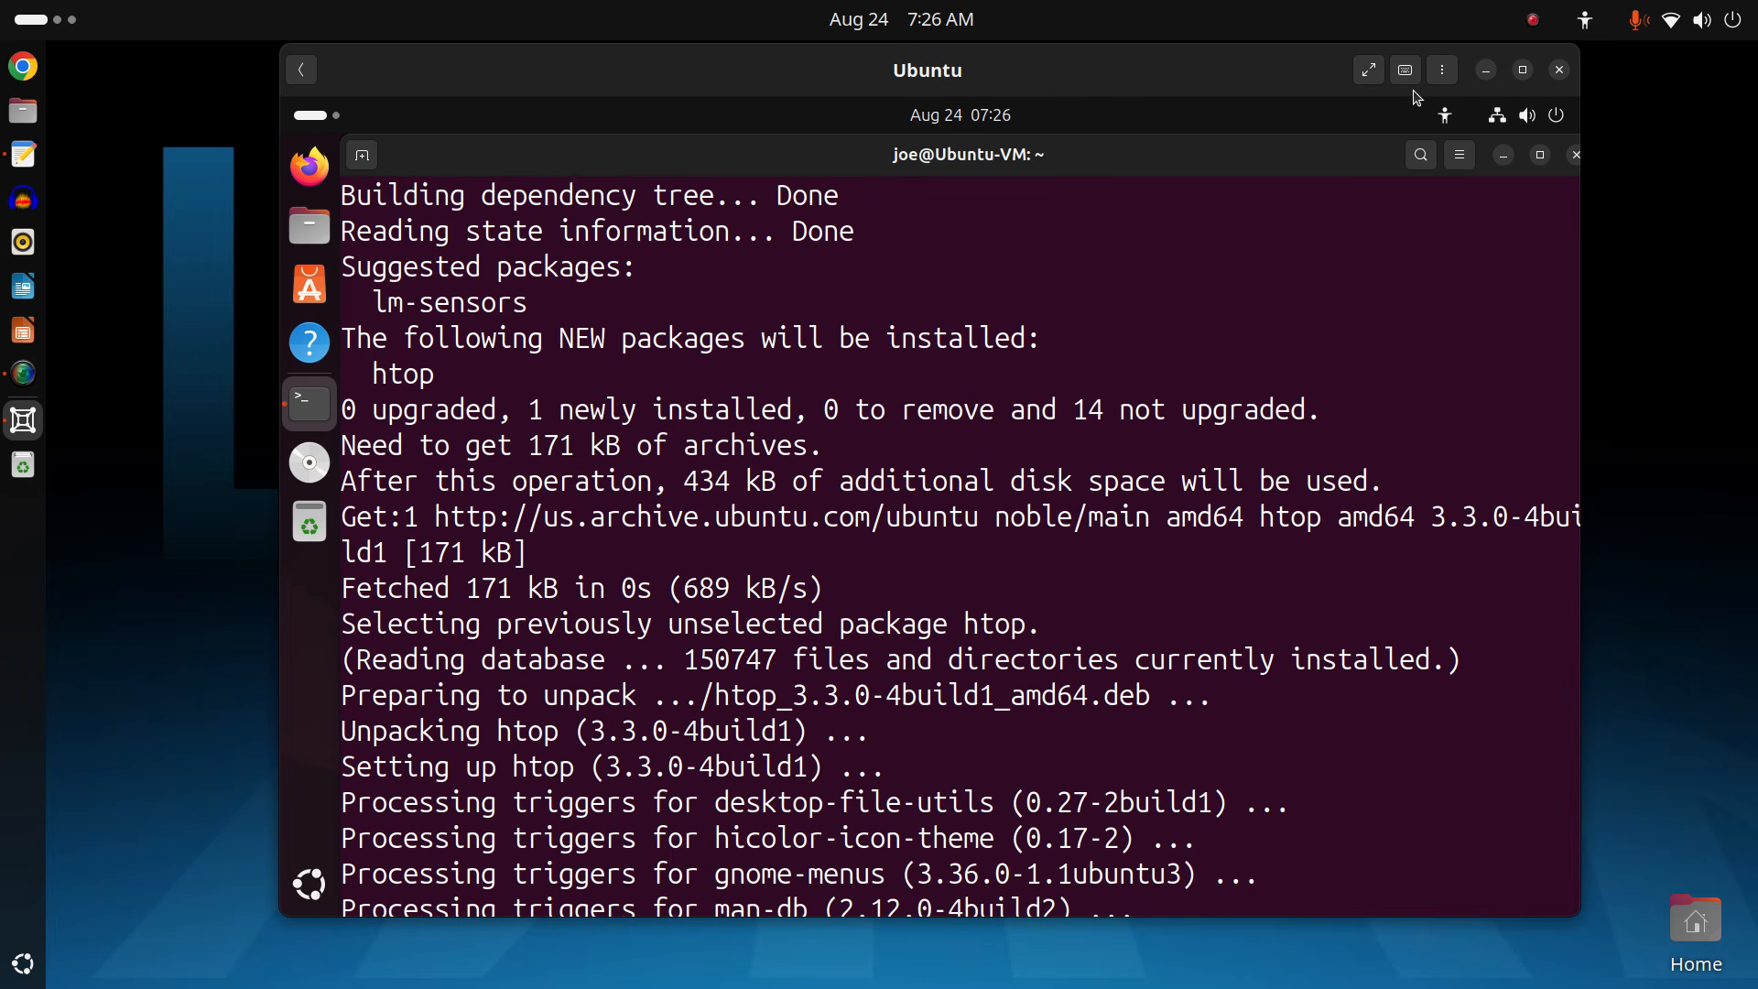
Show the VM full screen, launch htop in the terminal, and move the window up-left.
{"action": "left_click", "coordinate": [1369, 69]}
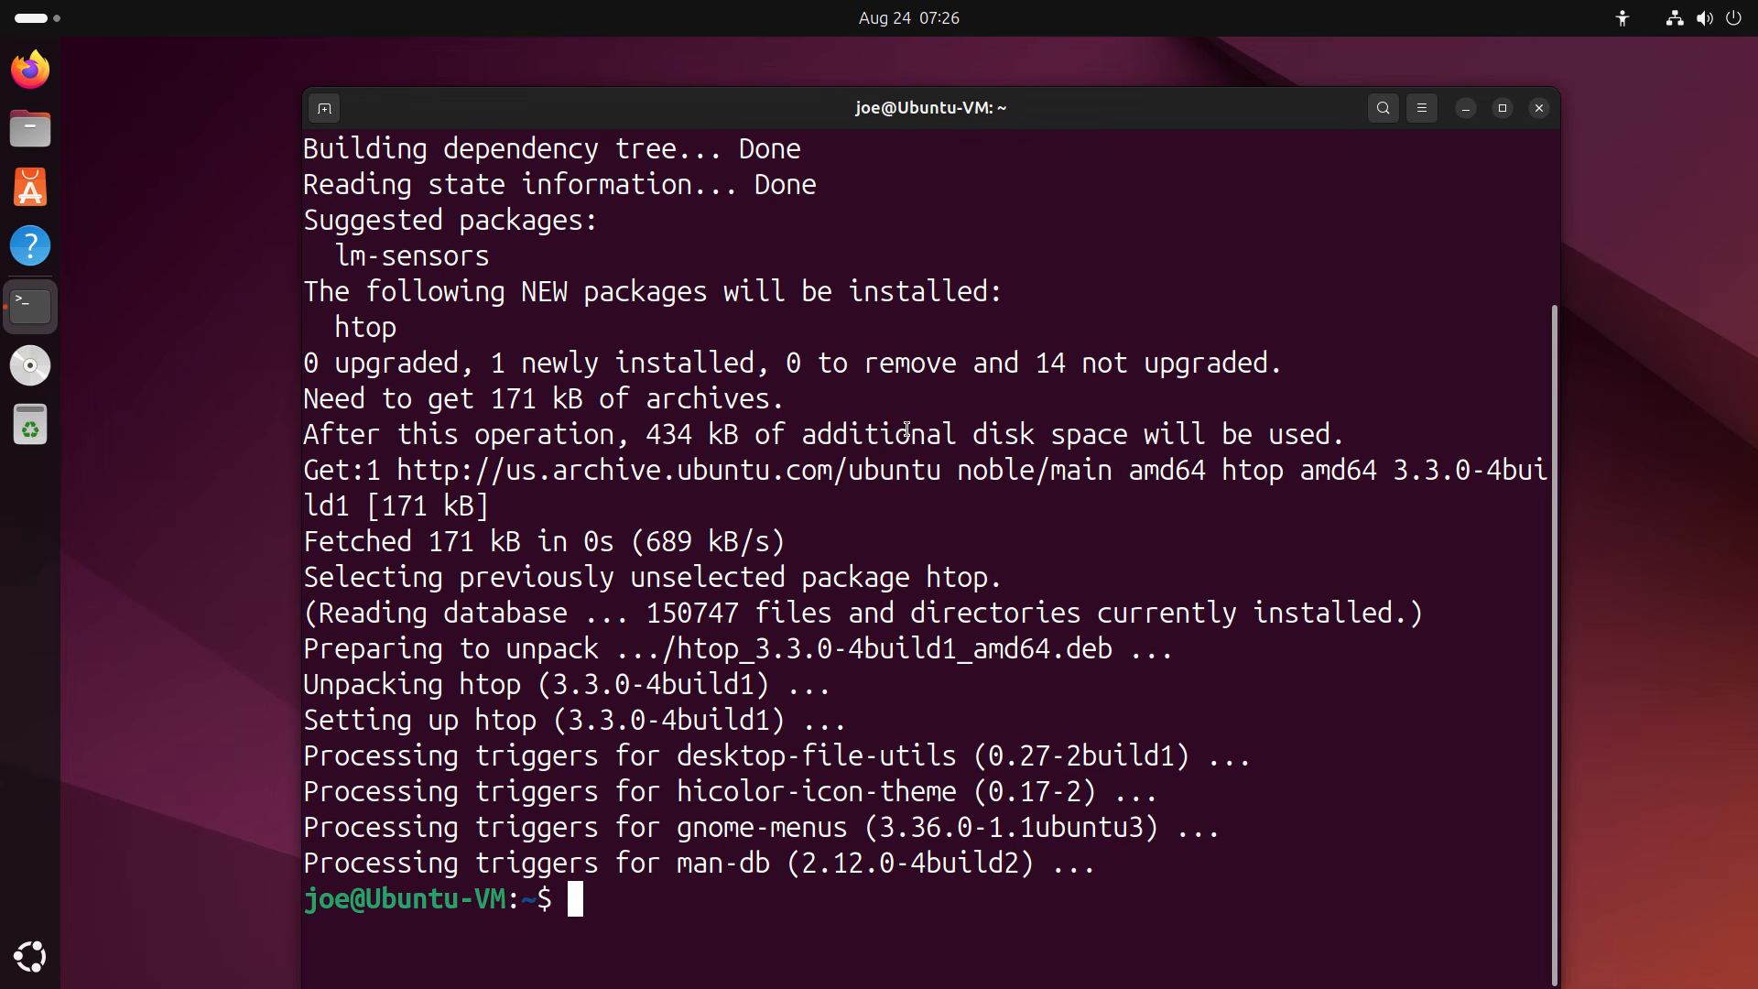
{"action": "type", "text": "htop"}
{"action": "key", "text": "Return"}
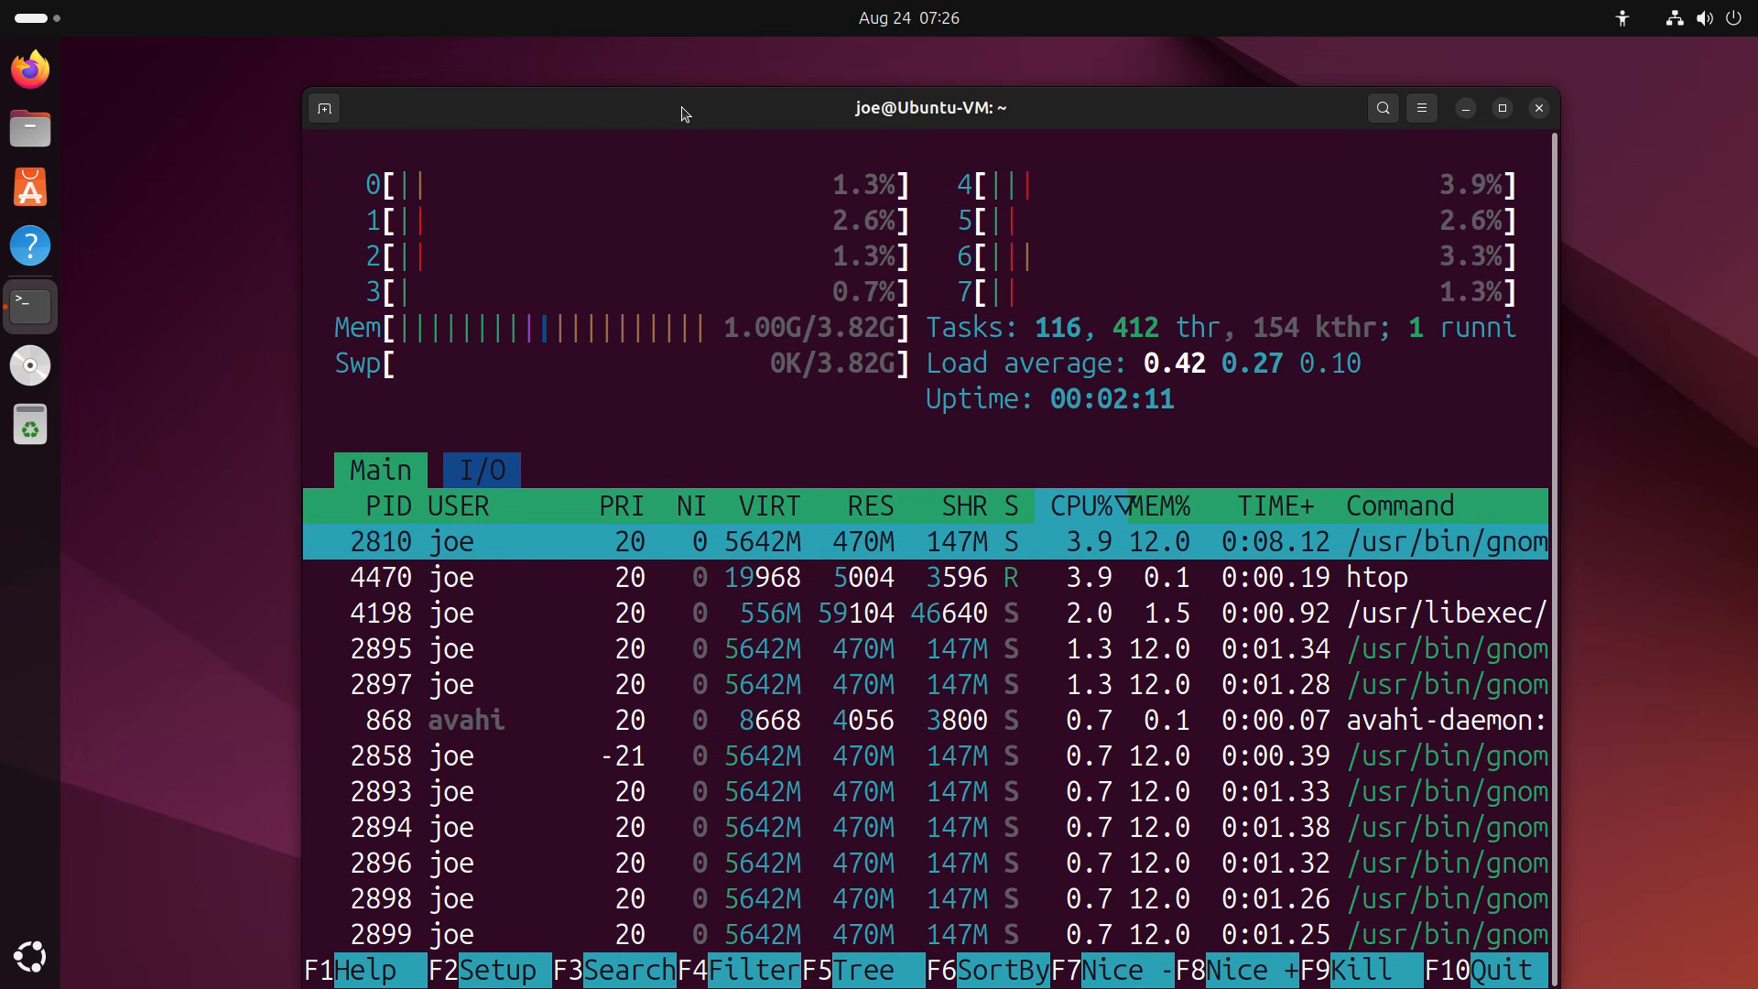
{"action": "left_click_drag", "start_coordinate": [682, 114], "coordinate": [531, 86]}
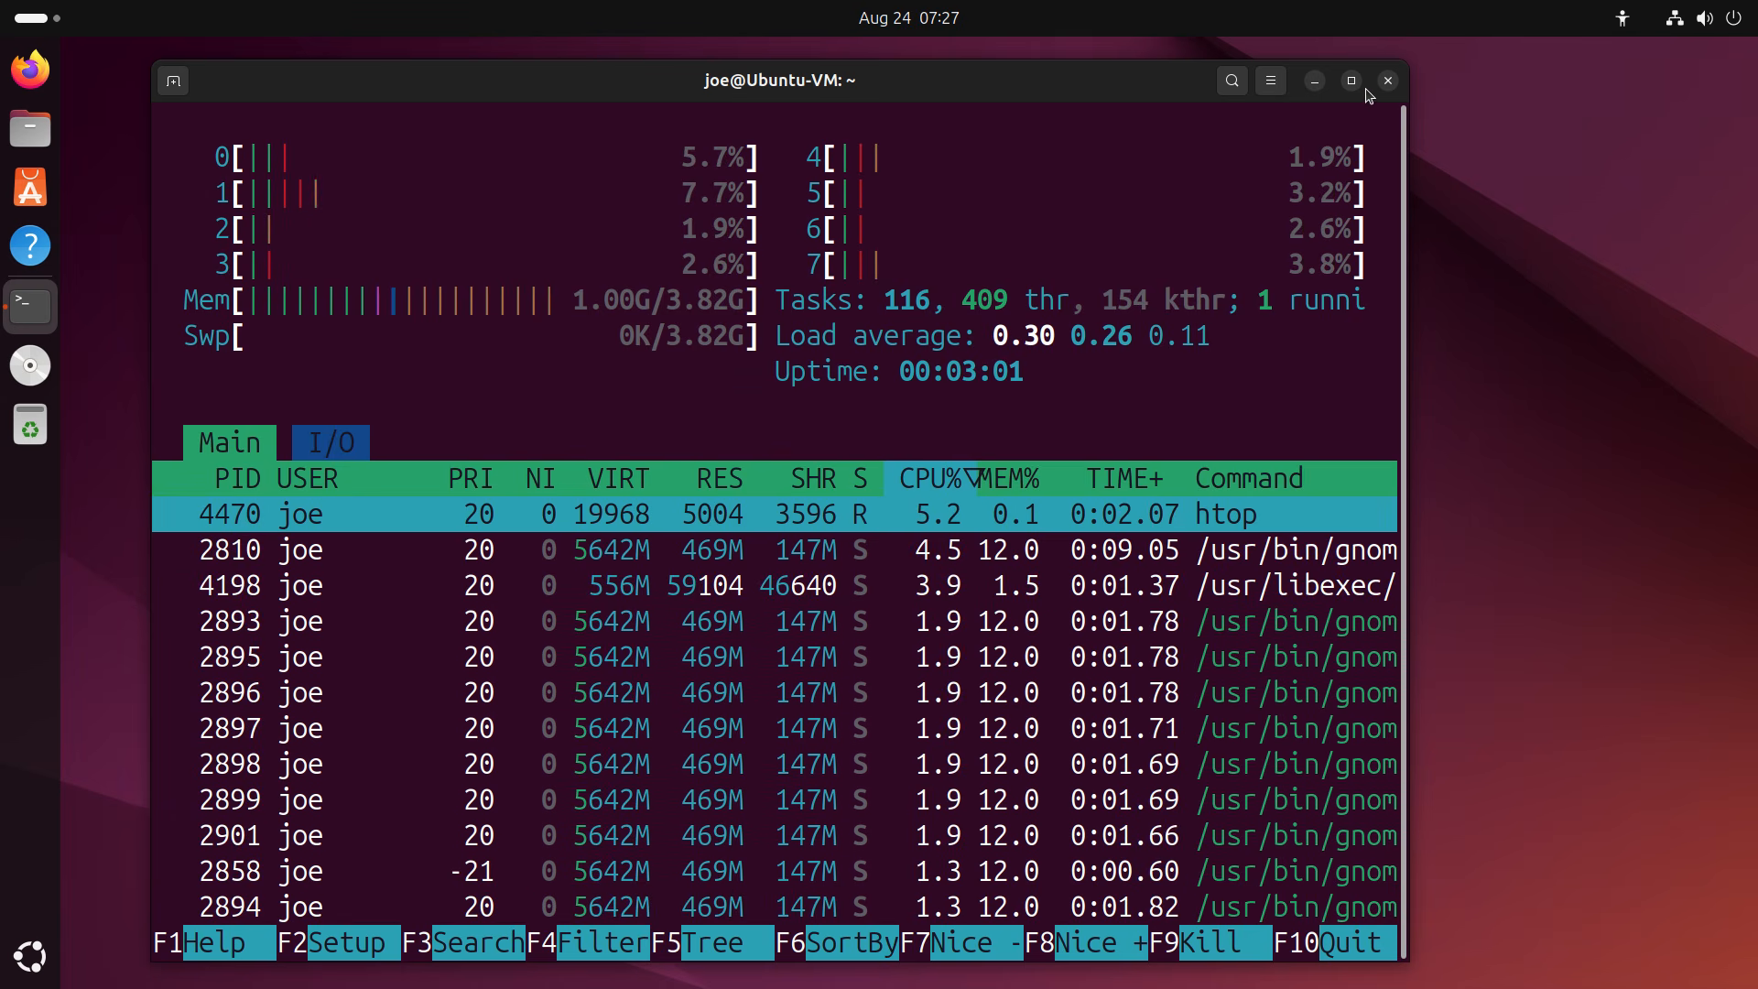
Quit htop, close the terminal, and take the VM view out of fullscreen.
{"action": "key", "text": "q"}
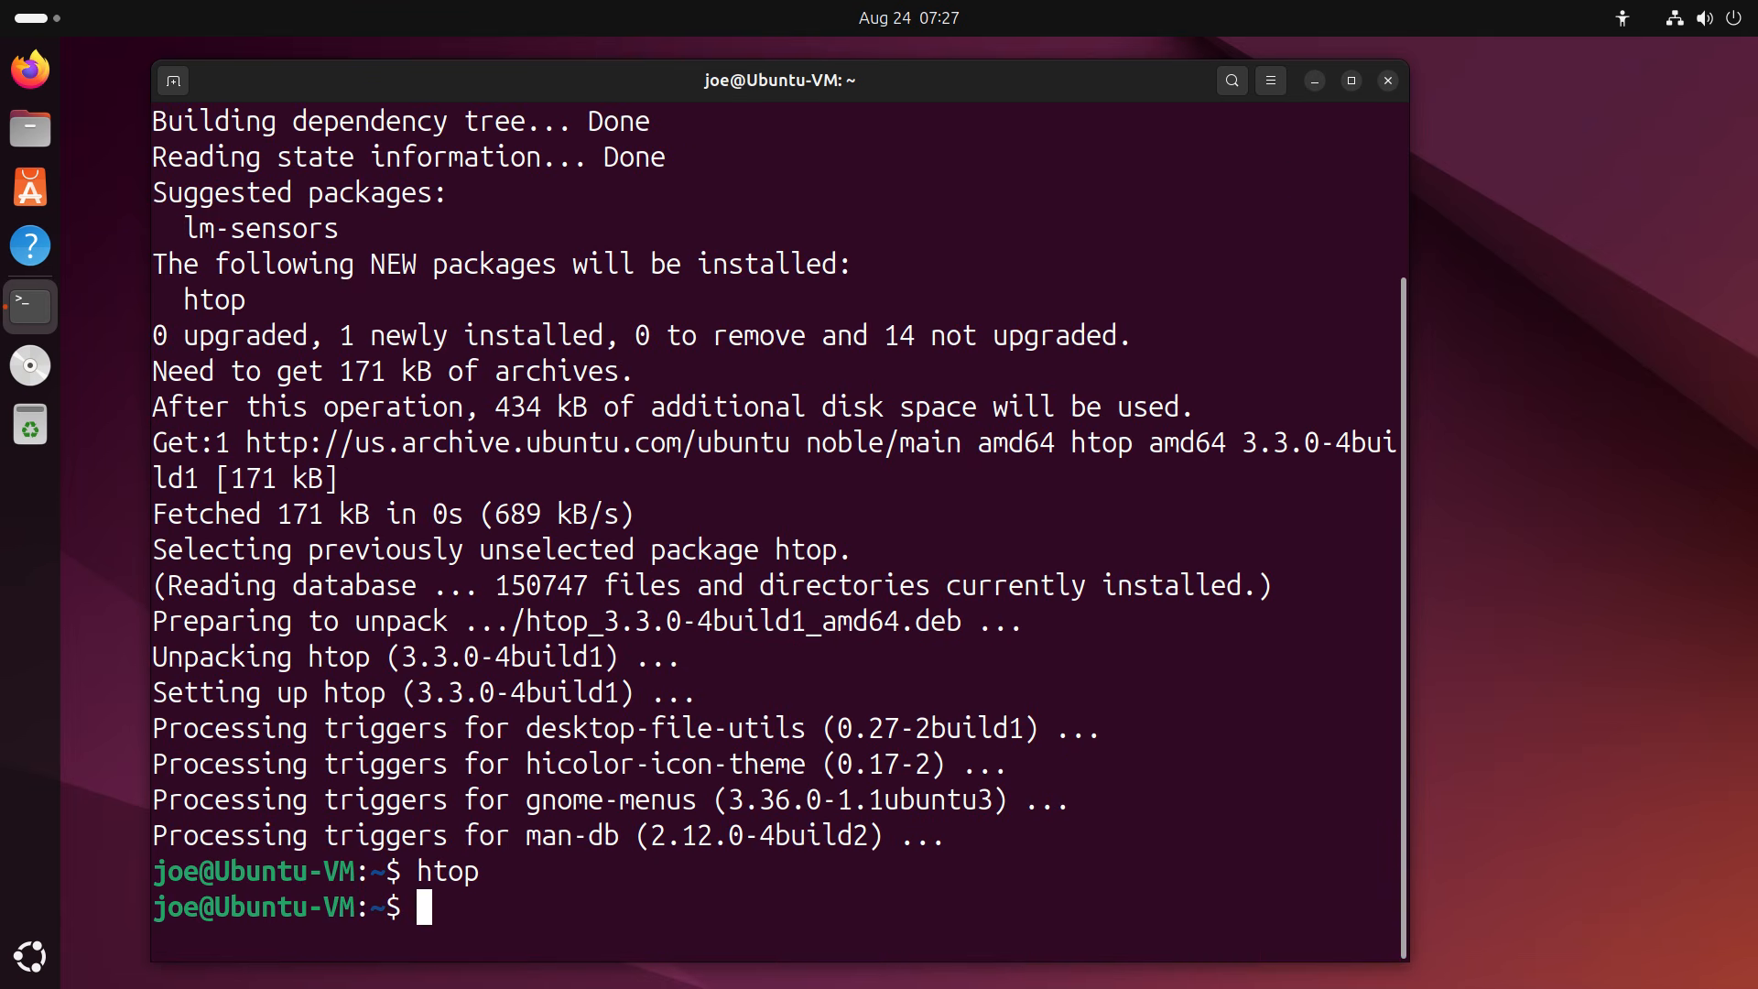
{"action": "left_click", "coordinate": [1389, 80]}
{"action": "mouse_move", "coordinate": [1407, 9]}
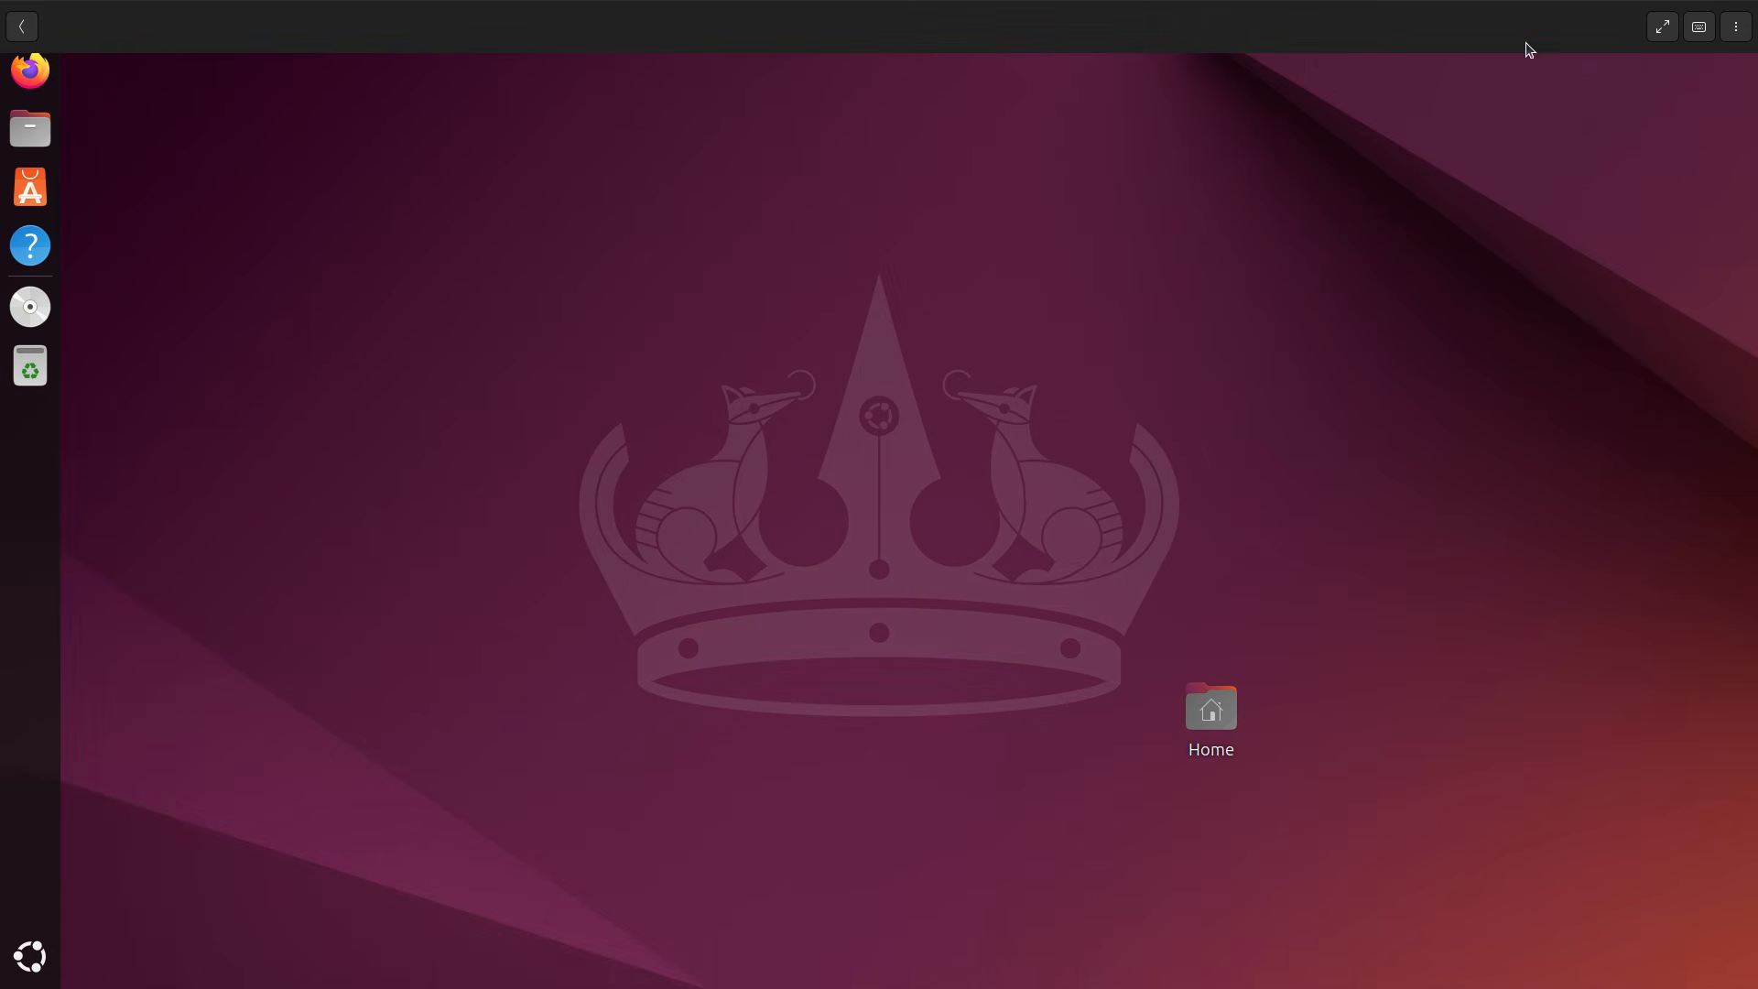
{"action": "left_click", "coordinate": [1657, 33]}
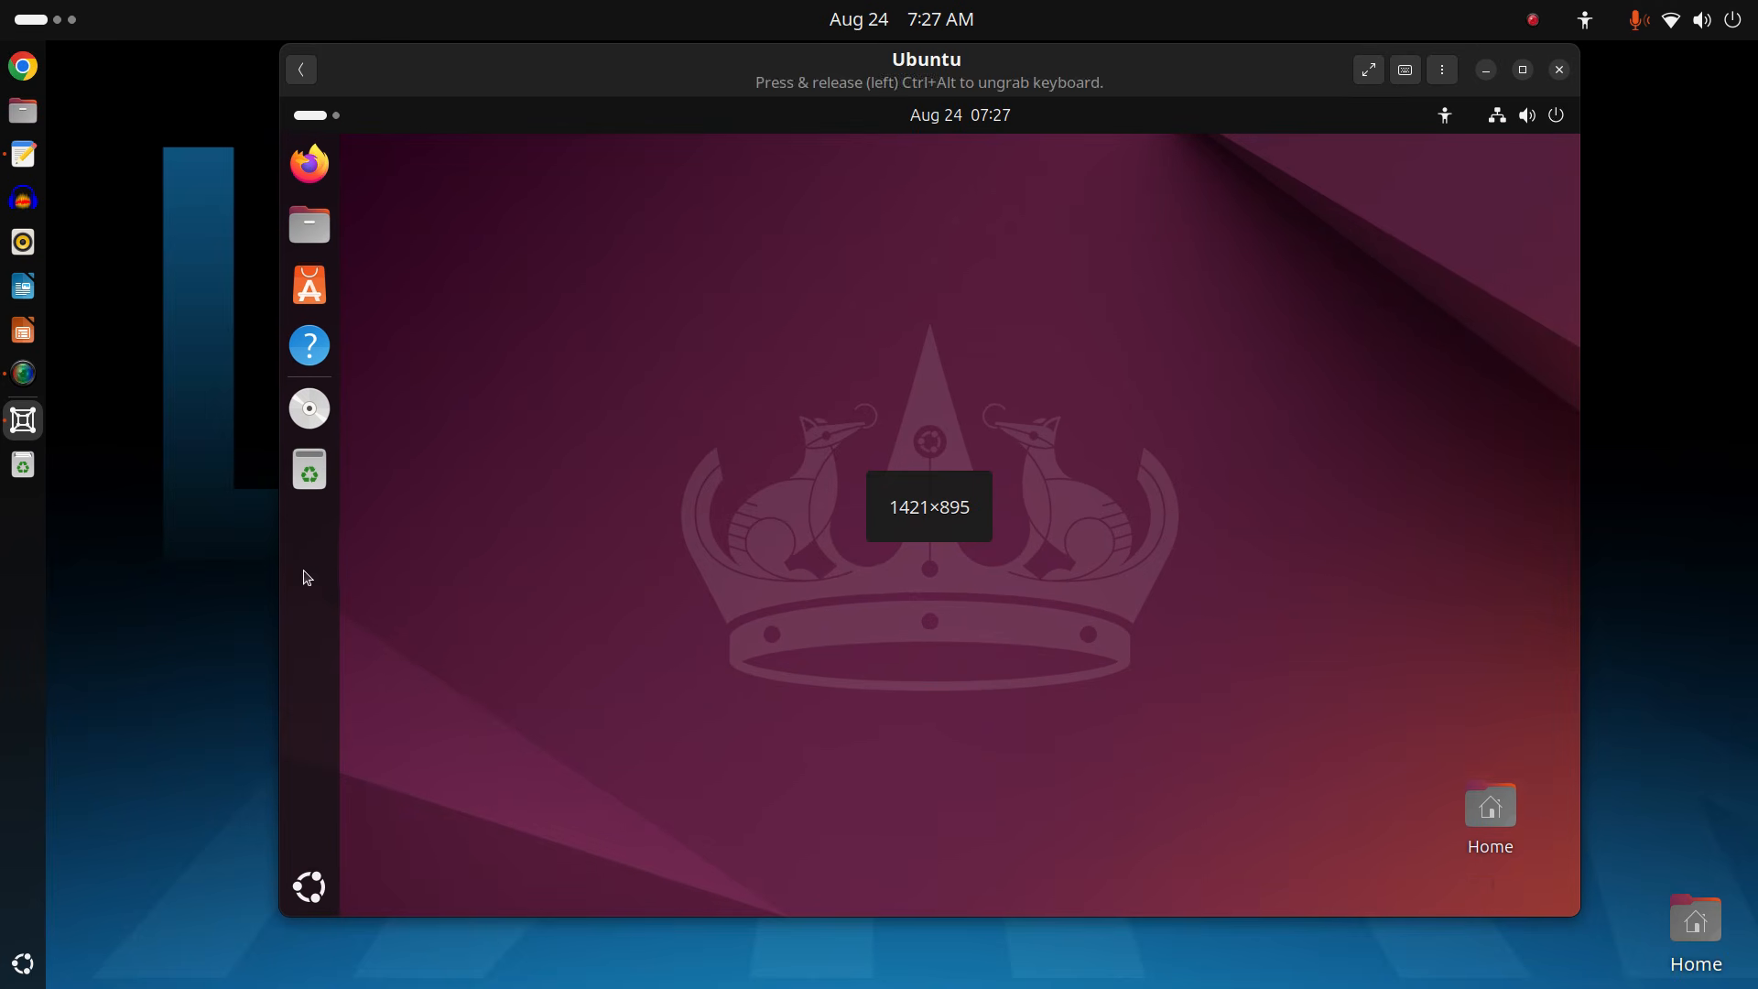
Power off the Ubuntu guest from its Quick Settings power menu and confirm the shutdown.
{"action": "left_click", "coordinate": [1553, 117]}
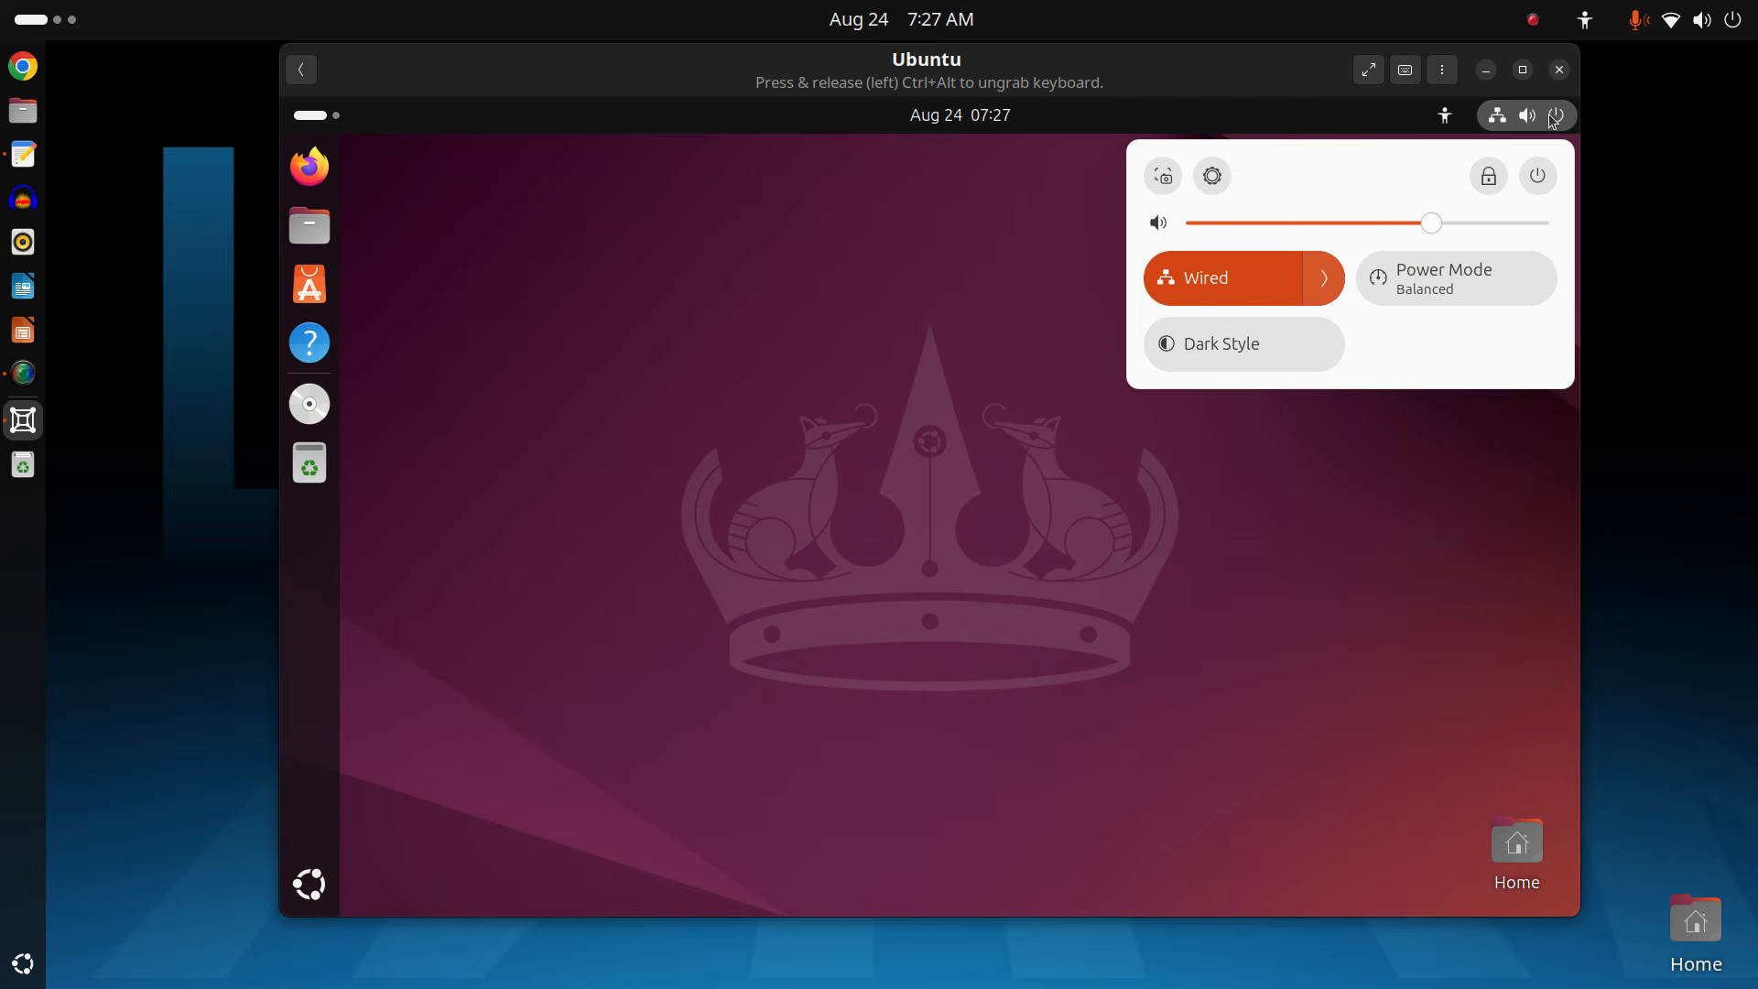
{"action": "left_click", "coordinate": [1536, 178]}
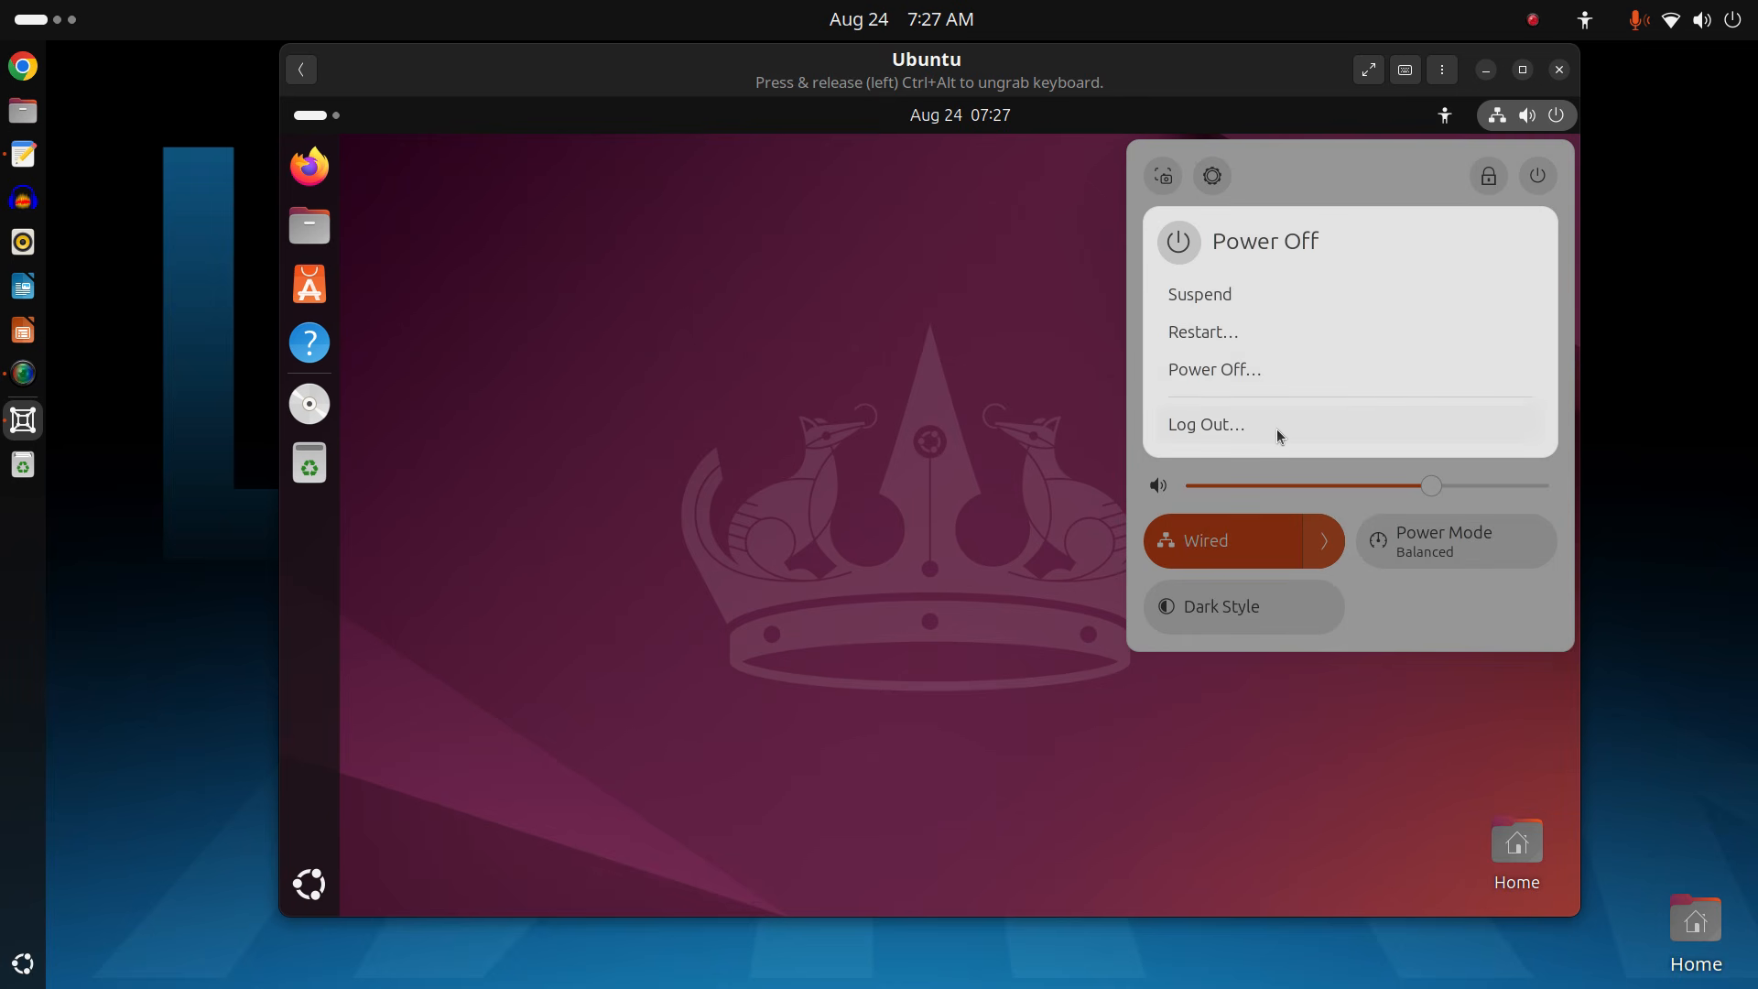
{"action": "left_click", "coordinate": [1271, 369]}
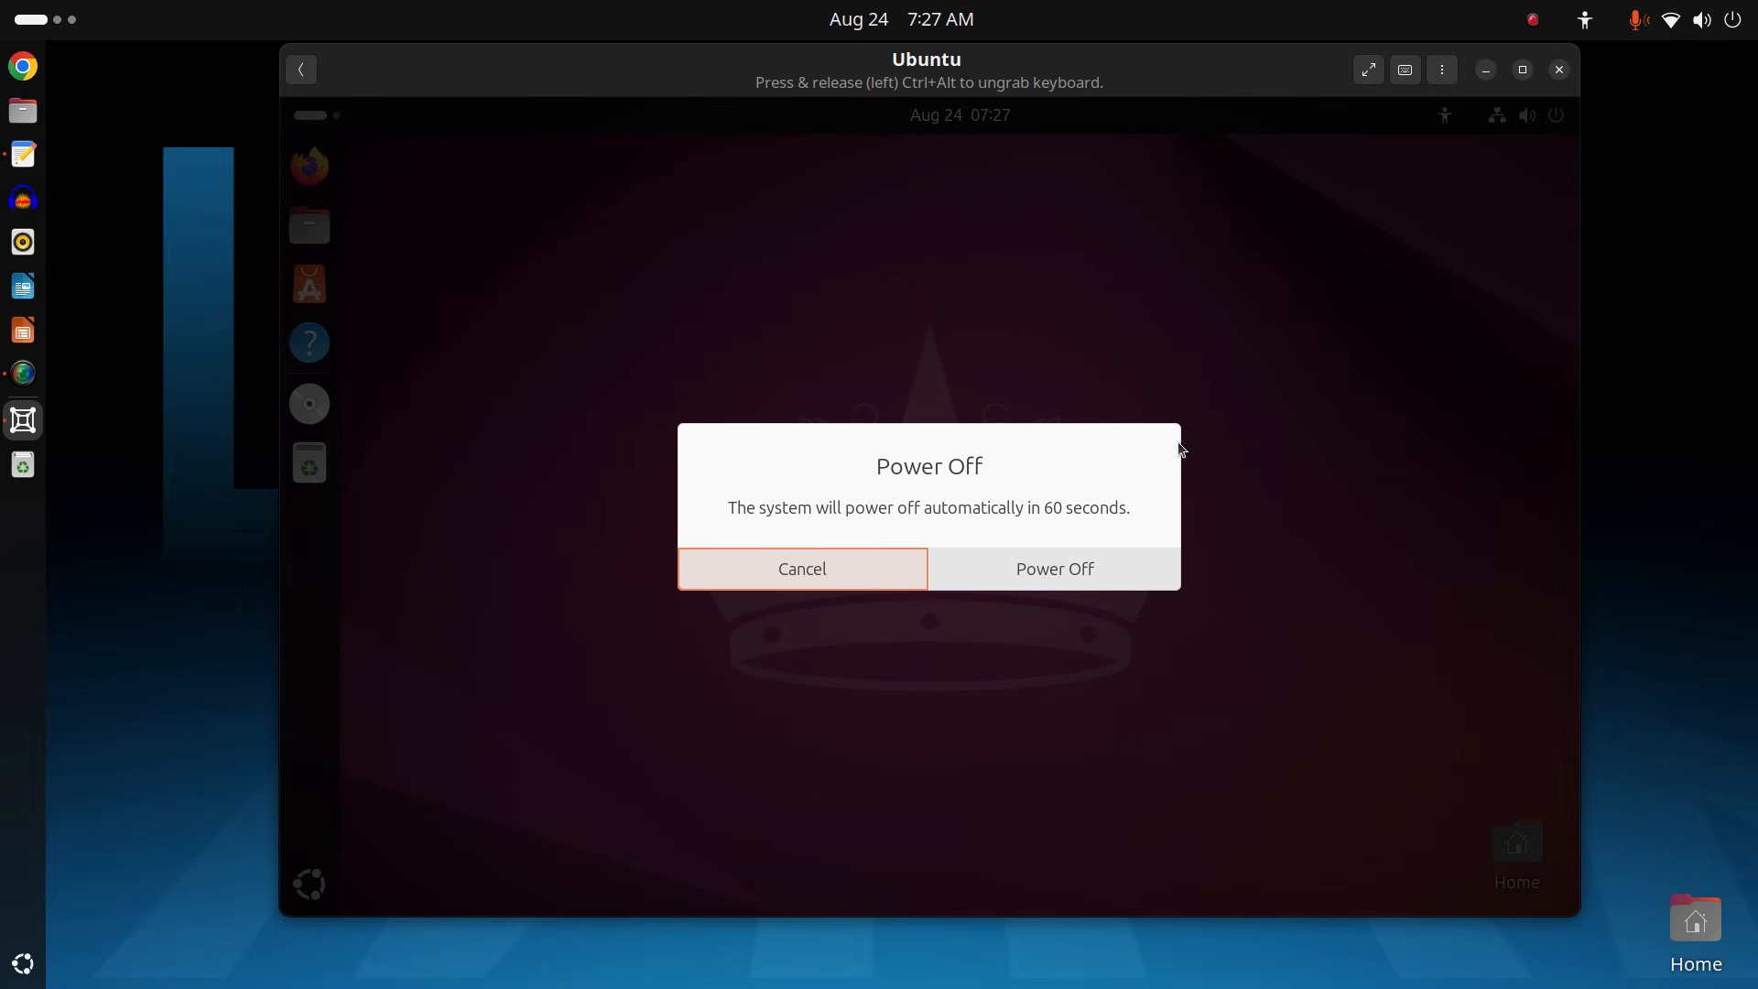
{"action": "left_click", "coordinate": [993, 564]}
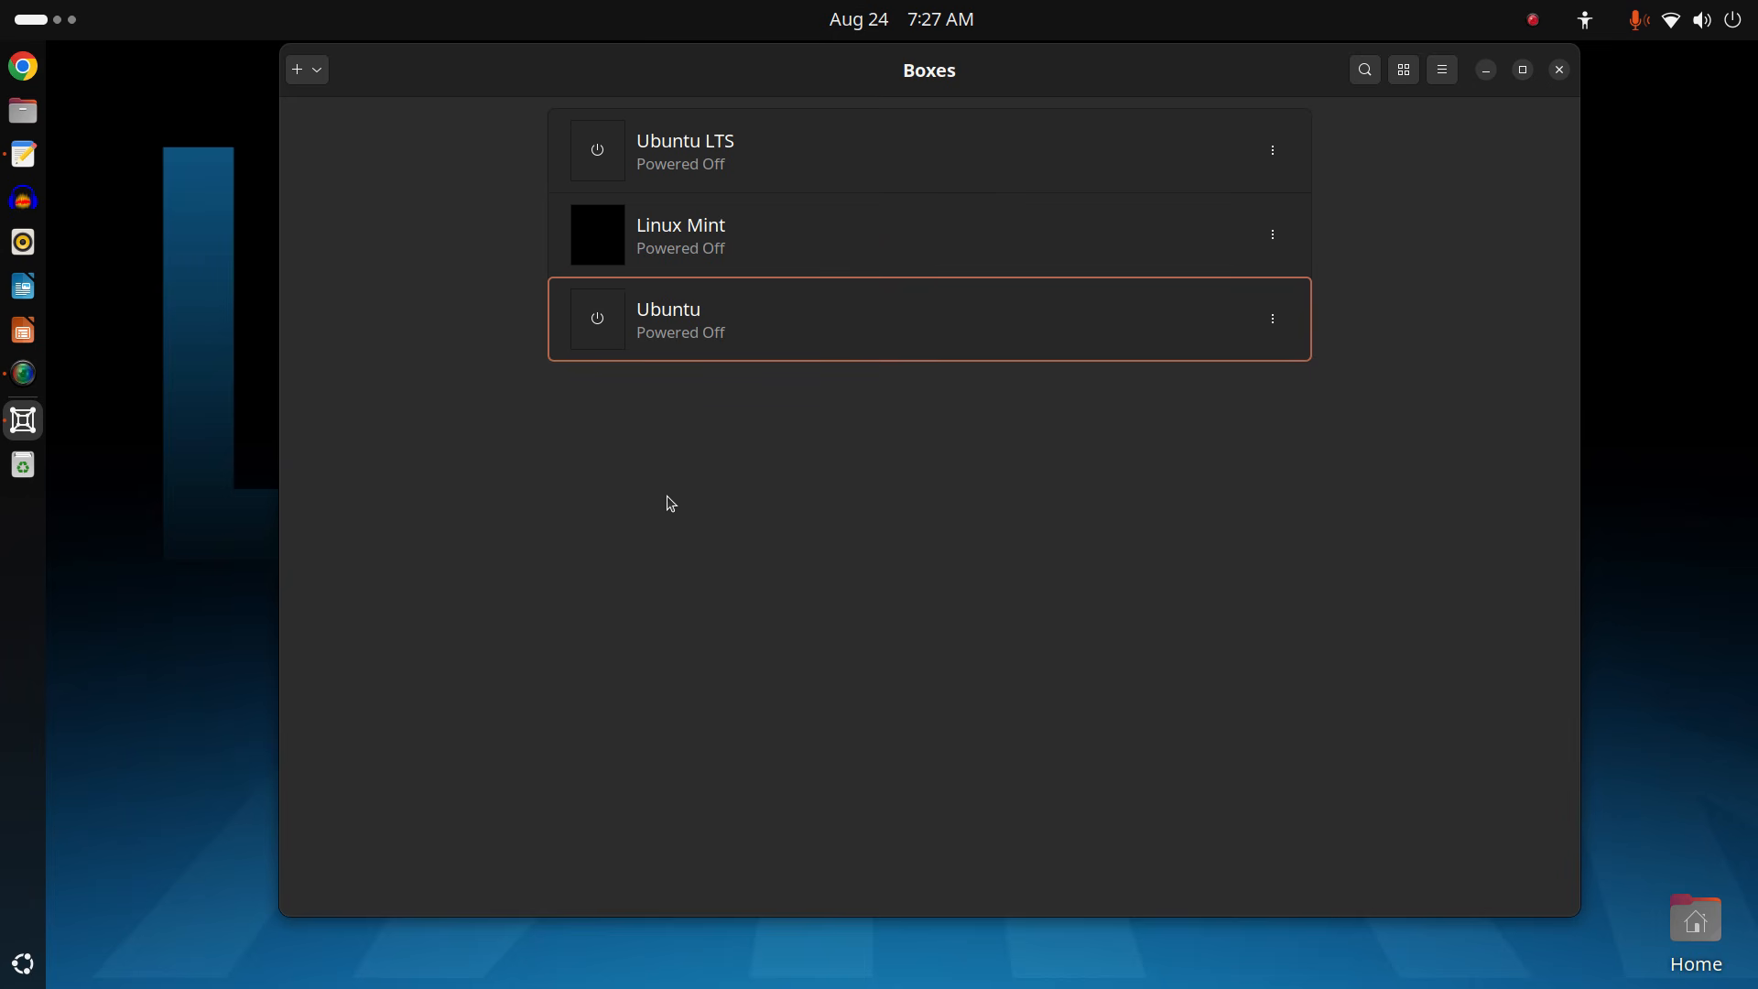
{"action": "left_click", "coordinate": [1272, 321]}
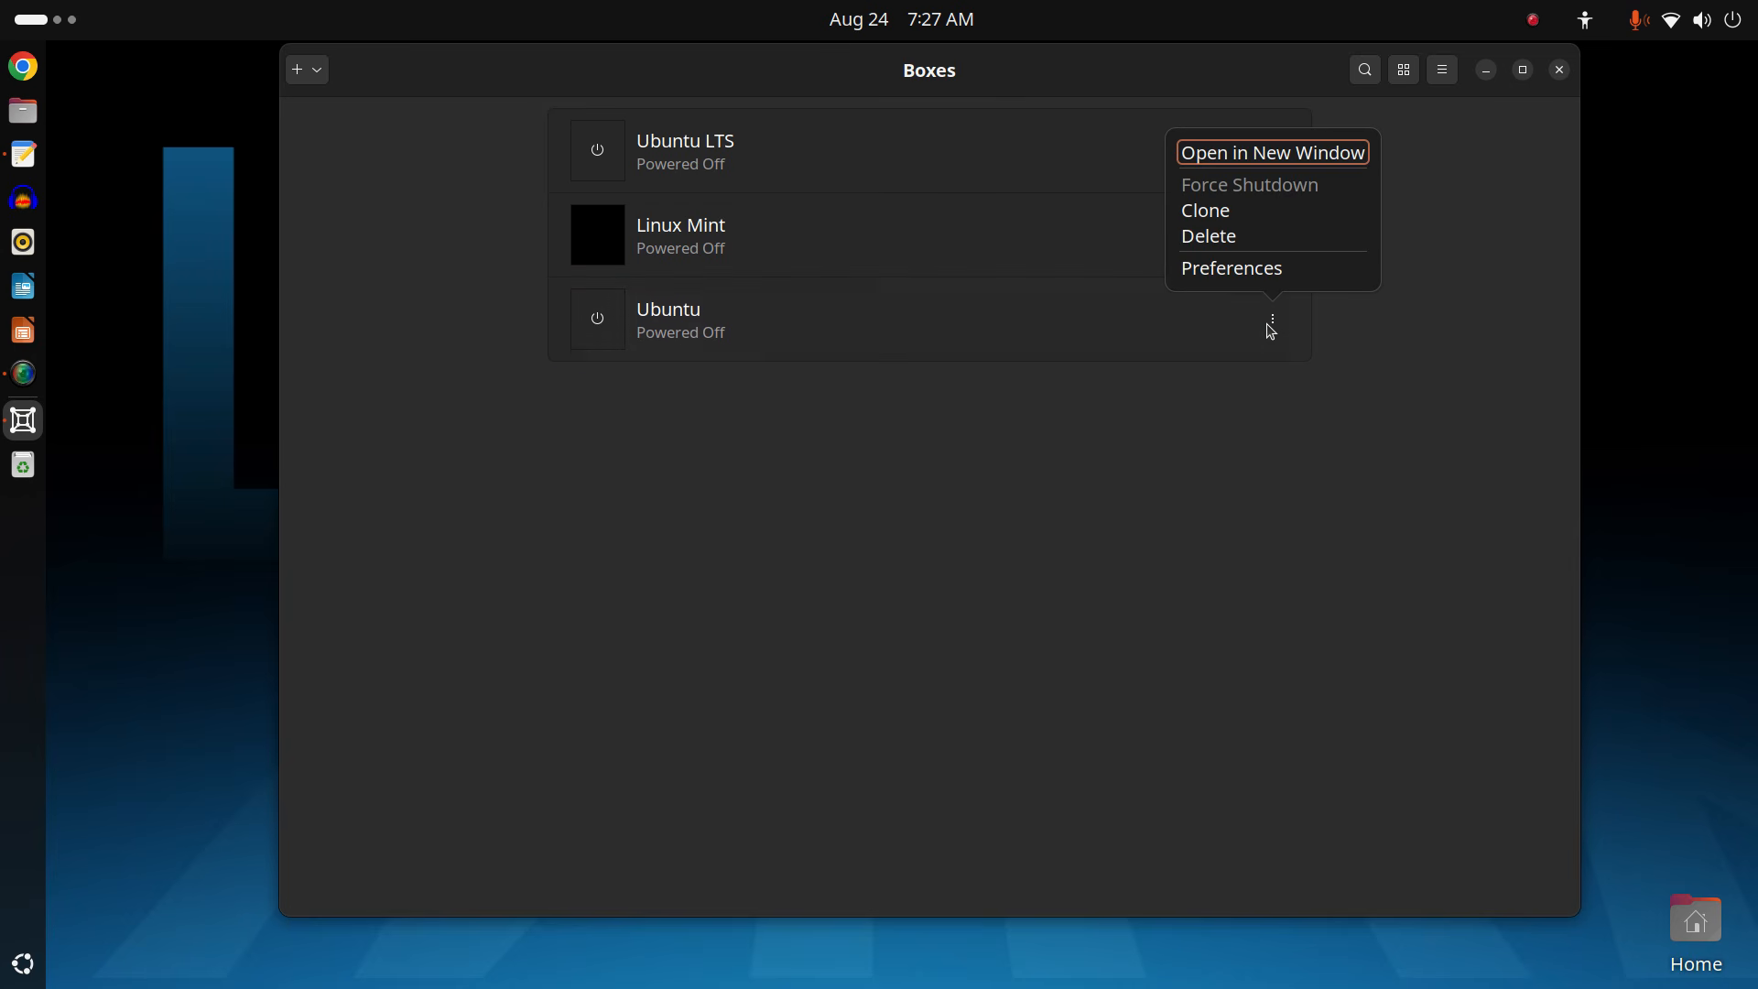
In the Ubuntu box's Preferences, lower the CPU count from 8 to 3.
{"action": "left_click", "coordinate": [1273, 268]}
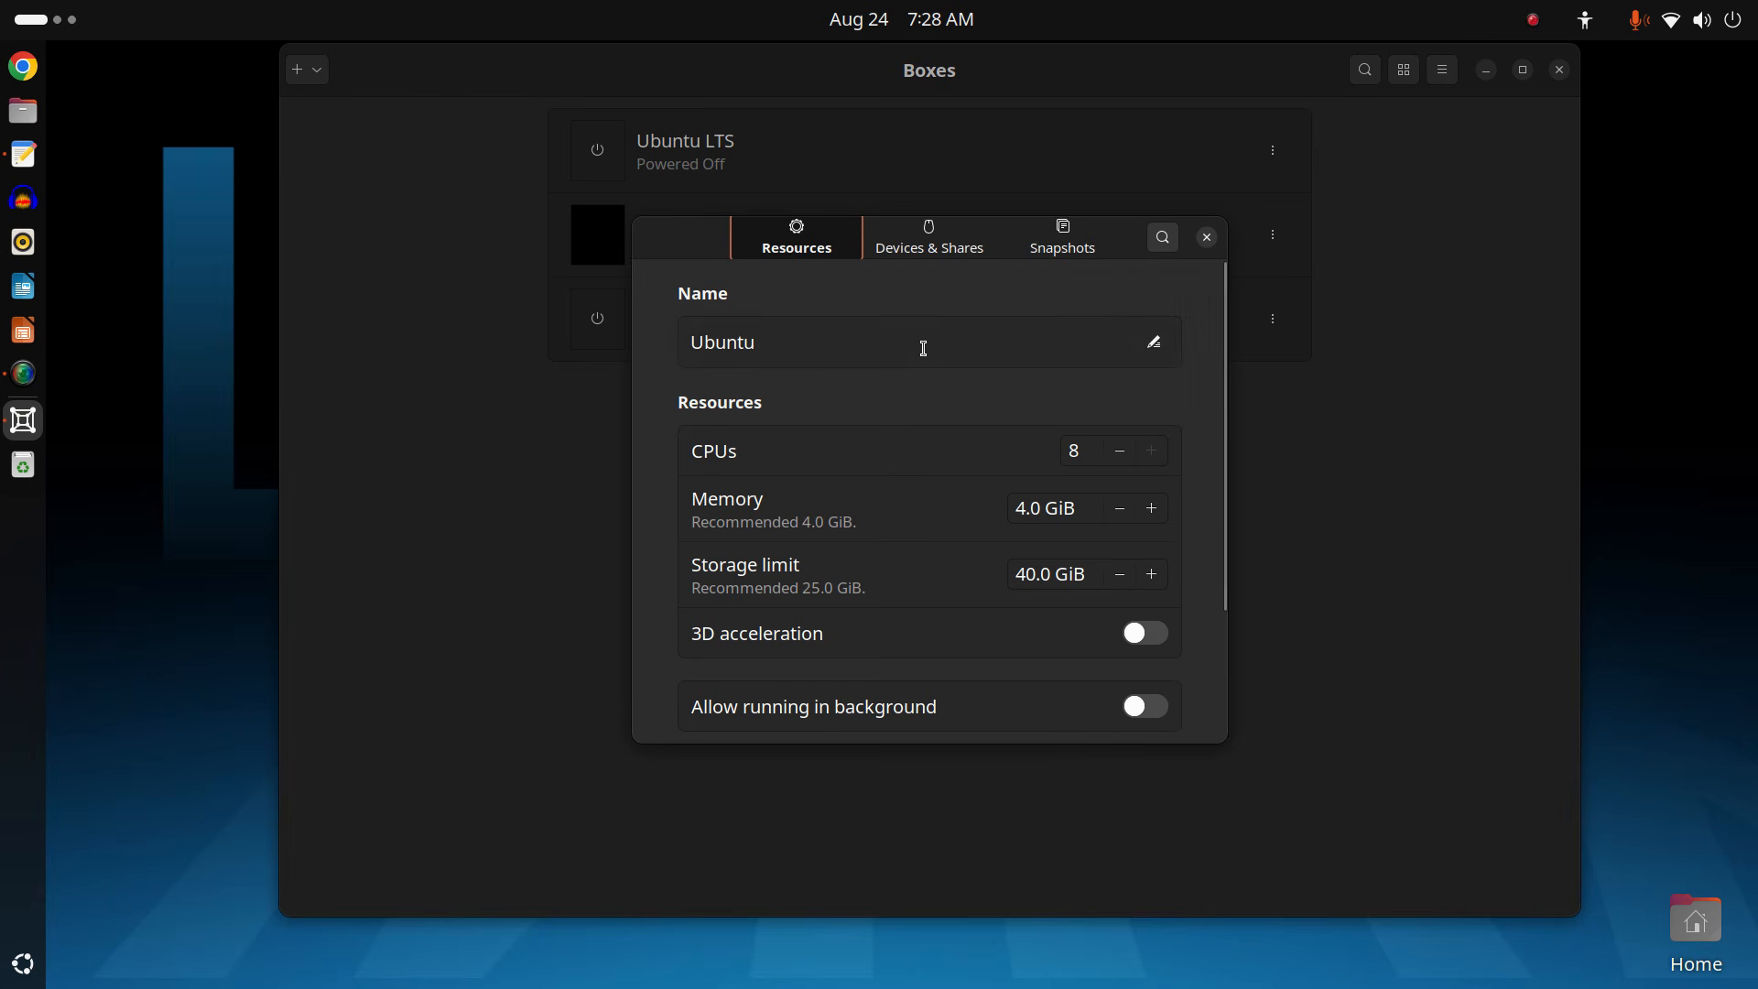
{"action": "left_click", "coordinate": [1118, 452]}
{"action": "left_click", "coordinate": [1119, 453]}
{"action": "left_click", "coordinate": [1119, 452]}
{"action": "left_click", "coordinate": [1120, 454]}
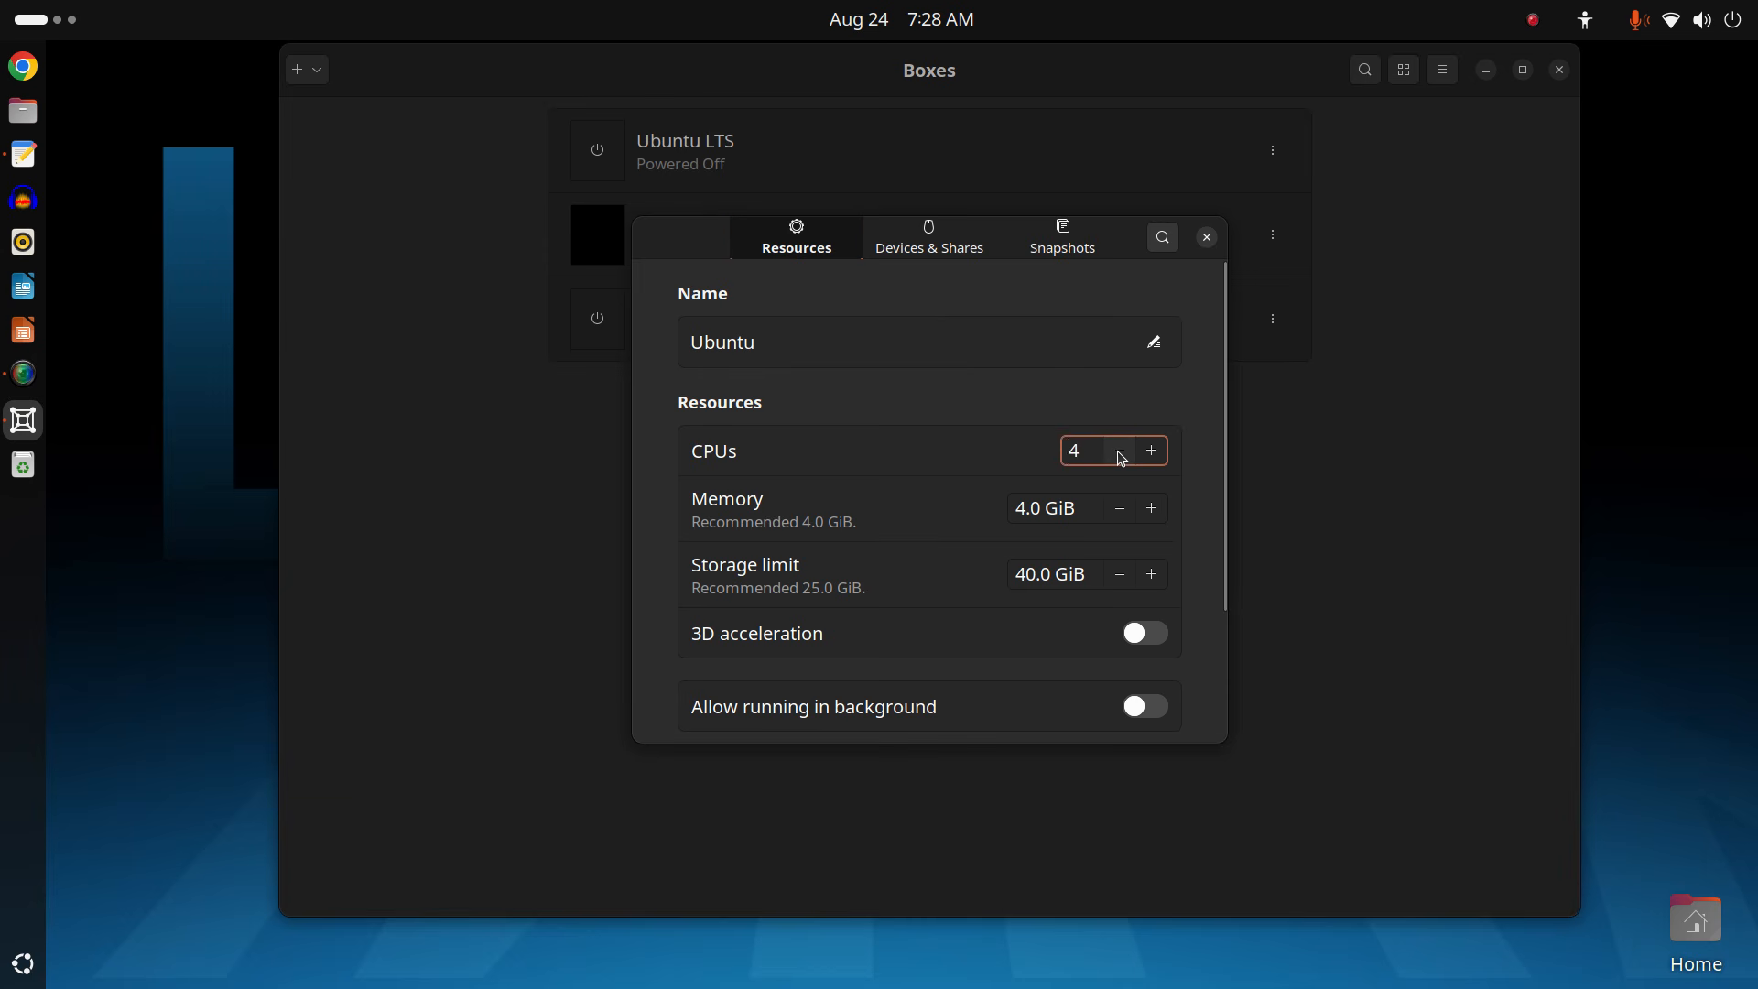
{"action": "left_click", "coordinate": [1120, 454]}
{"action": "scroll", "coordinate": [1204, 695], "scroll_direction": "down", "scroll_amount": 3}
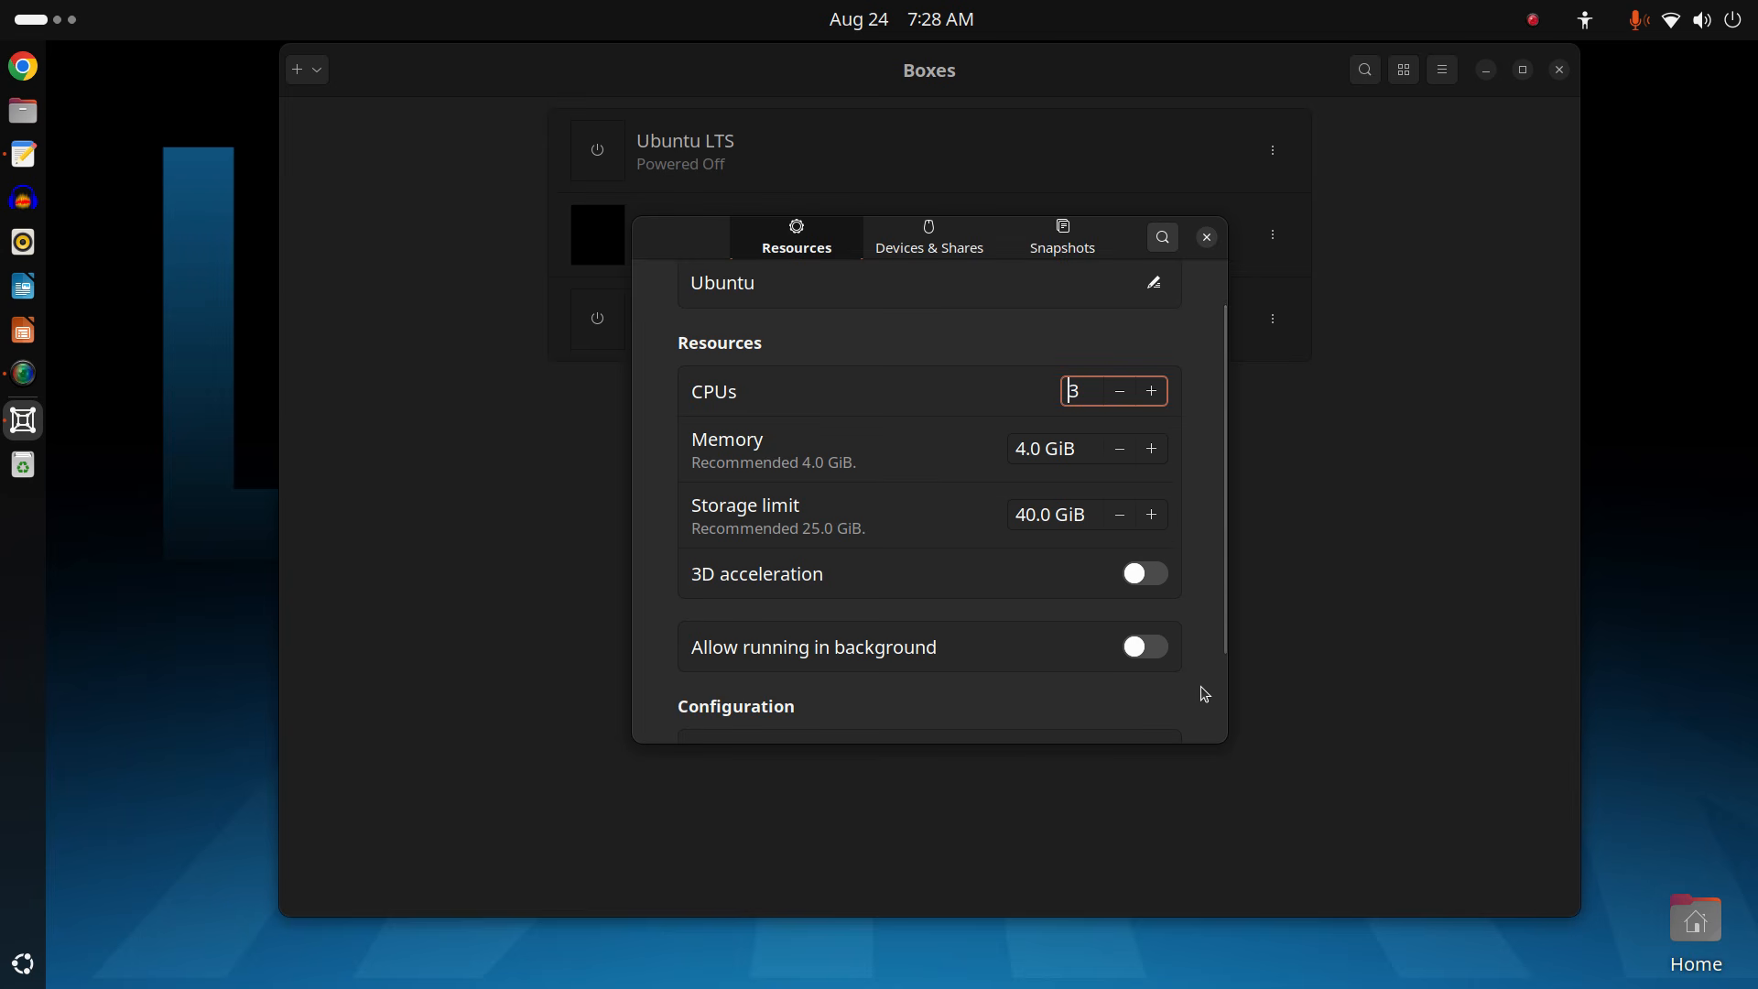
{"action": "scroll", "coordinate": [1204, 694], "scroll_direction": "down", "scroll_amount": 1}
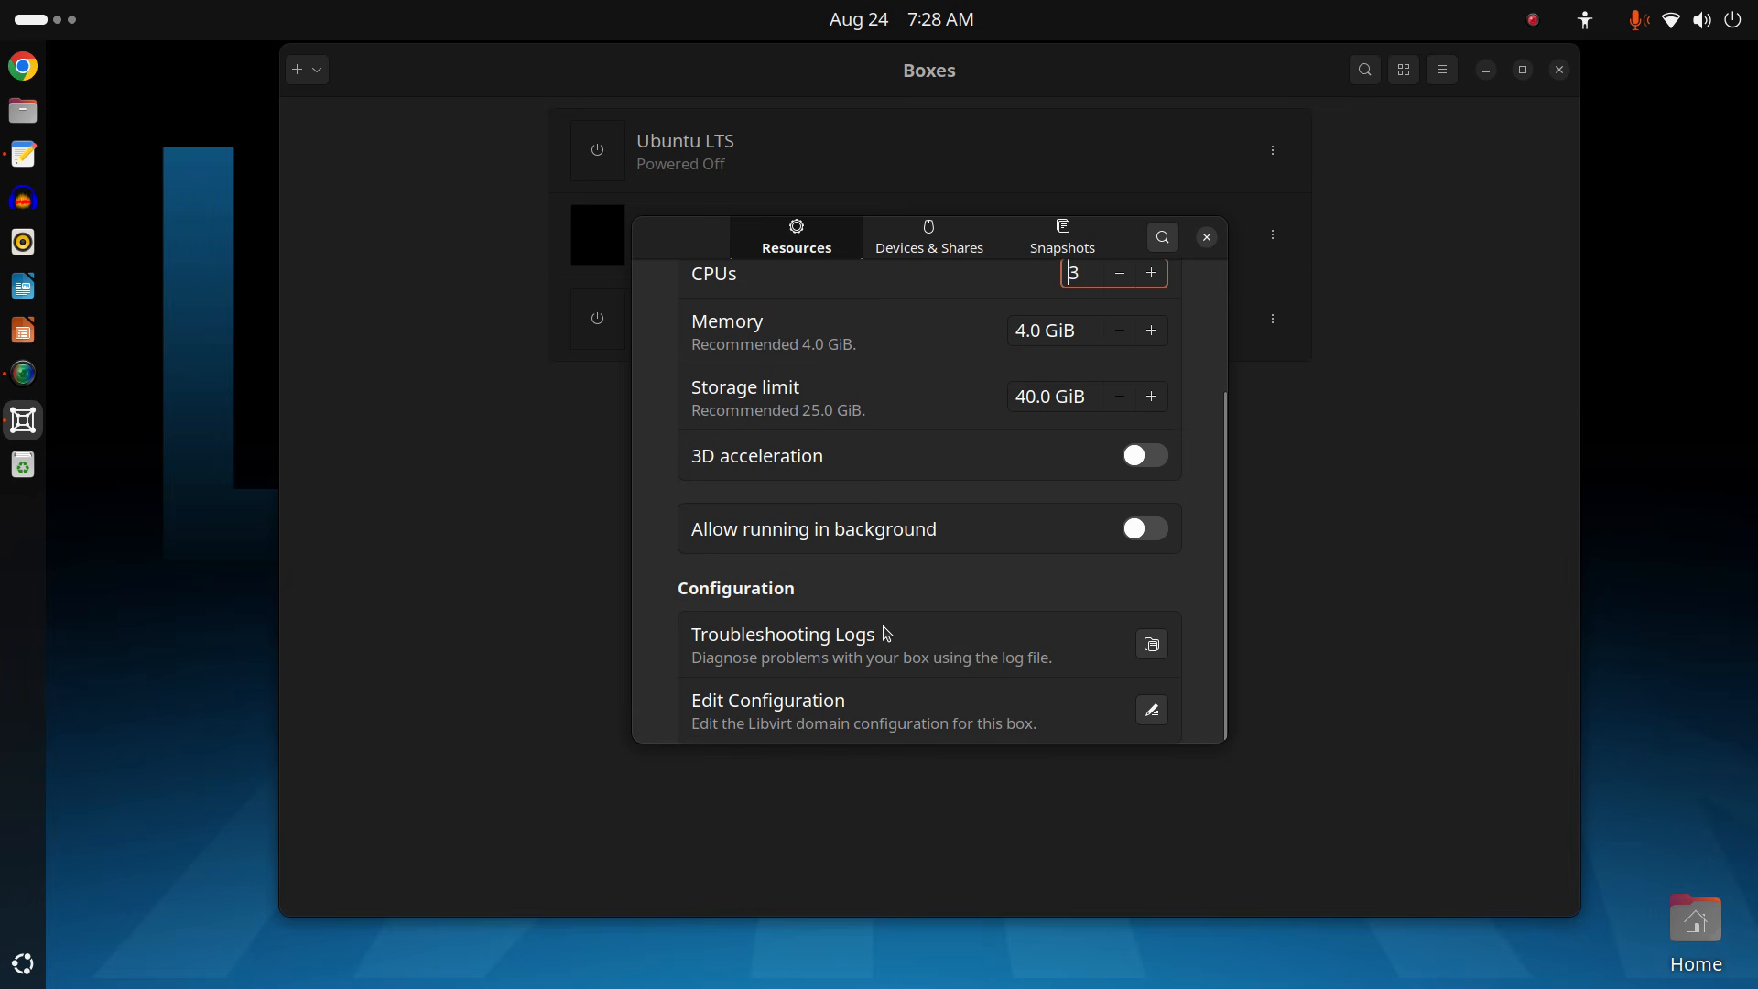
{"action": "scroll", "coordinate": [1025, 657], "scroll_direction": "up", "scroll_amount": 4}
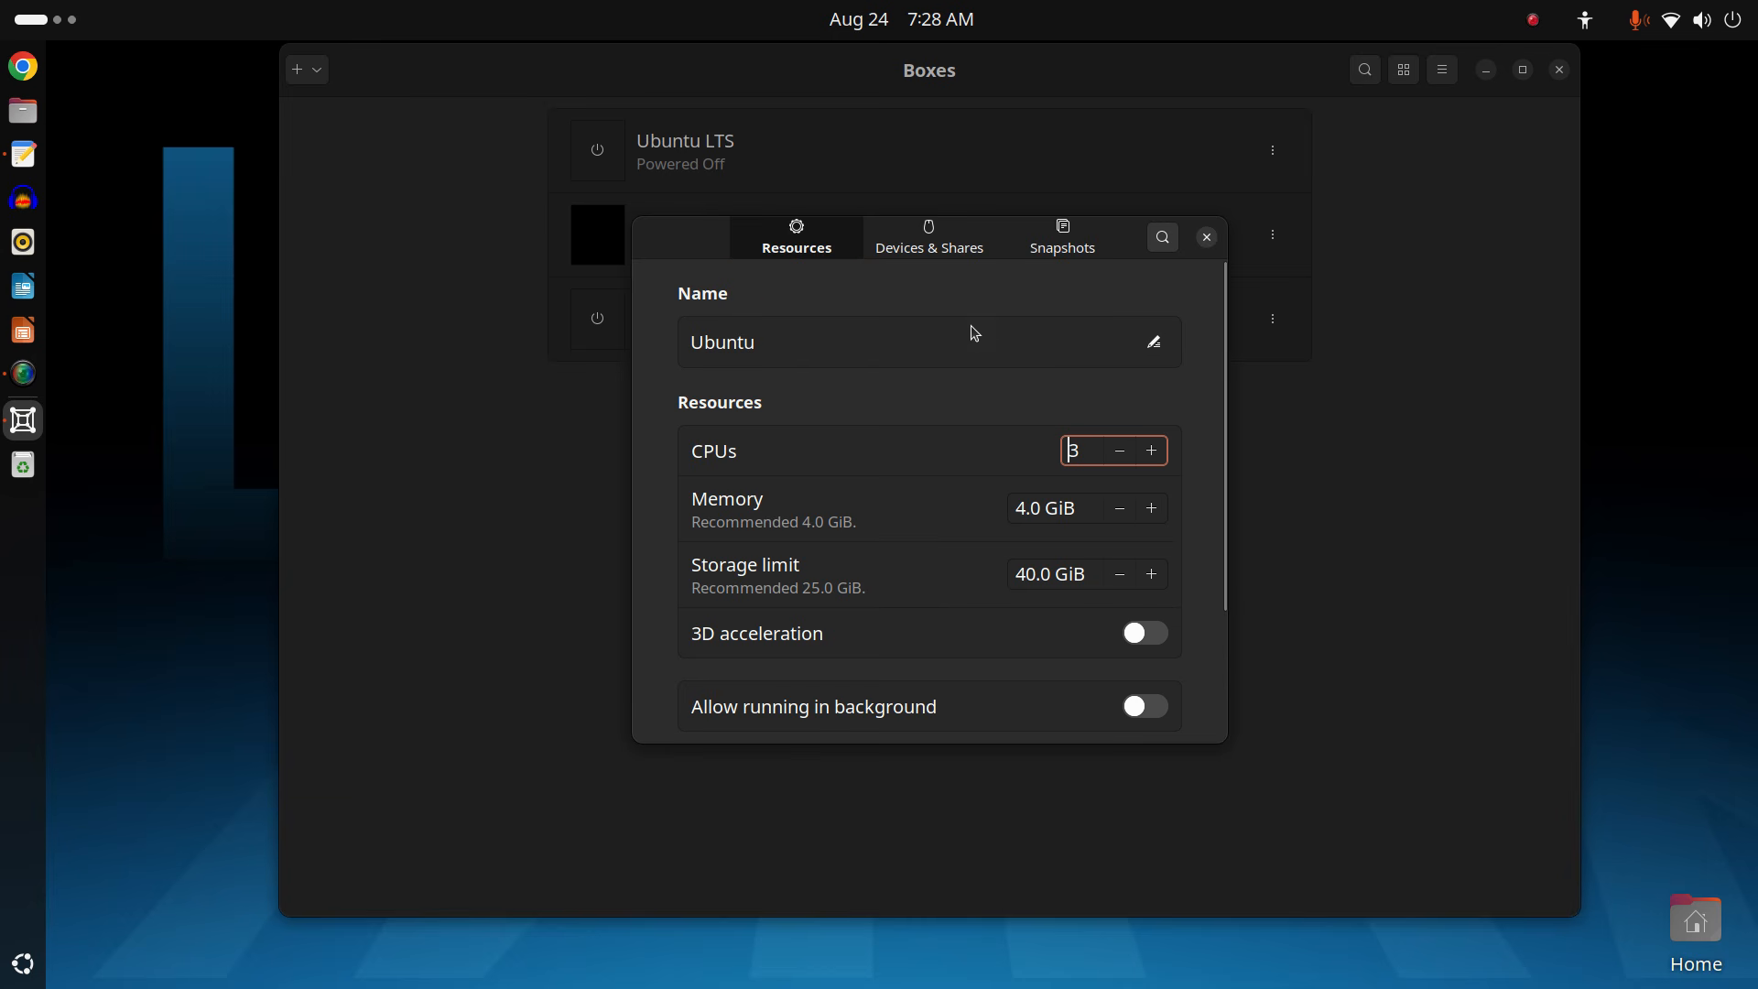
{"action": "left_click", "coordinate": [940, 259]}
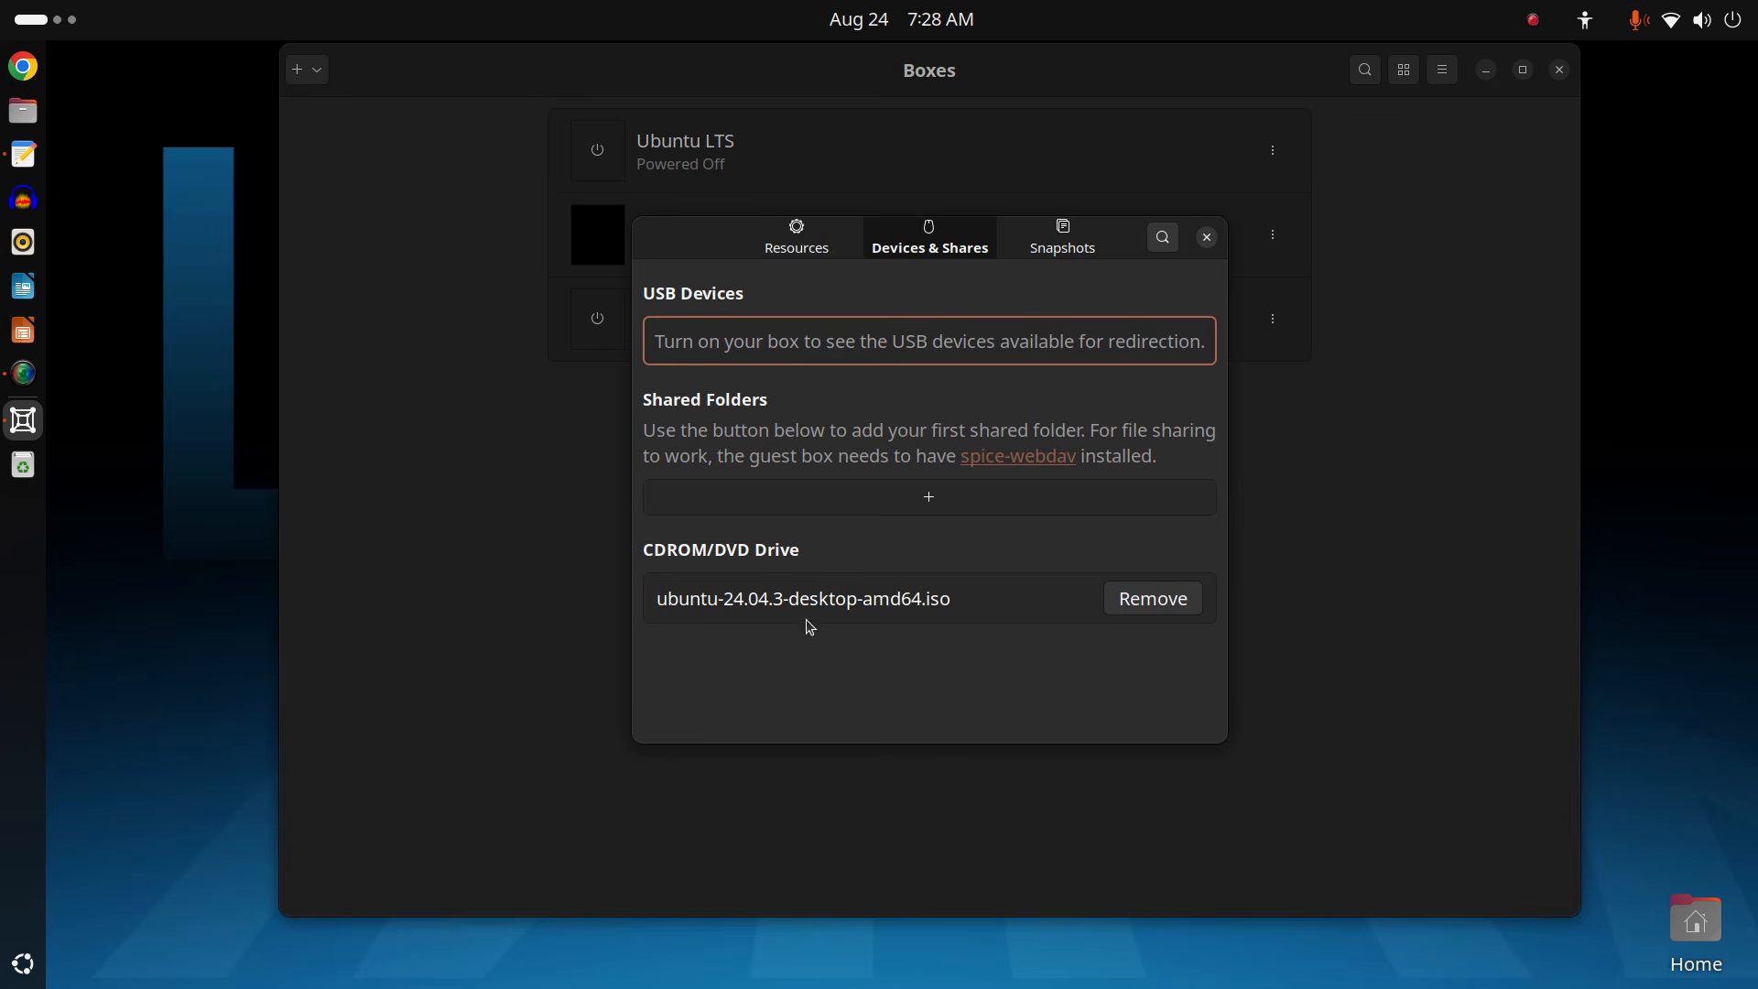
Remove ubuntu-24.04.3-desktop-amd64.iso from the Ubuntu box's CDROM/DVD drive.
{"action": "left_click", "coordinate": [1147, 603]}
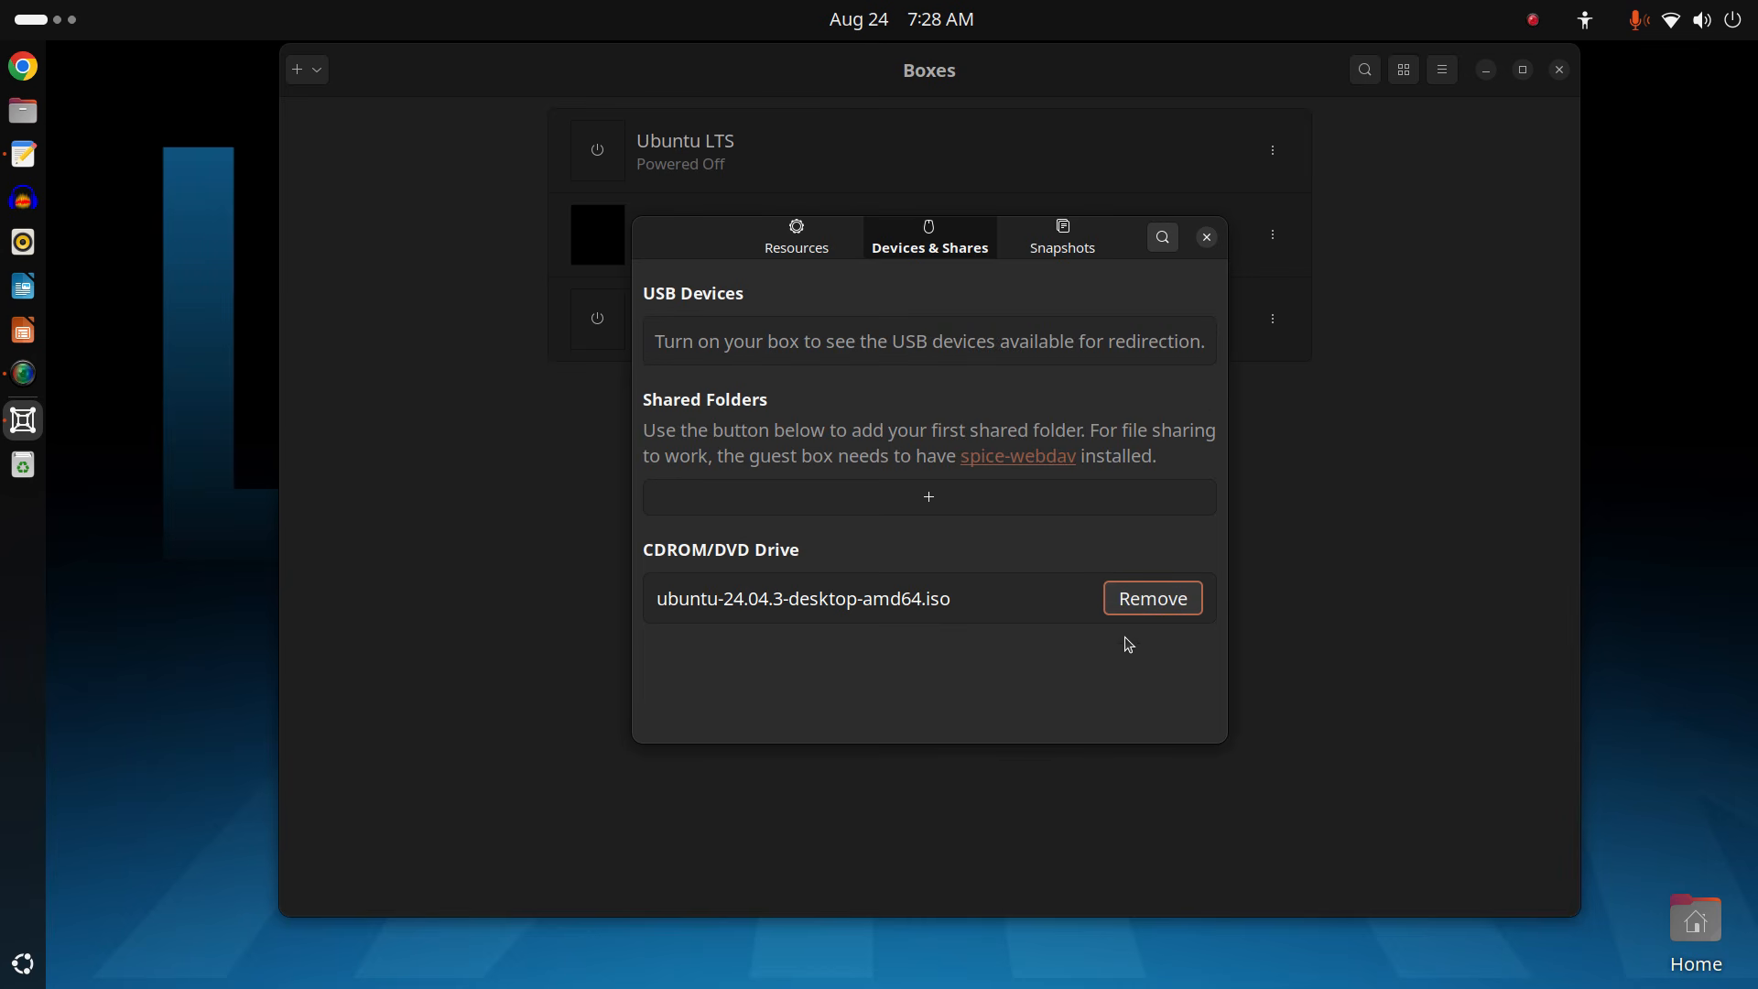
{"action": "left_click", "coordinate": [1138, 607]}
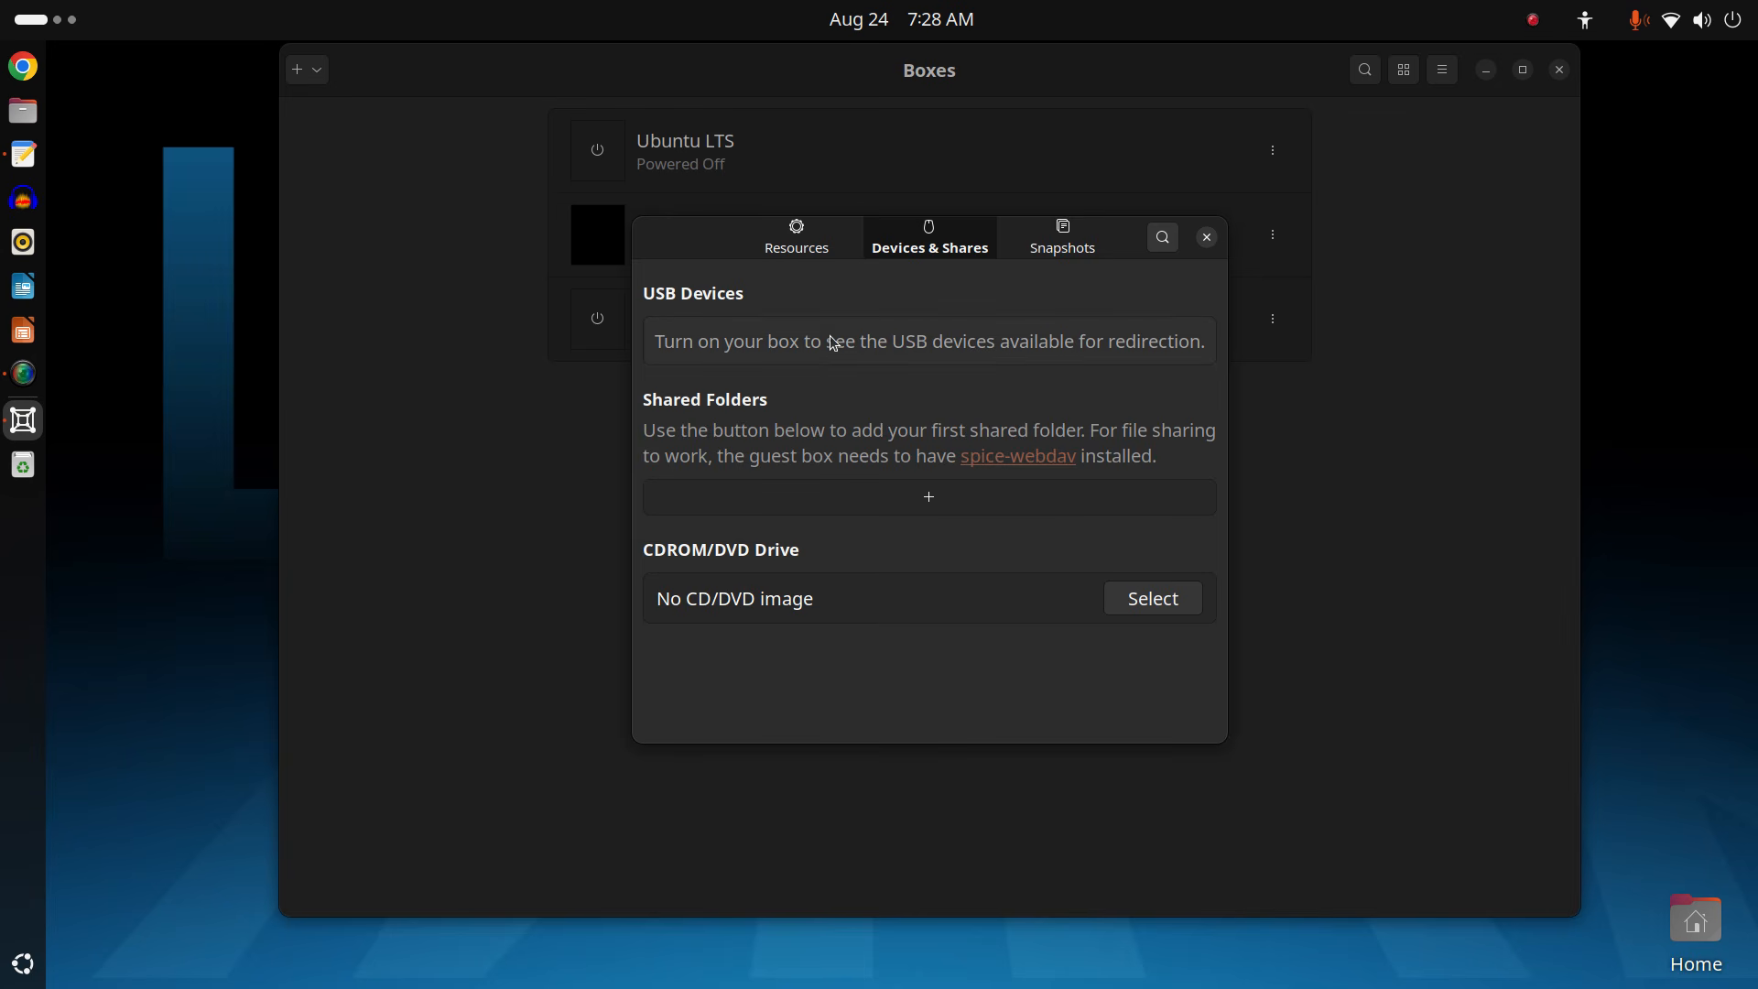
{"action": "left_click", "coordinate": [911, 347]}
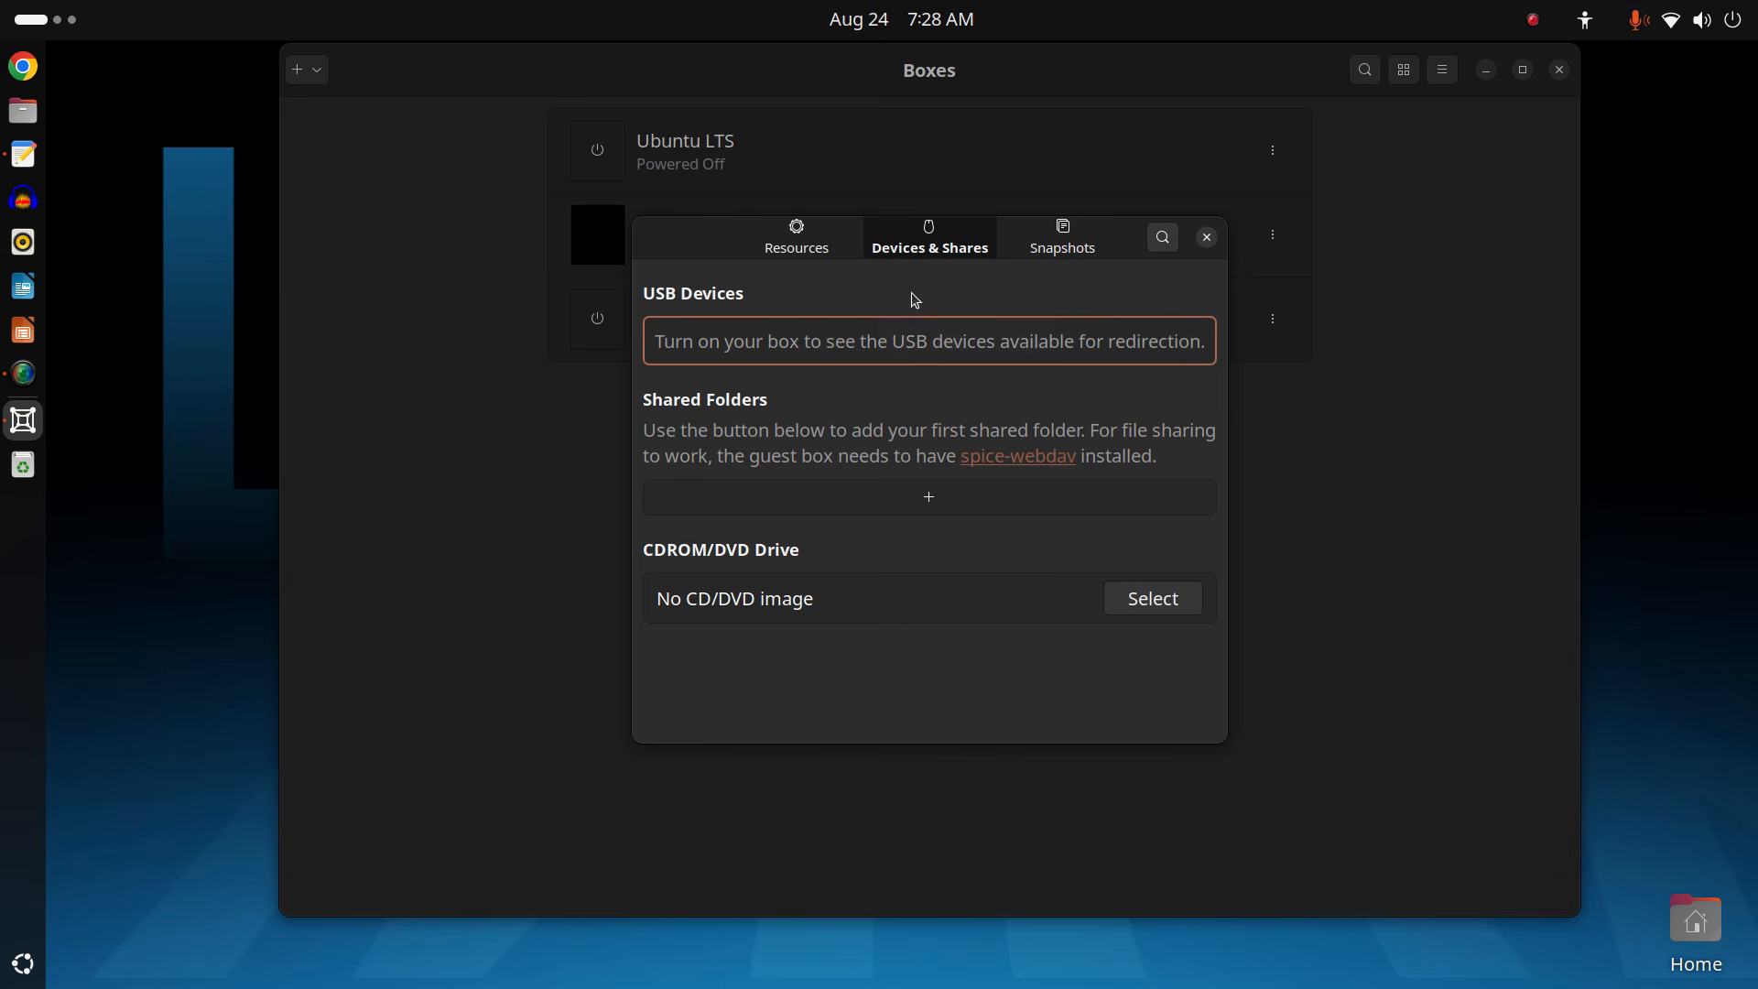
{"action": "left_click", "coordinate": [1076, 254]}
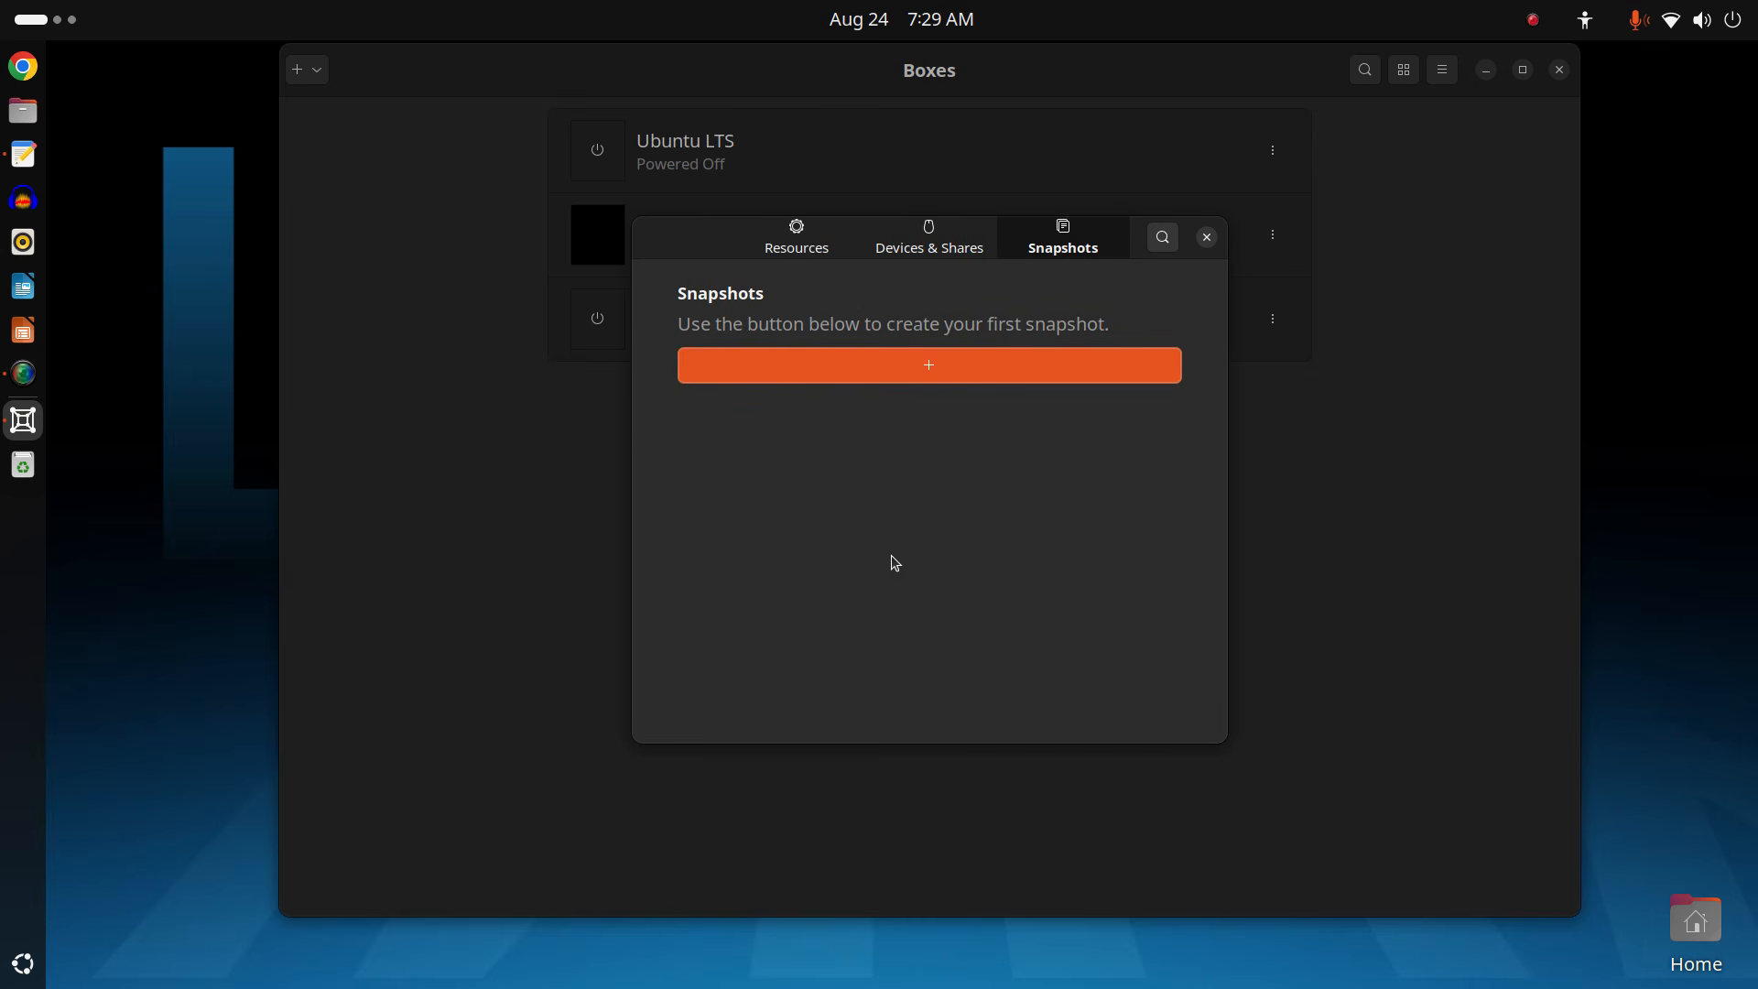
Create a new snapshot of the Ubuntu box and close its Preferences dialog.
{"action": "left_click", "coordinate": [930, 378]}
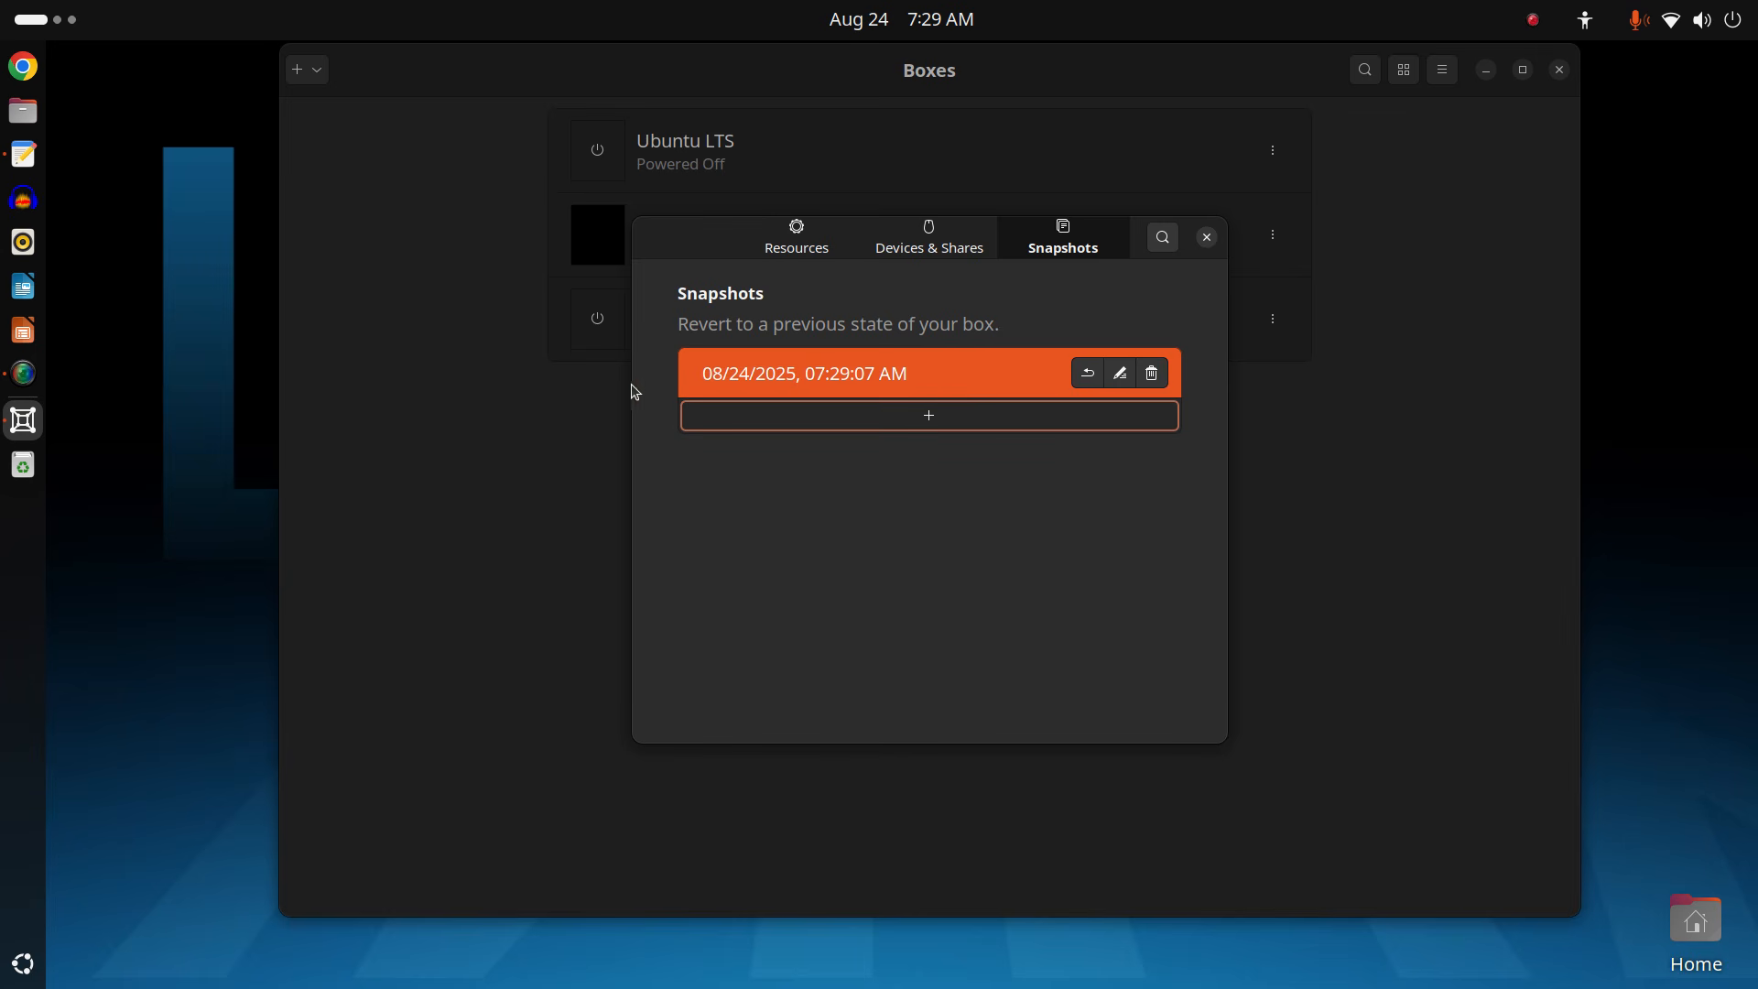
{"action": "left_click", "coordinate": [1208, 239]}
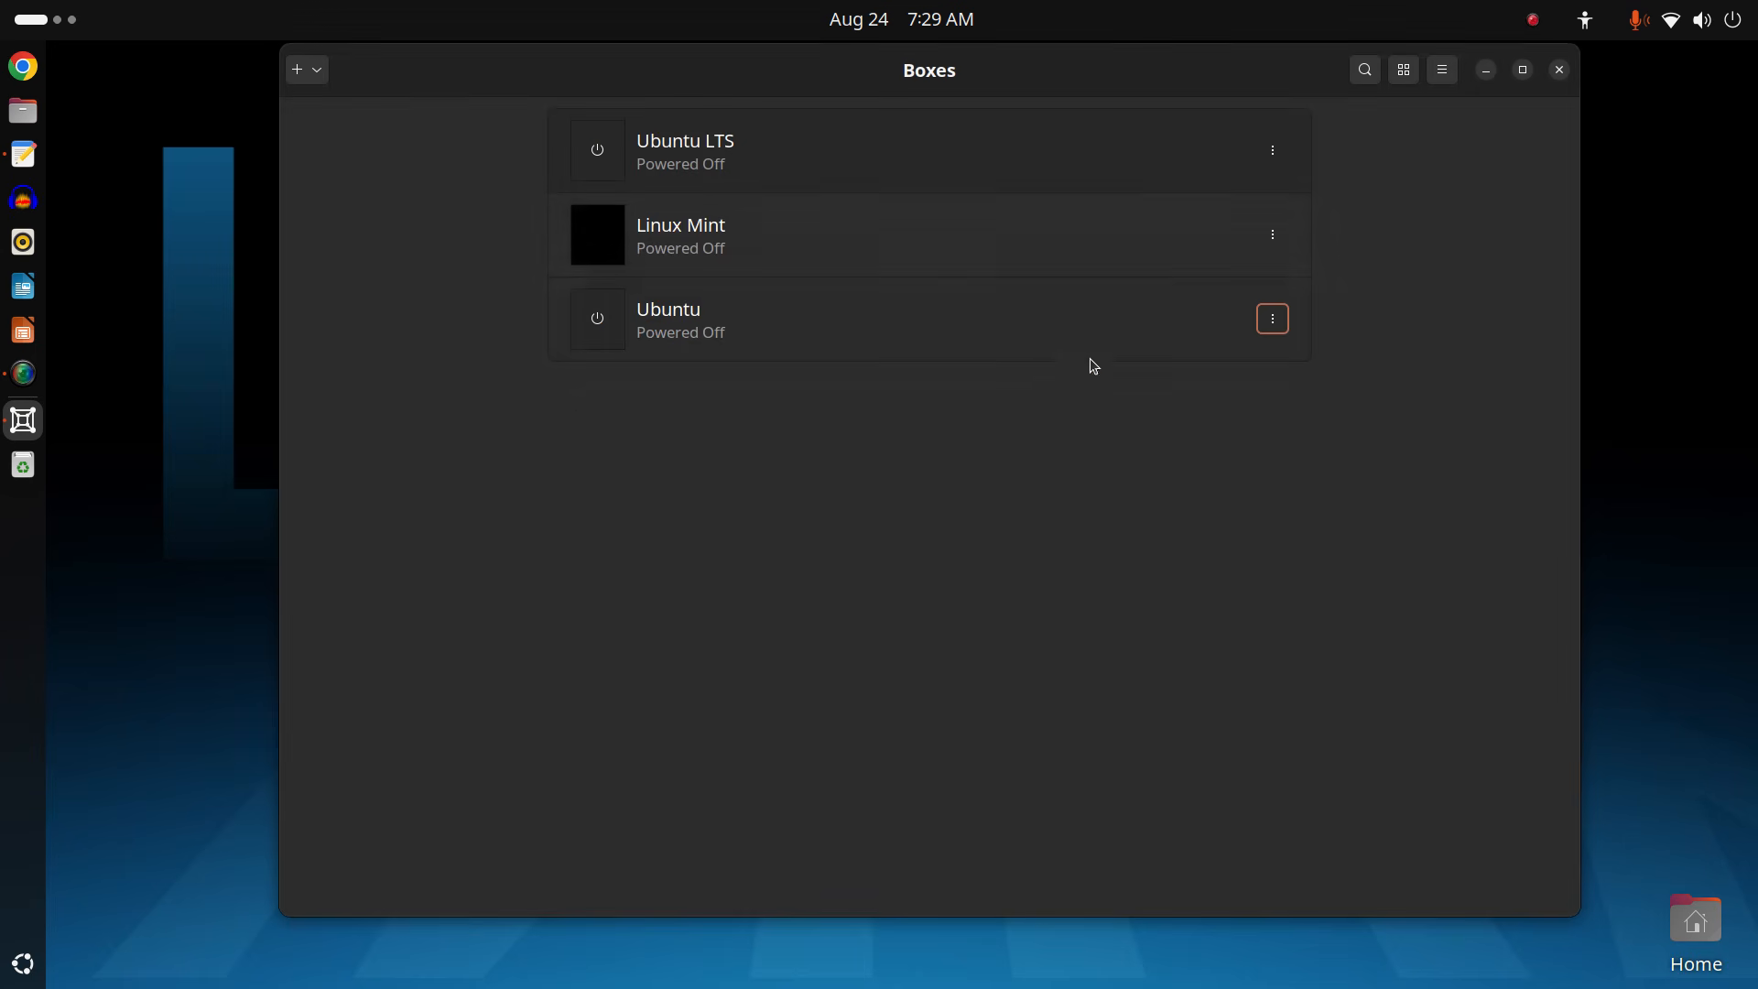
{"action": "left_click", "coordinate": [596, 328]}
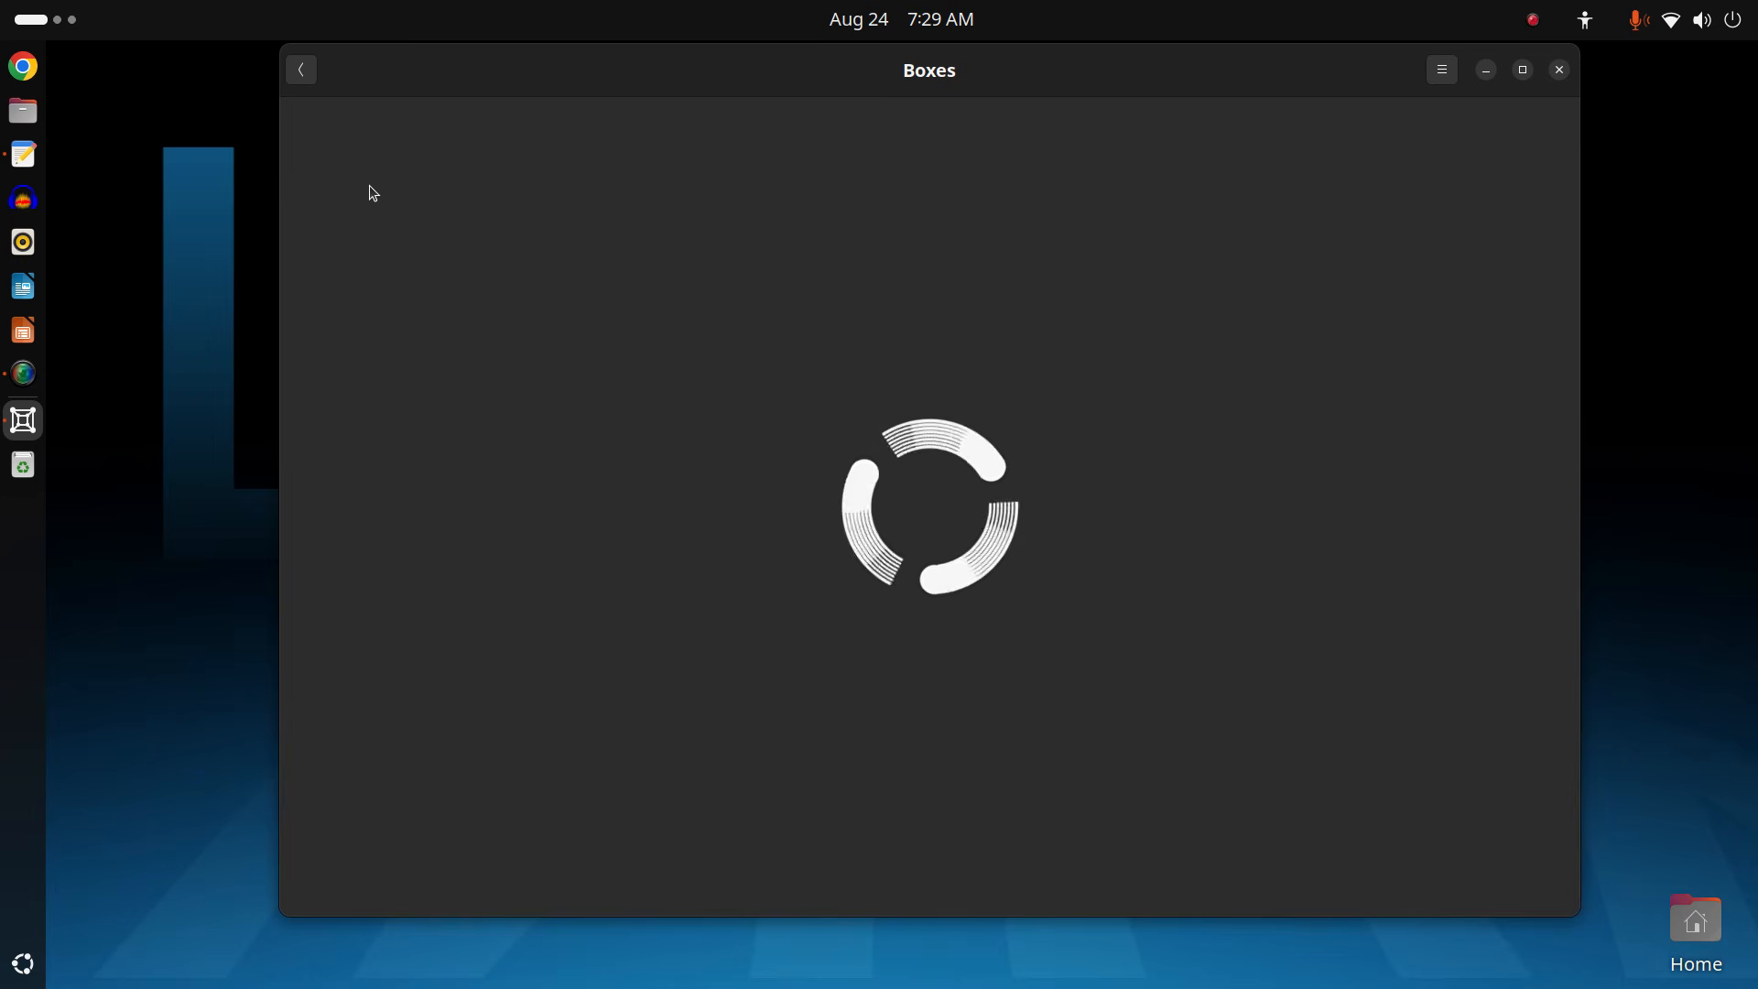
{"action": "left_click", "coordinate": [302, 73]}
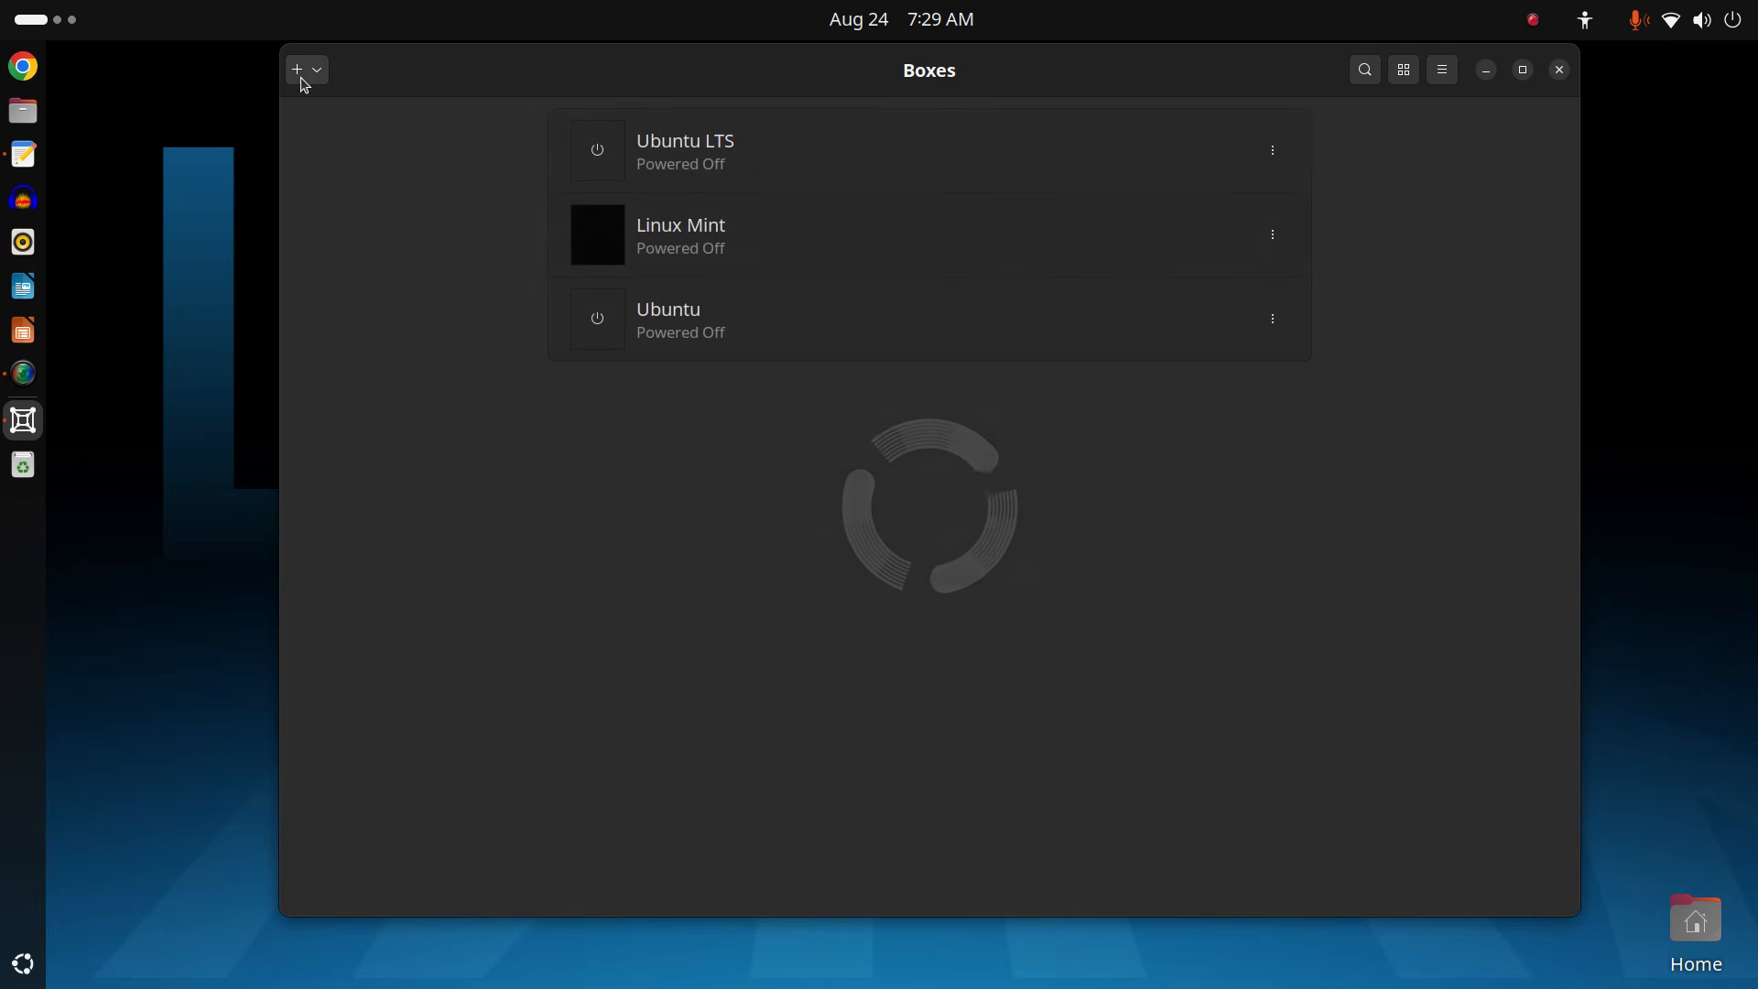
{"action": "left_click", "coordinate": [1560, 71]}
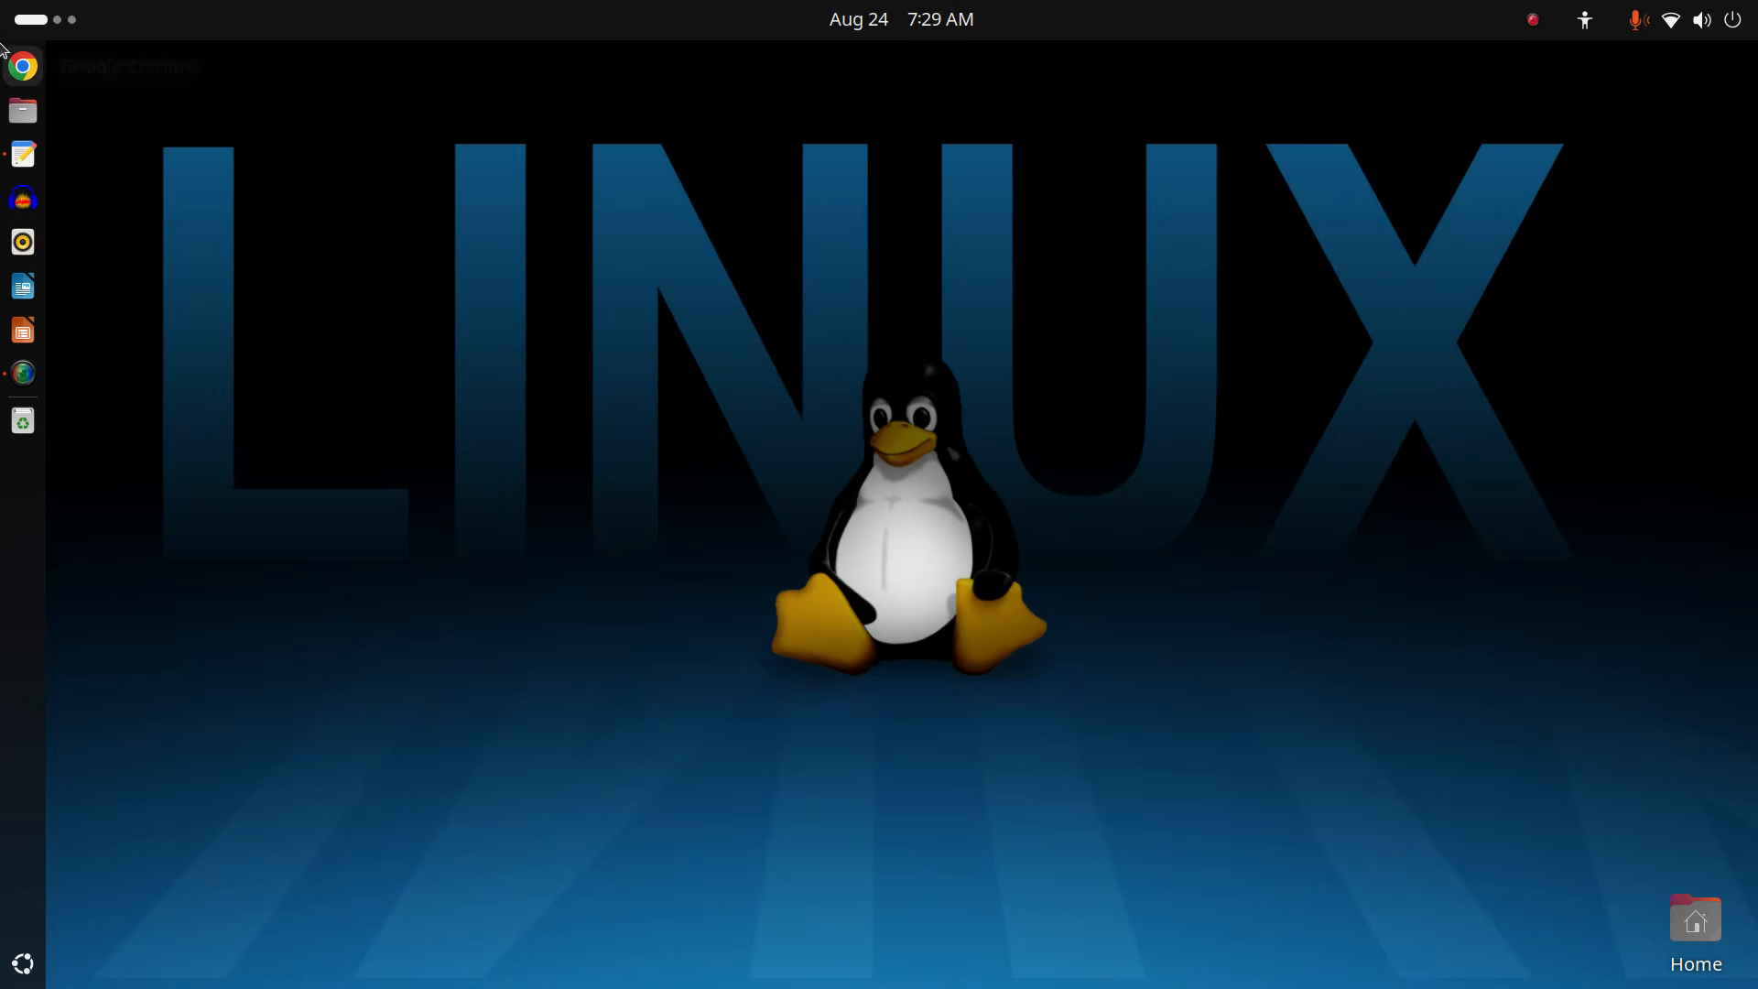
{"action": "mouse_move", "coordinate": [2, 4]}
{"action": "type", "text": "boxes"}
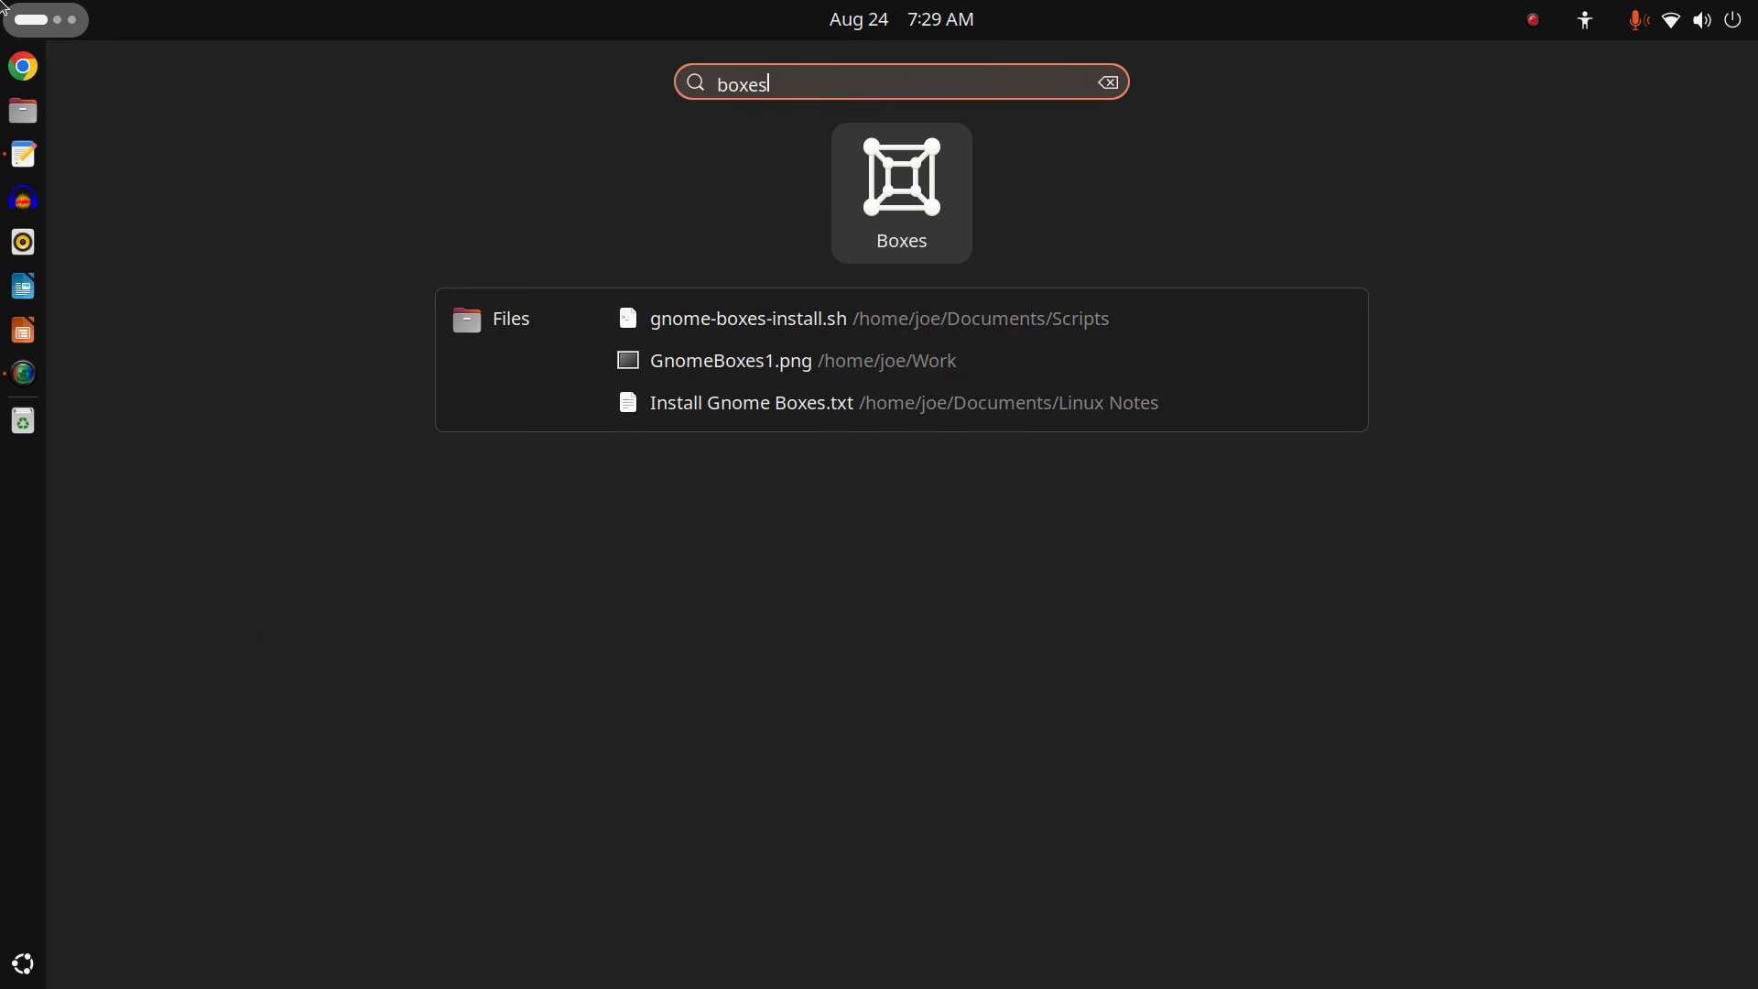
{"action": "key", "text": "Return"}
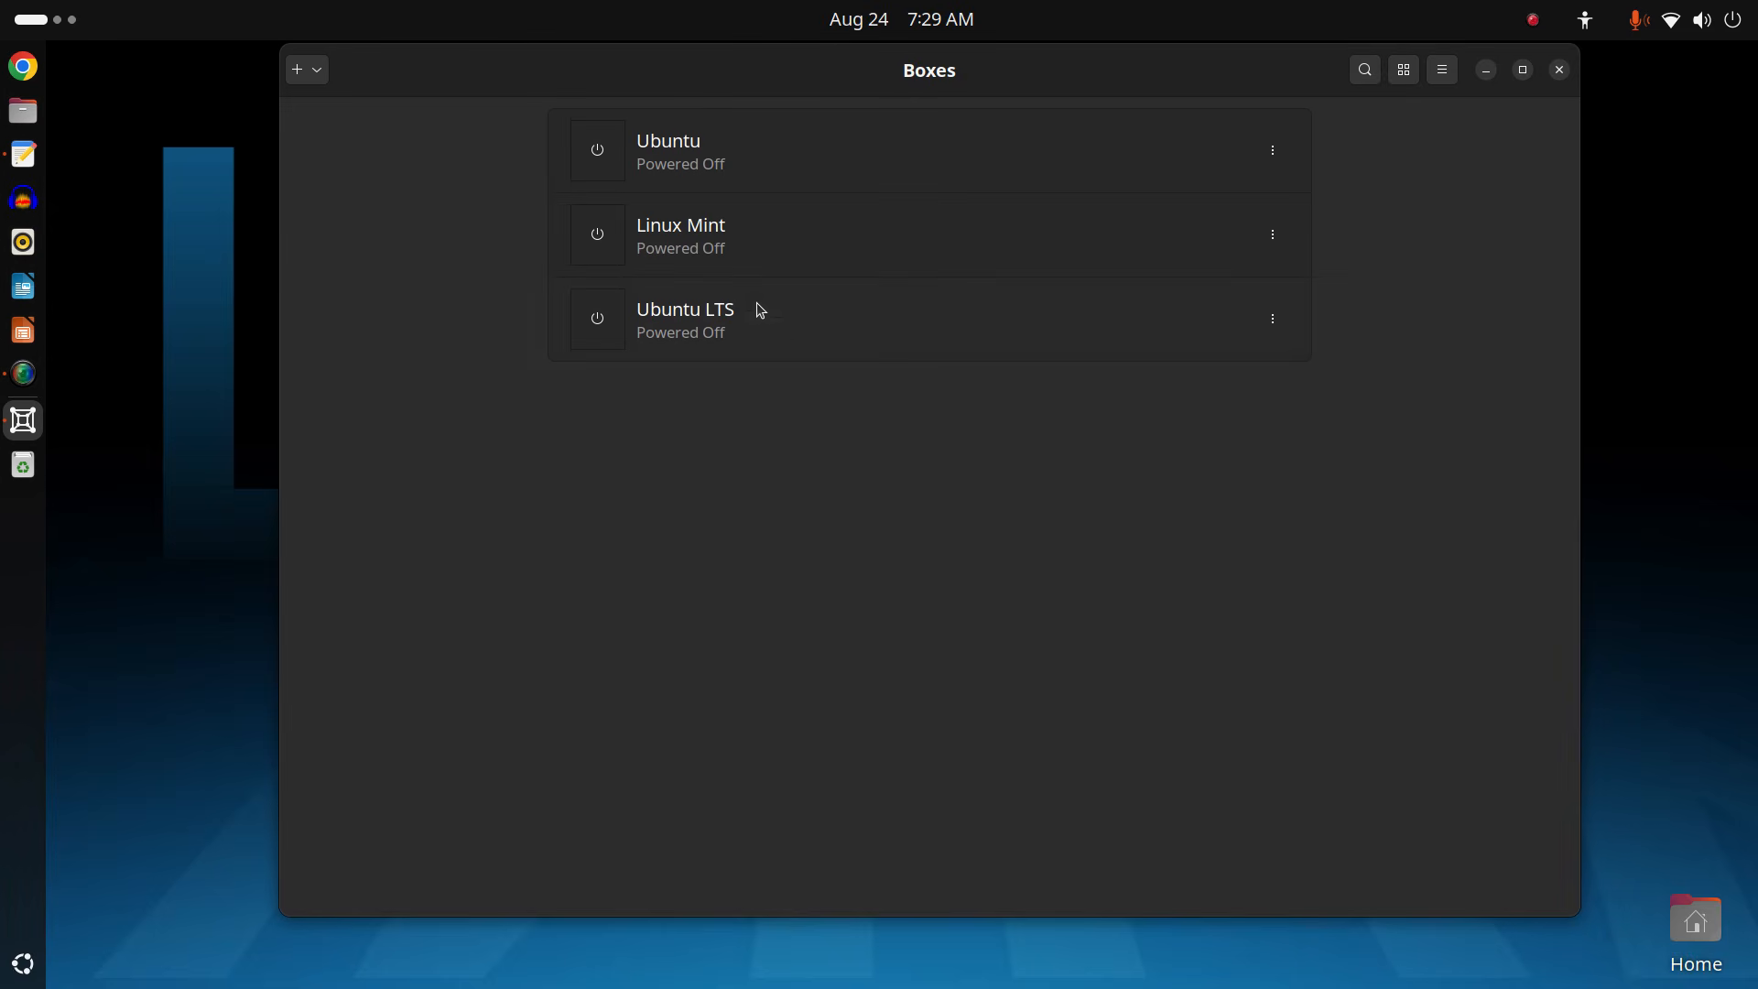
{"action": "left_click", "coordinate": [729, 159]}
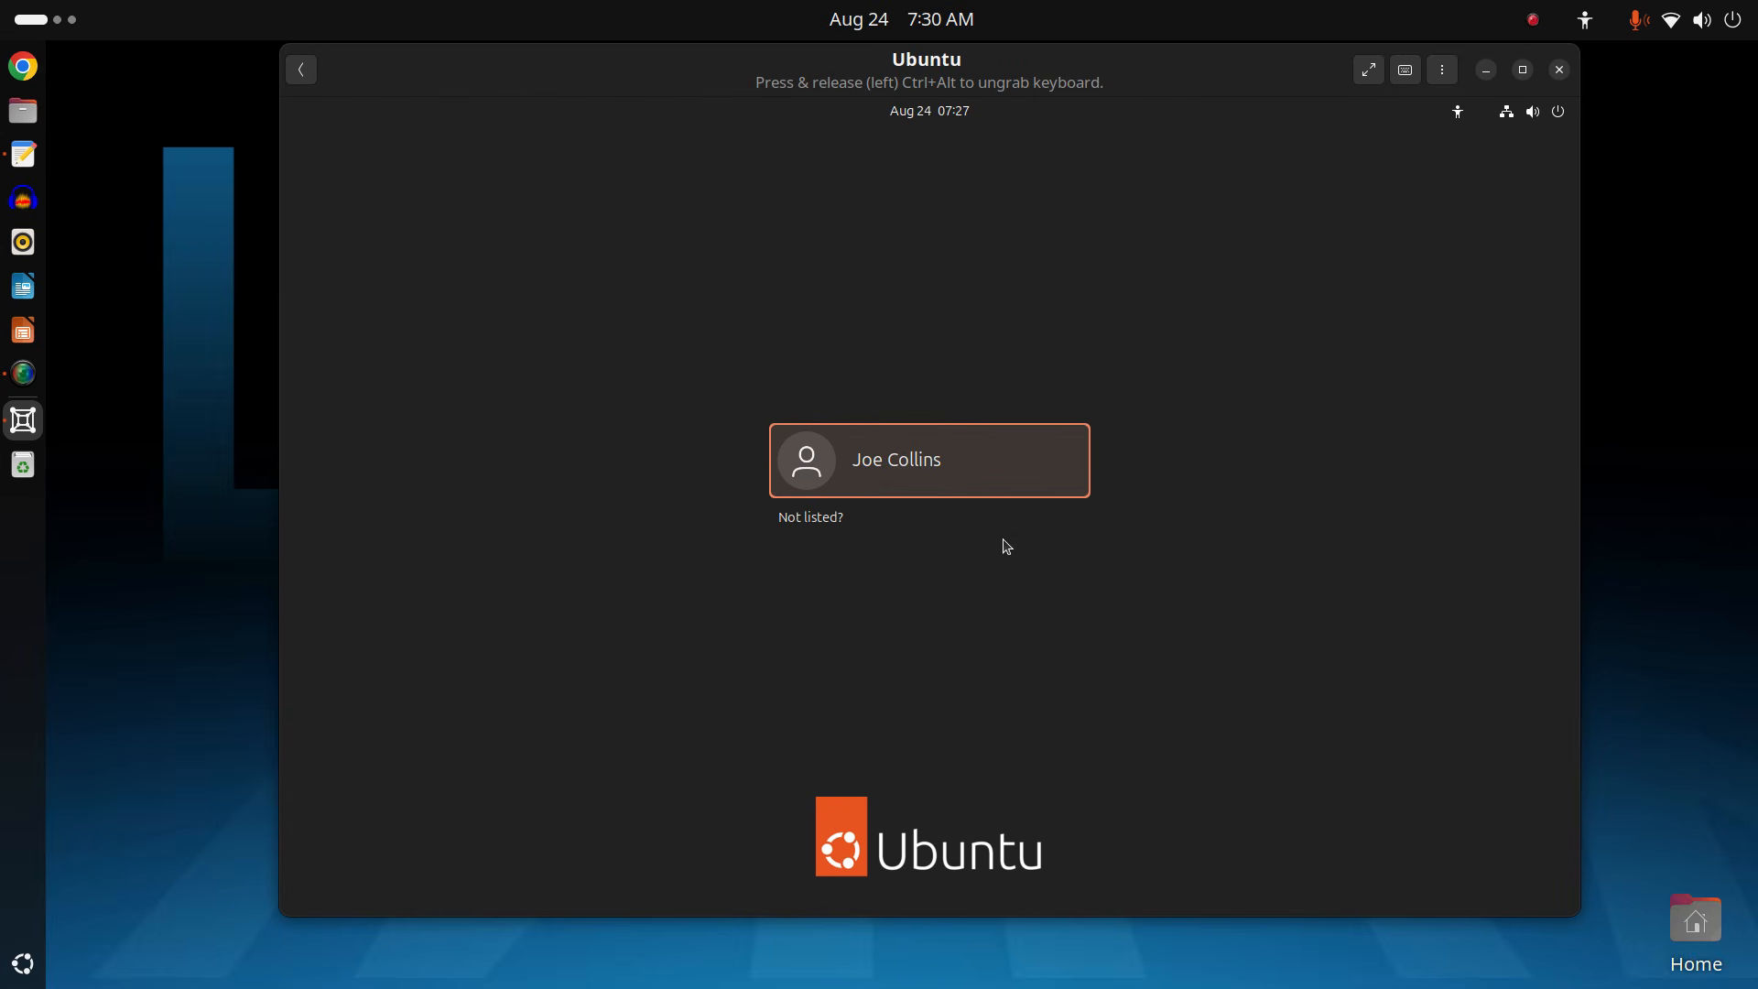
Sign in to the Ubuntu guest with the user's password and open a terminal with Ctrl+Alt+T.
{"action": "left_click", "coordinate": [1005, 458]}
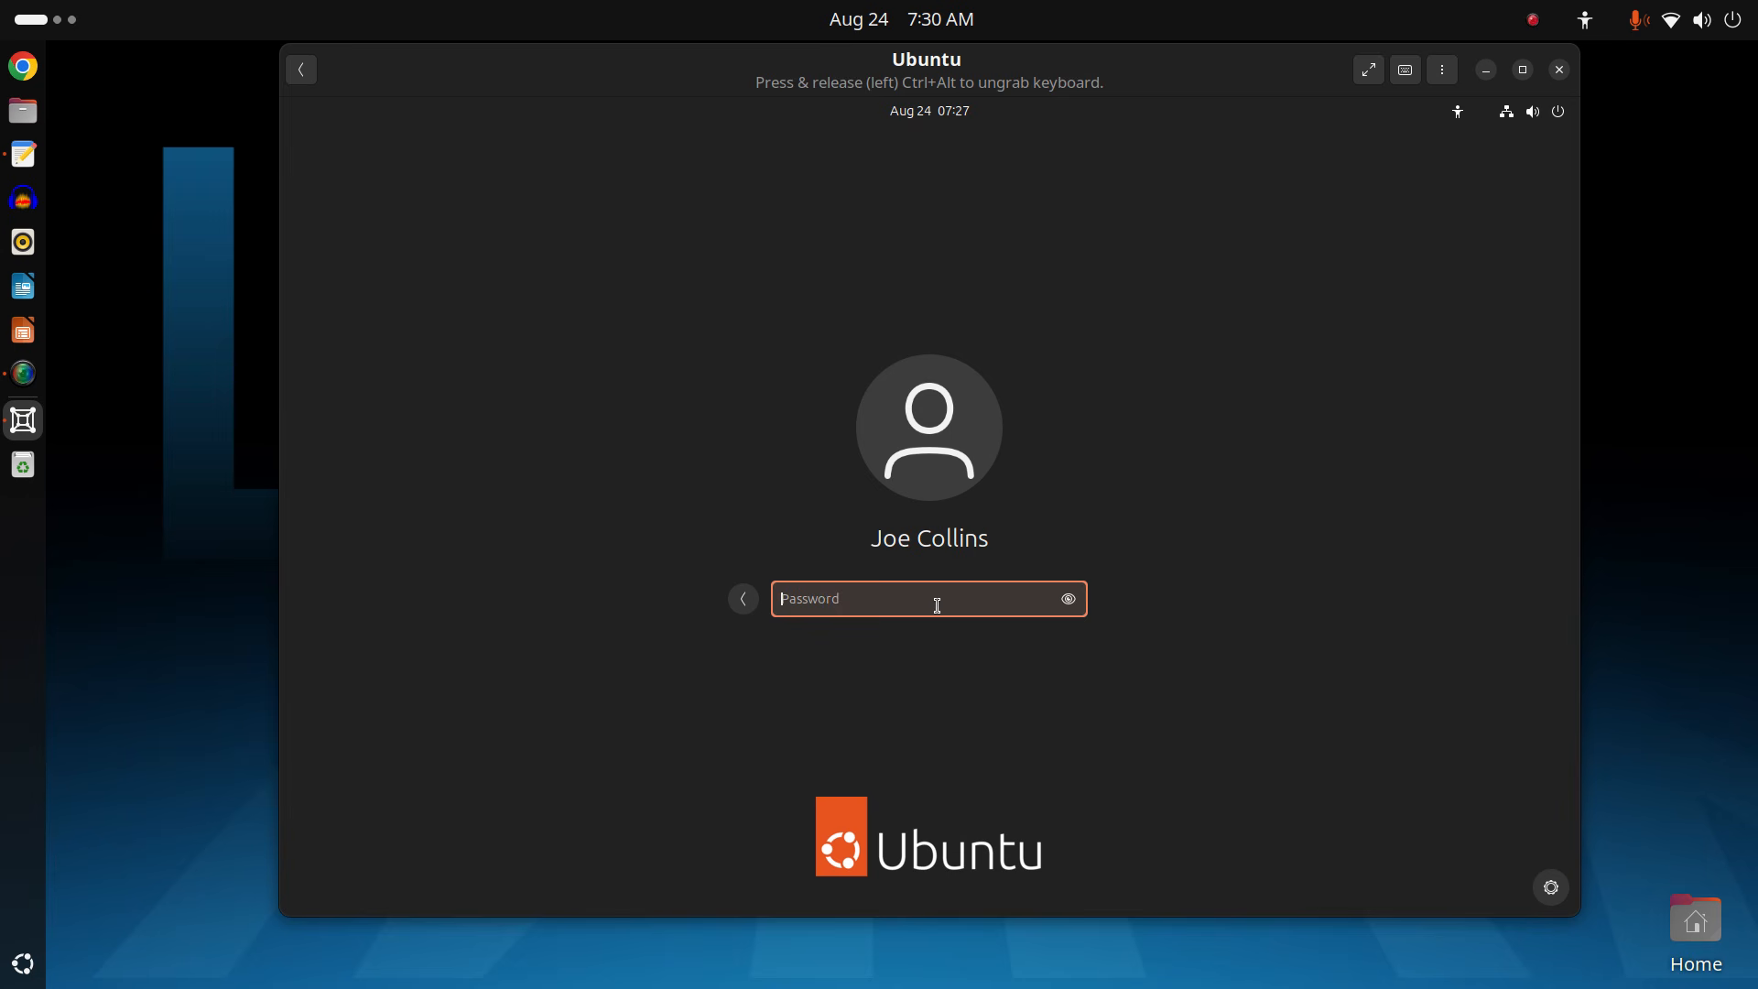
{"action": "type", "text": "********"}
{"action": "key", "text": "Return"}
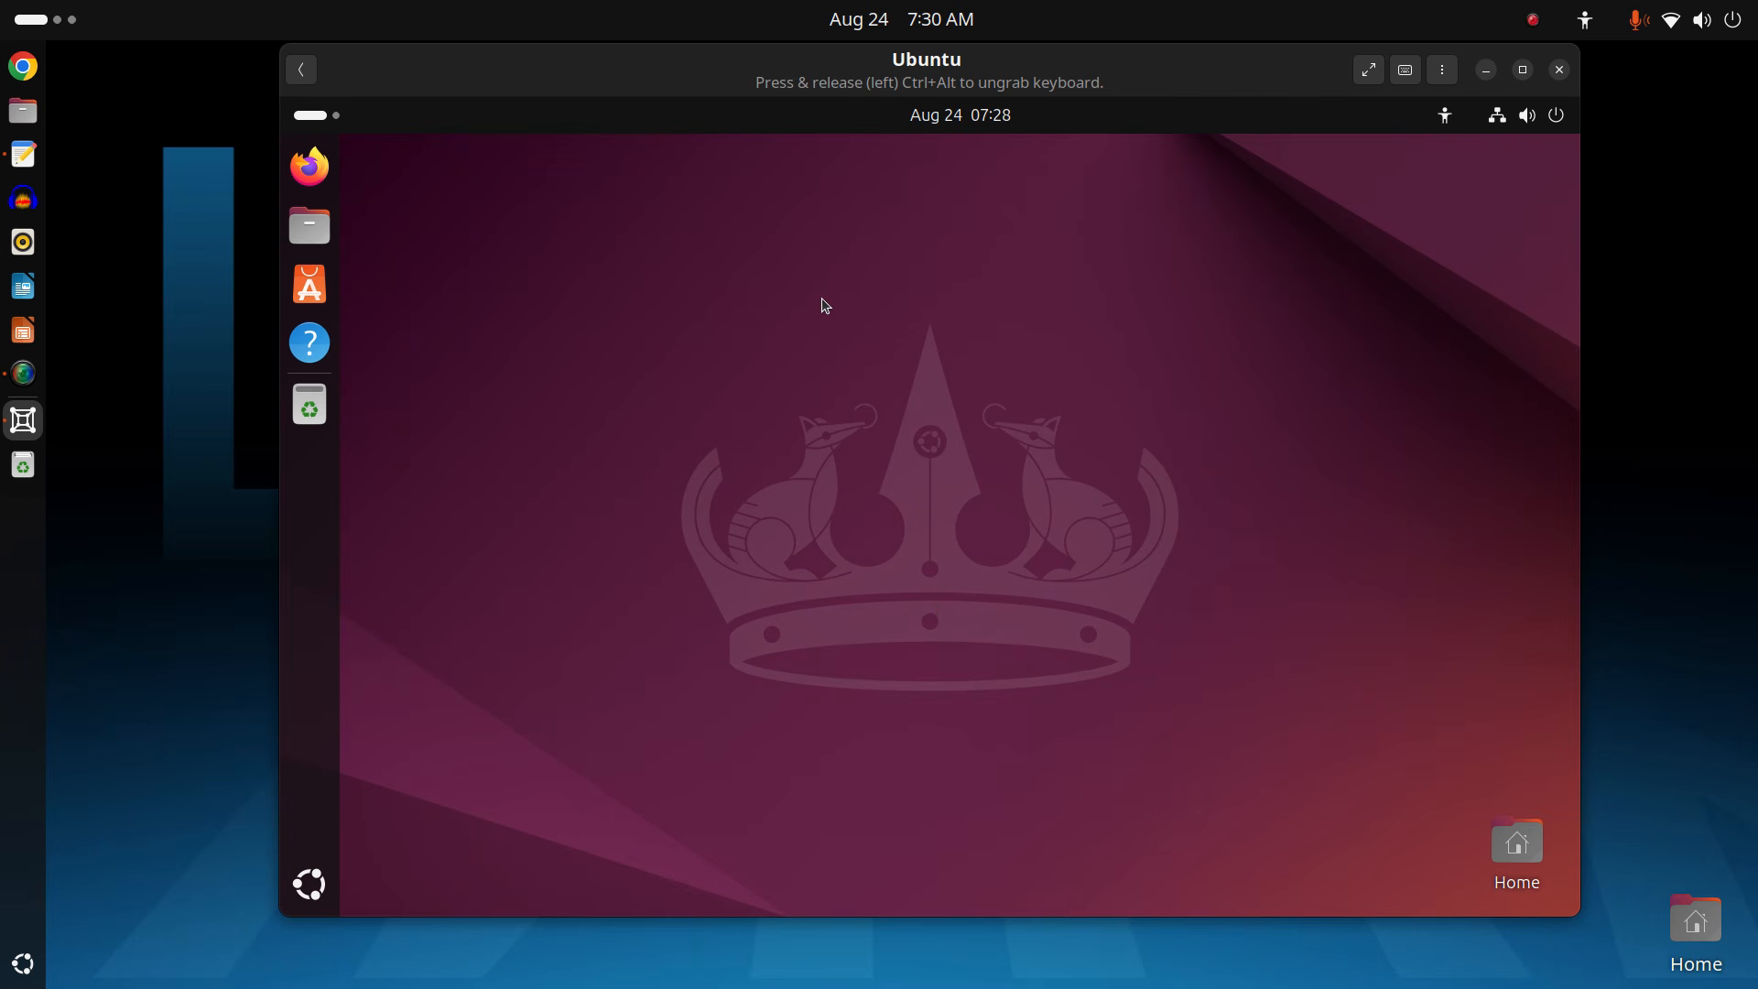
{"action": "key", "text": "ctrl+alt+t"}
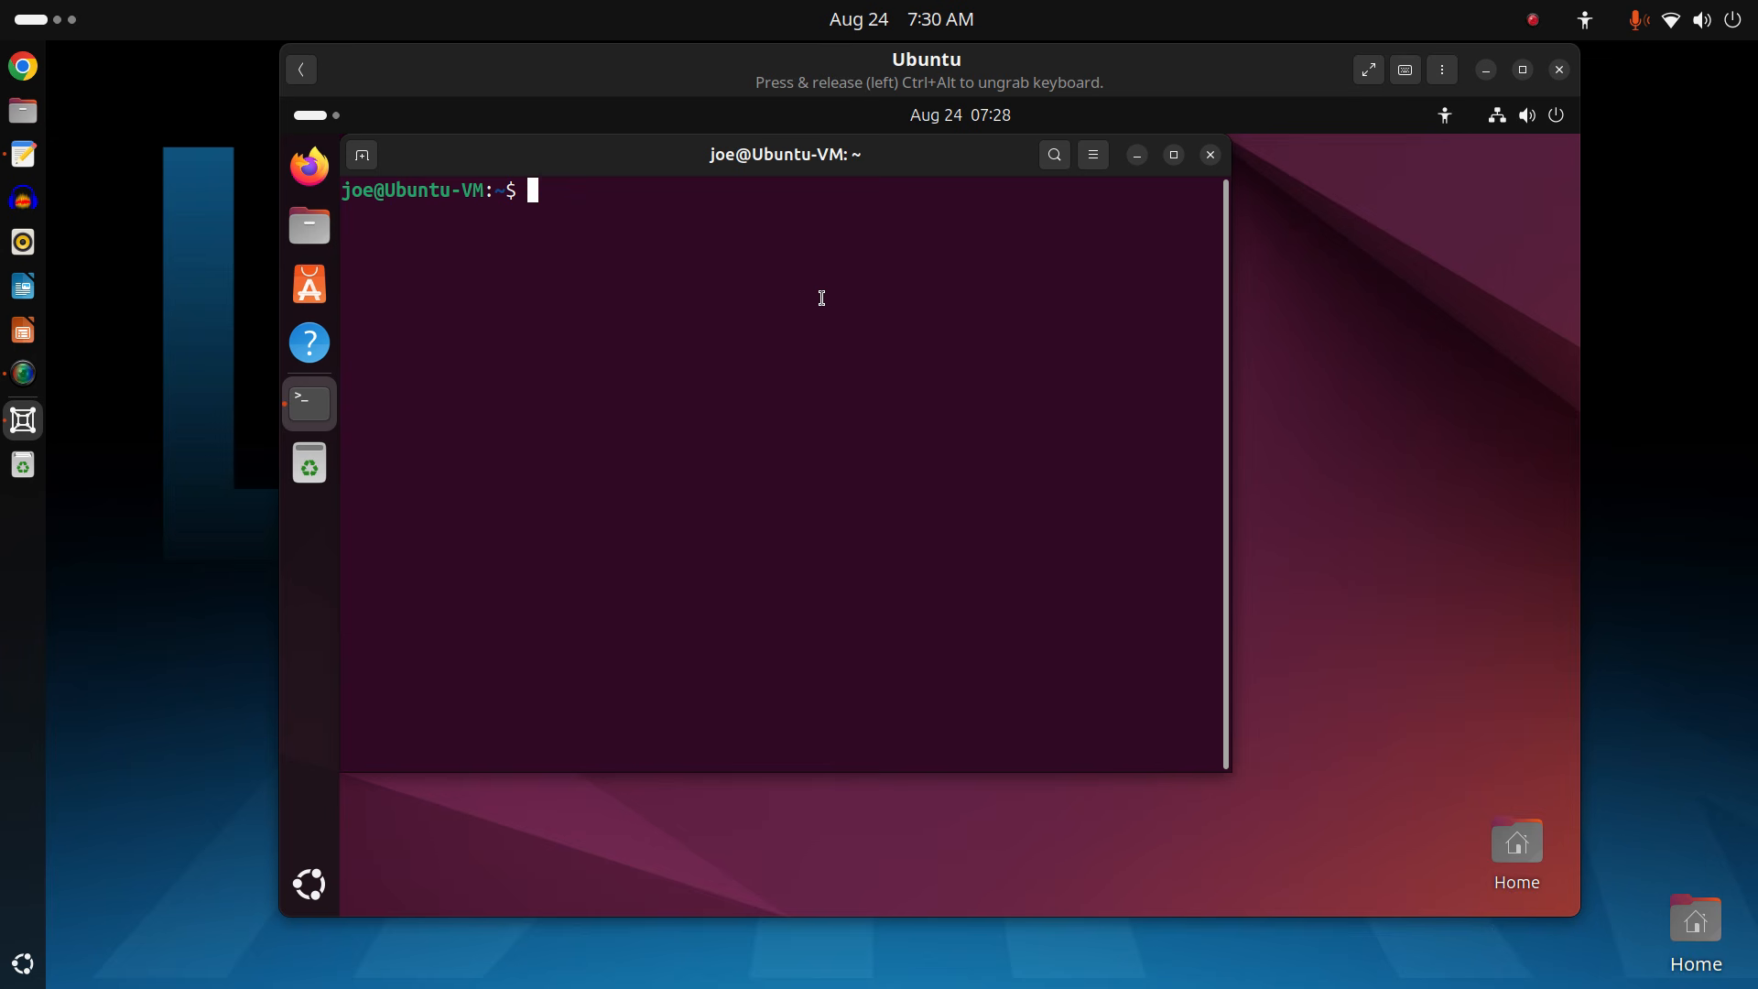
Run htop, cancel the close prompt, quit htop with q, then close the terminal.
{"action": "type", "text": "htop"}
{"action": "key", "text": "Return"}
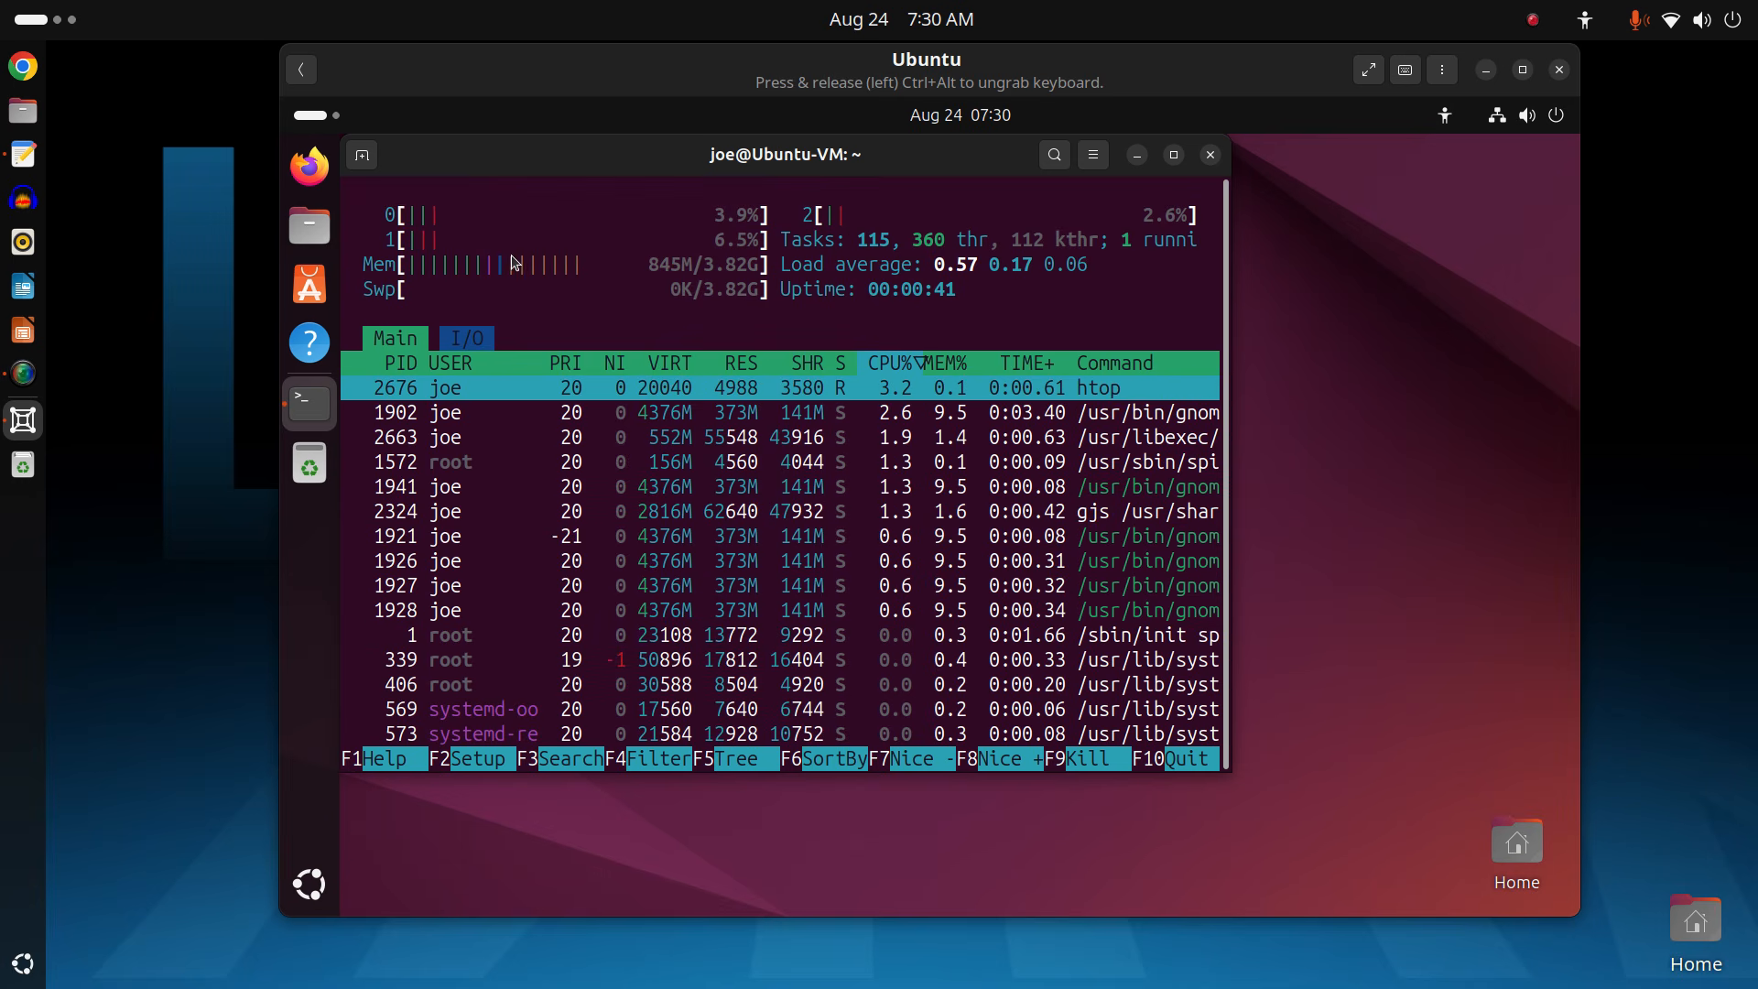
{"action": "left_click", "coordinate": [1209, 154]}
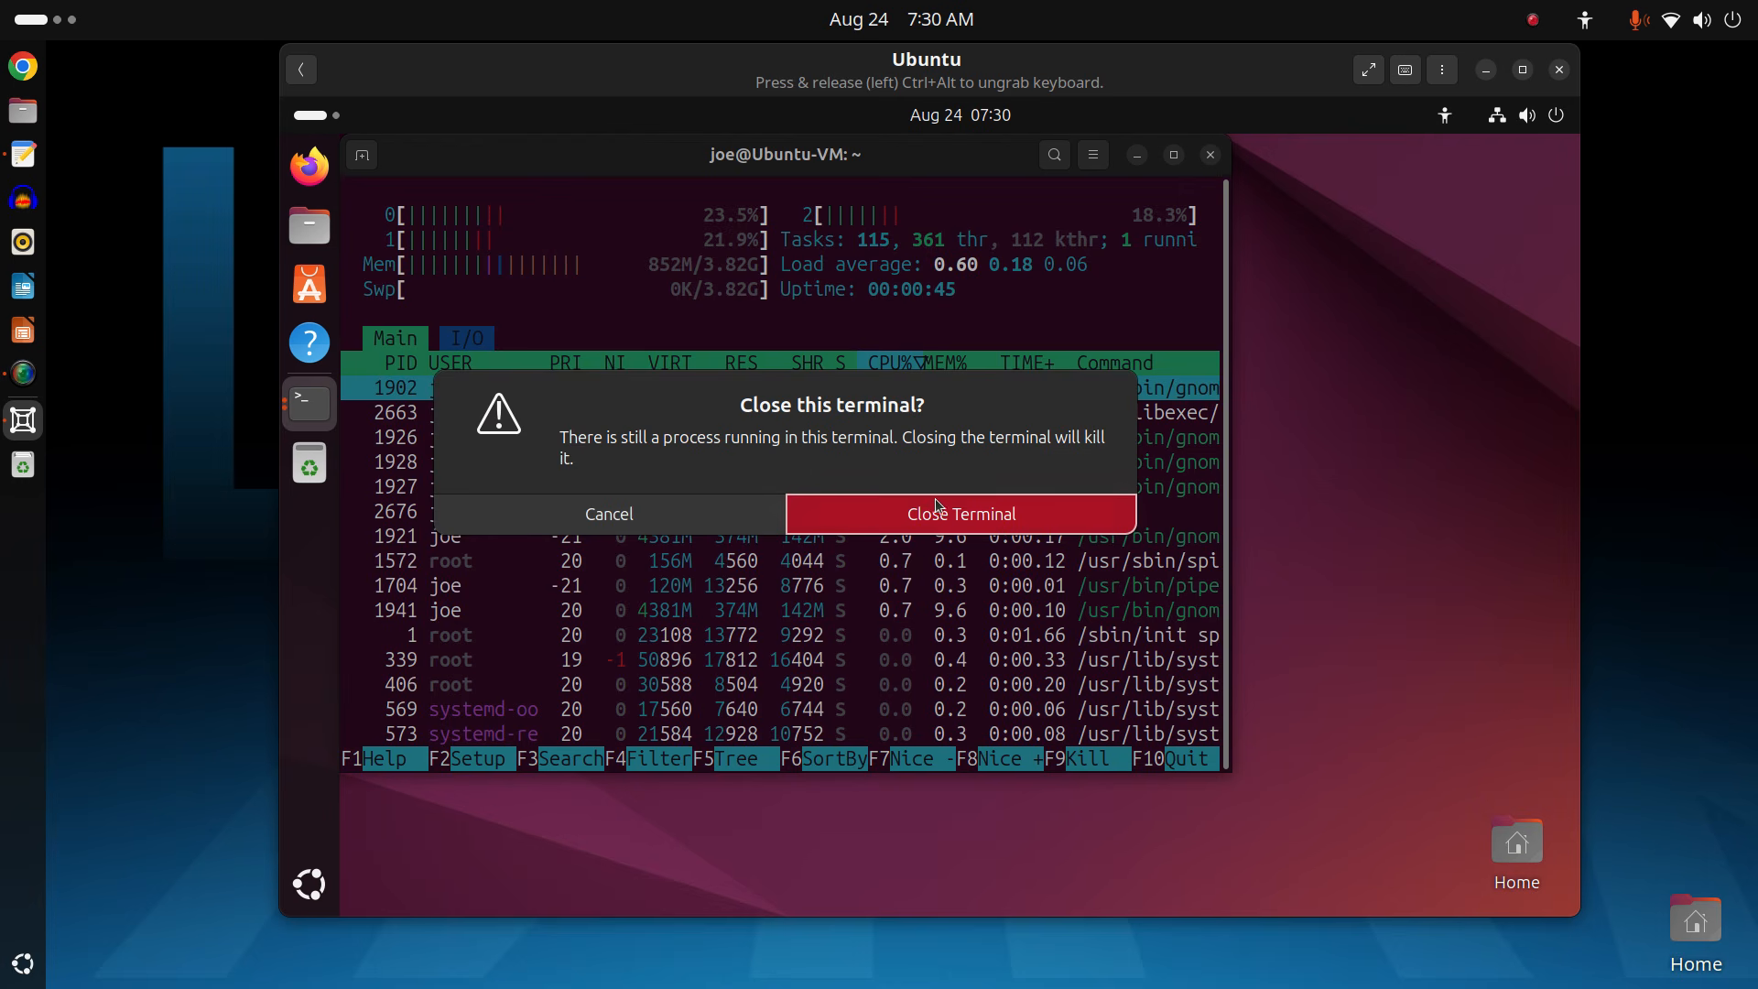
{"action": "left_click", "coordinate": [705, 526]}
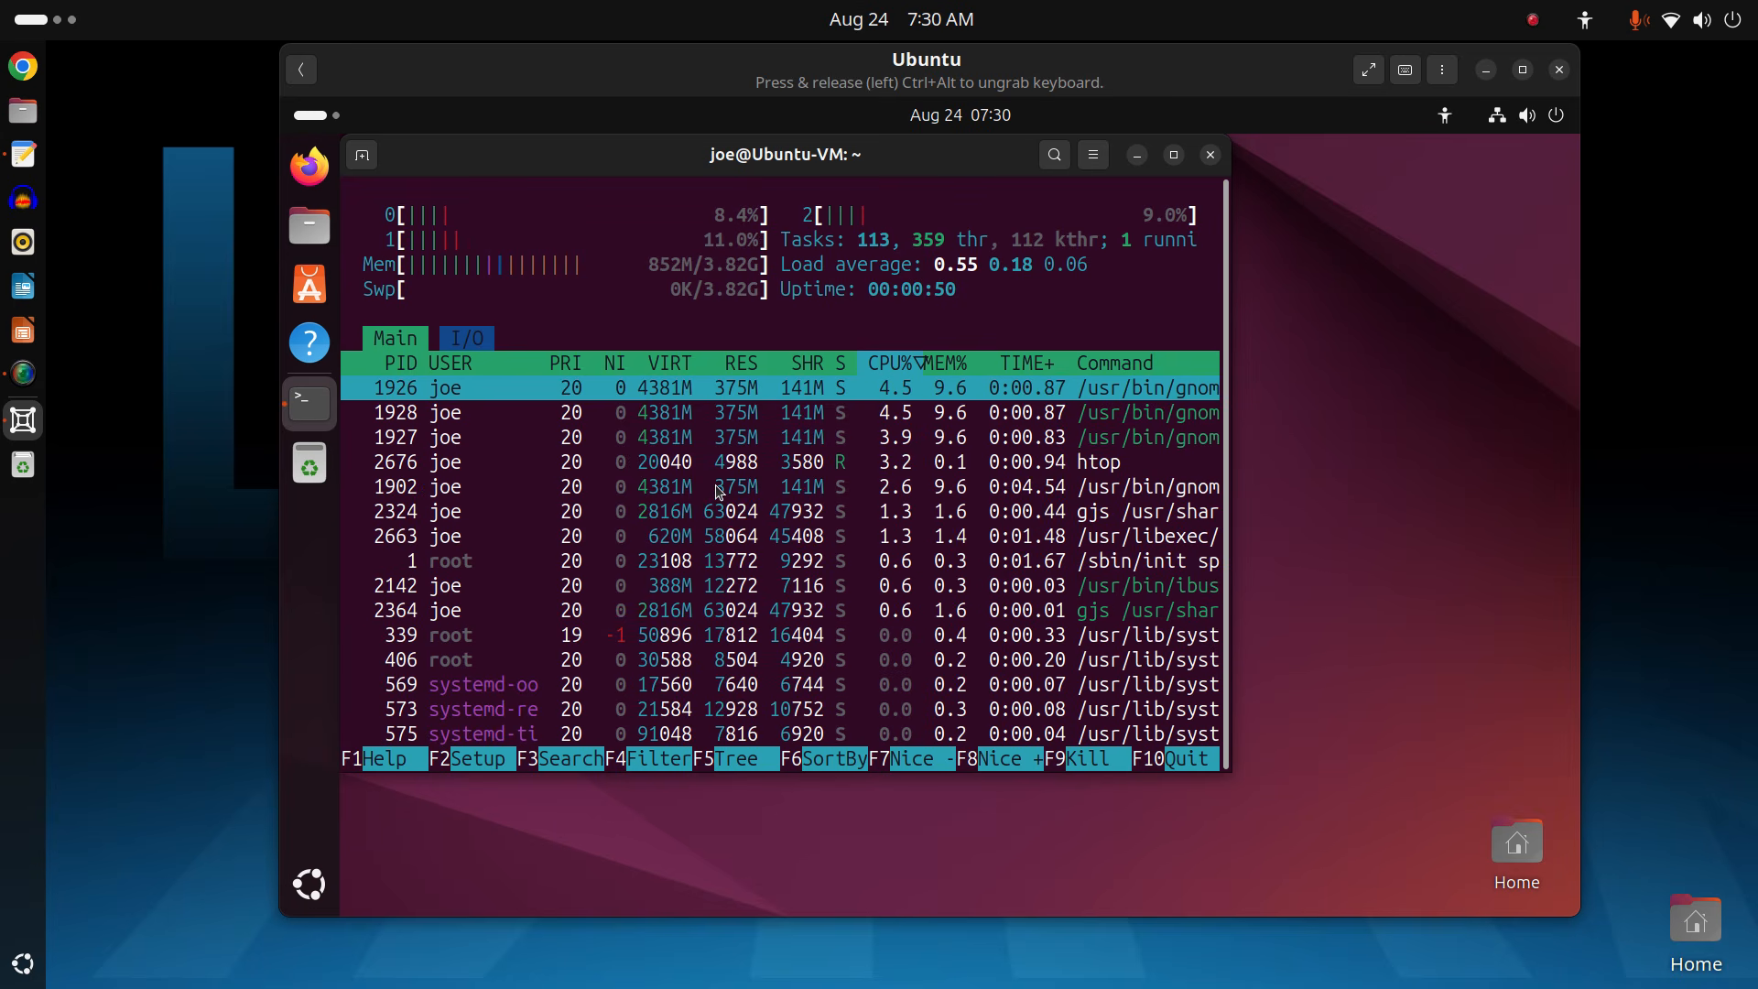
{"action": "key", "text": "q"}
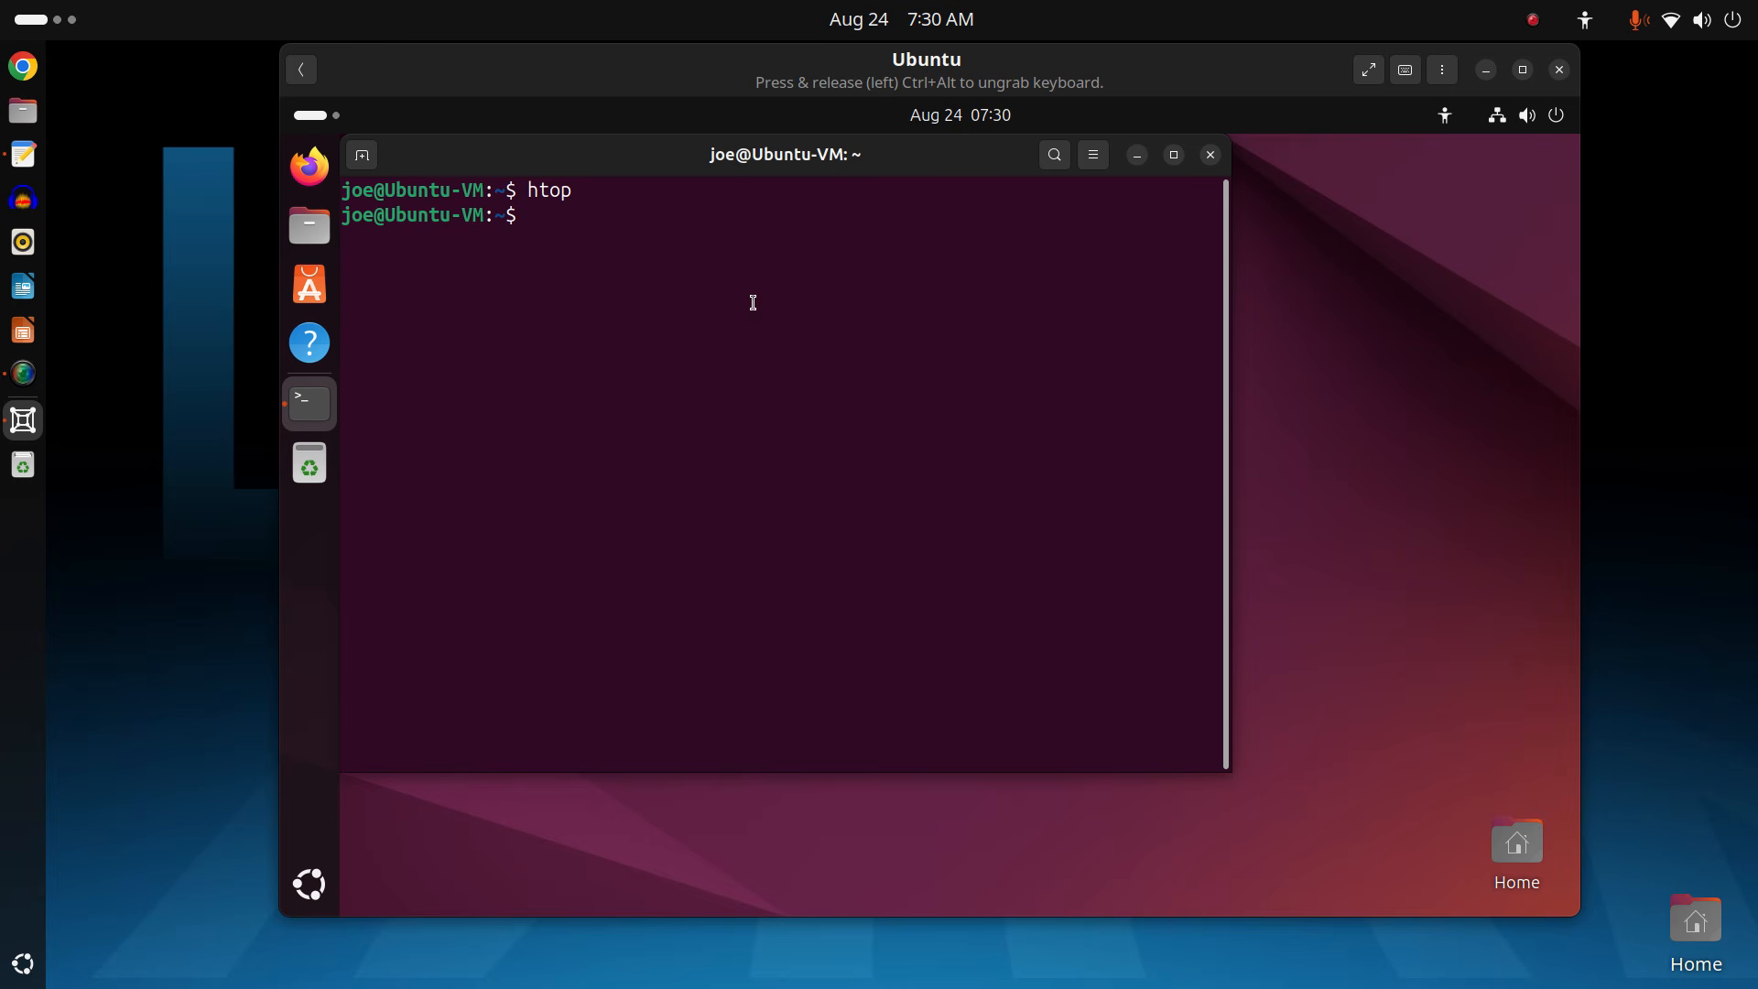
{"action": "left_click", "coordinate": [1211, 155]}
Set the Ubuntu guest's desktop background to the desert canyon wallpaper, then close Settings.
{"action": "right_click", "coordinate": [674, 320]}
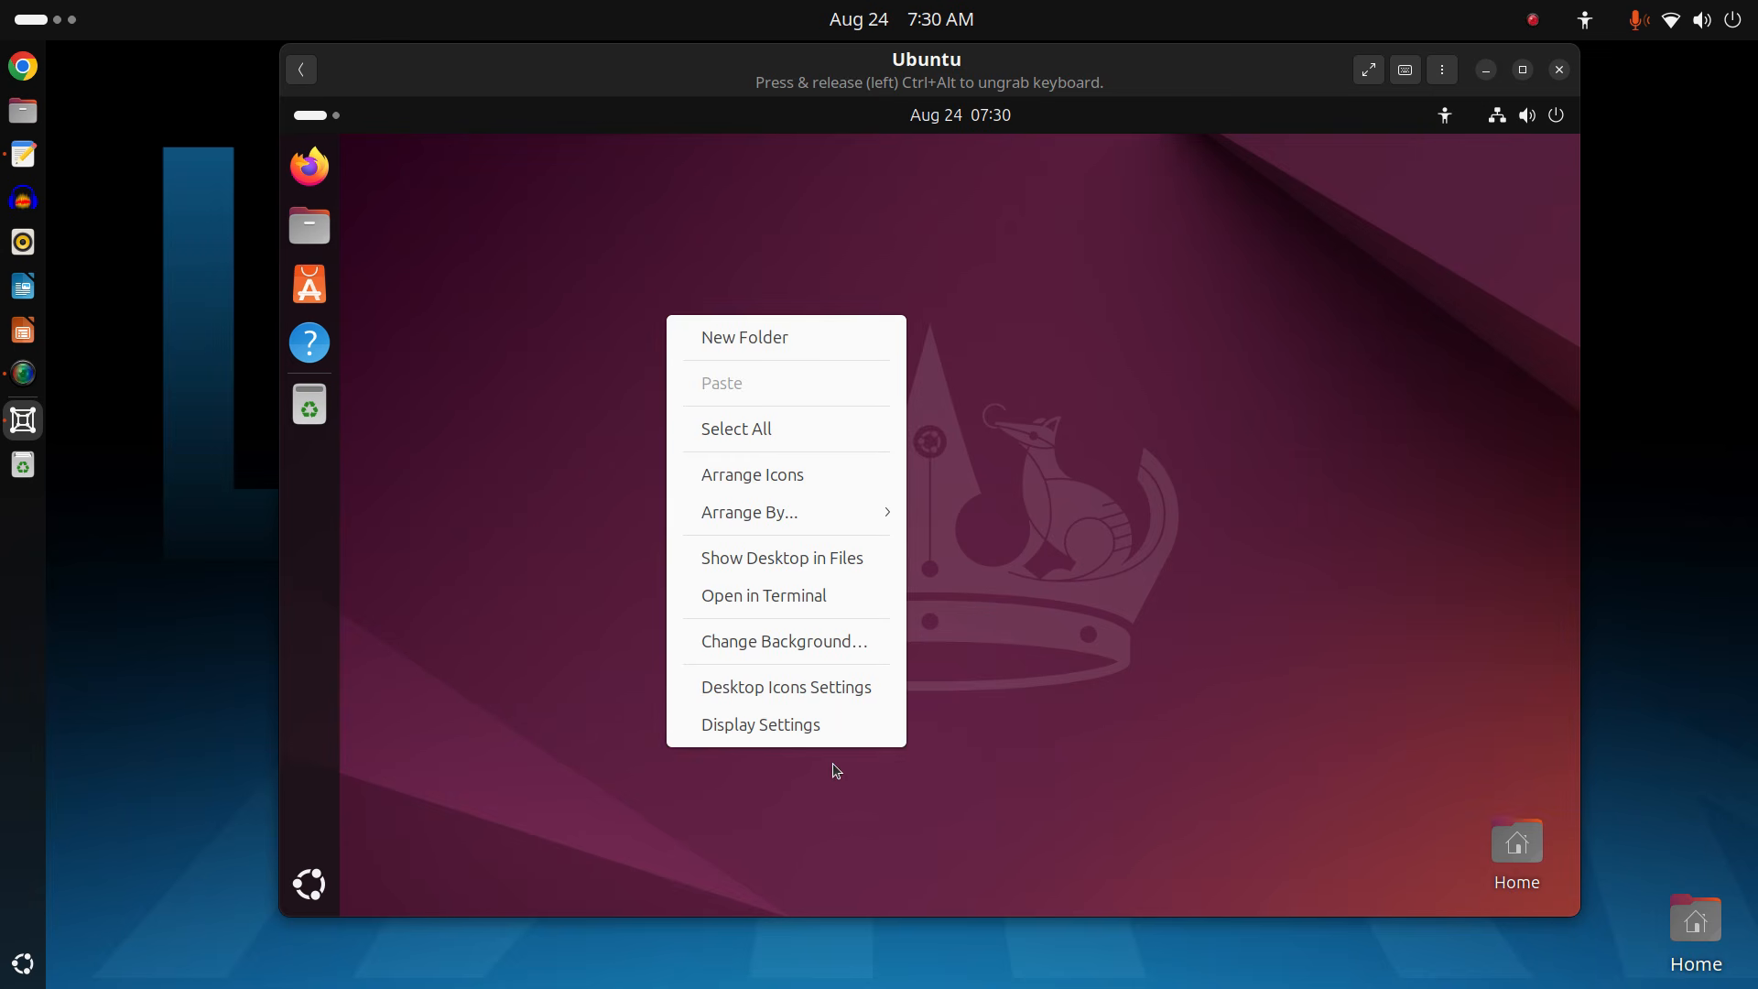
{"action": "left_click", "coordinate": [835, 640]}
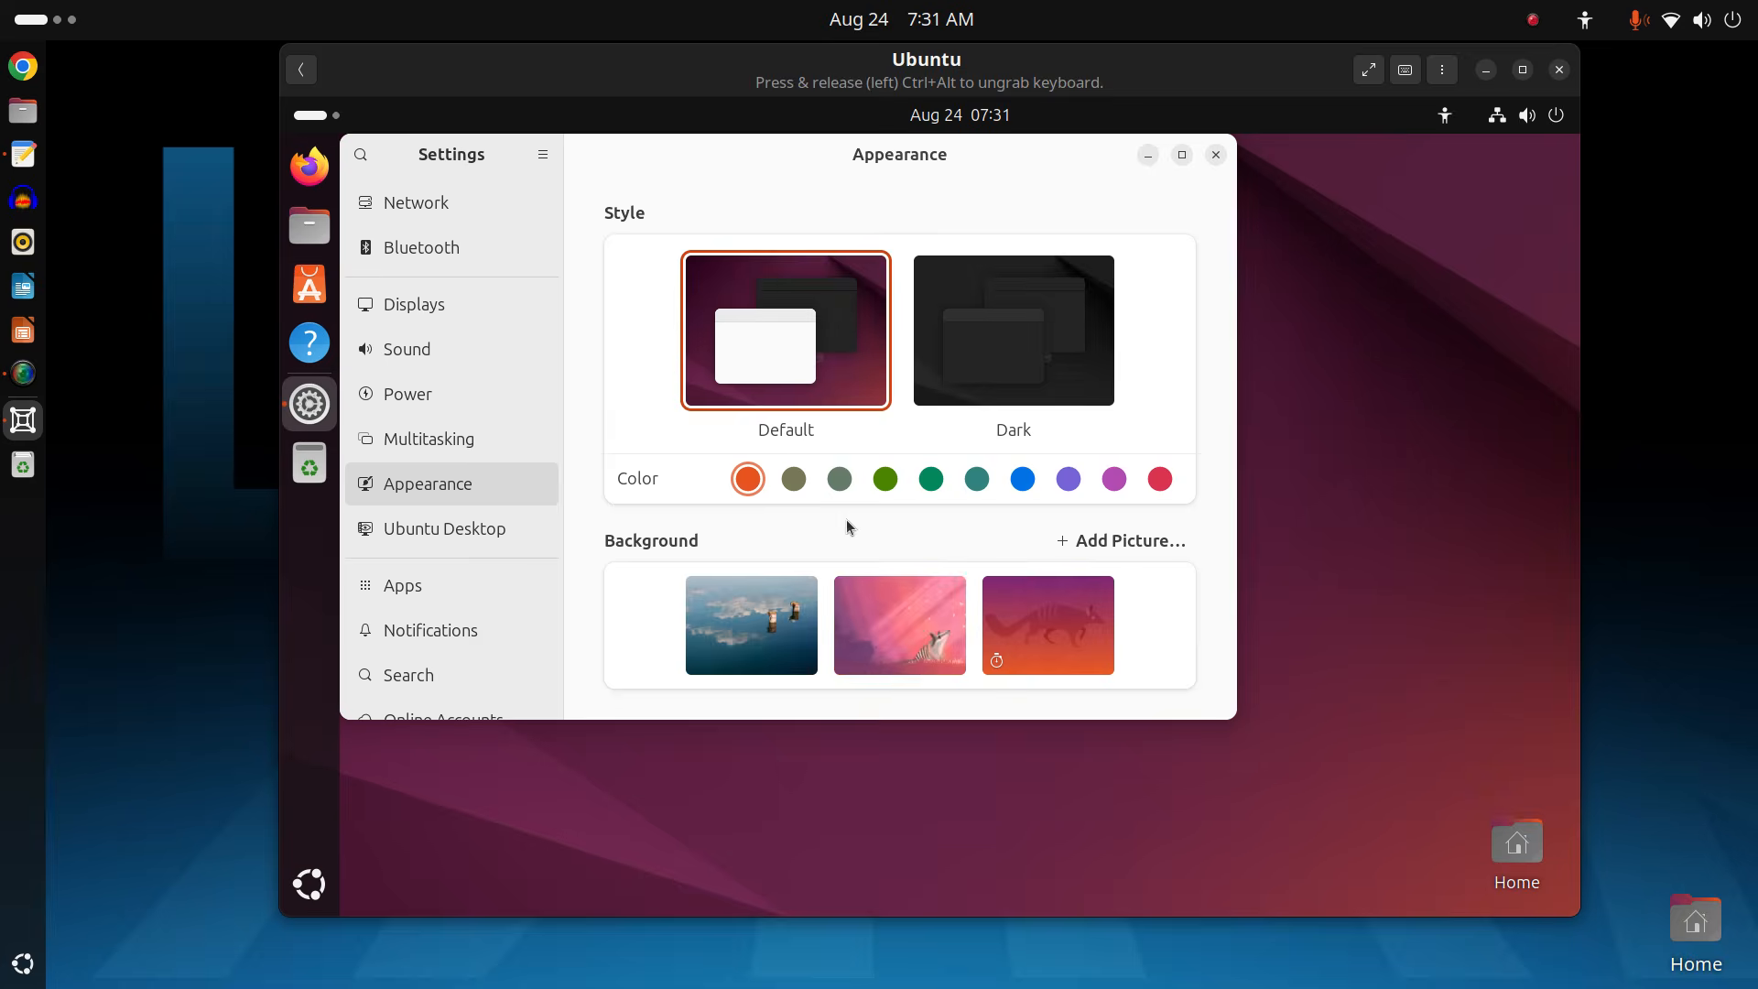
{"action": "scroll", "coordinate": [846, 525], "scroll_direction": "down", "scroll_amount": 2}
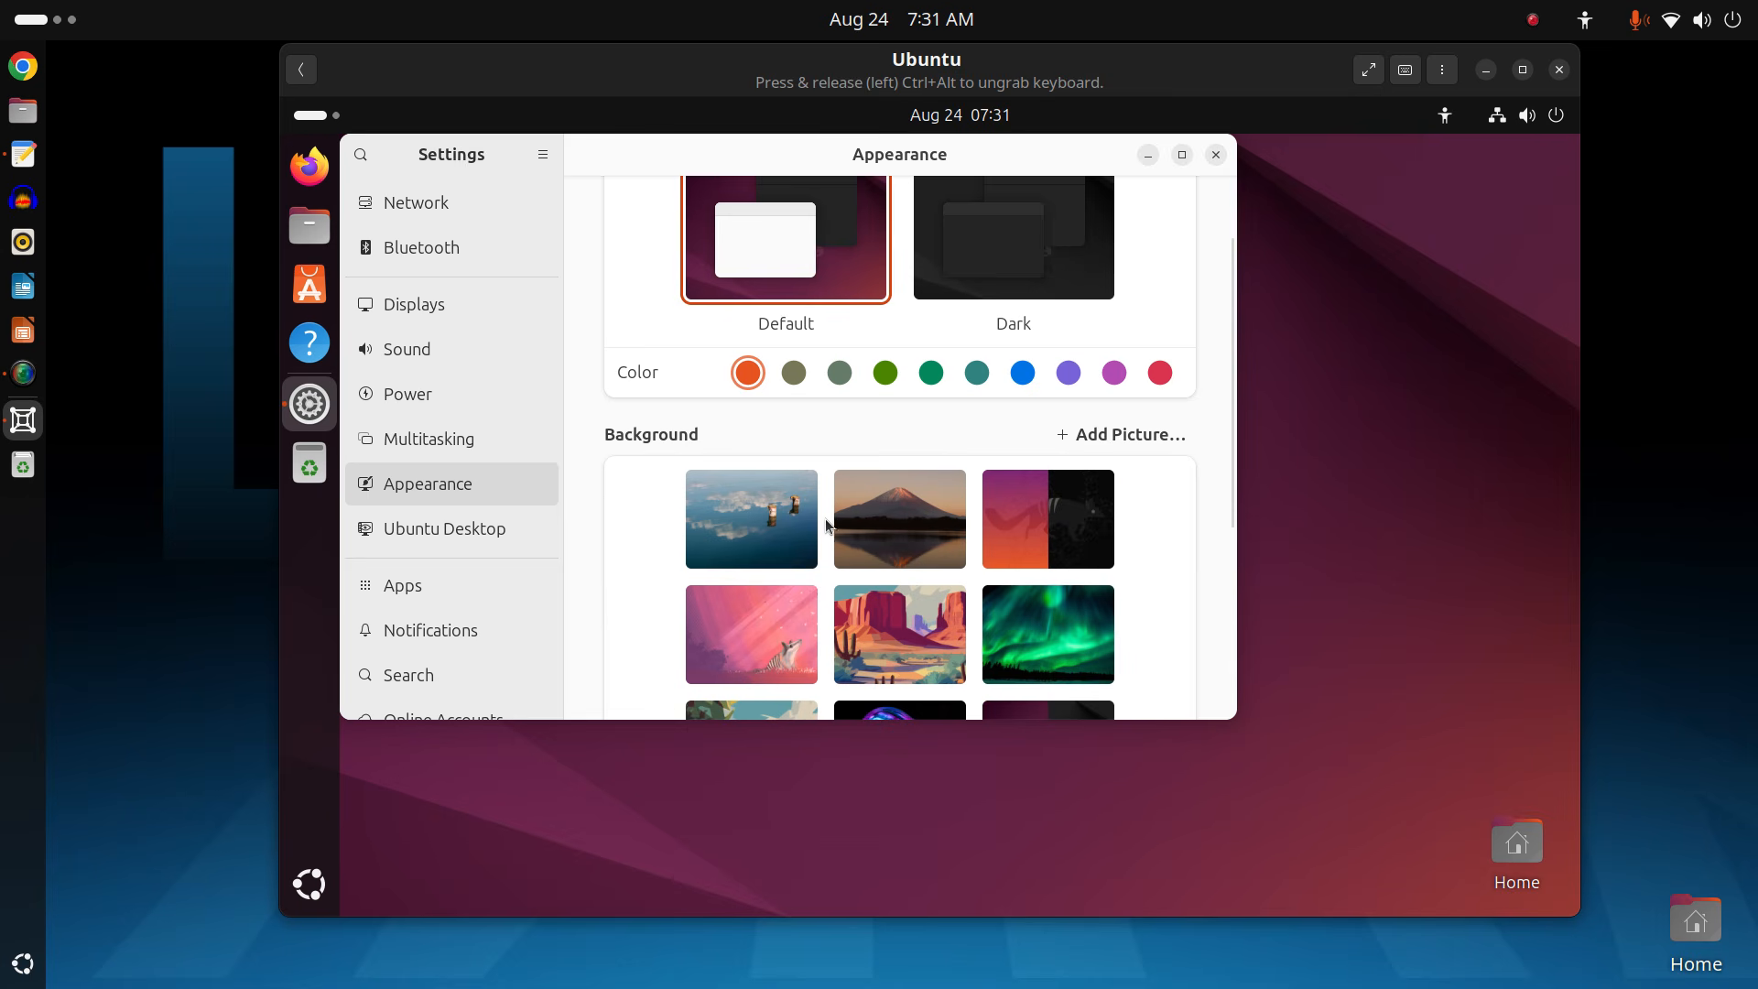
{"action": "left_click", "coordinate": [914, 635]}
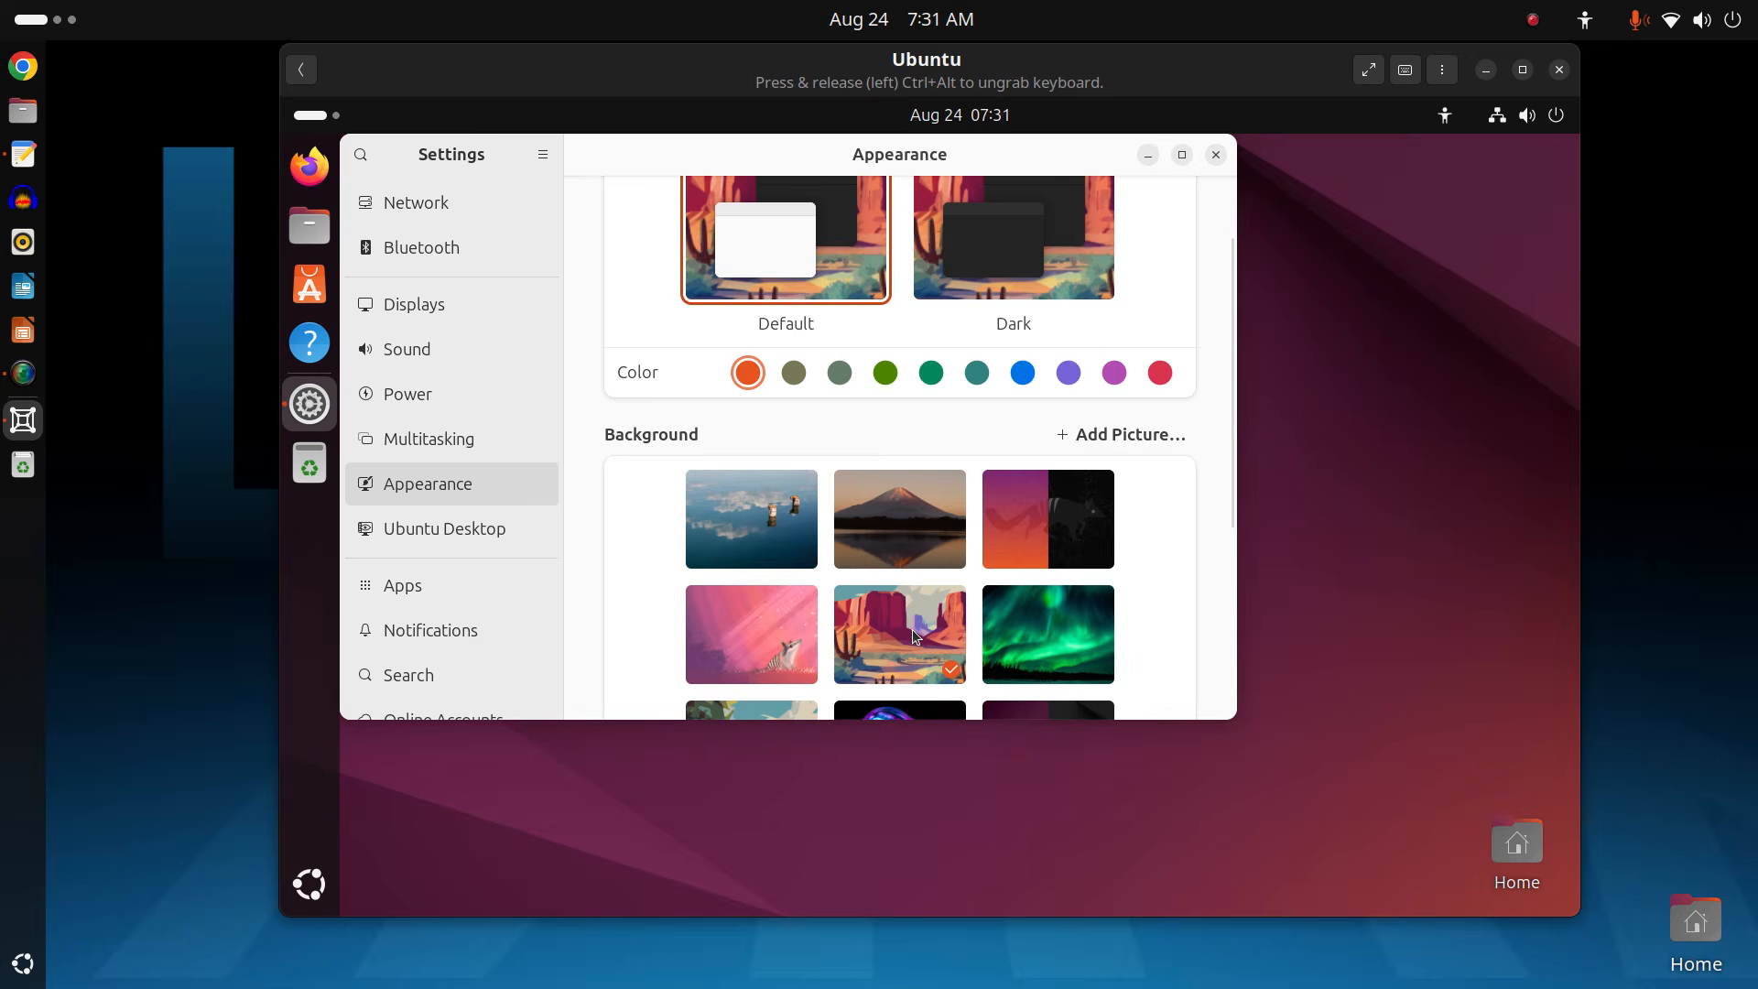
{"action": "left_click", "coordinate": [1217, 154]}
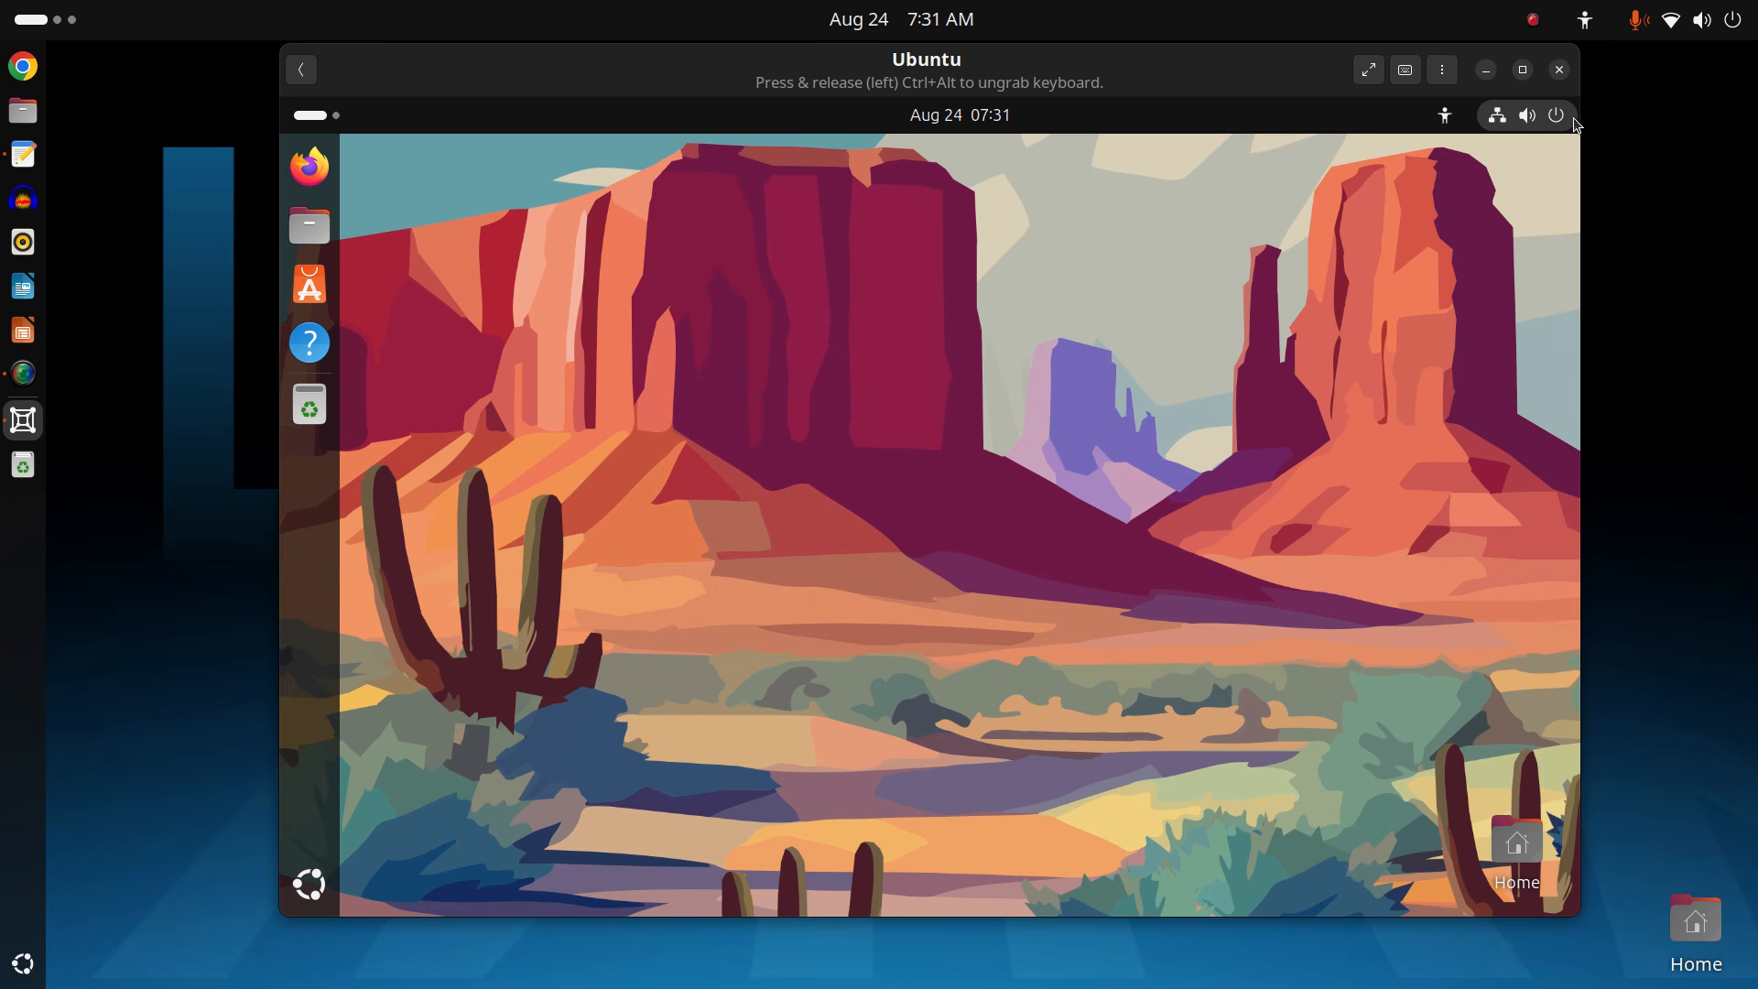
Power off the Ubuntu guest from its quick settings menu, confirming Power Off.
{"action": "left_click", "coordinate": [1545, 123]}
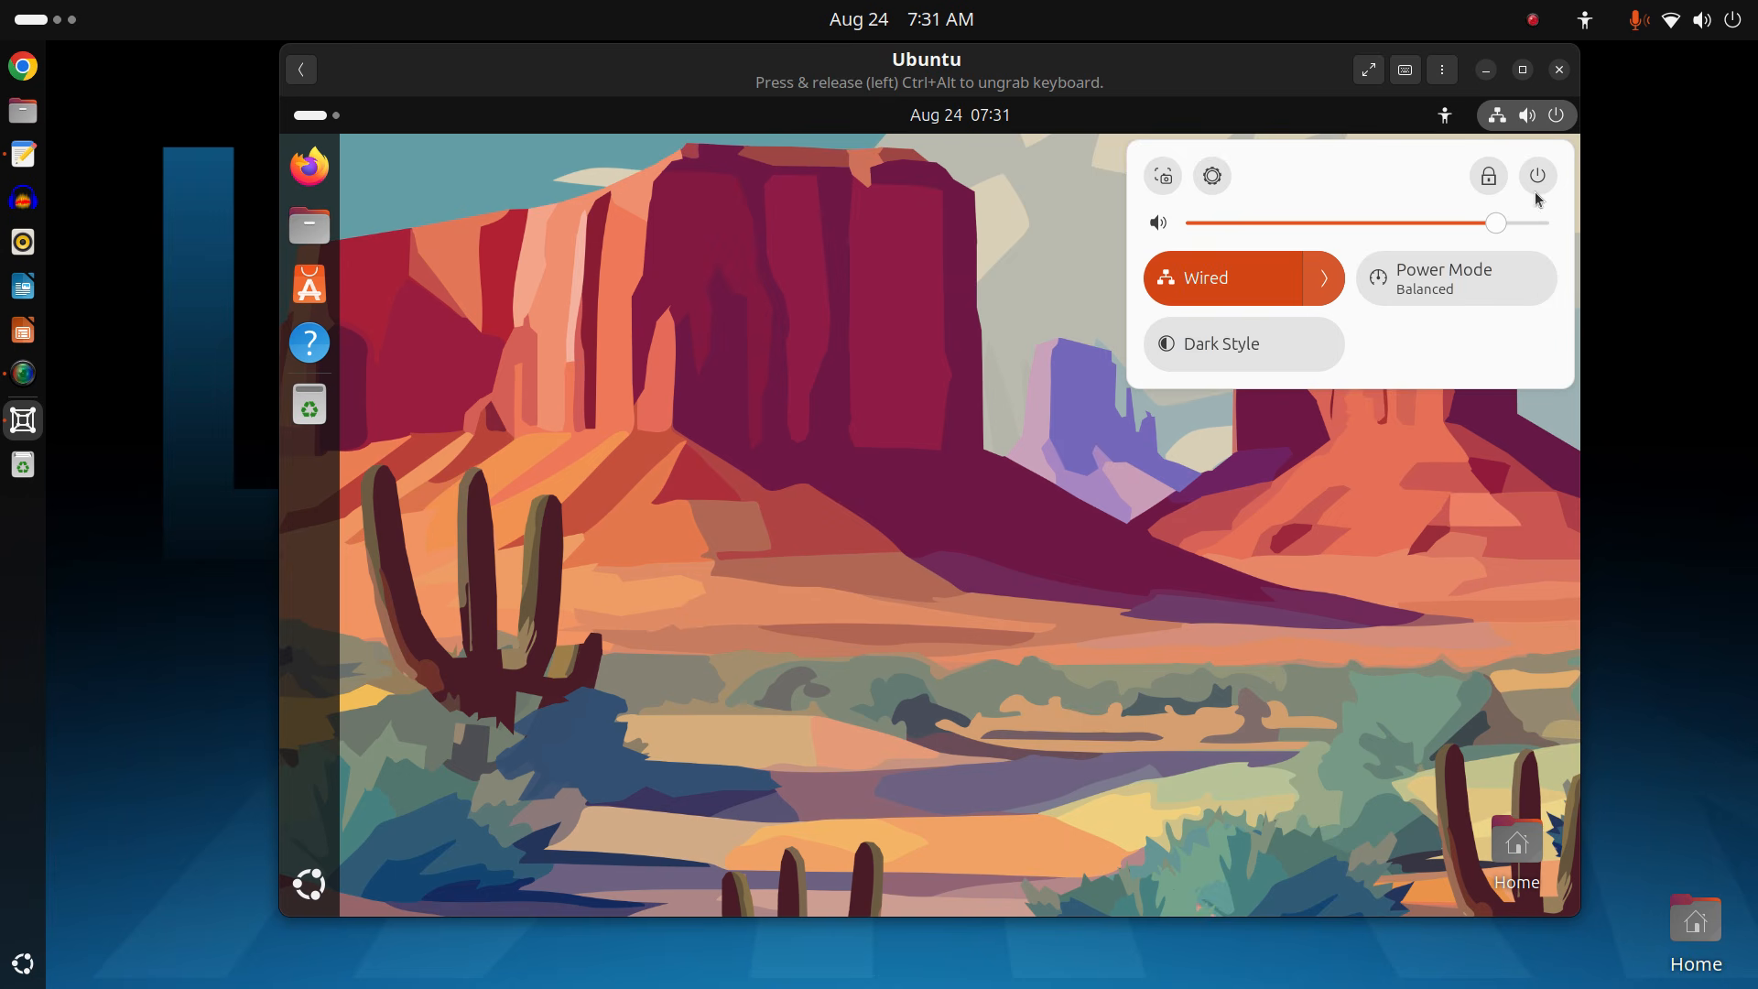
{"action": "left_click", "coordinate": [1214, 175]}
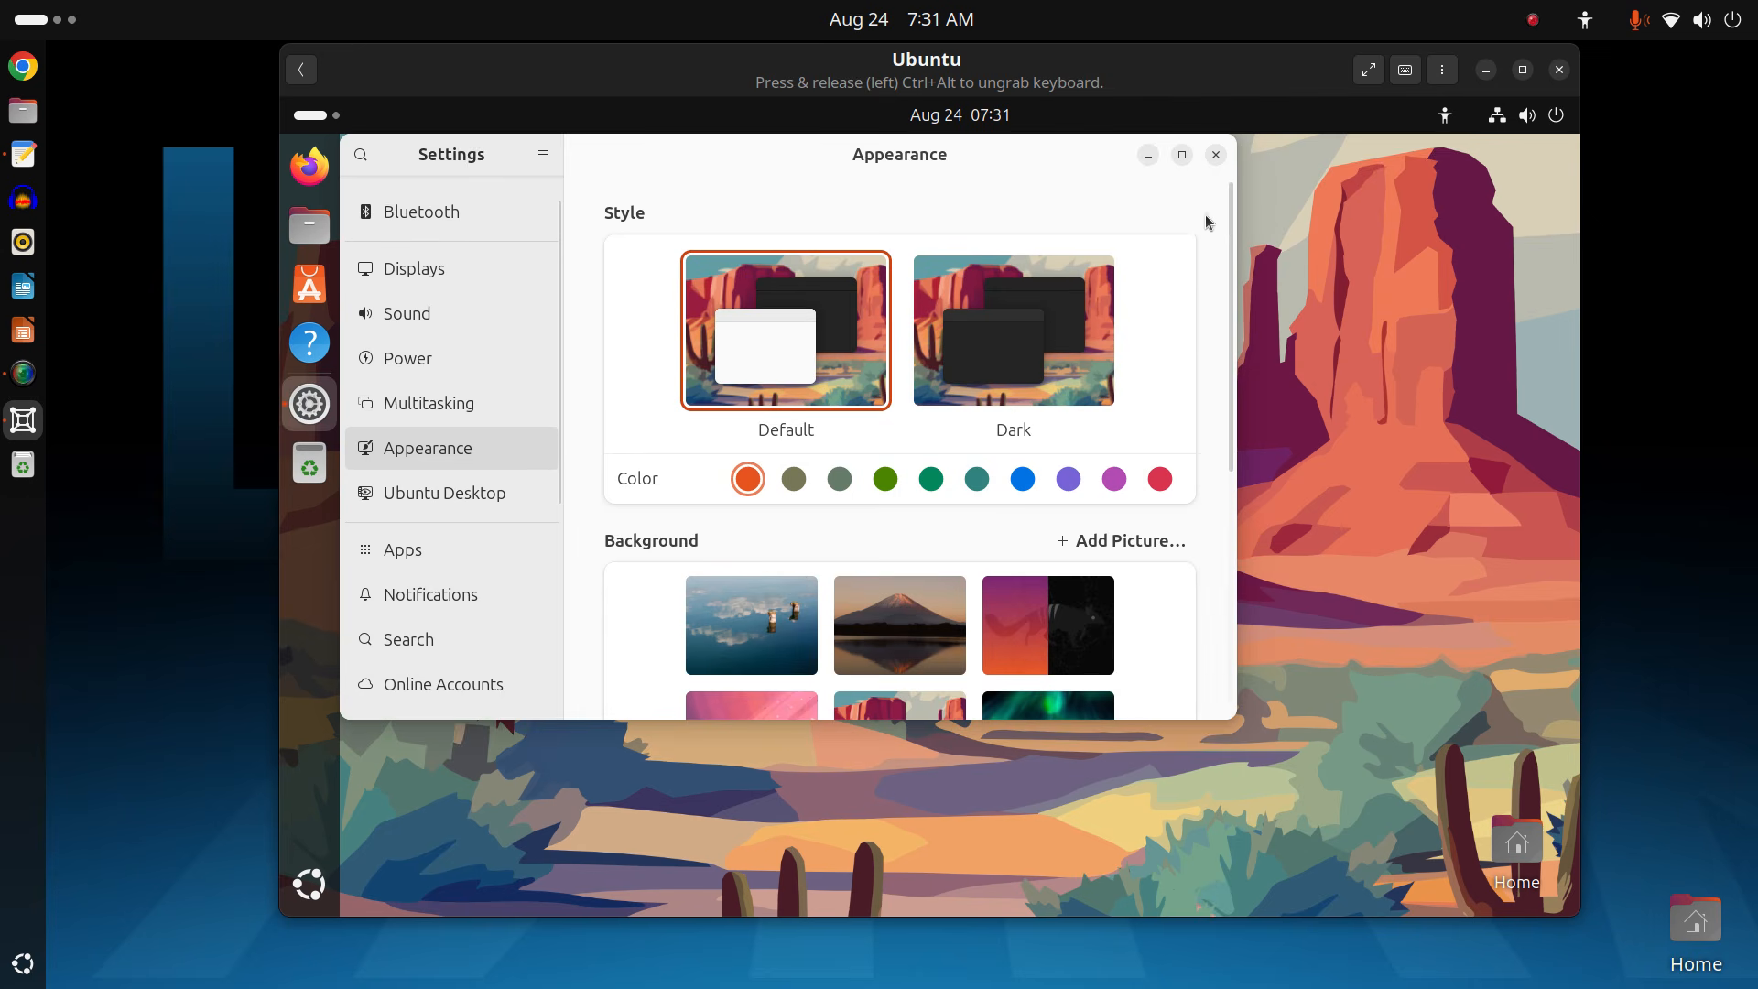
{"action": "left_click", "coordinate": [1216, 155]}
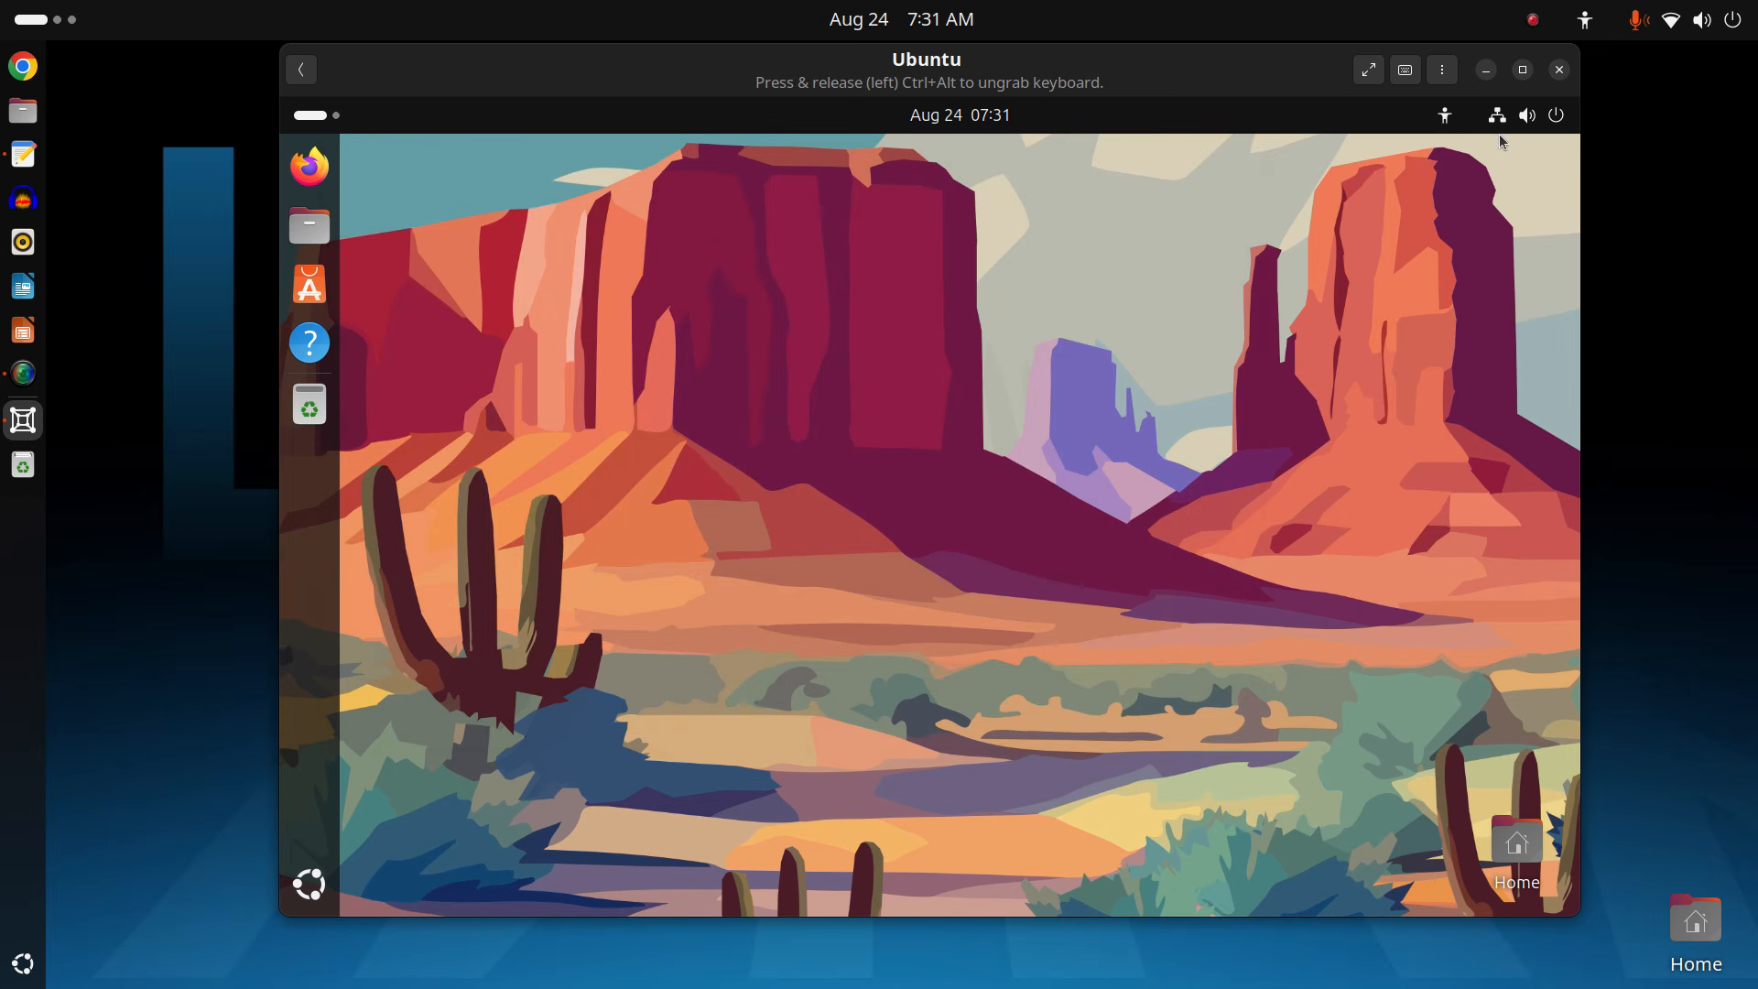
{"action": "left_click", "coordinate": [1556, 117]}
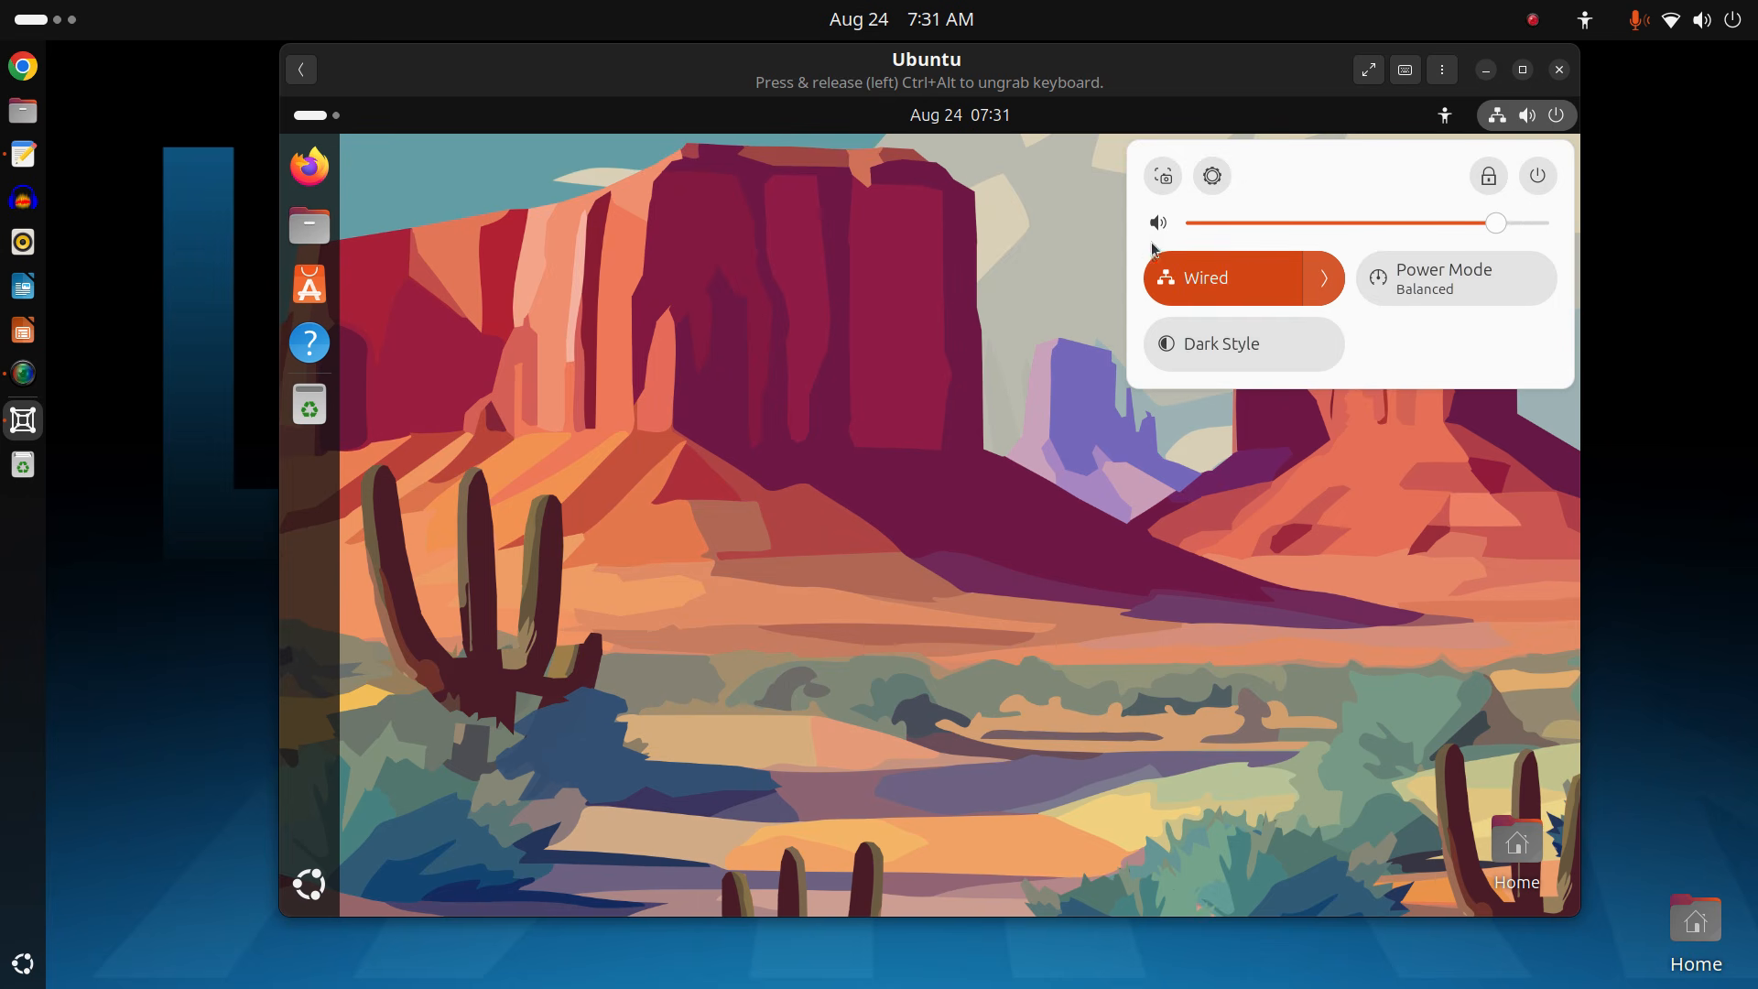
{"action": "left_click", "coordinate": [1535, 179]}
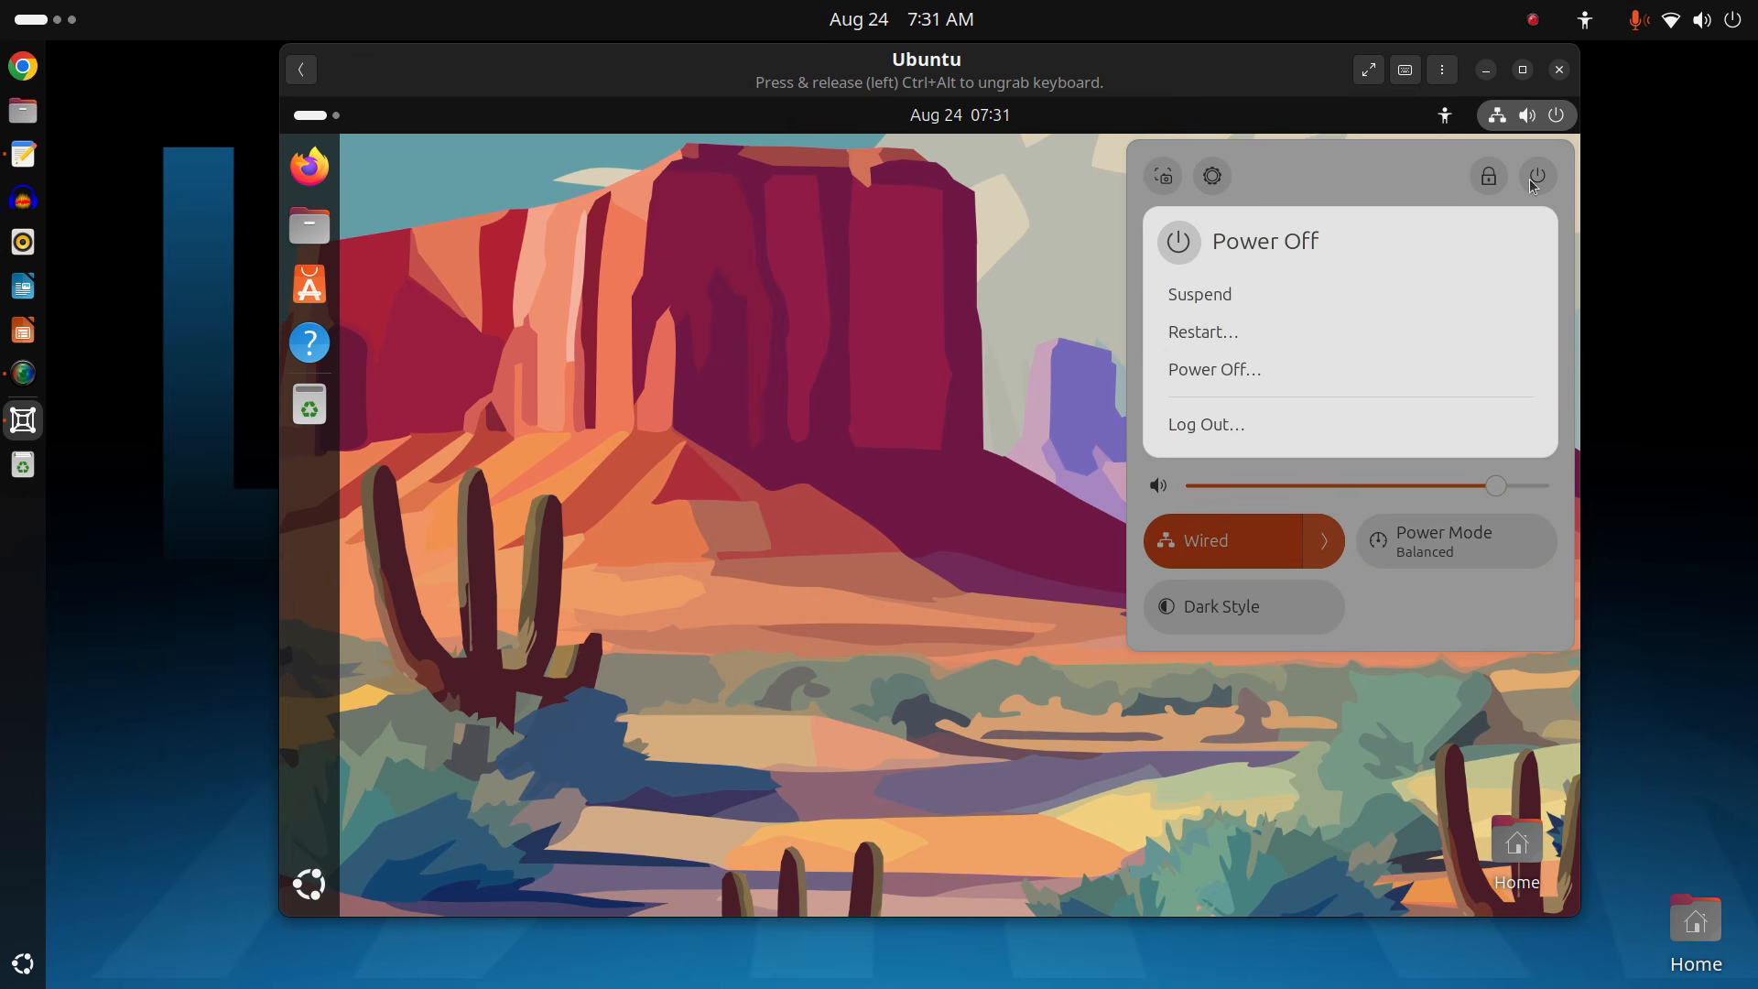
{"action": "left_click", "coordinate": [1309, 356]}
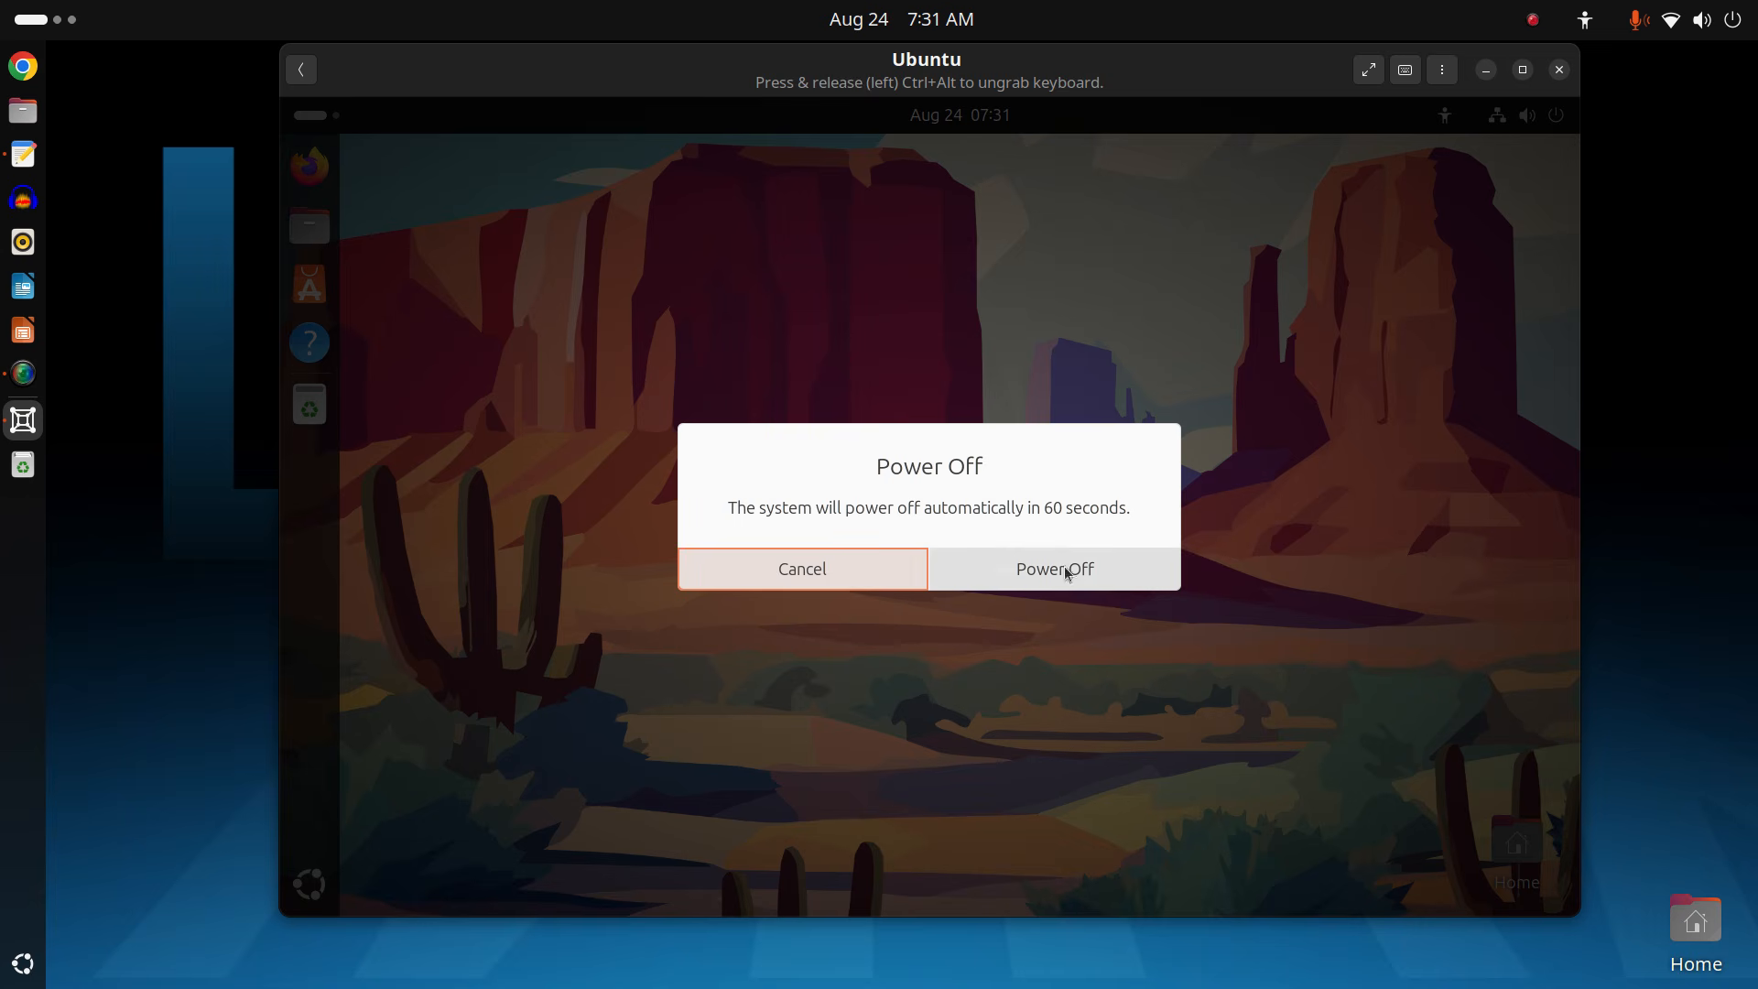
{"action": "left_click", "coordinate": [1065, 575]}
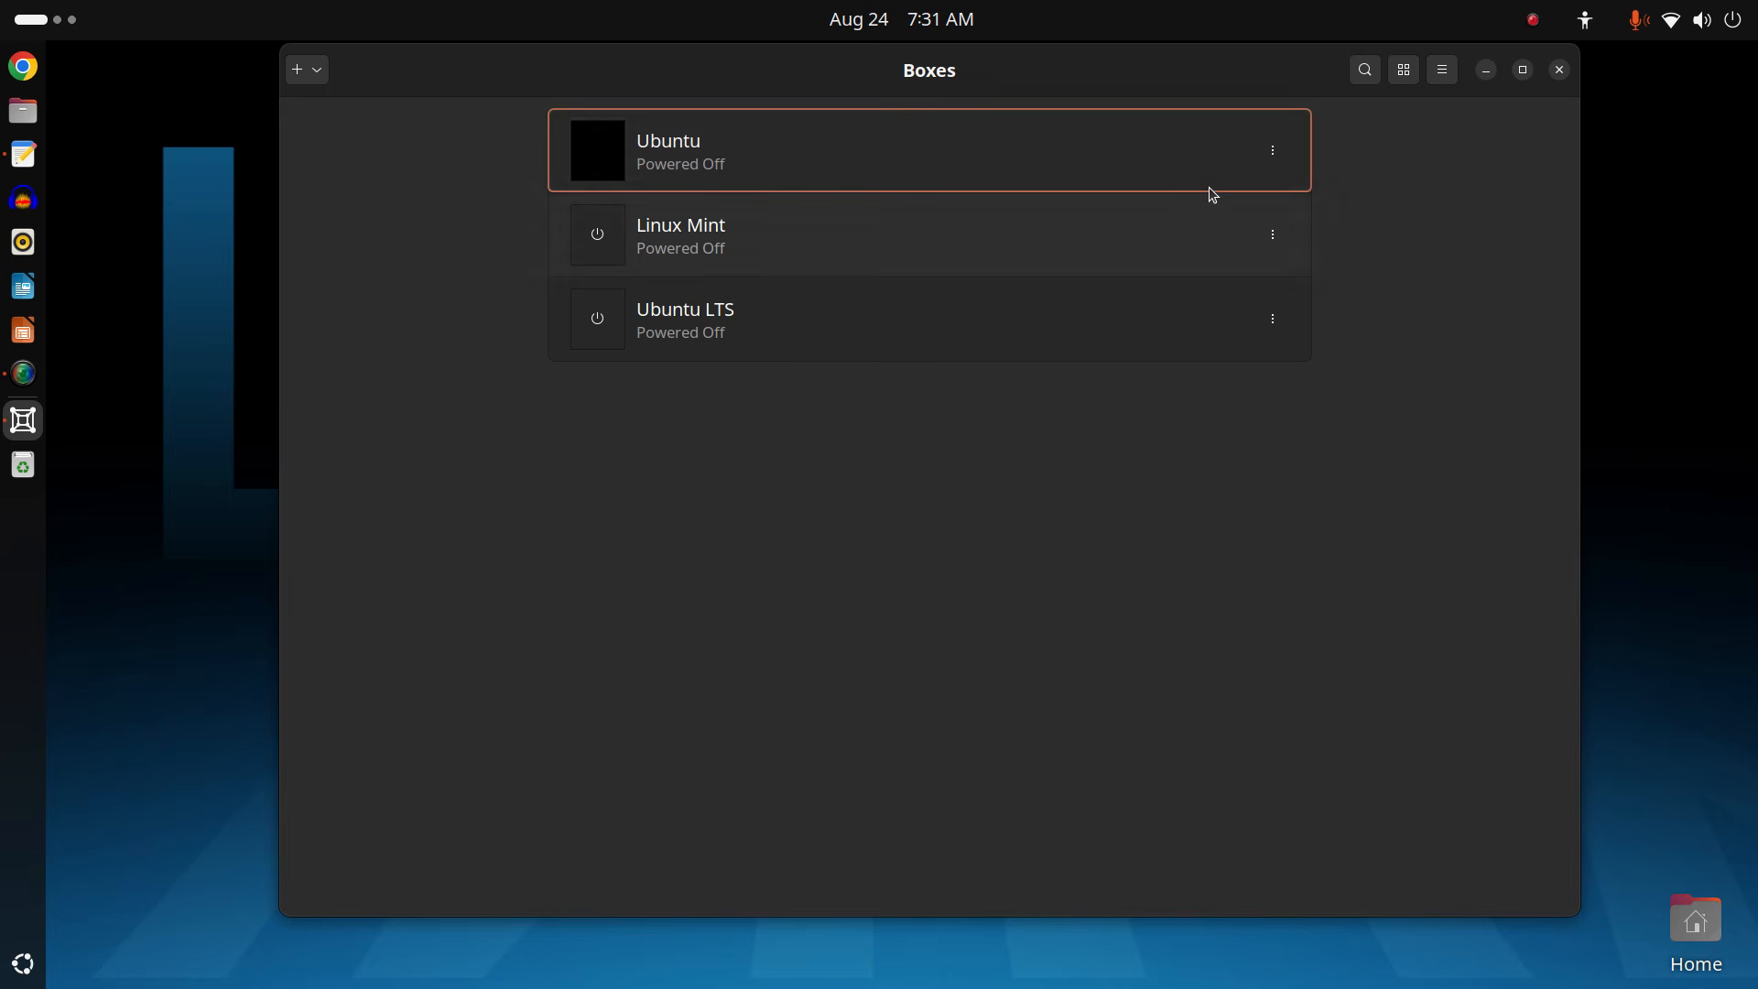
Revert the Ubuntu box to its 08/24/2025, 07:29:07 AM snapshot in Preferences > Snapshots.
{"action": "left_click", "coordinate": [1273, 152]}
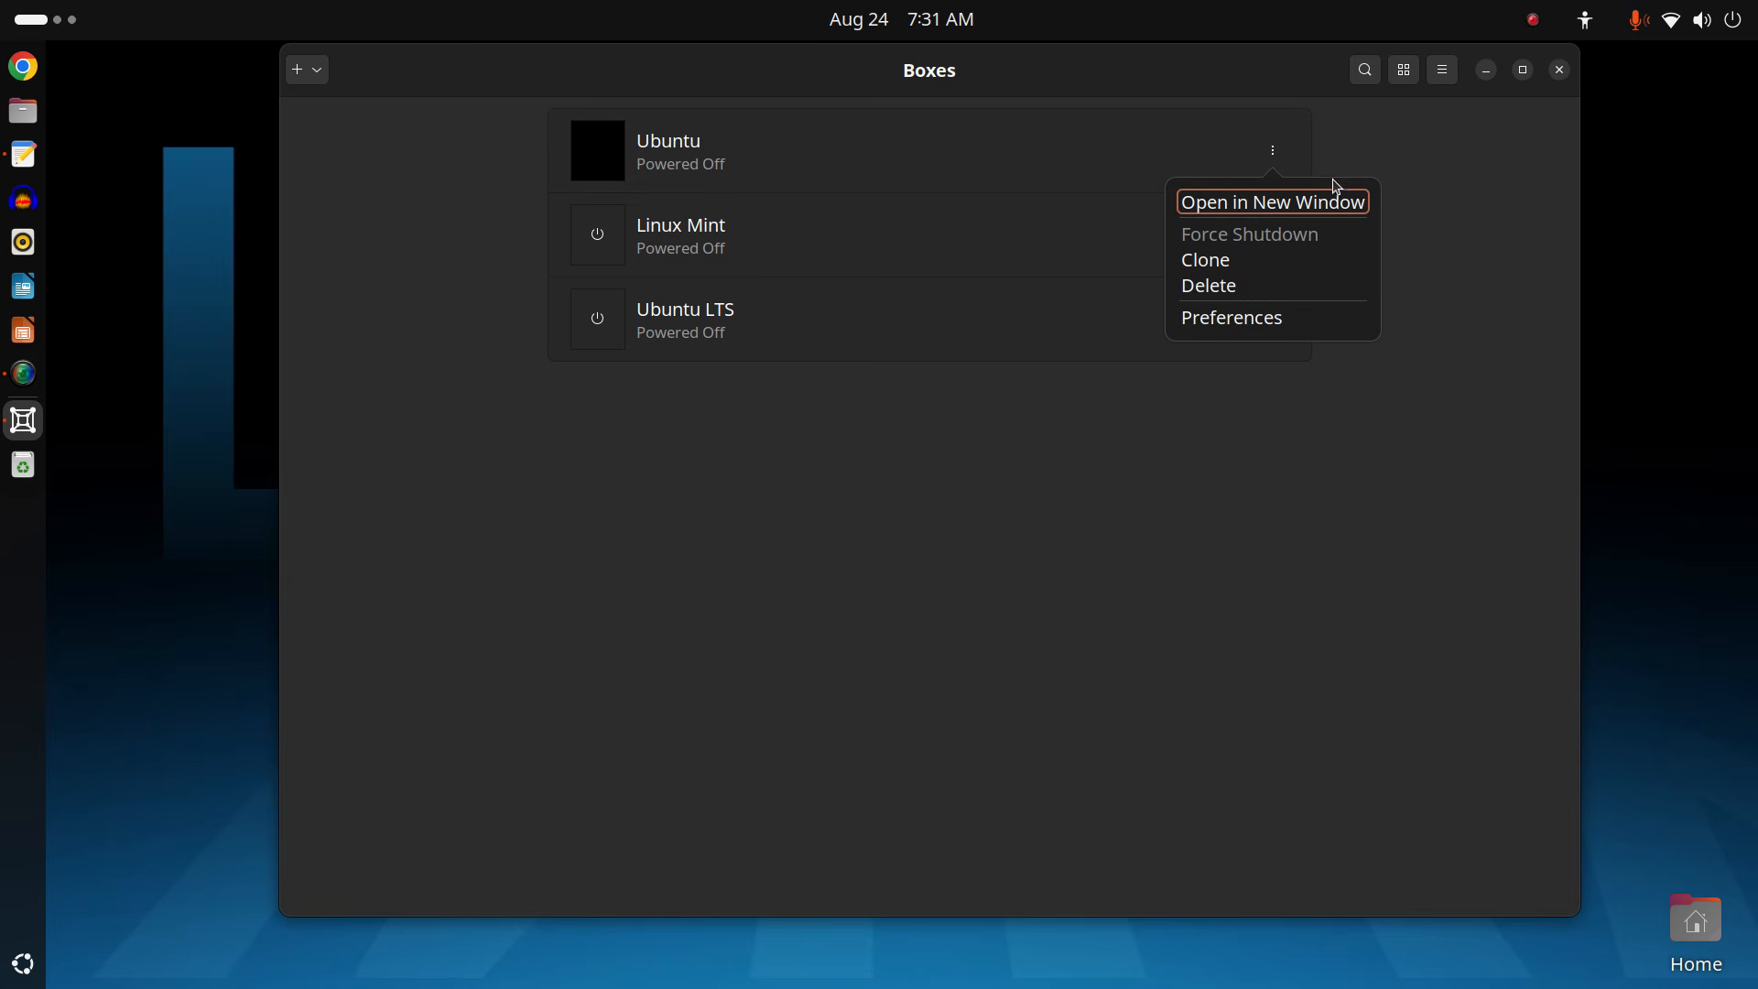
{"action": "left_click", "coordinate": [1319, 324]}
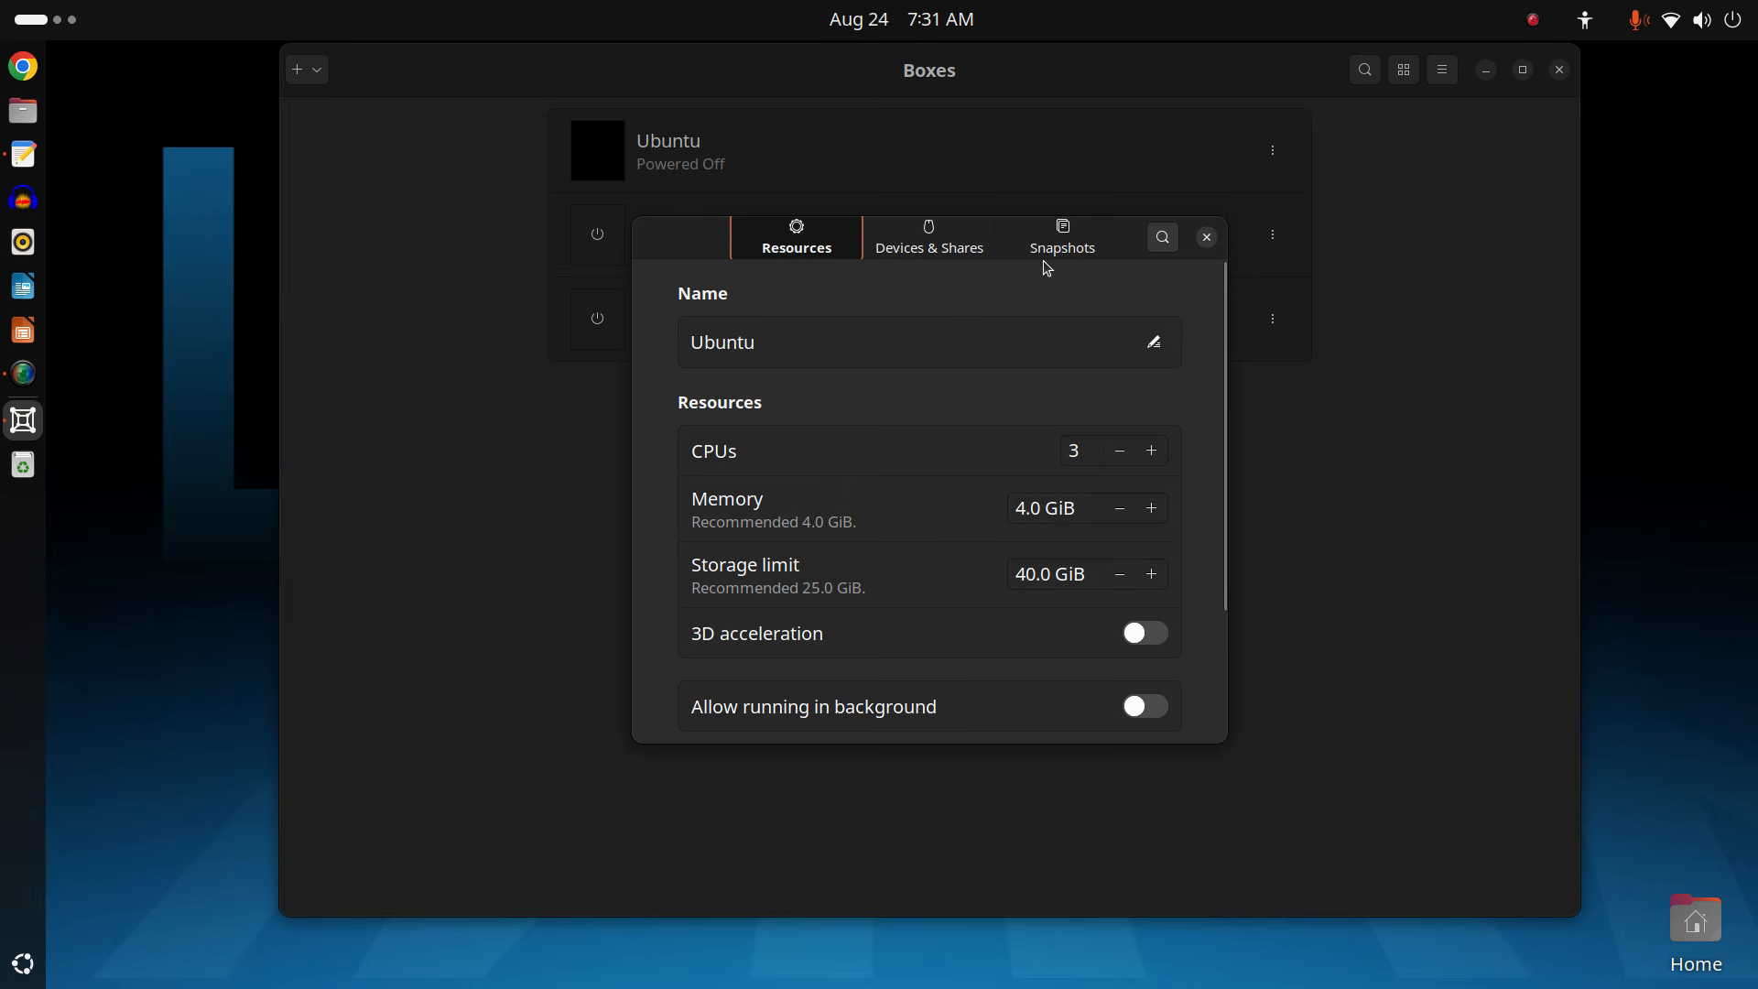
{"action": "left_click", "coordinate": [1063, 241]}
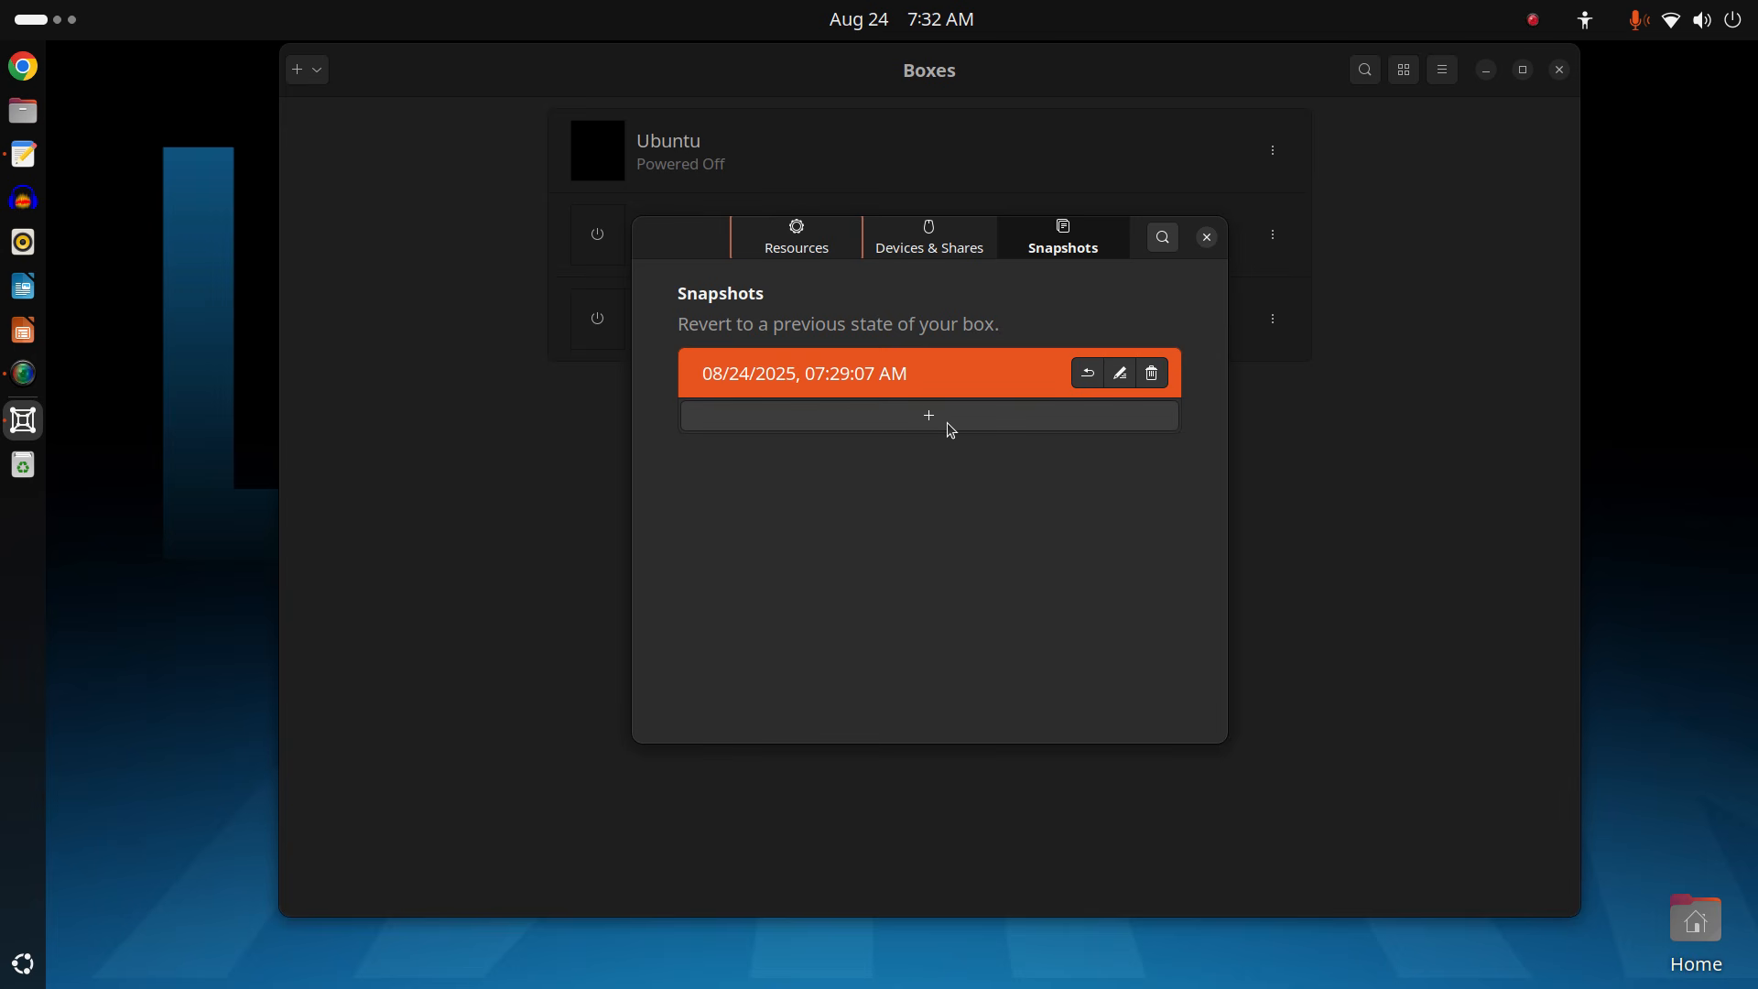
{"action": "left_click", "coordinate": [1084, 379]}
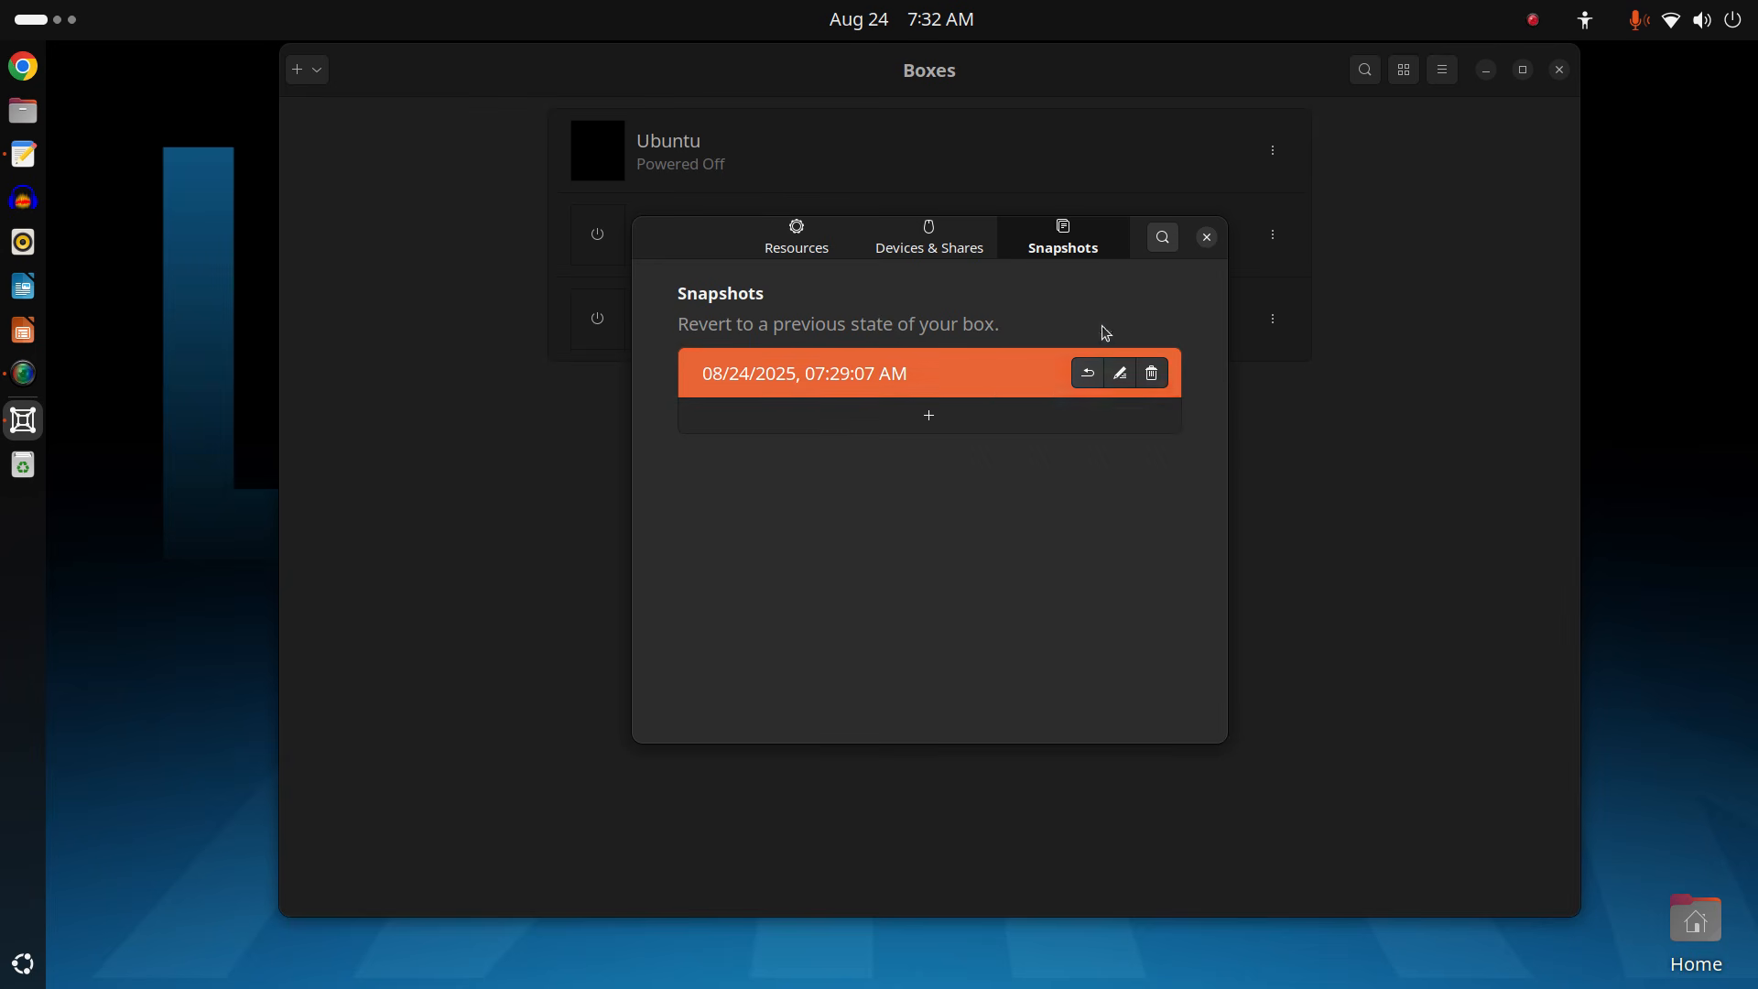
Start the reverted Ubuntu box and sign in to its desktop with the account password.
{"action": "left_click", "coordinate": [1209, 235]}
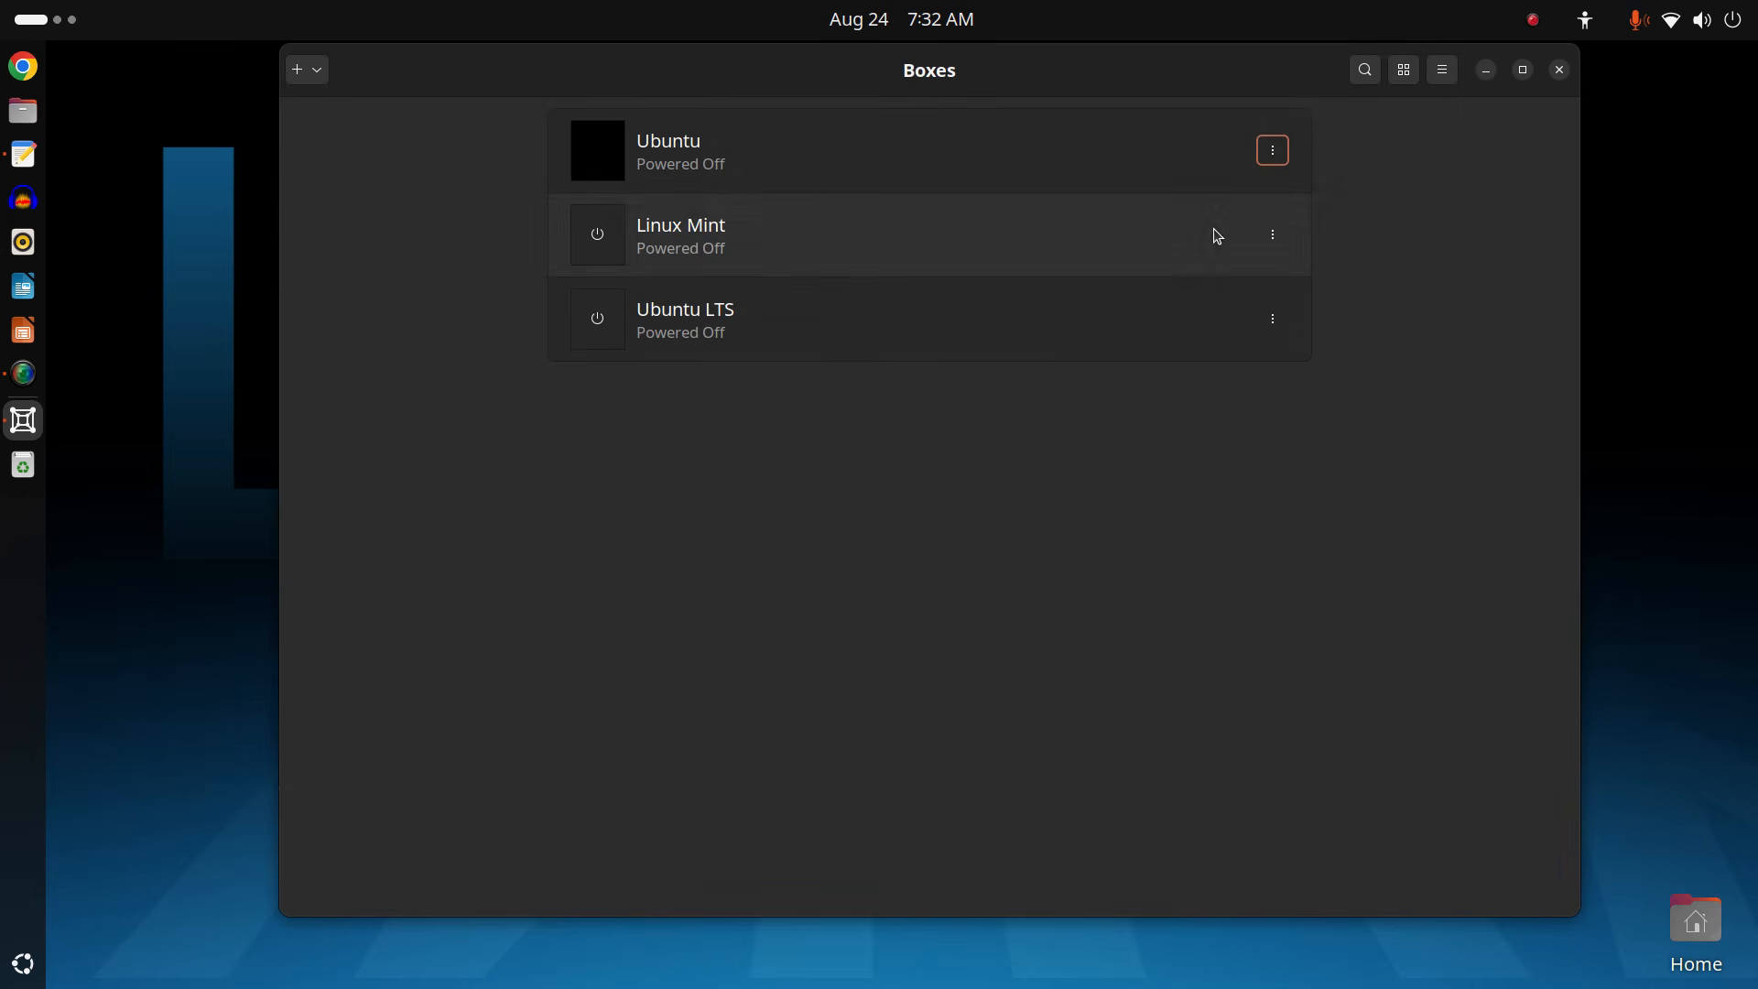
{"action": "left_click", "coordinate": [818, 167]}
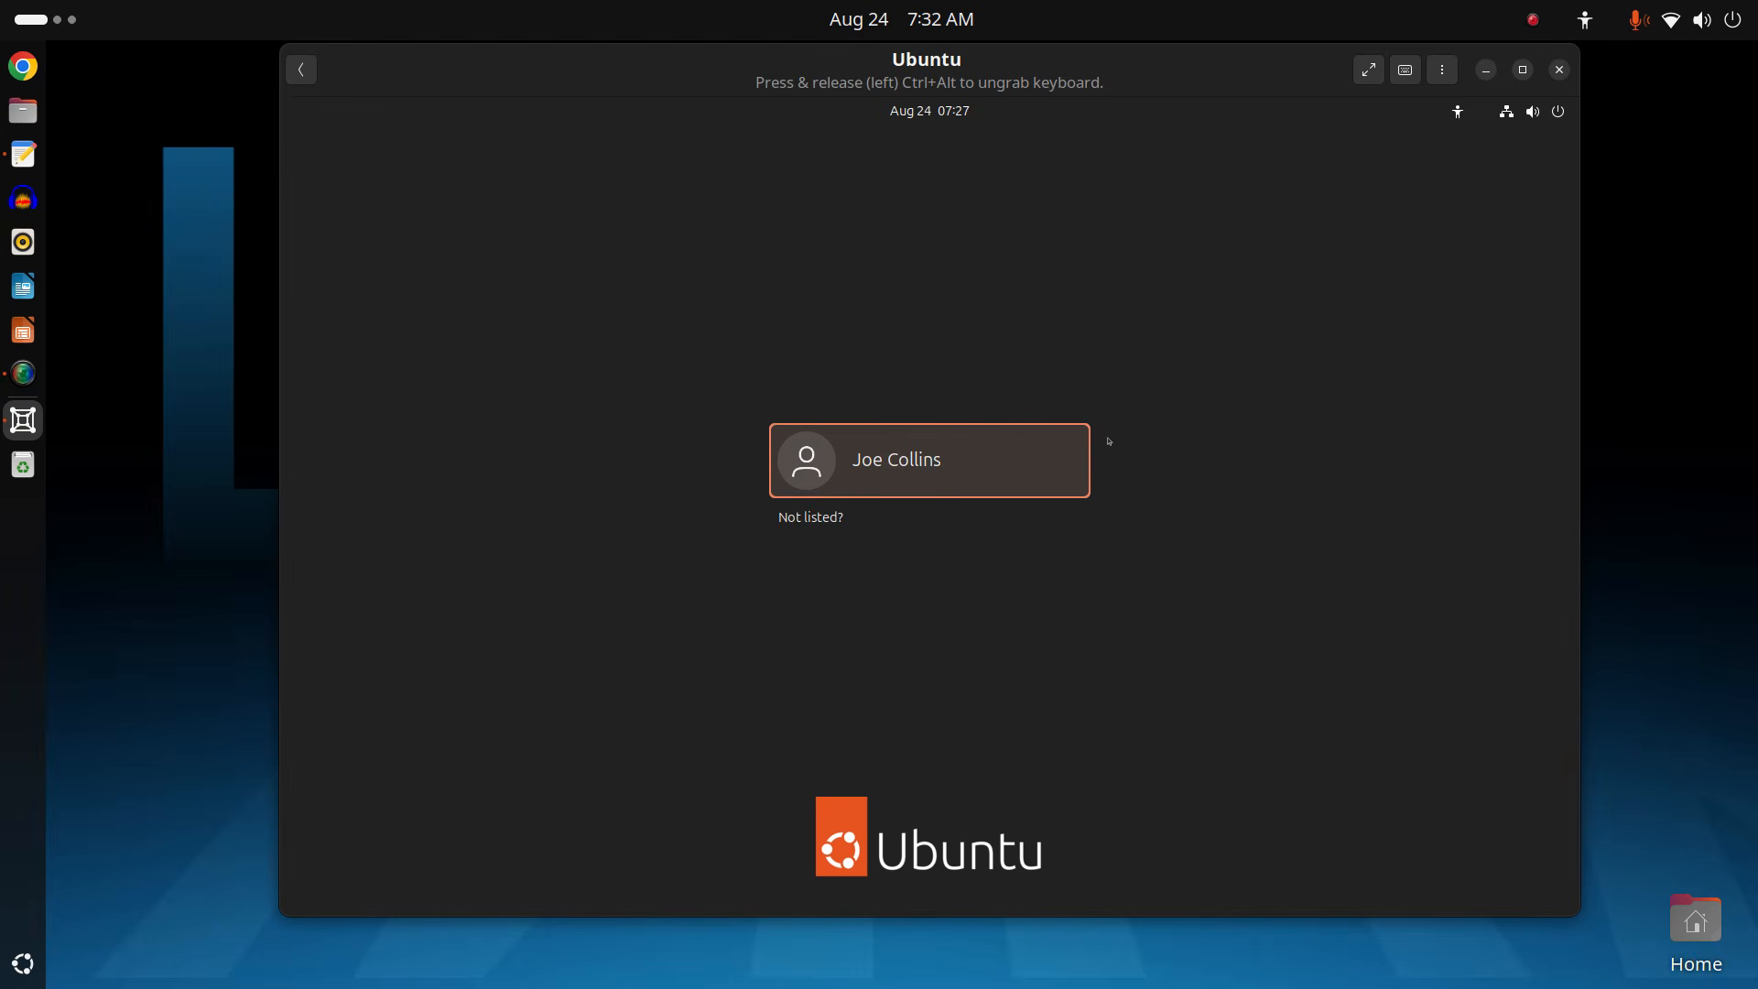
{"action": "key", "text": "Return"}
{"action": "type", "text": "******"}
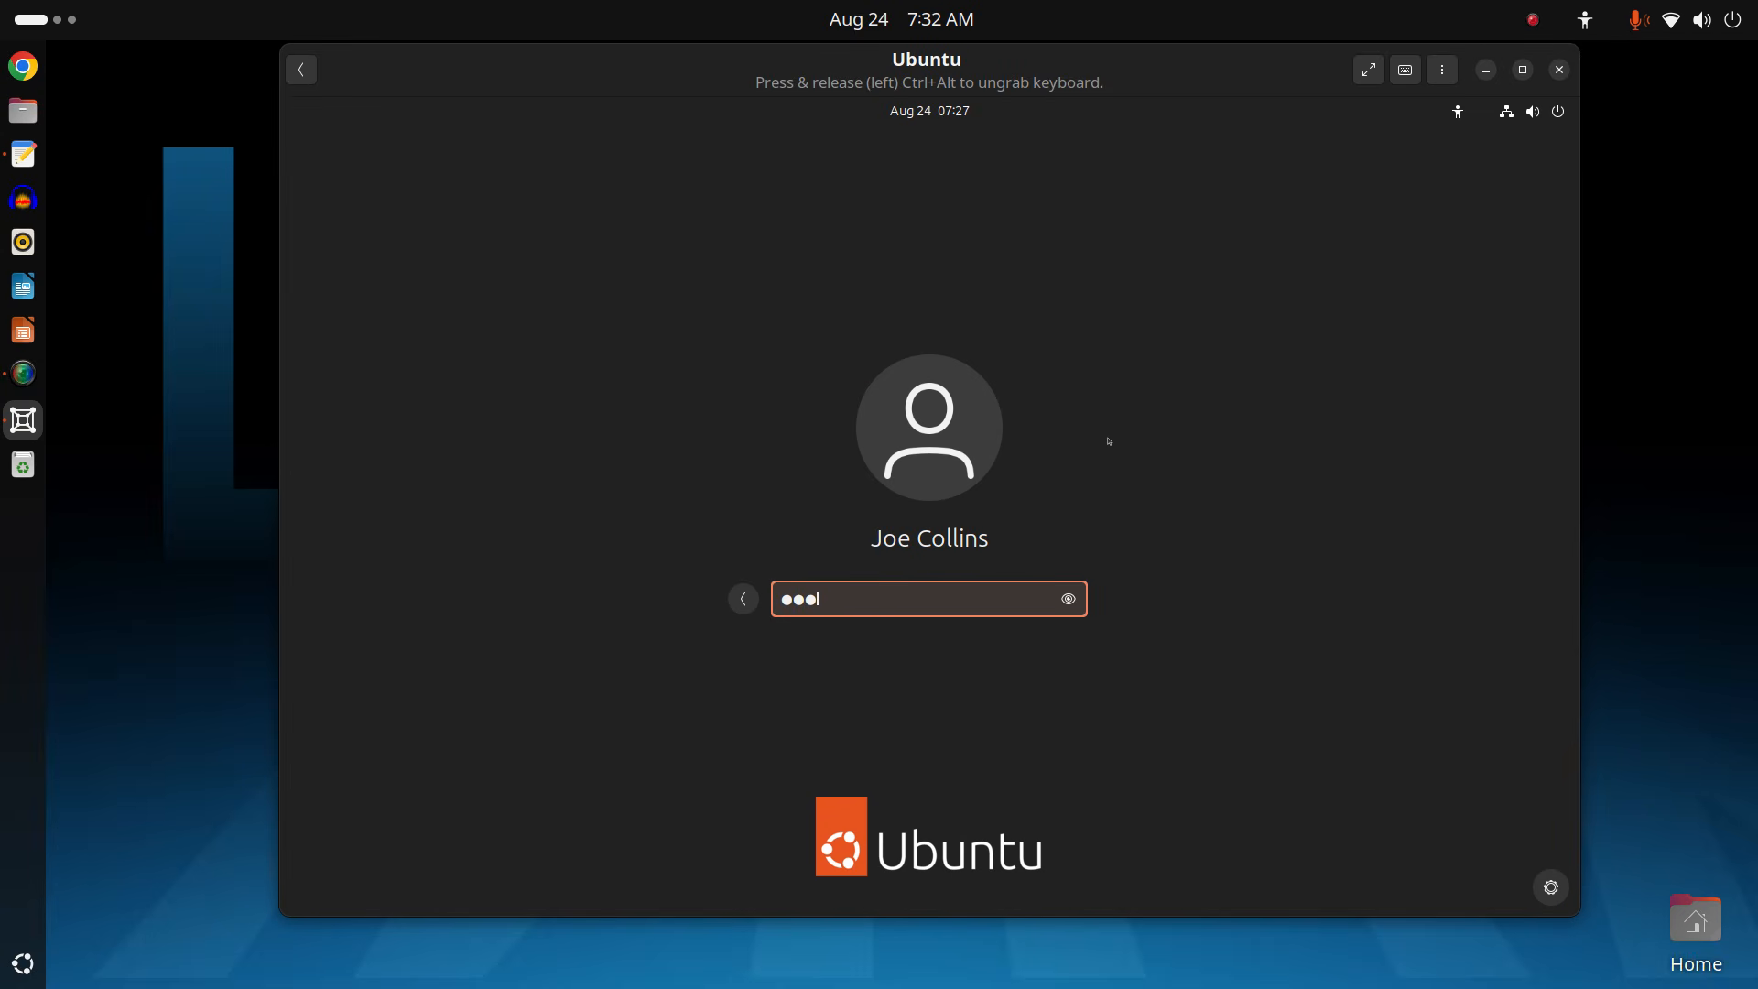
{"action": "type", "text": "**"}
{"action": "key", "text": "Return"}
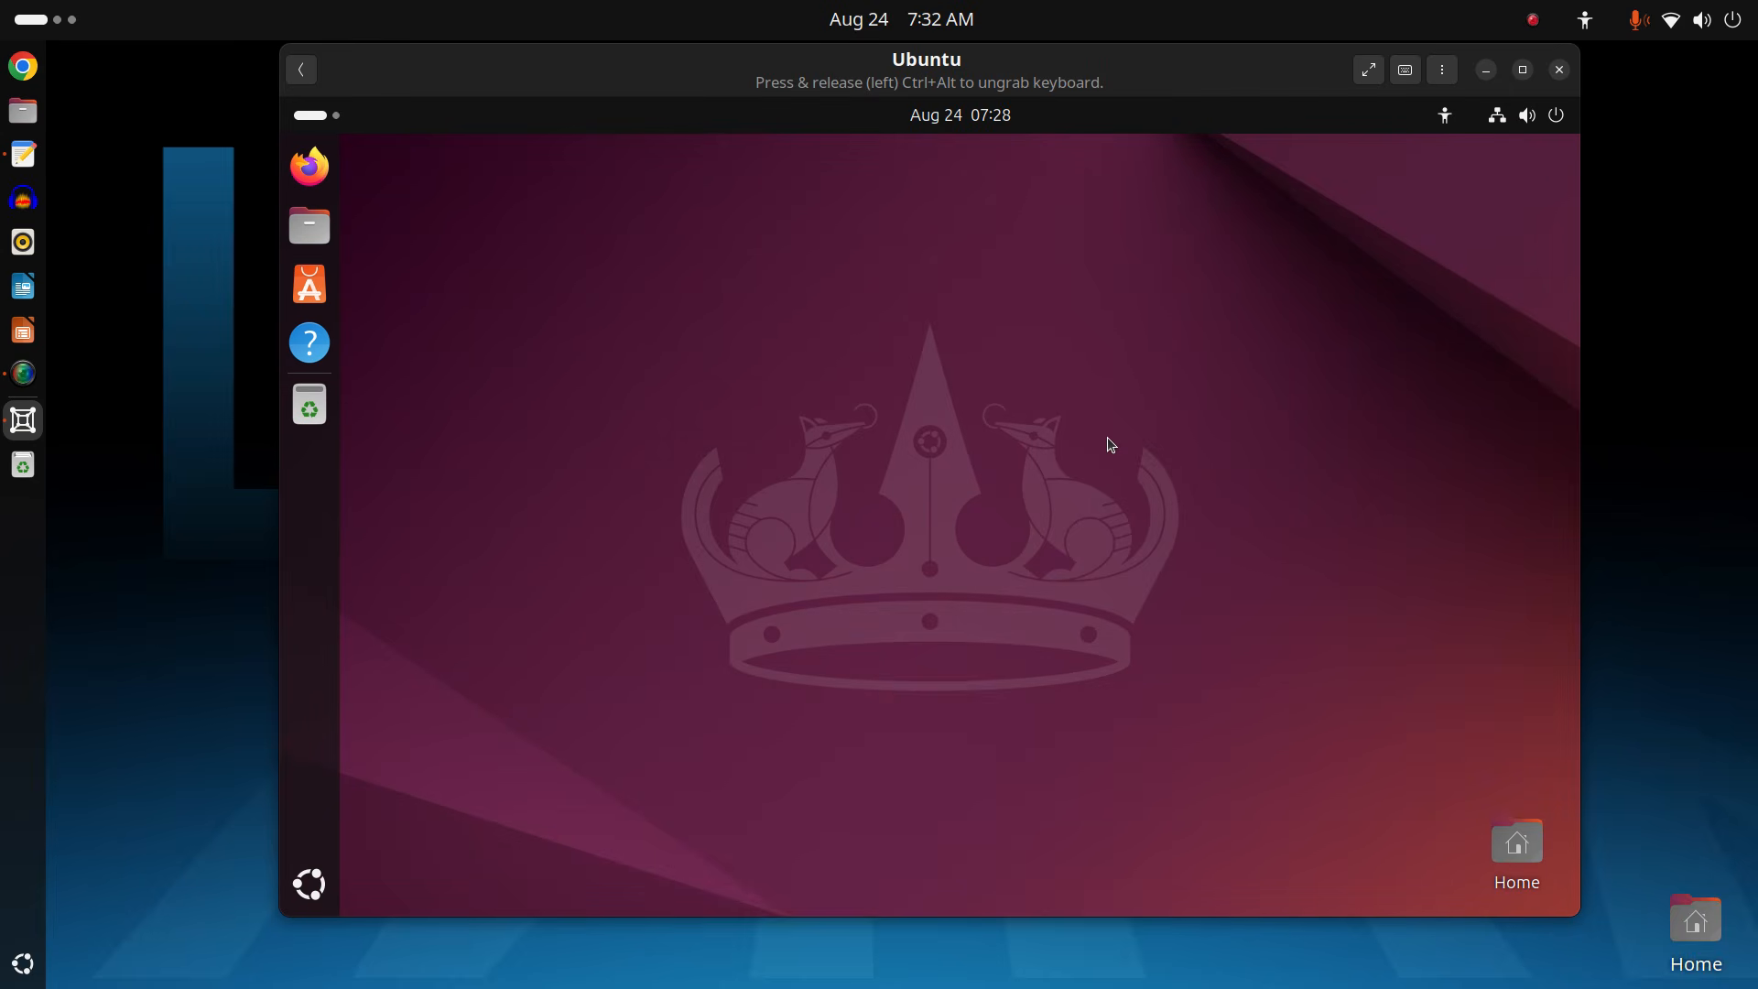
Power off the Ubuntu virtual machine from its quick settings menu.
{"action": "left_click", "coordinate": [1560, 116]}
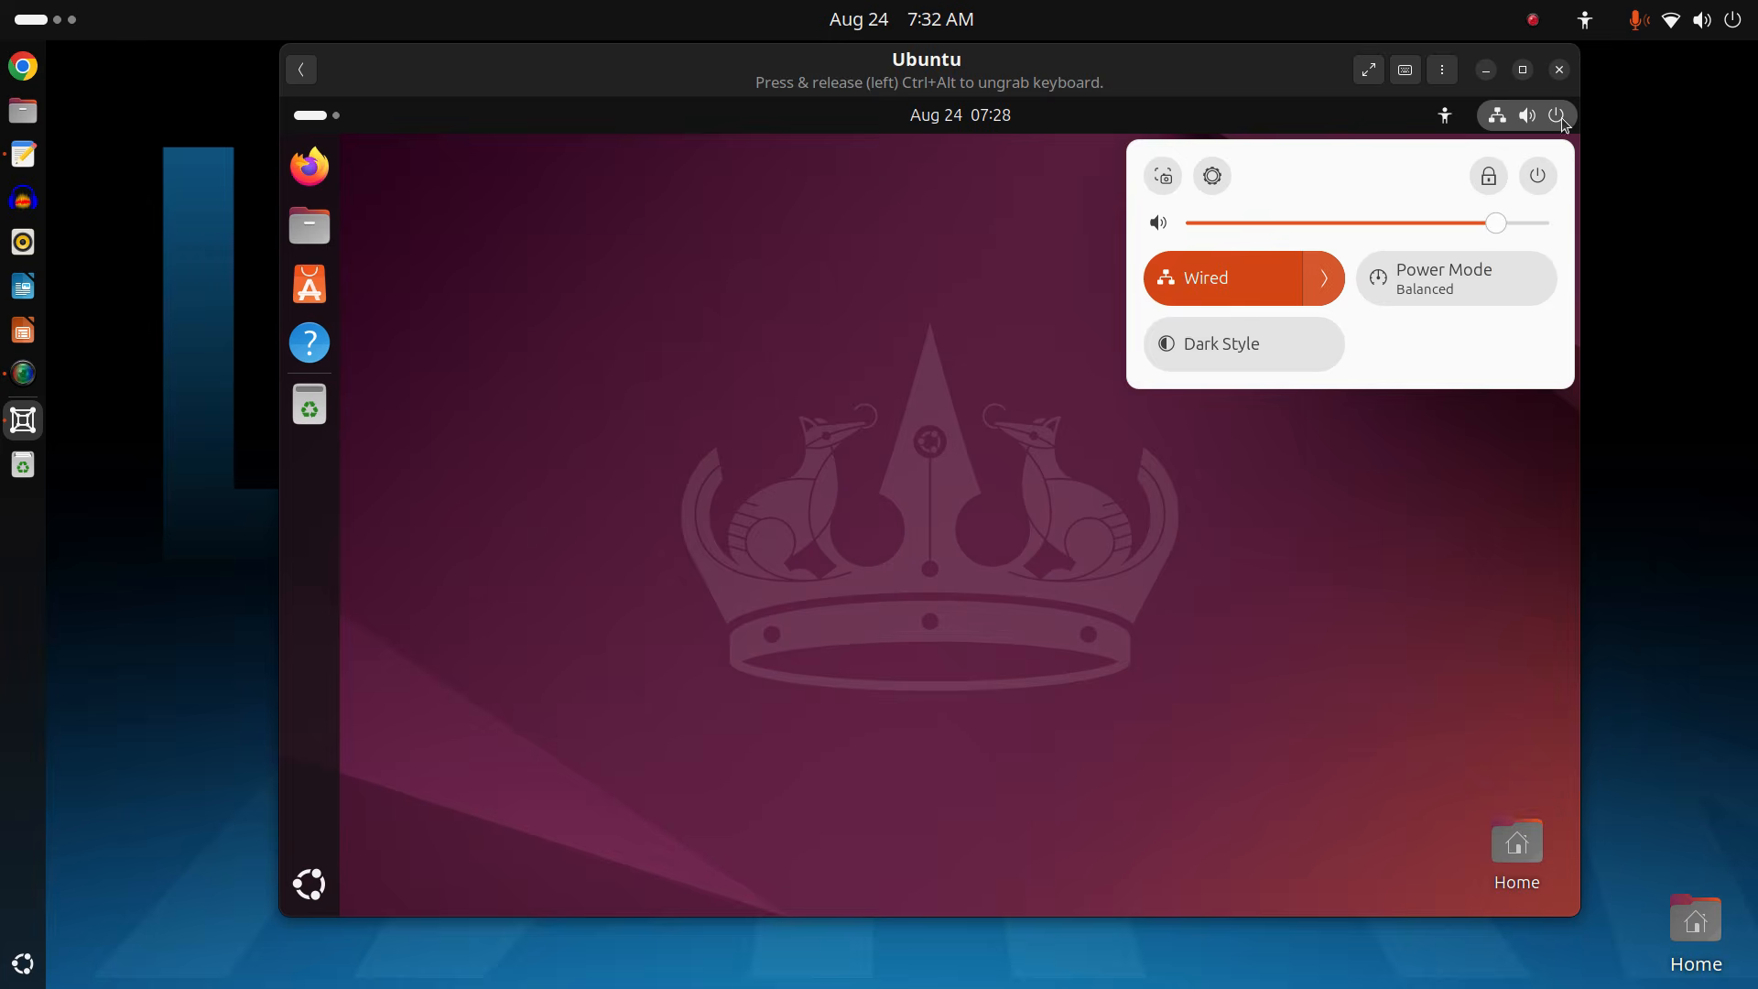
{"action": "left_click", "coordinate": [1537, 178]}
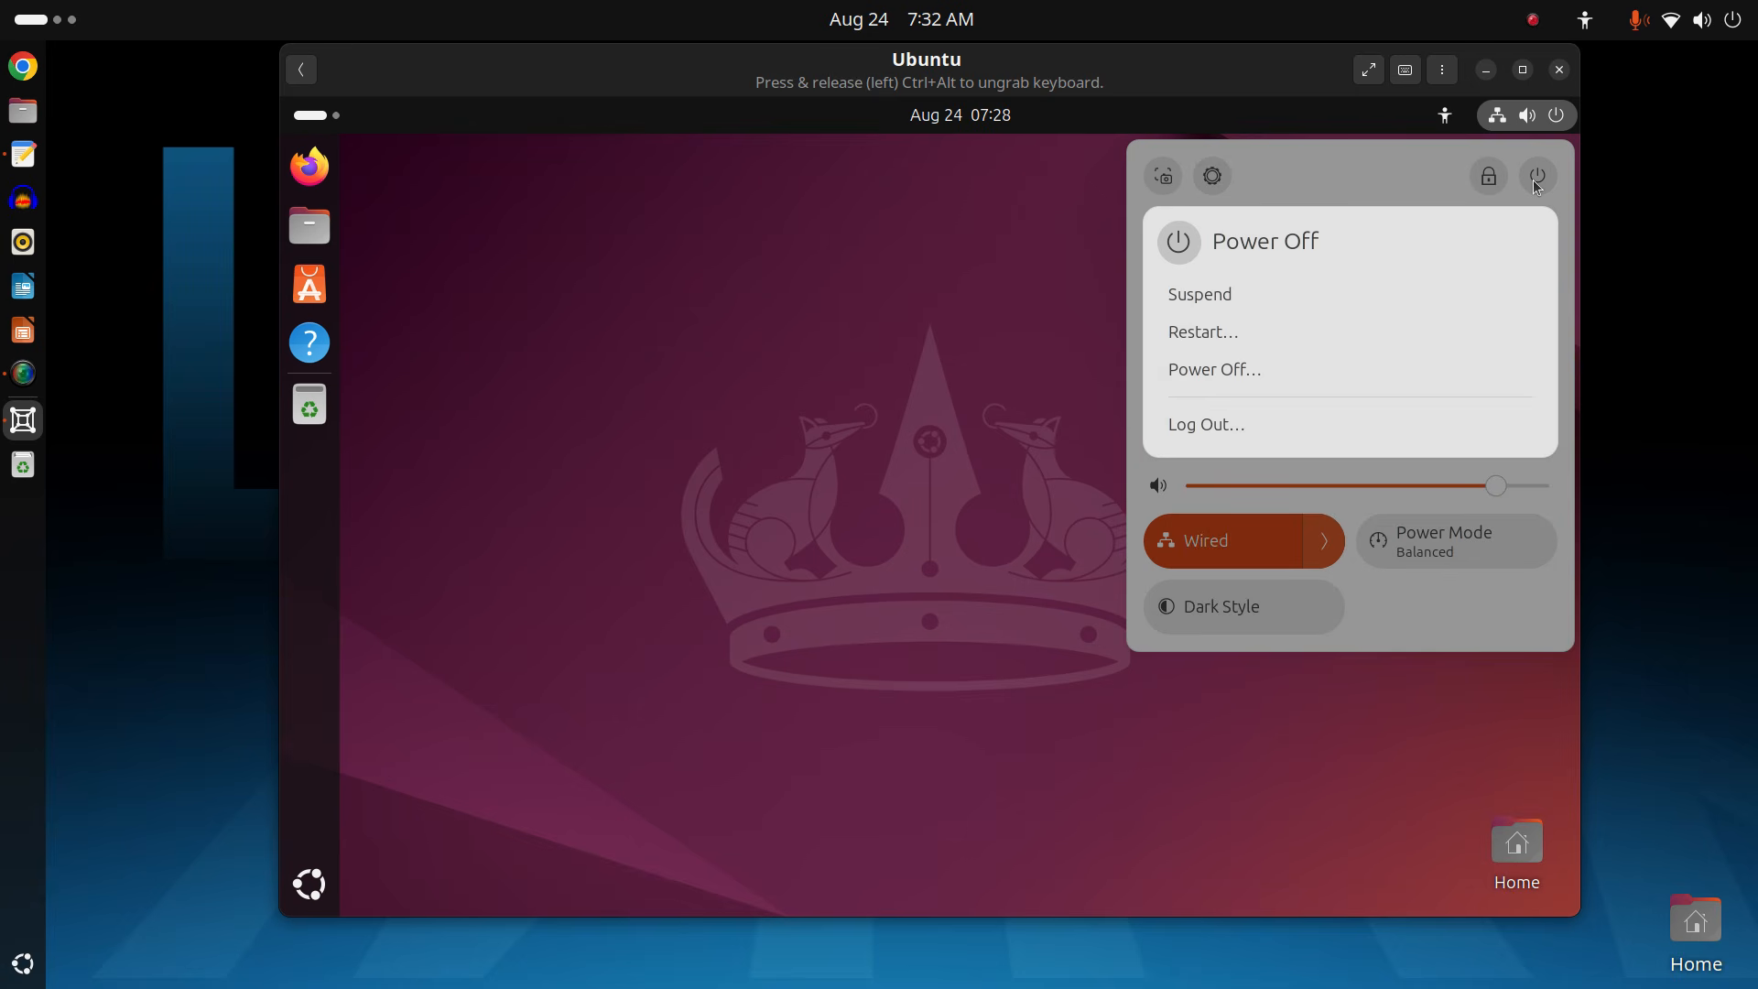
{"action": "left_click", "coordinate": [1298, 371]}
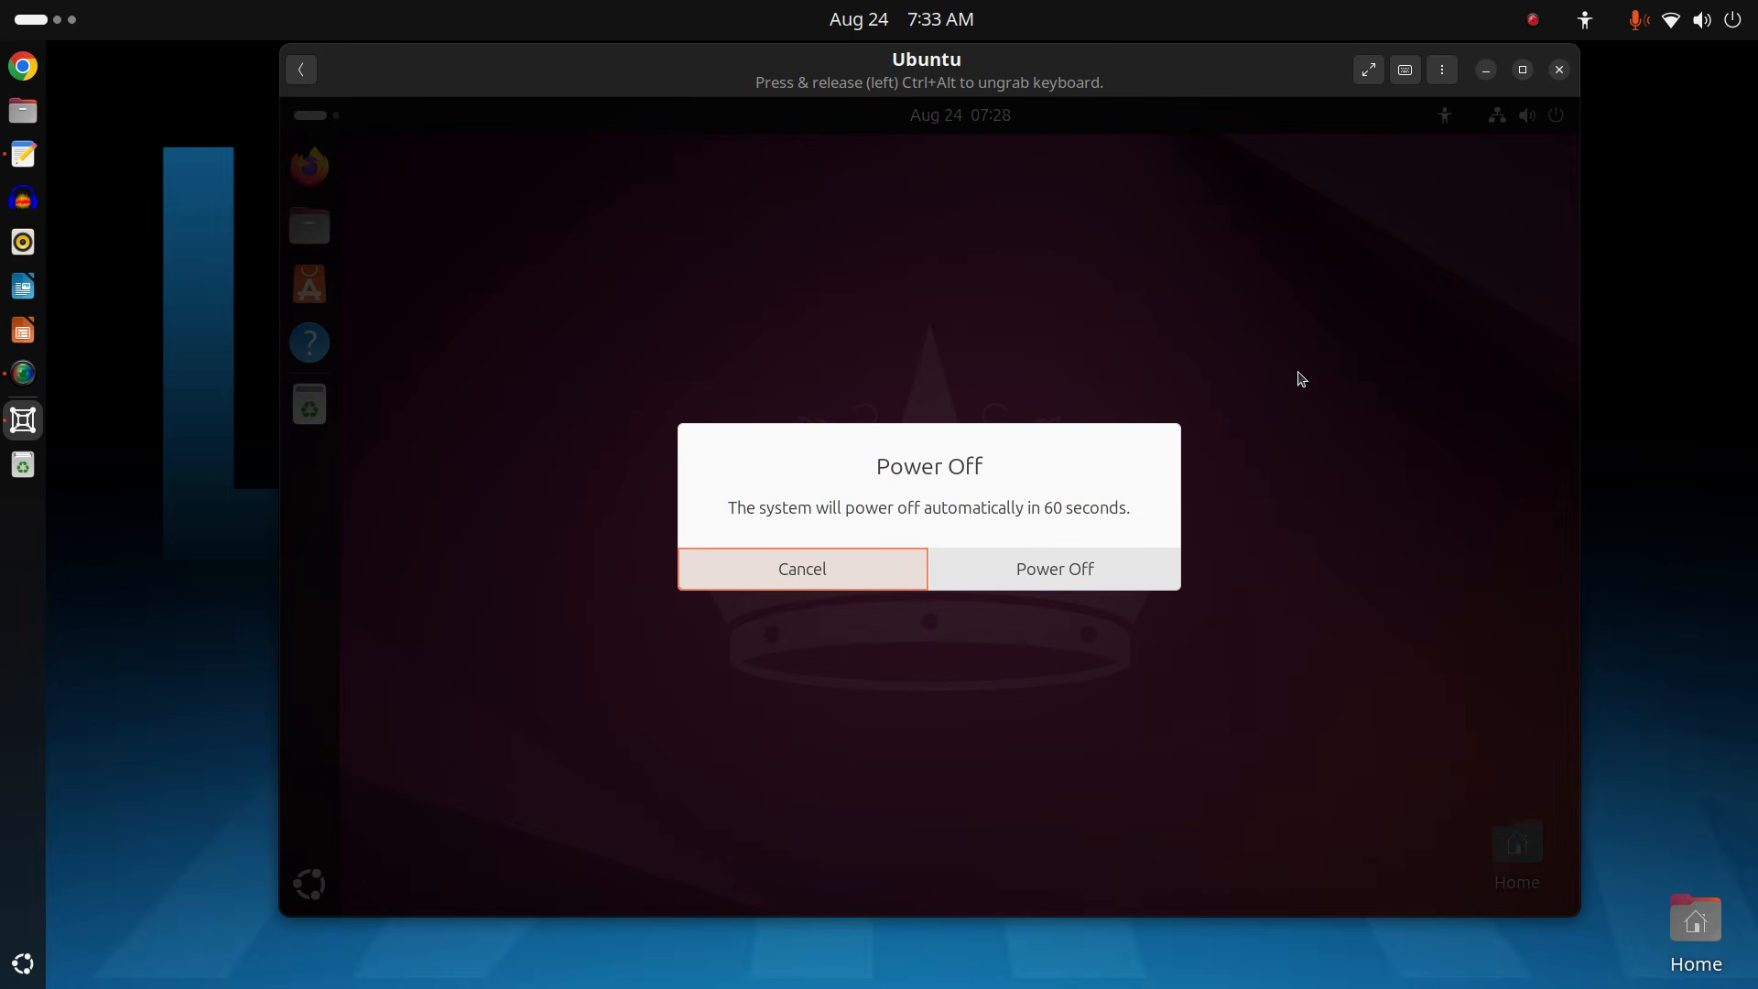
{"action": "left_click", "coordinate": [1102, 584]}
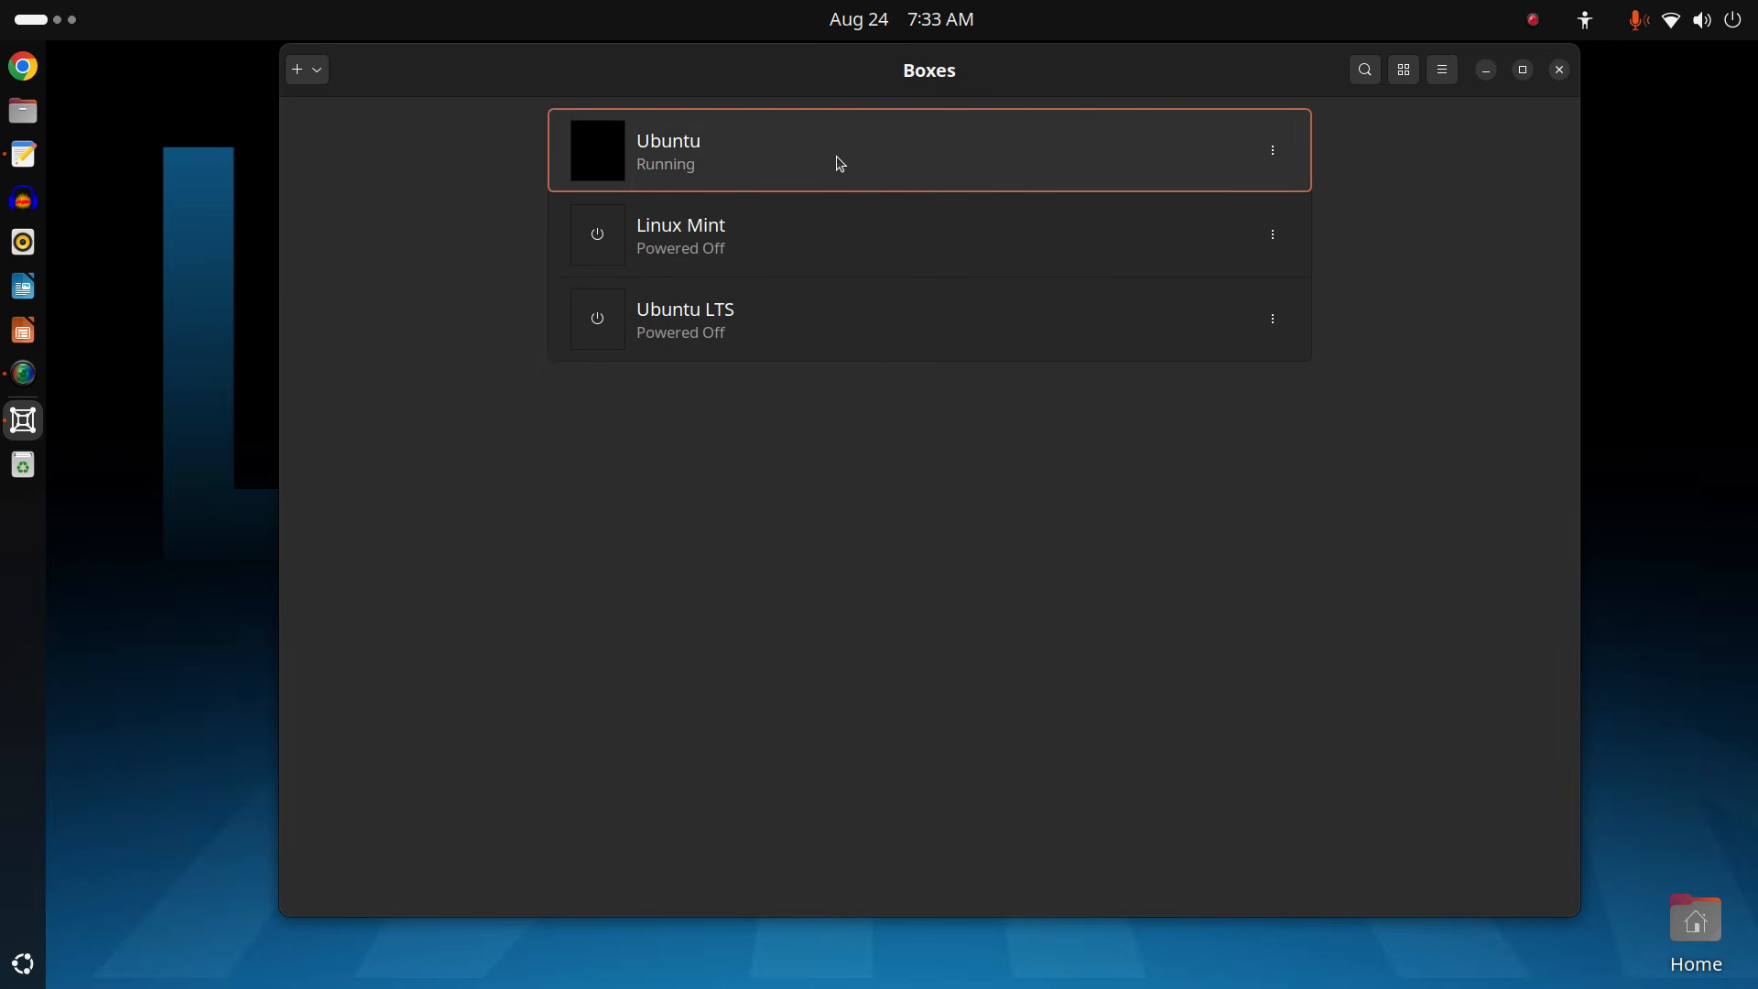
Delete the Ubuntu box, dismiss the deletion notice, and close GNOME Boxes.
{"action": "left_click", "coordinate": [1275, 166]}
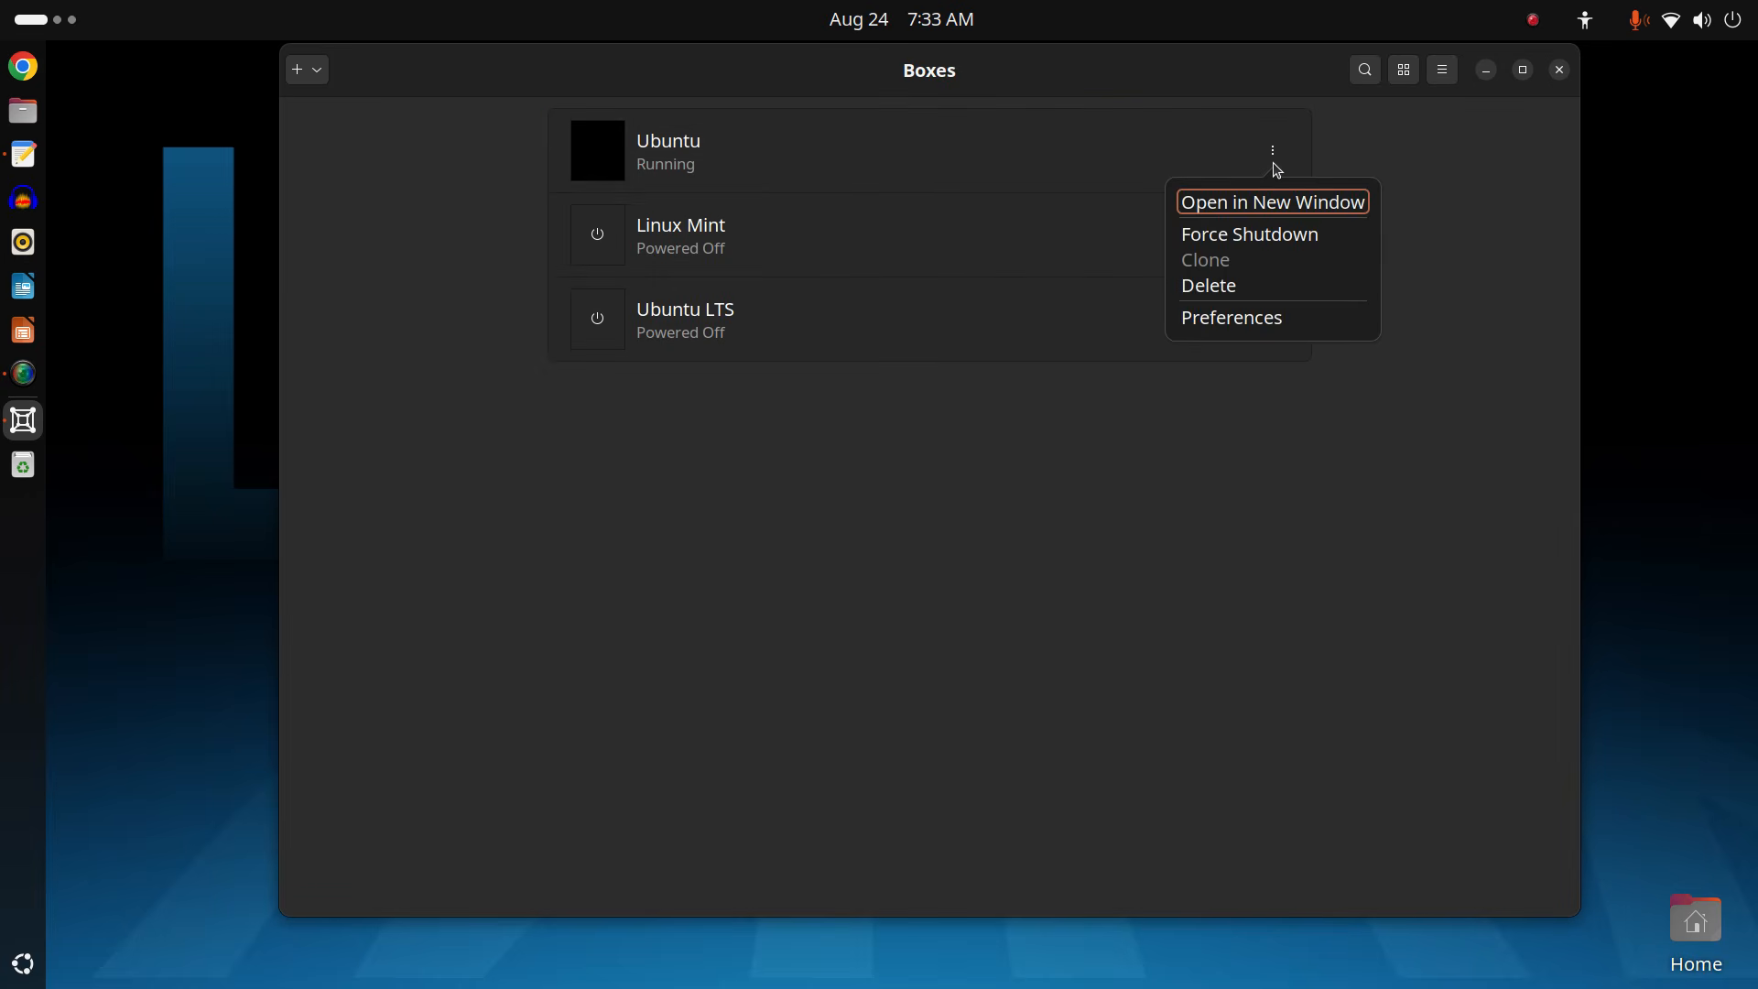
{"action": "left_click", "coordinate": [1277, 293]}
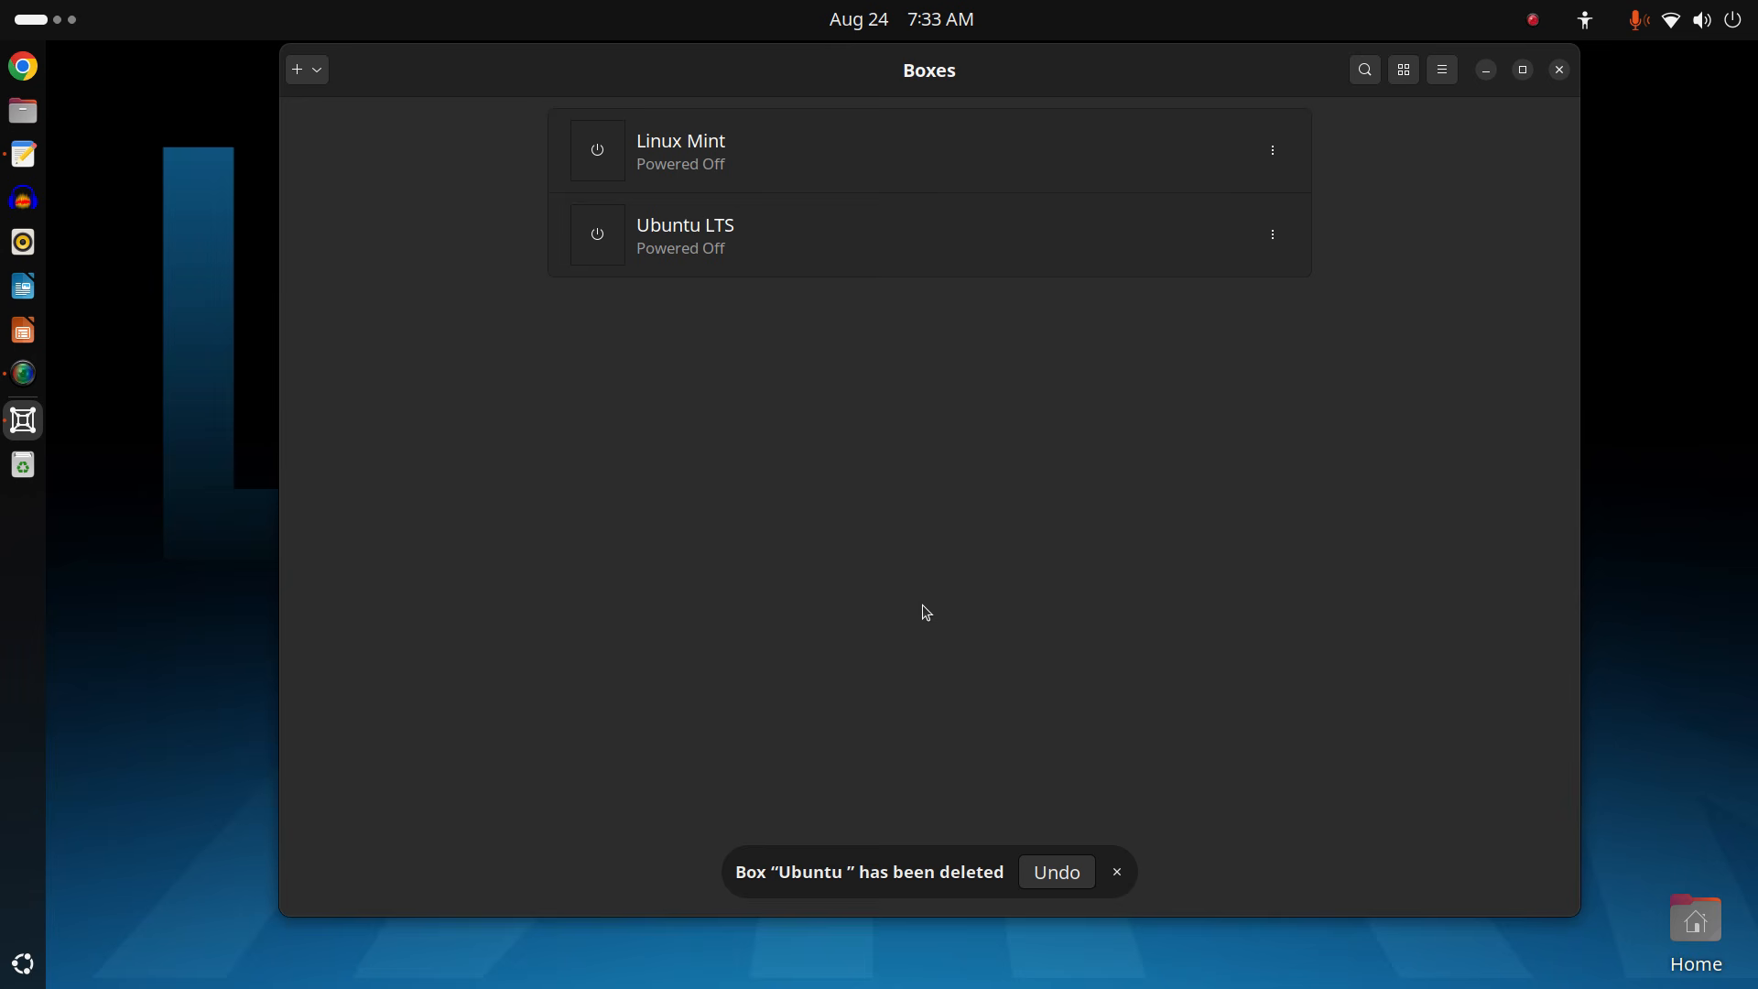
{"action": "left_click", "coordinate": [1116, 872]}
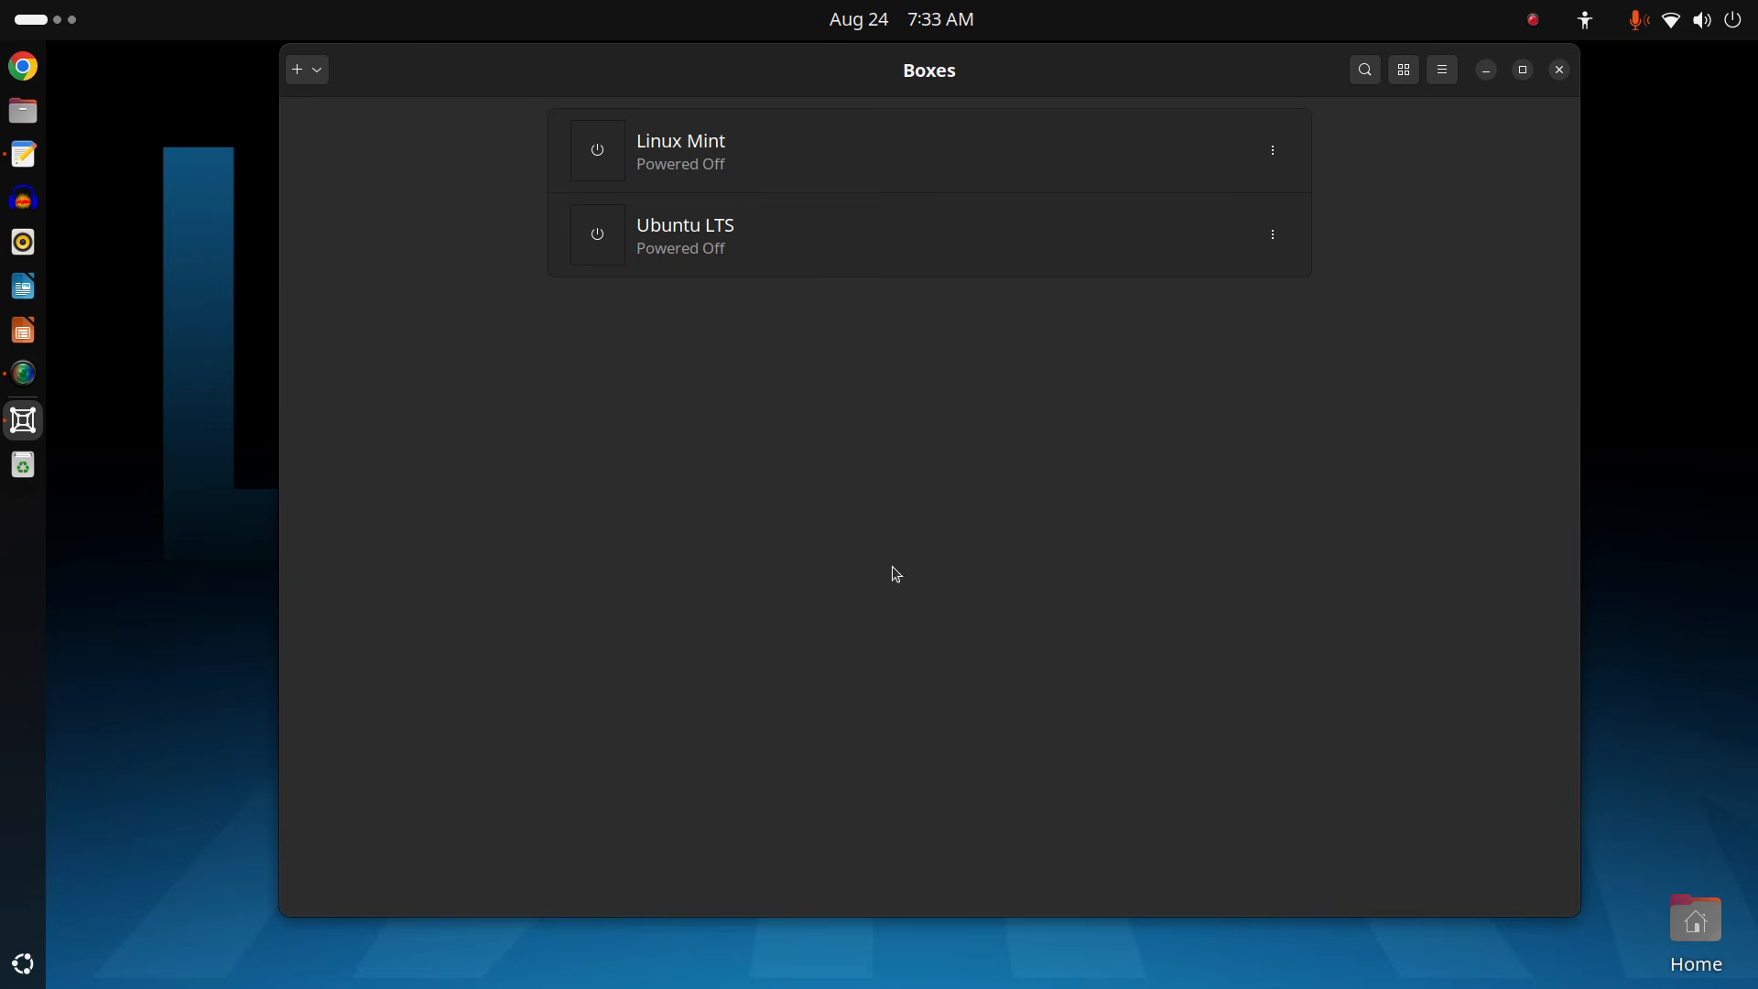
{"action": "left_click", "coordinate": [1559, 70]}
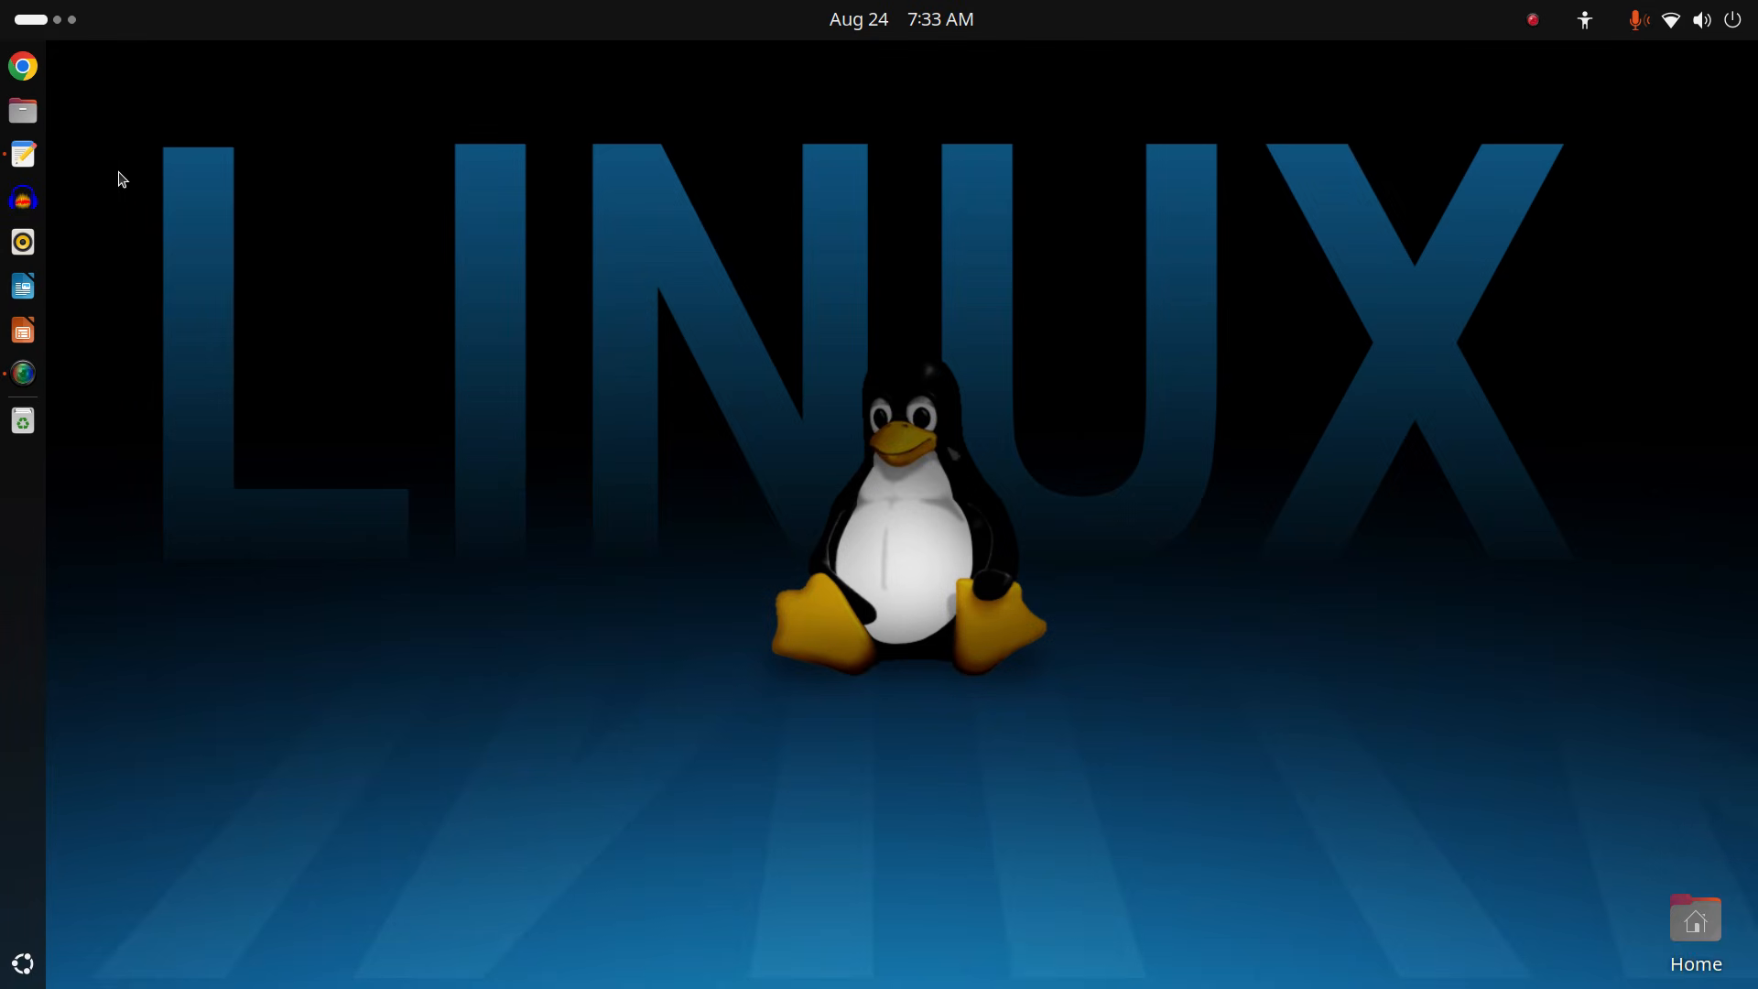
Open Text Editor with the Install Gnome Boxes.txt notes in a maximized window.
{"action": "left_click", "coordinate": [24, 156]}
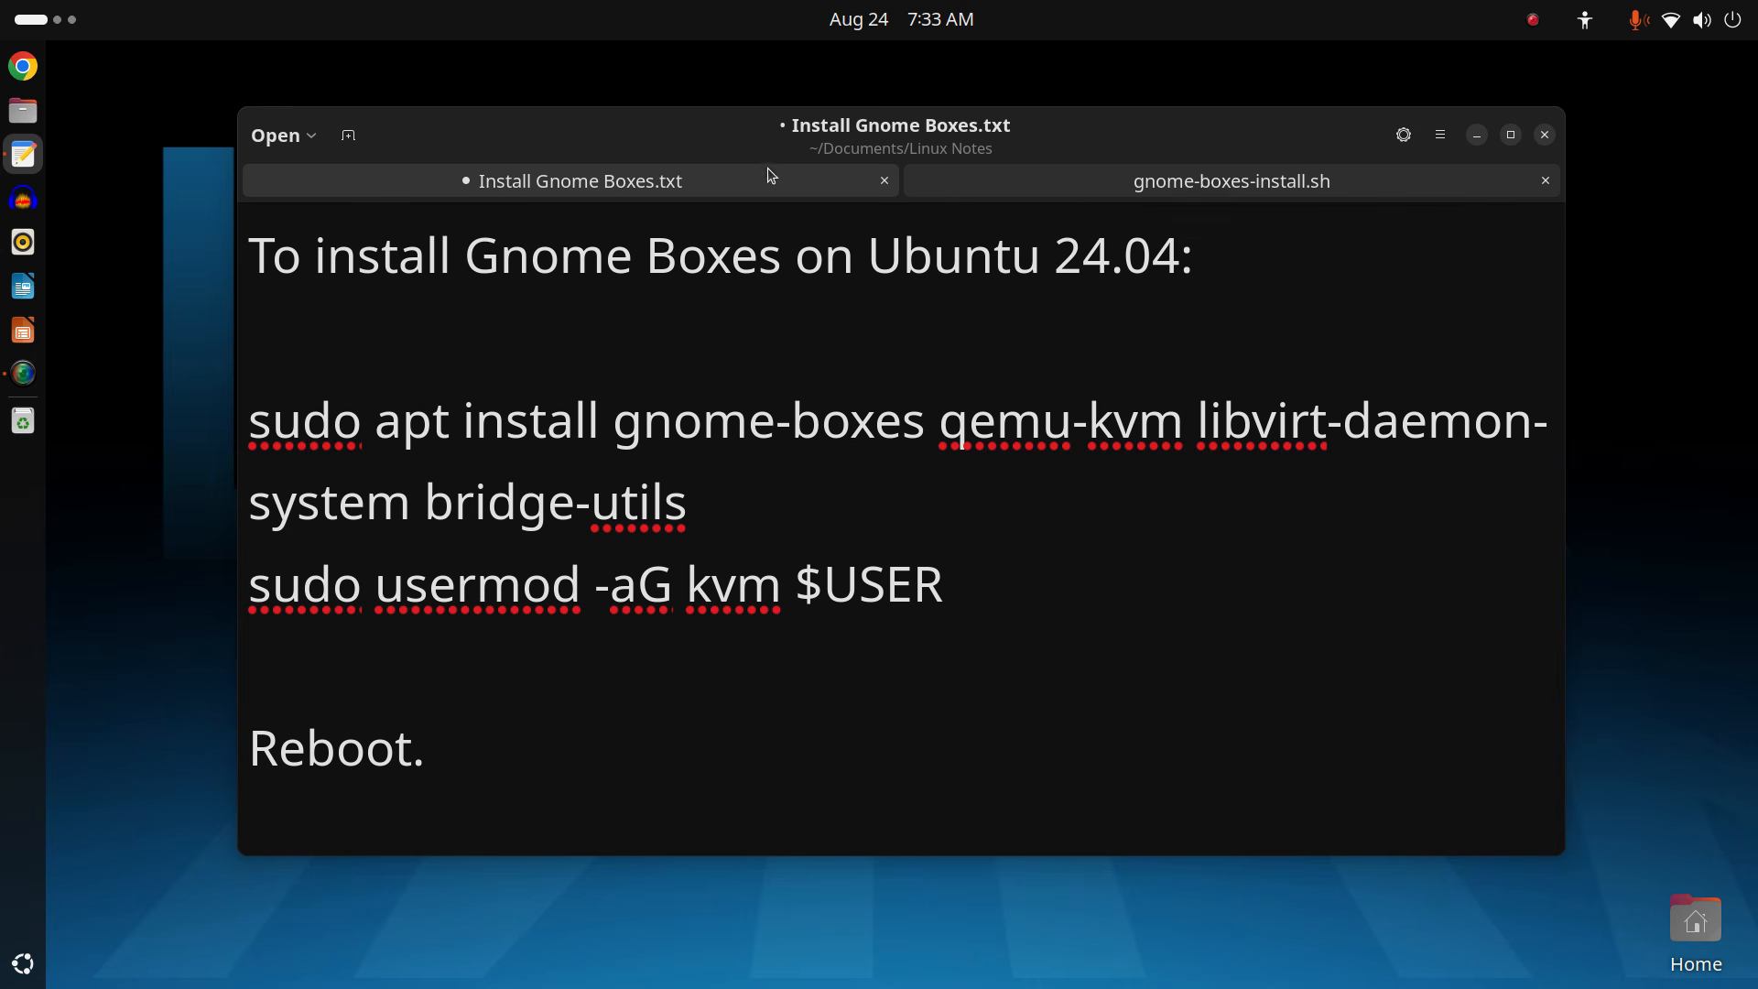
{"action": "double_click", "coordinate": [1083, 135]}
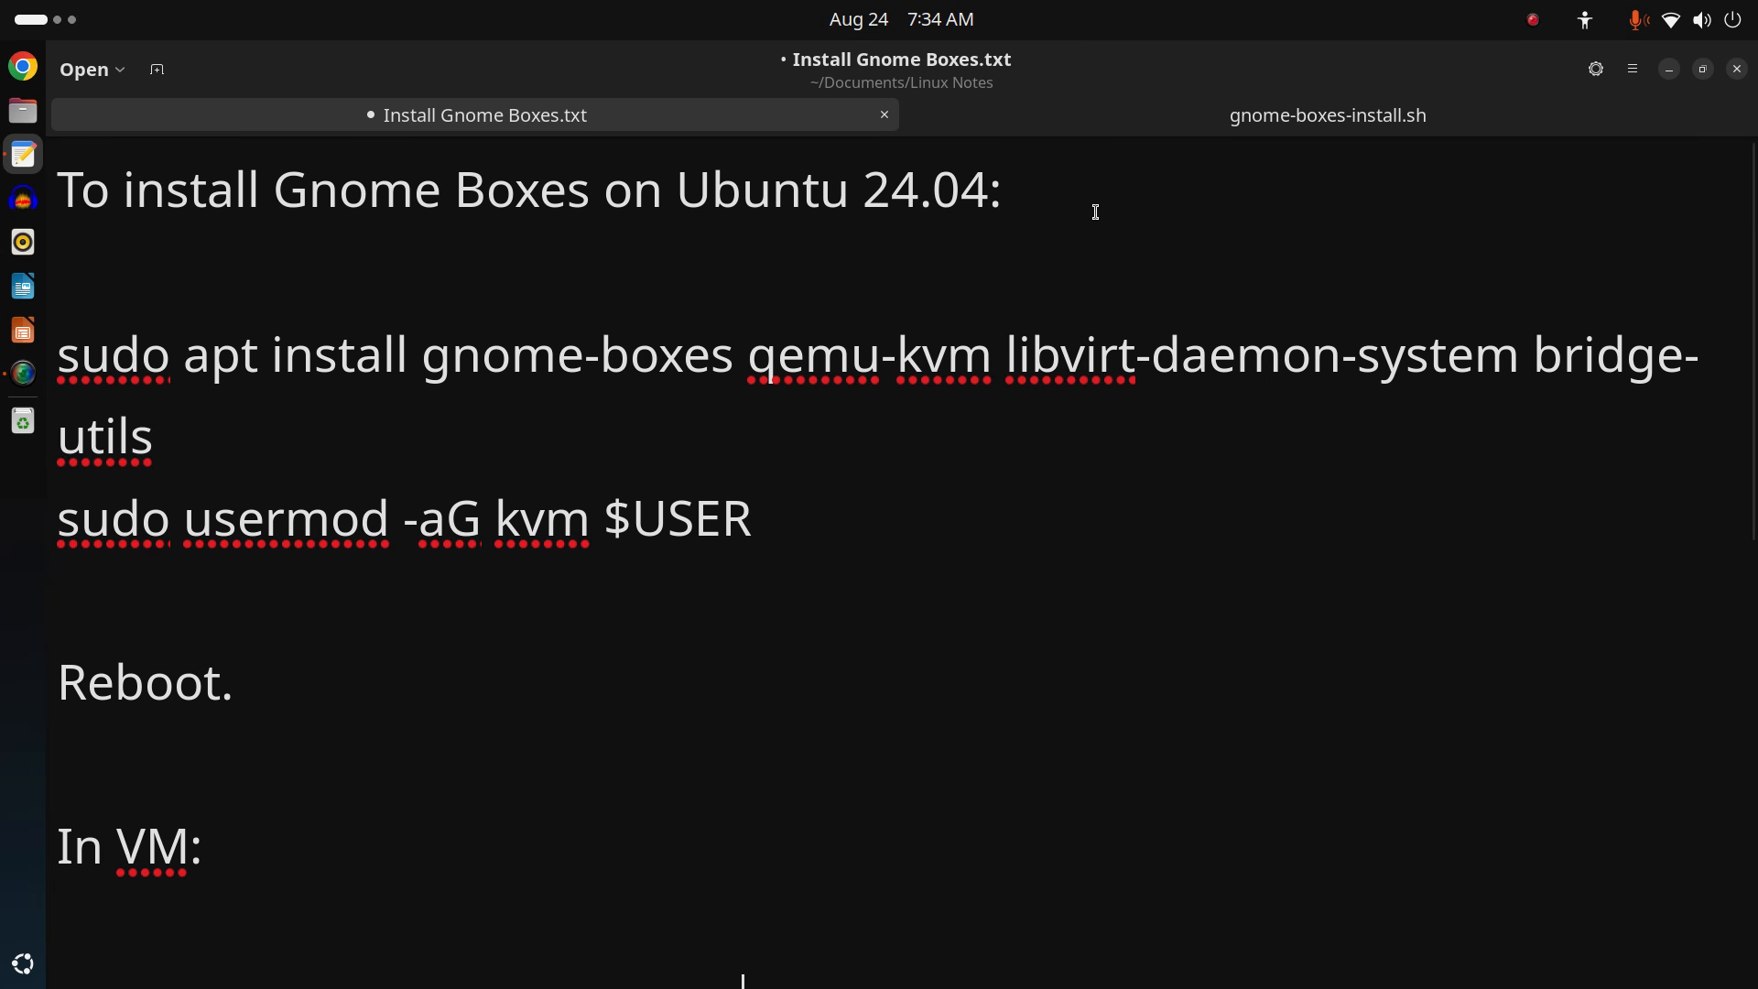
{"action": "double_click", "coordinate": [1248, 74]}
{"action": "double_click", "coordinate": [1173, 137]}
Switch to the gnome-boxes-install.sh script tab.
{"action": "left_click", "coordinate": [1639, 60]}
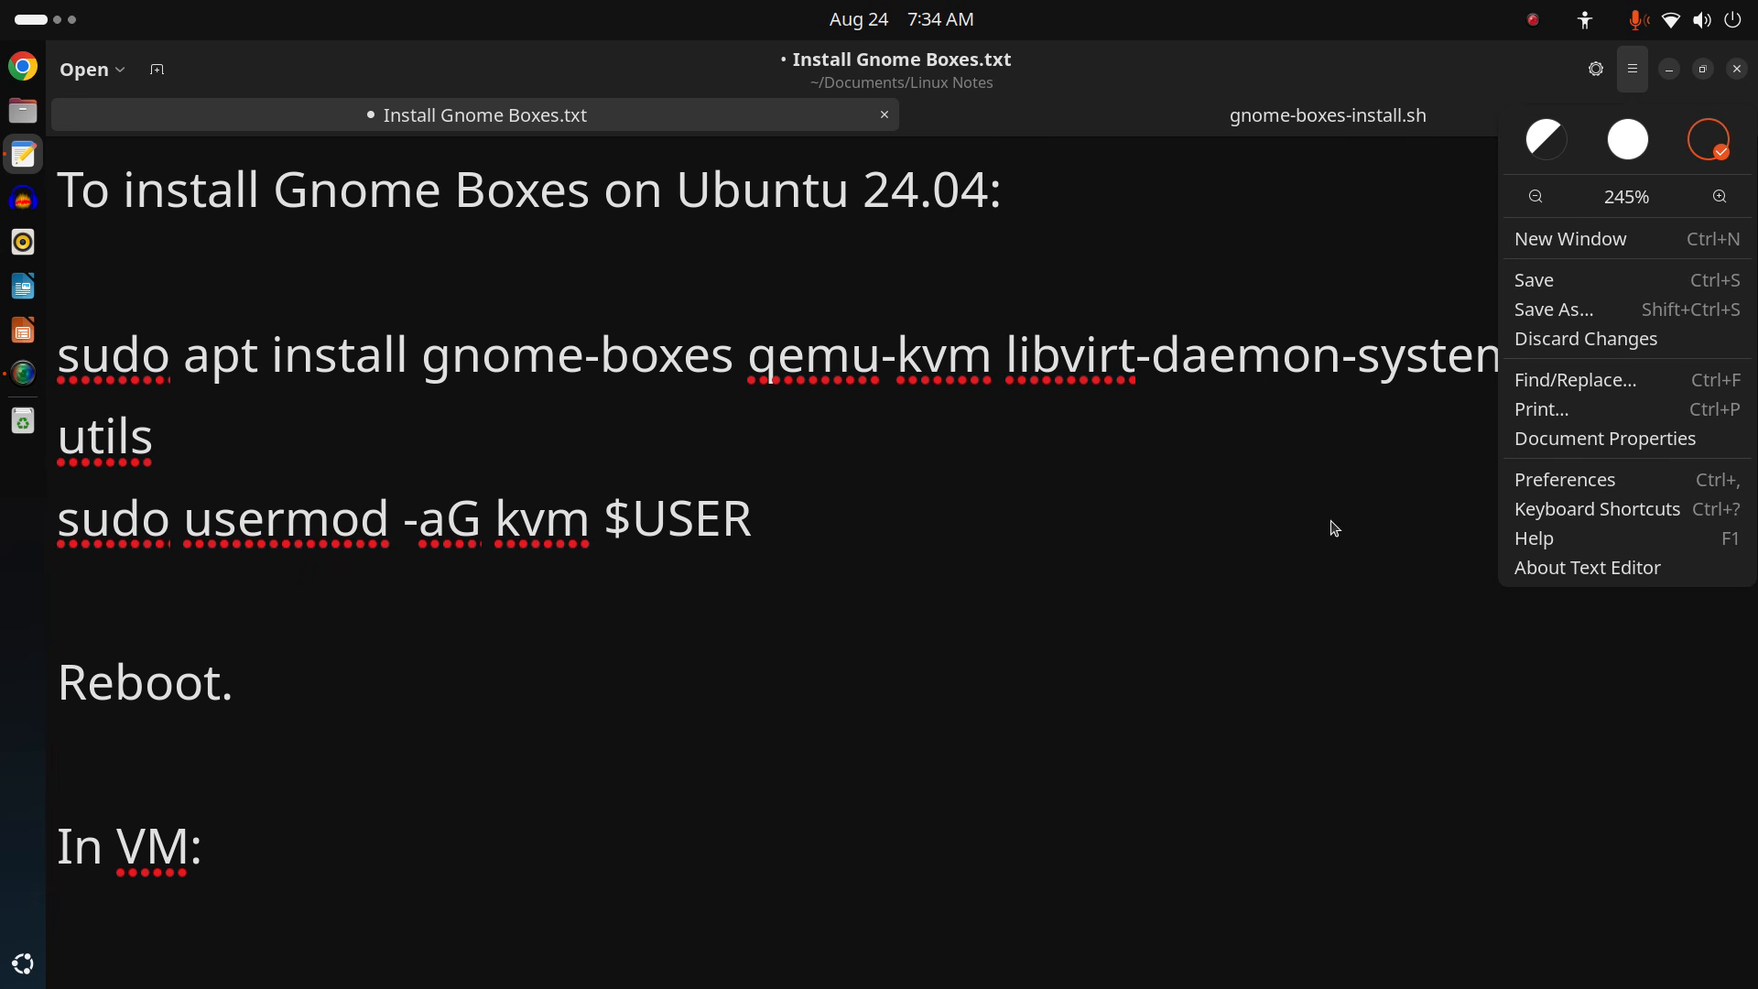
{"action": "left_click", "coordinate": [1435, 487]}
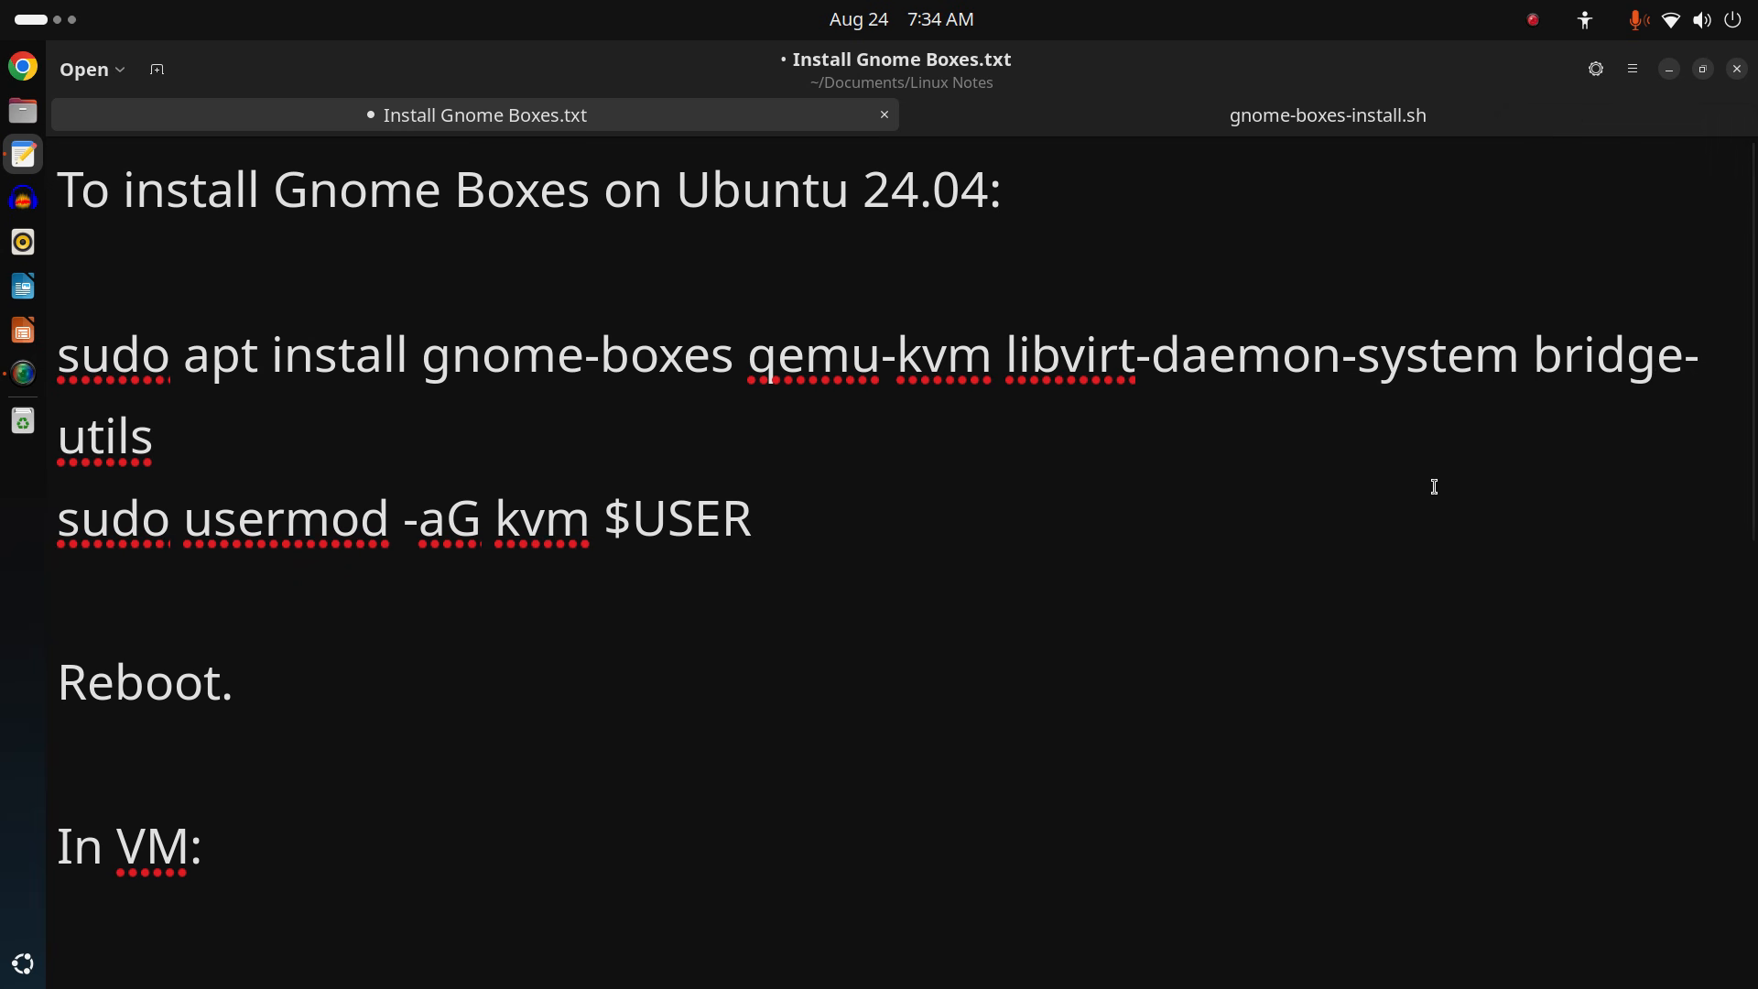
{"action": "left_click", "coordinate": [1209, 128]}
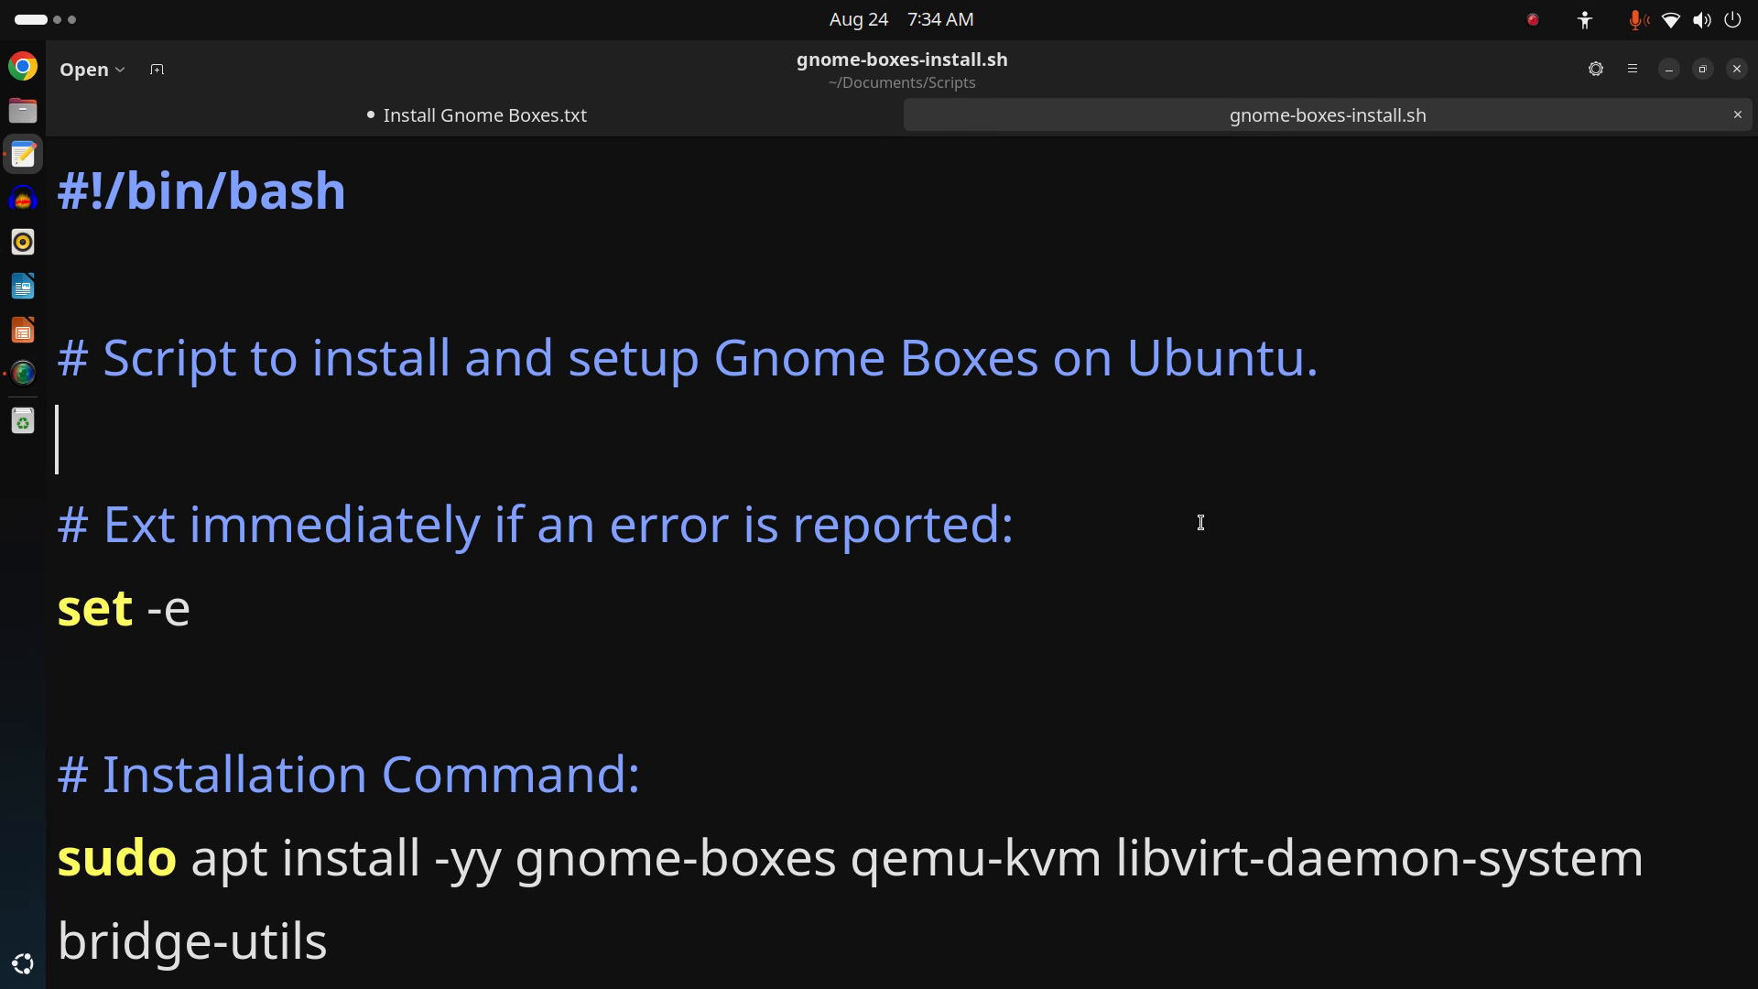
Select and then deselect the script's #!/bin/bash first line.
{"action": "left_click", "coordinate": [357, 200]}
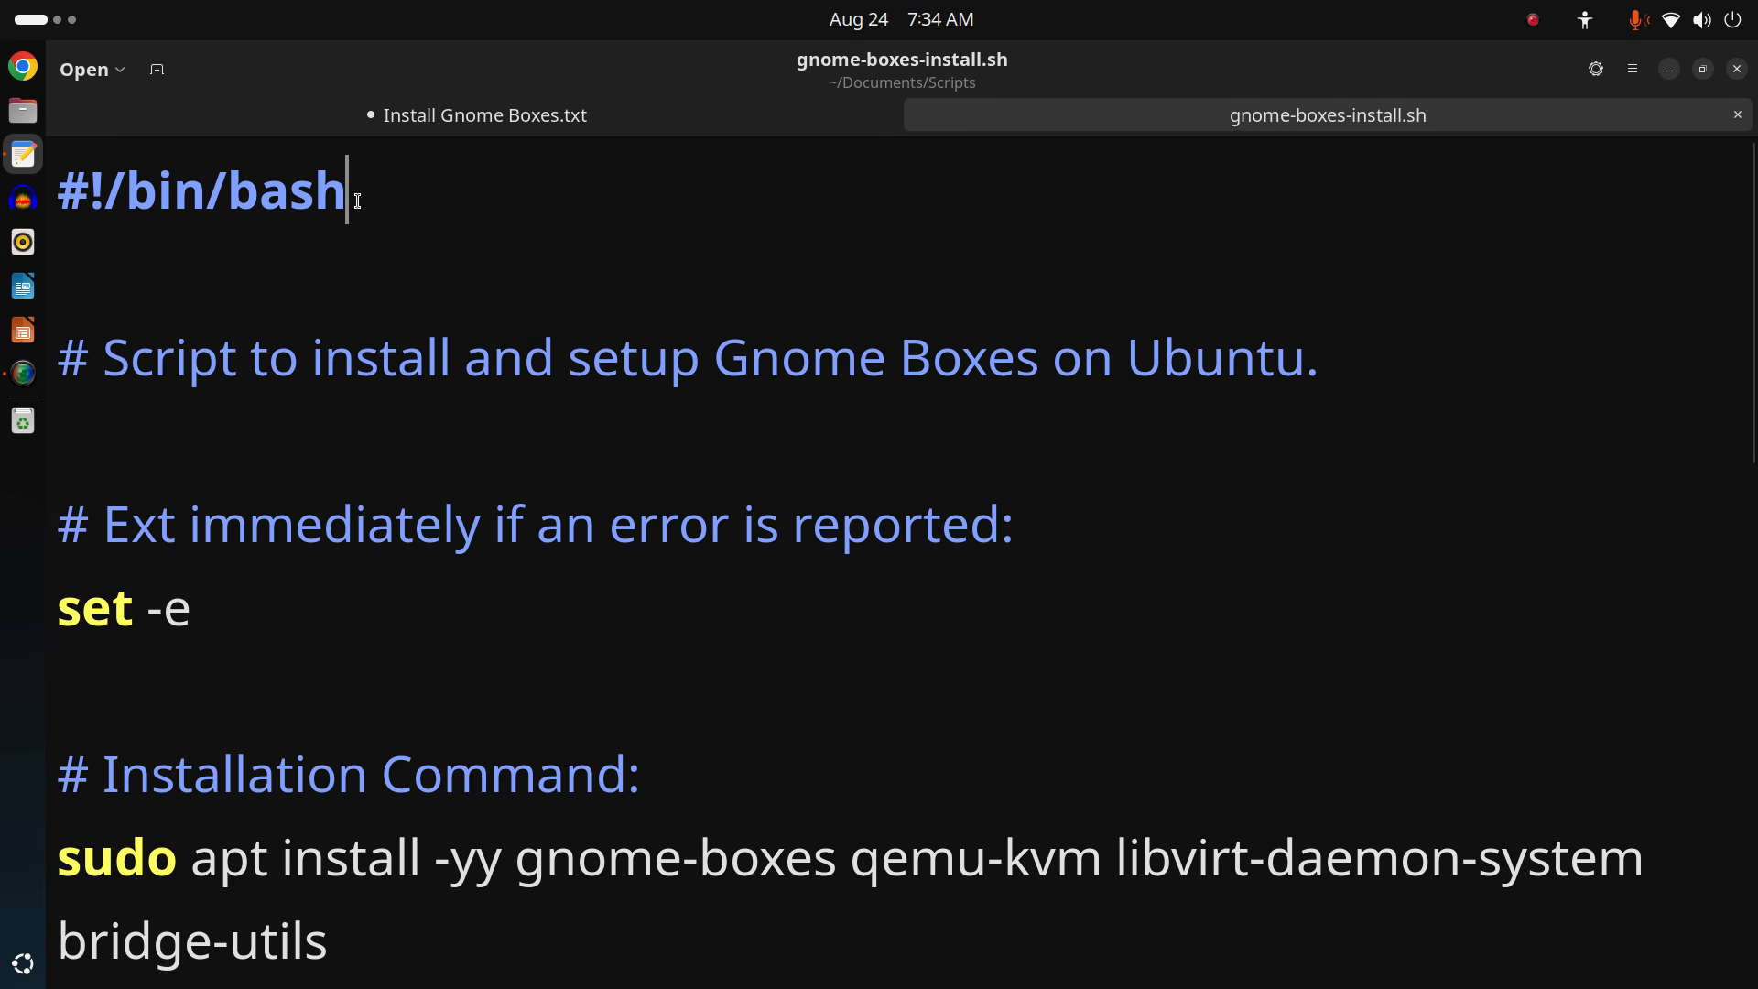
{"action": "left_click_drag", "start_coordinate": [357, 201], "coordinate": [4, 207]}
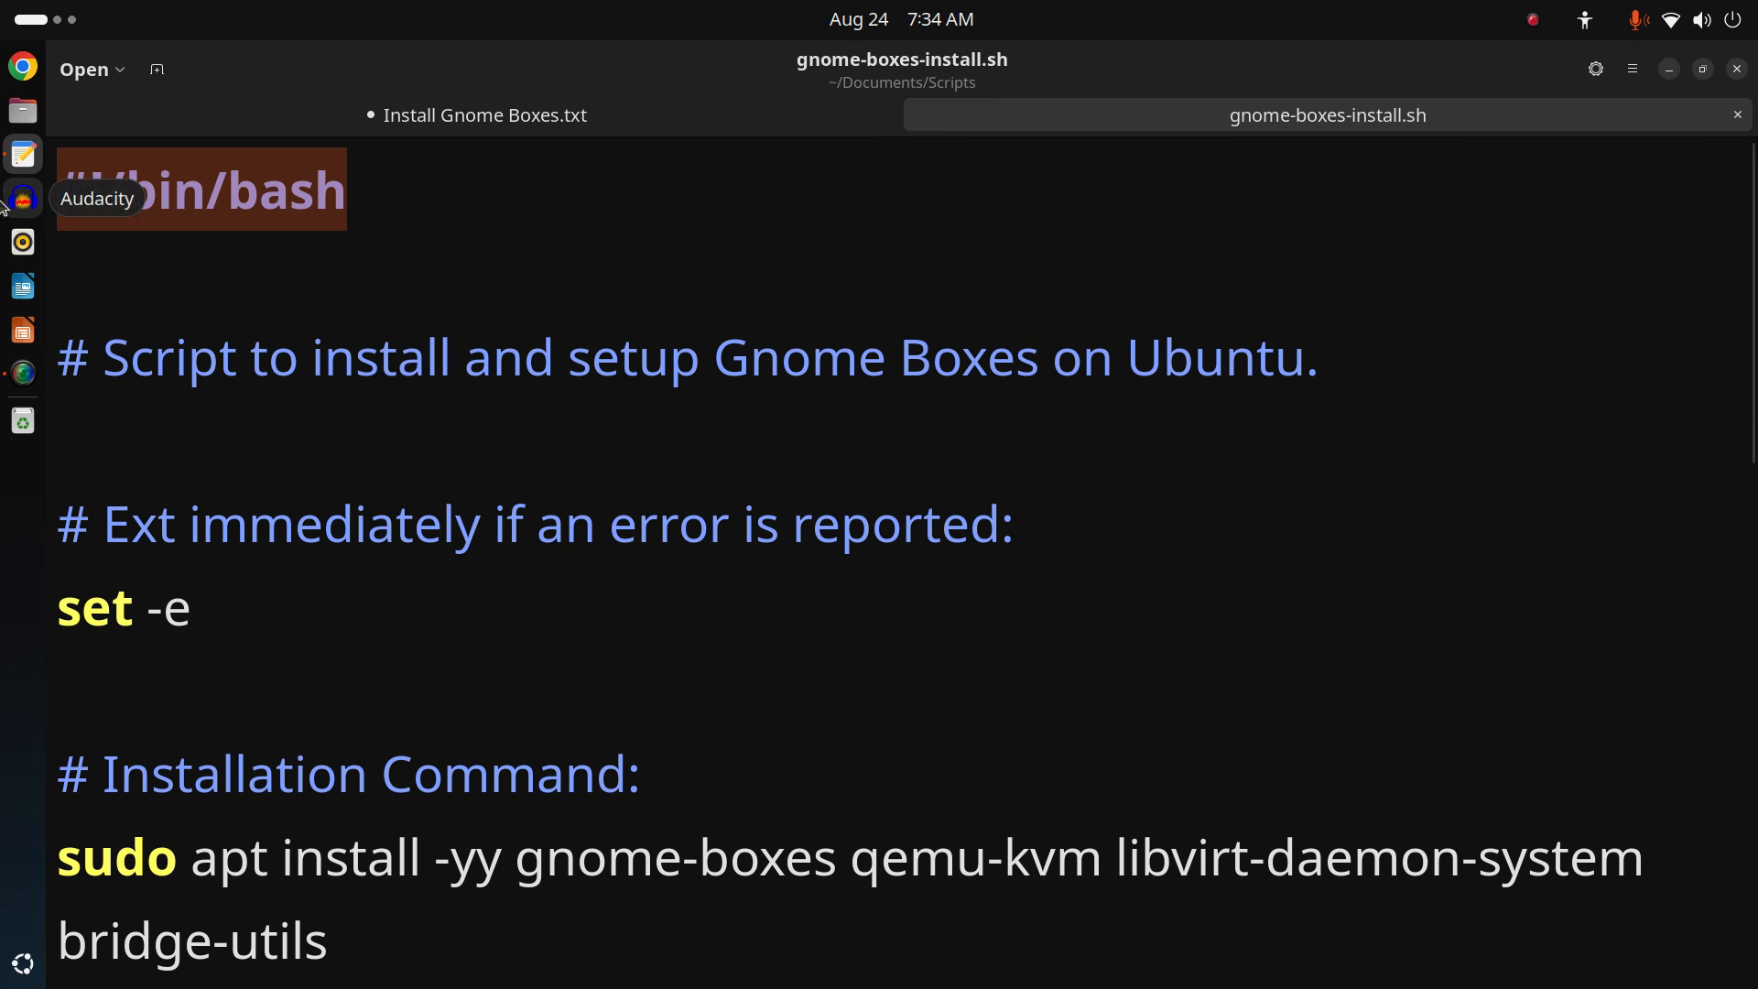
{"action": "left_click", "coordinate": [724, 188]}
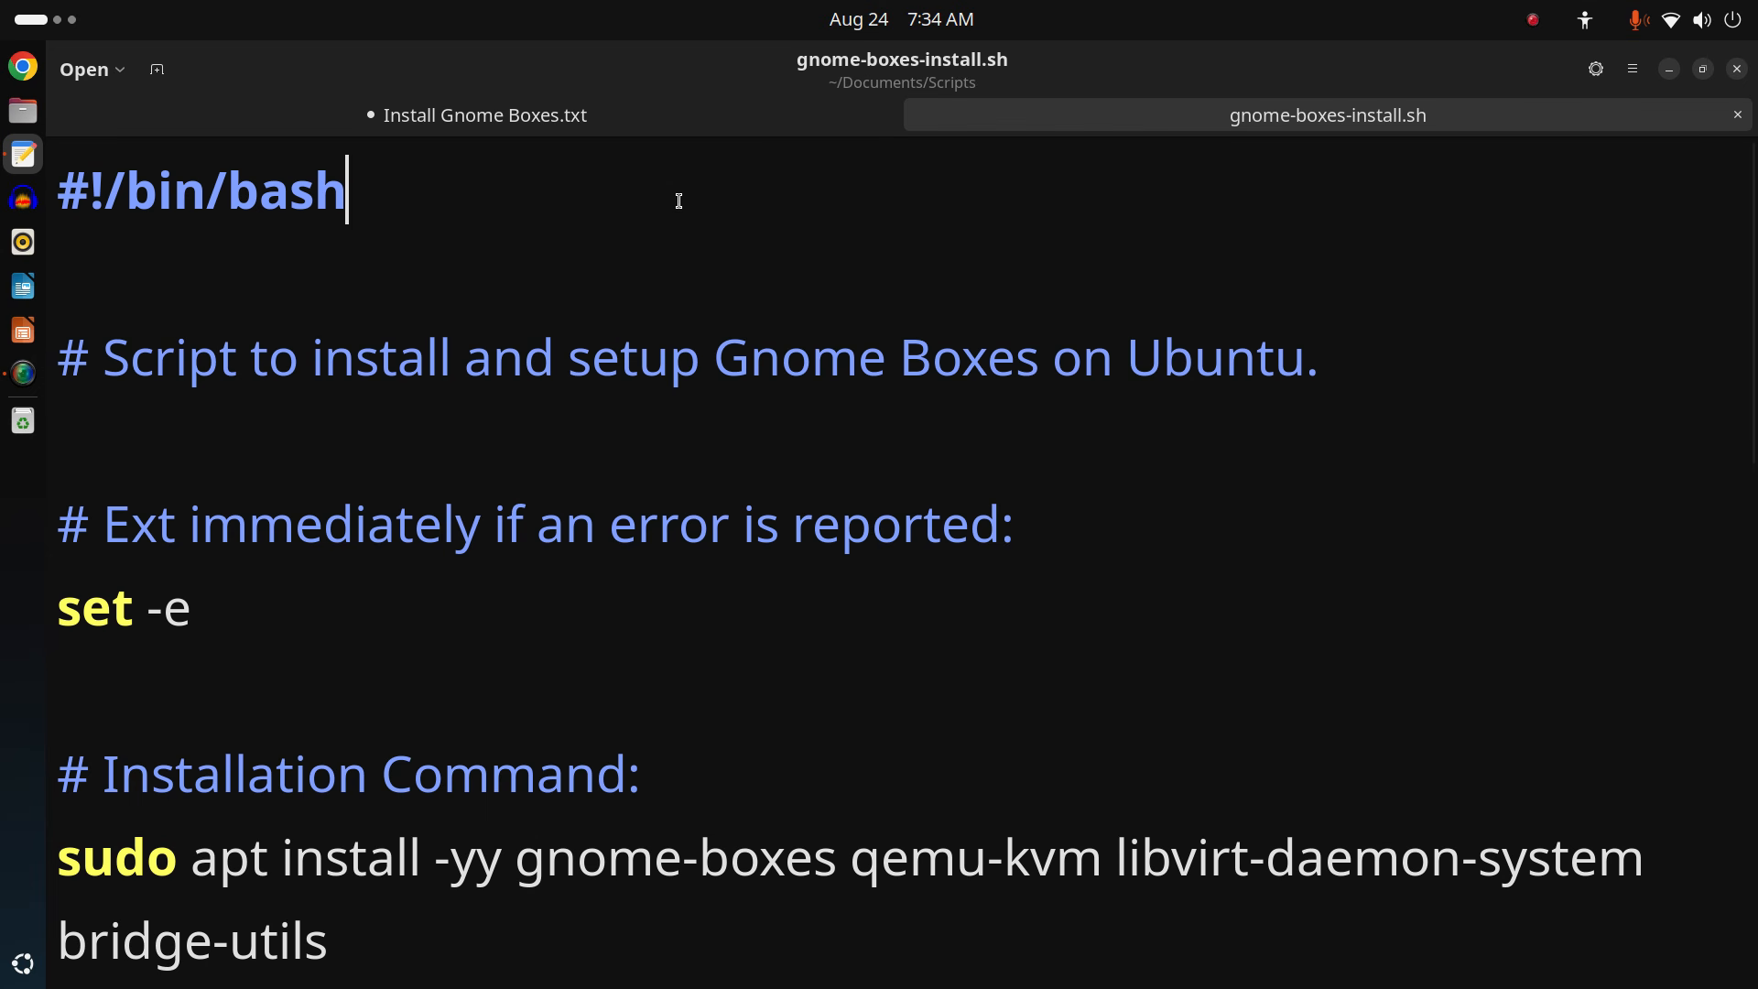
{"action": "left_click_drag", "start_coordinate": [419, 198], "coordinate": [5, 200]}
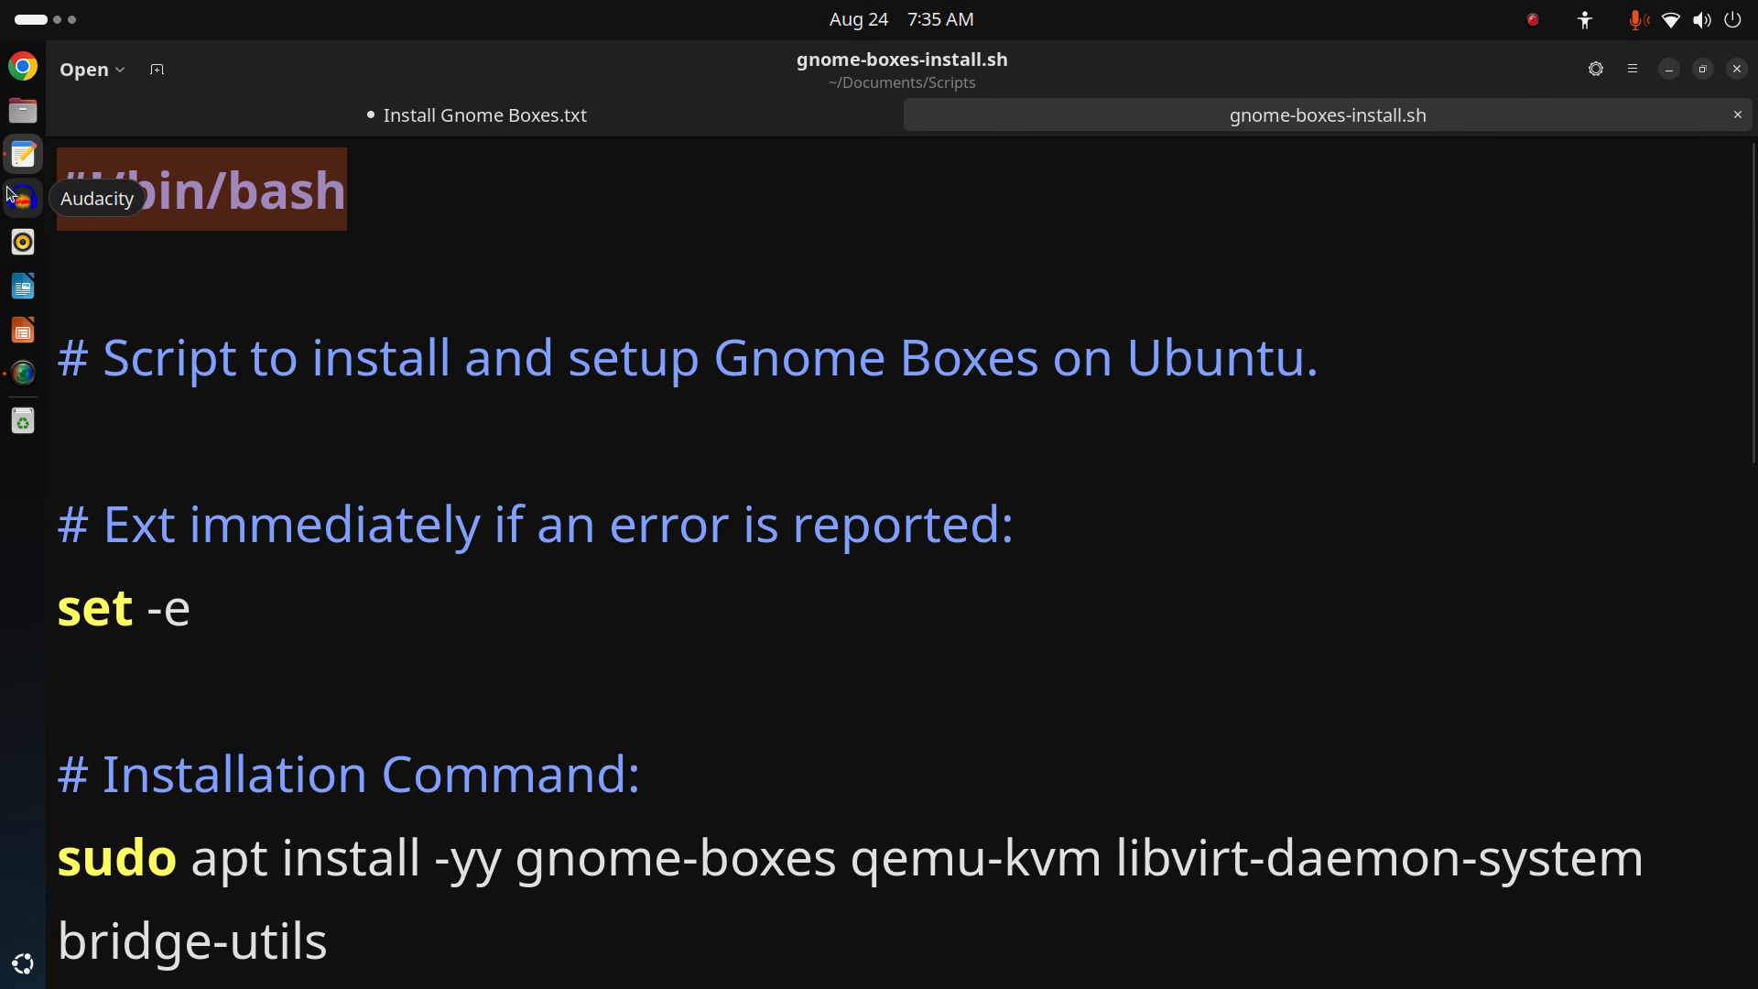
{"action": "left_click", "coordinate": [532, 194]}
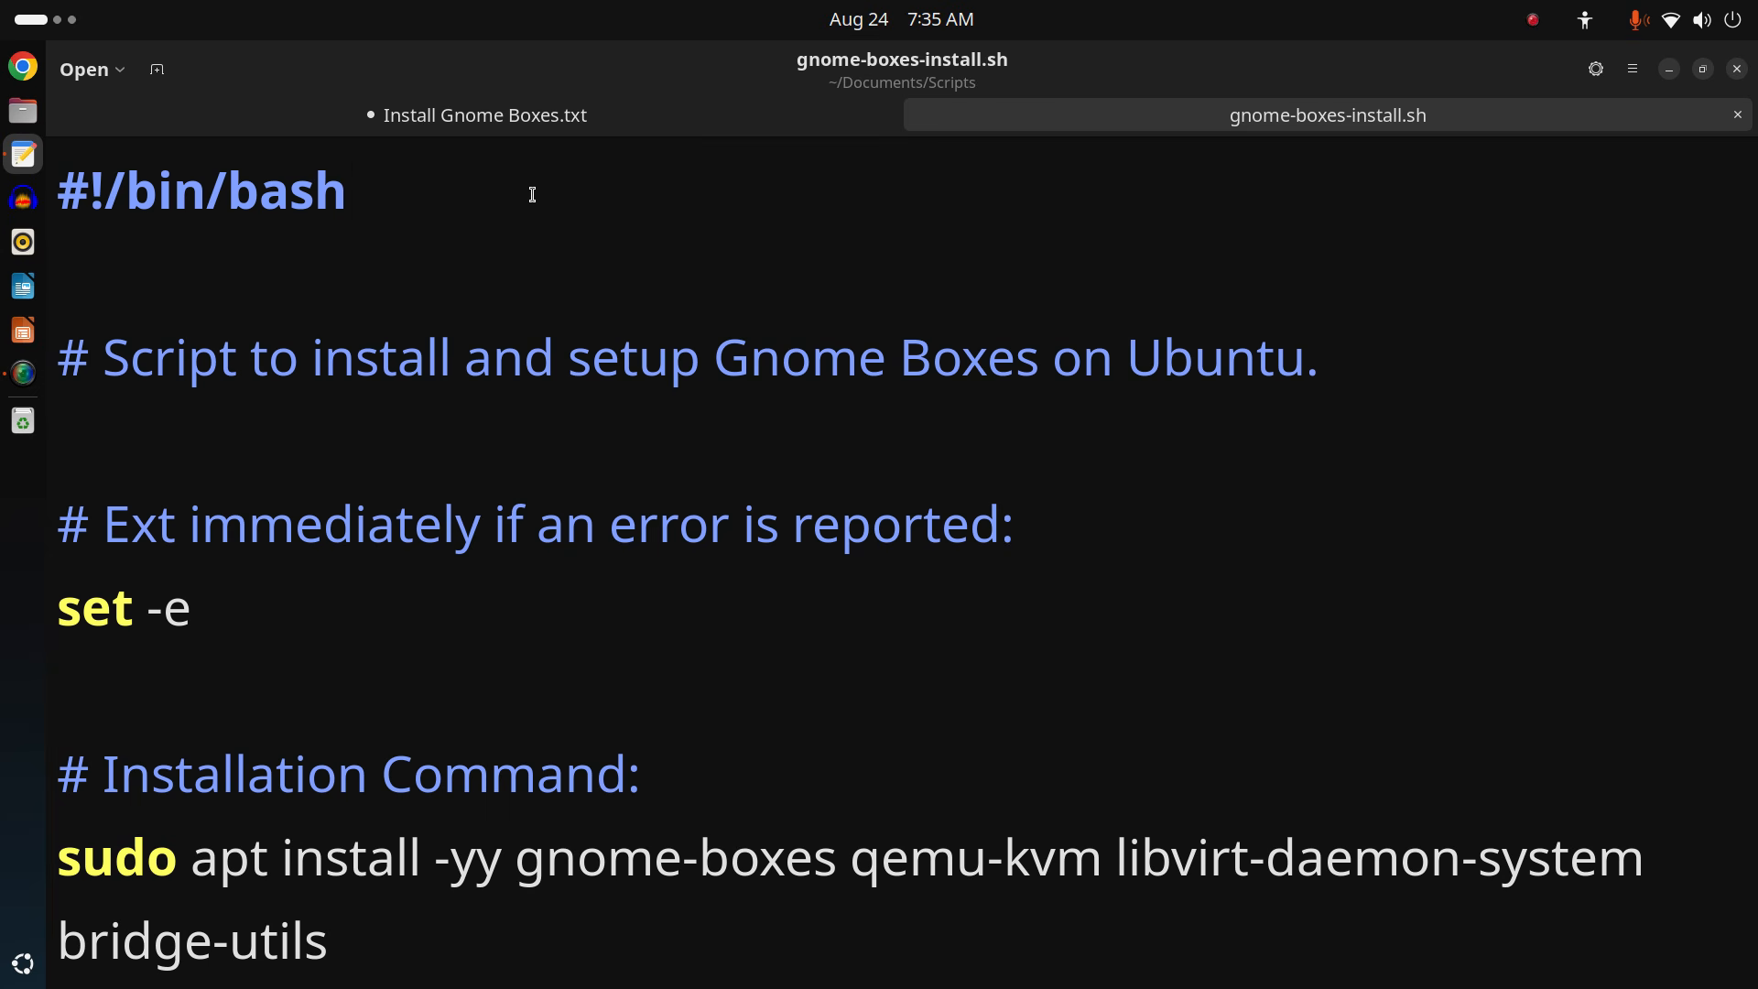
Correct 'Ext' to 'Exit' in the comment line and save gnome-boxes-install.sh.
{"action": "scroll", "coordinate": [532, 194], "scroll_direction": "down", "scroll_amount": 2}
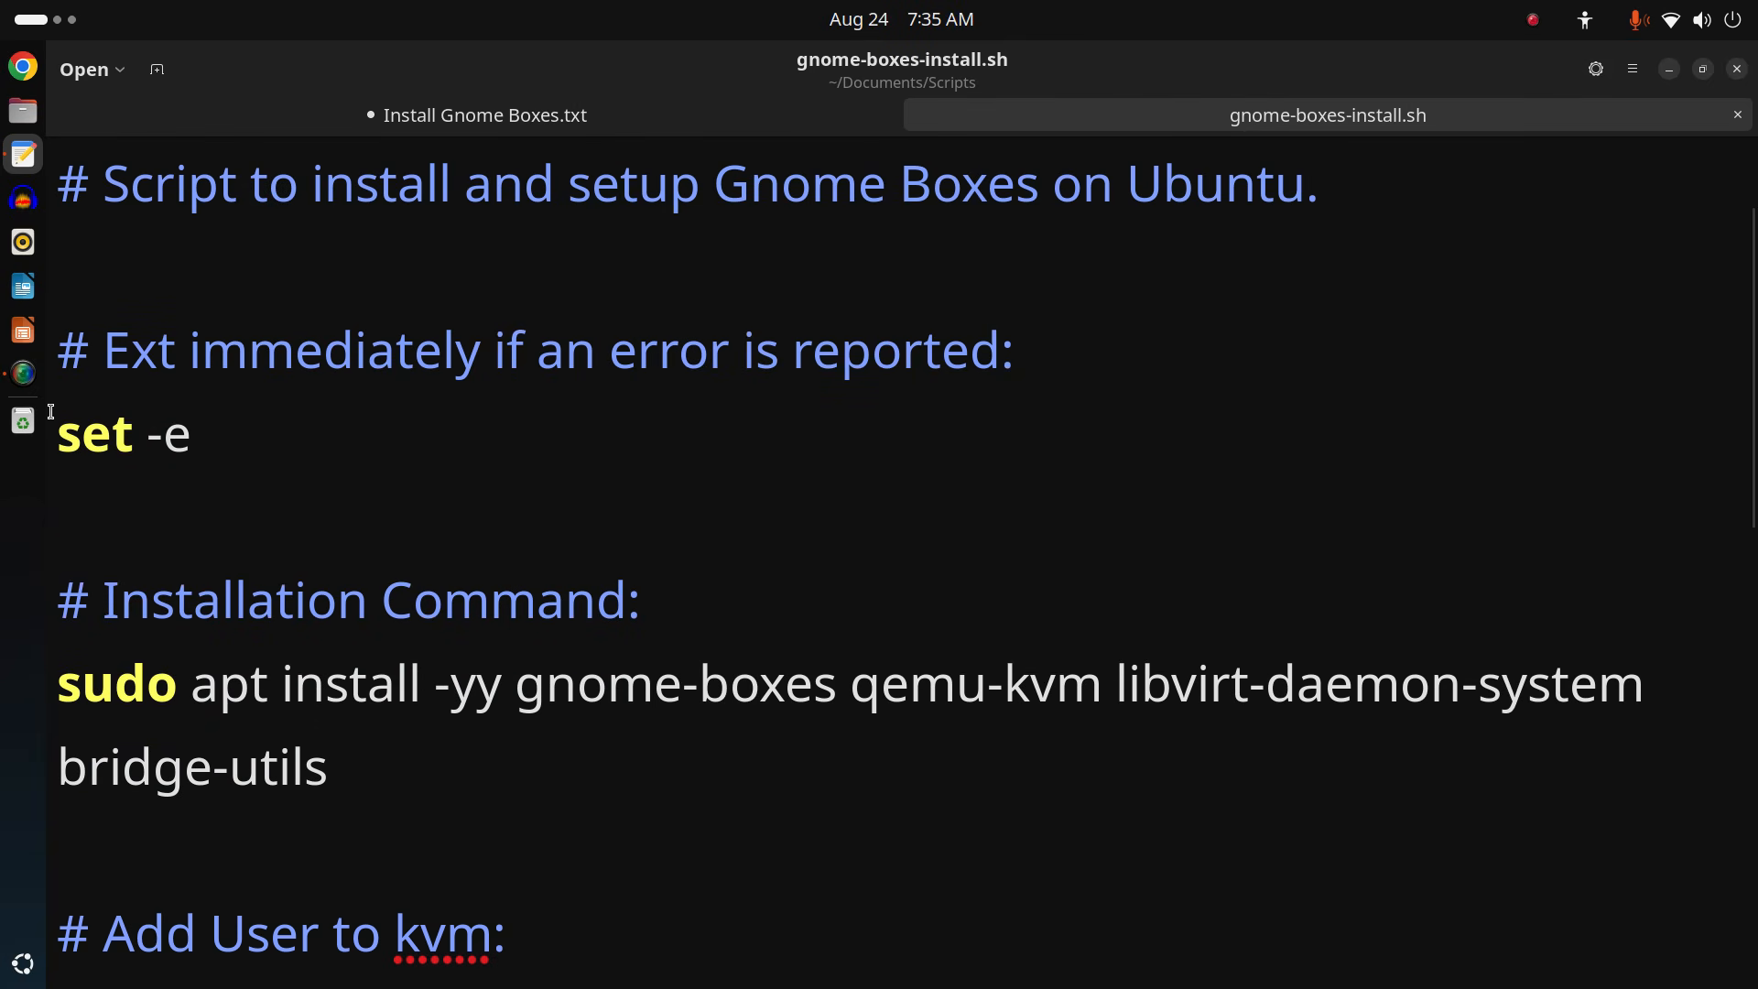
{"action": "left_click", "coordinate": [133, 356]}
{"action": "left_click", "coordinate": [174, 356]}
{"action": "type", "text": "i"}
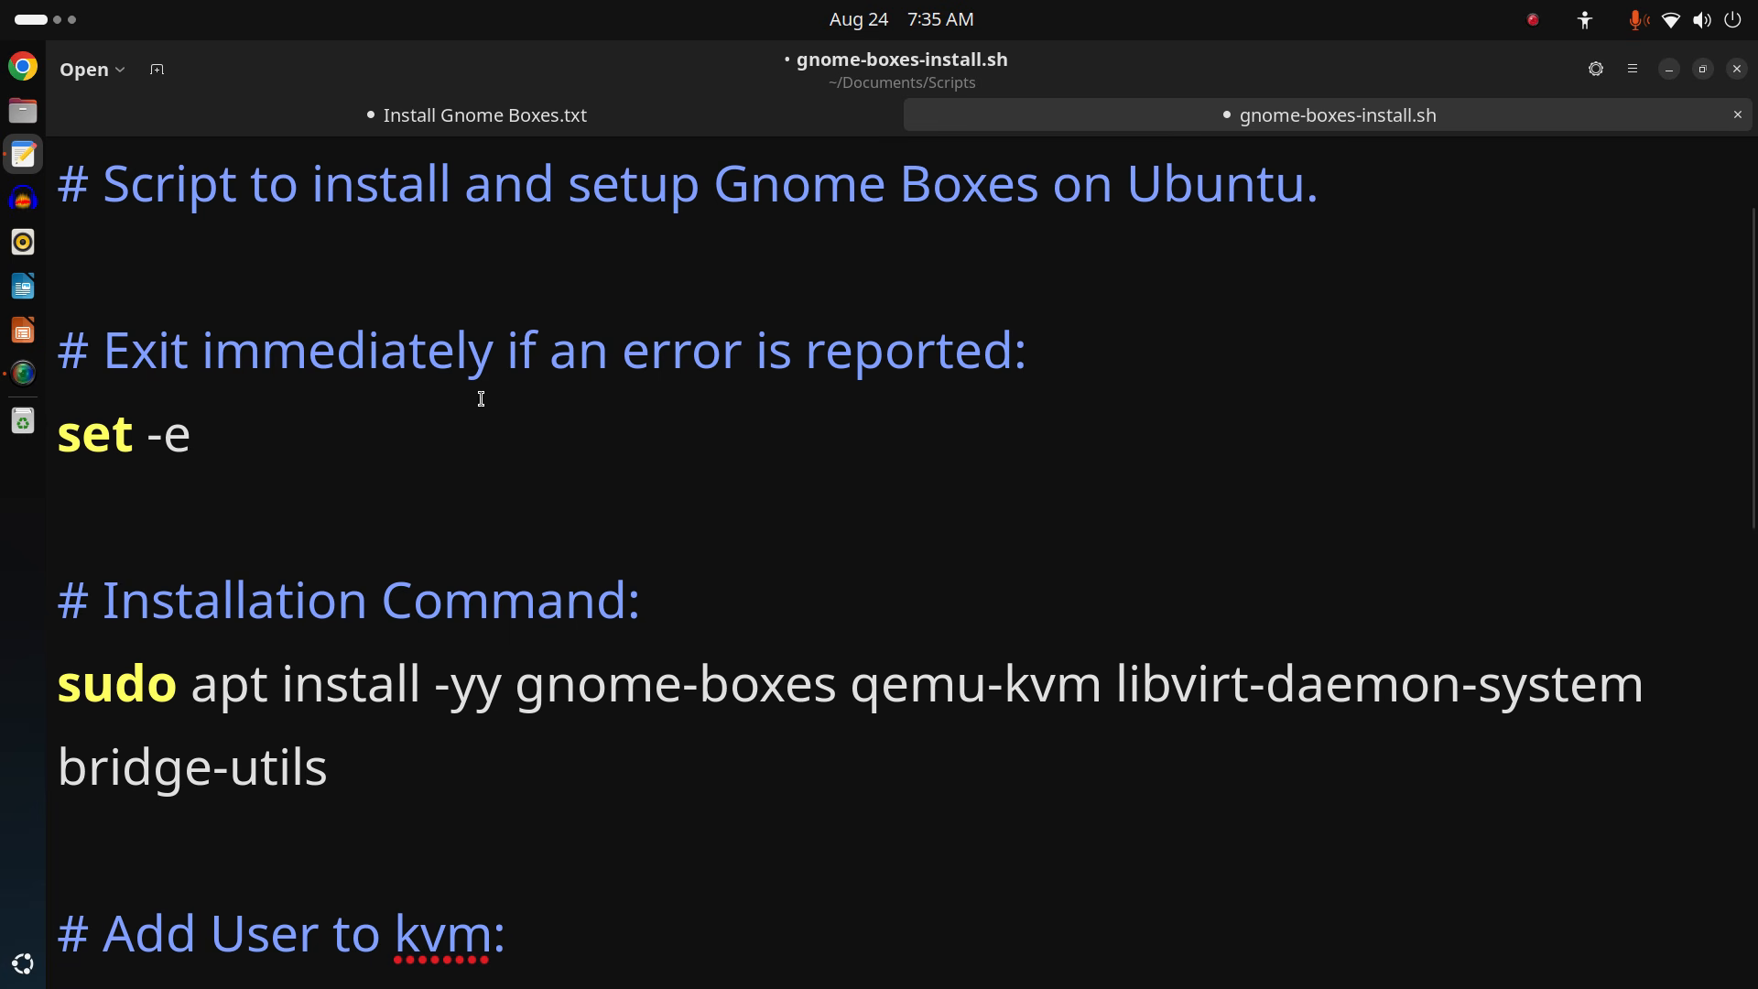
{"action": "left_click", "coordinate": [1201, 325]}
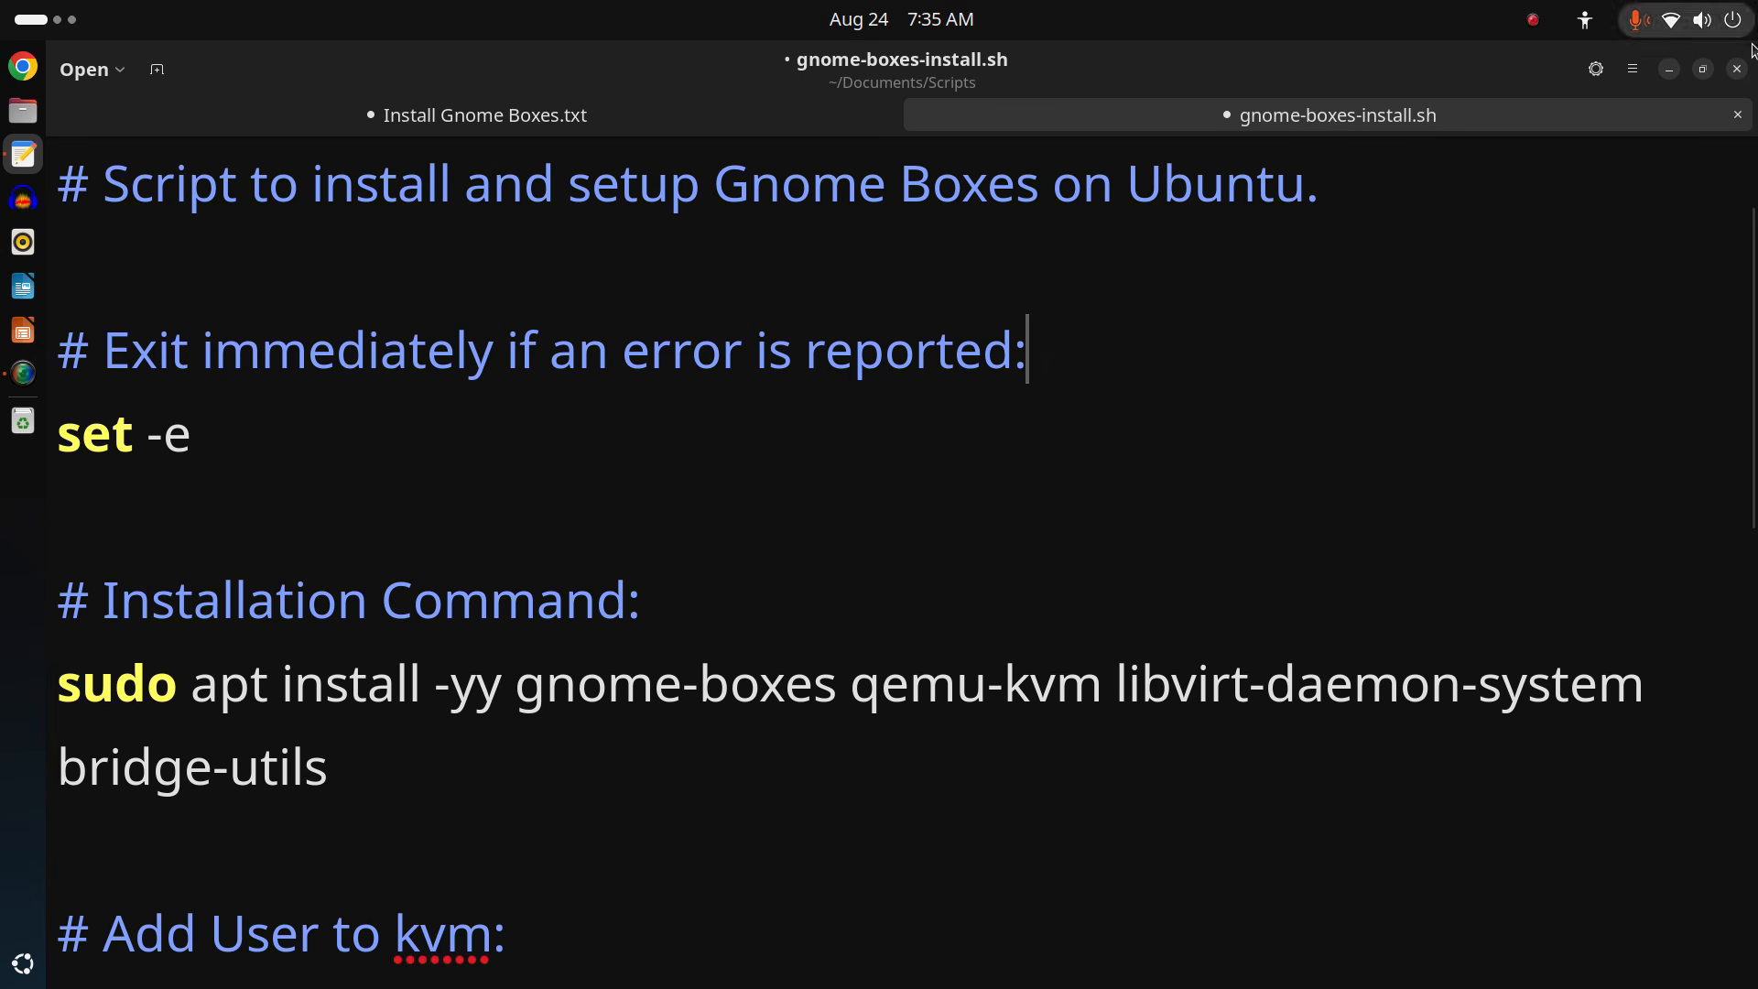
{"action": "left_click", "coordinate": [1633, 70]}
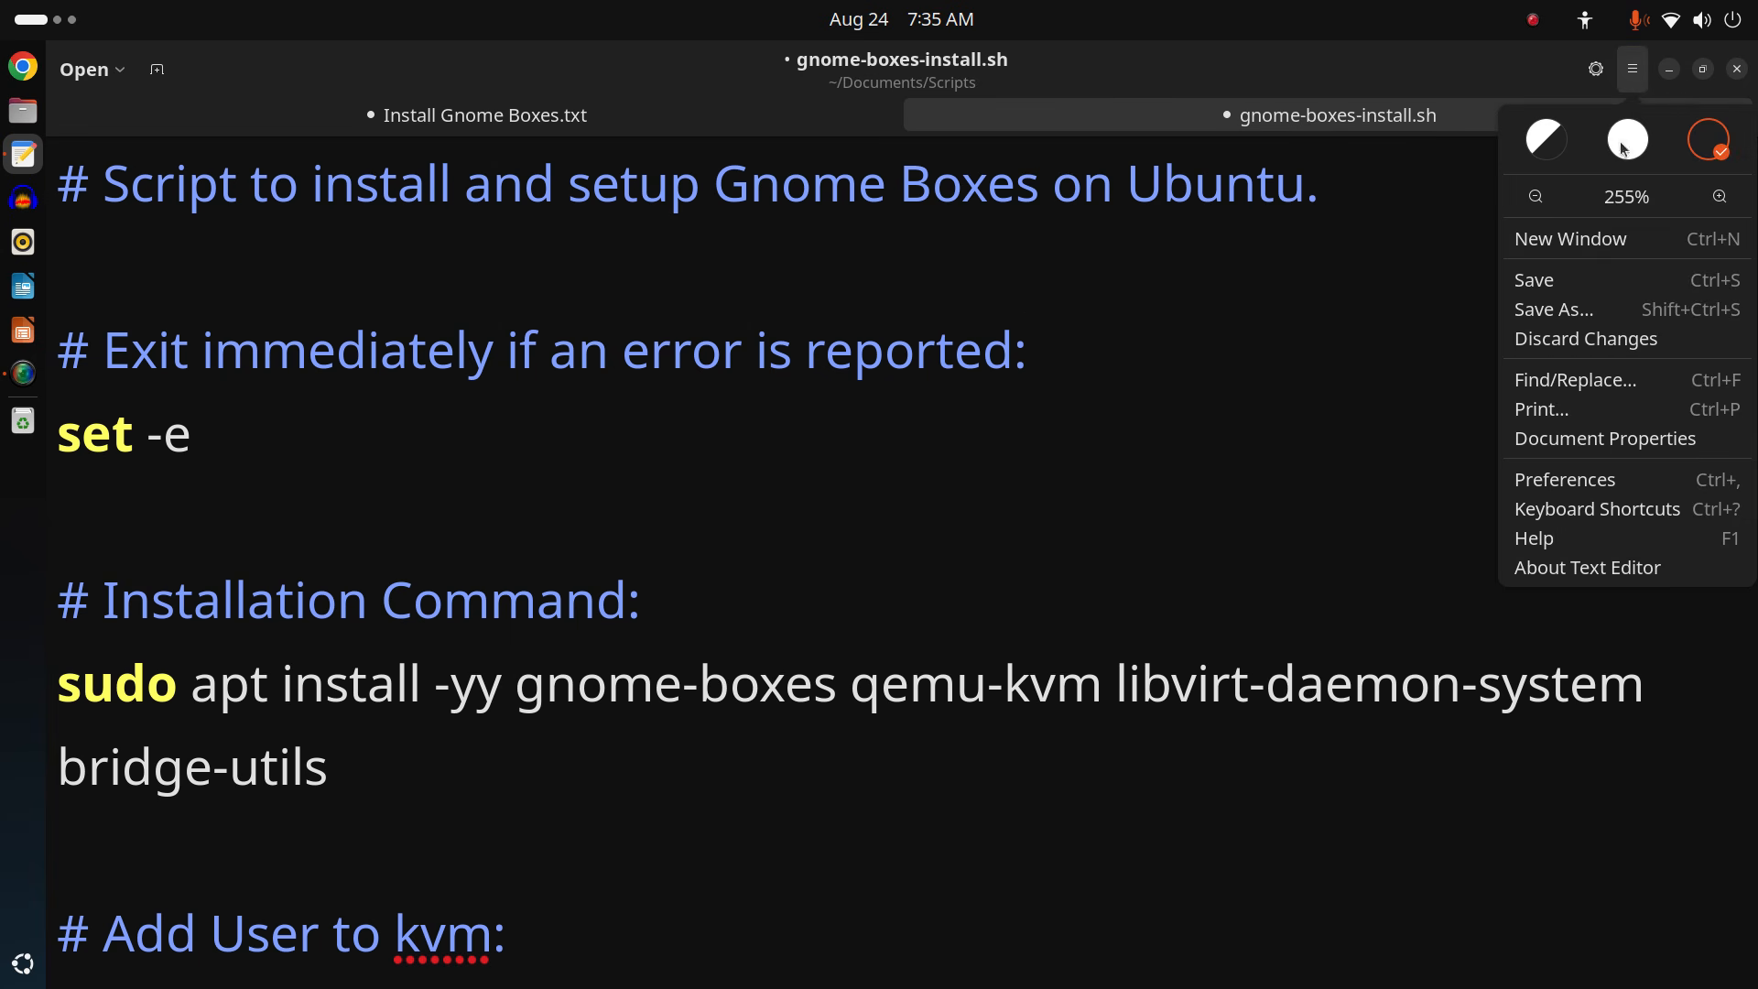
{"action": "left_click", "coordinate": [1600, 287]}
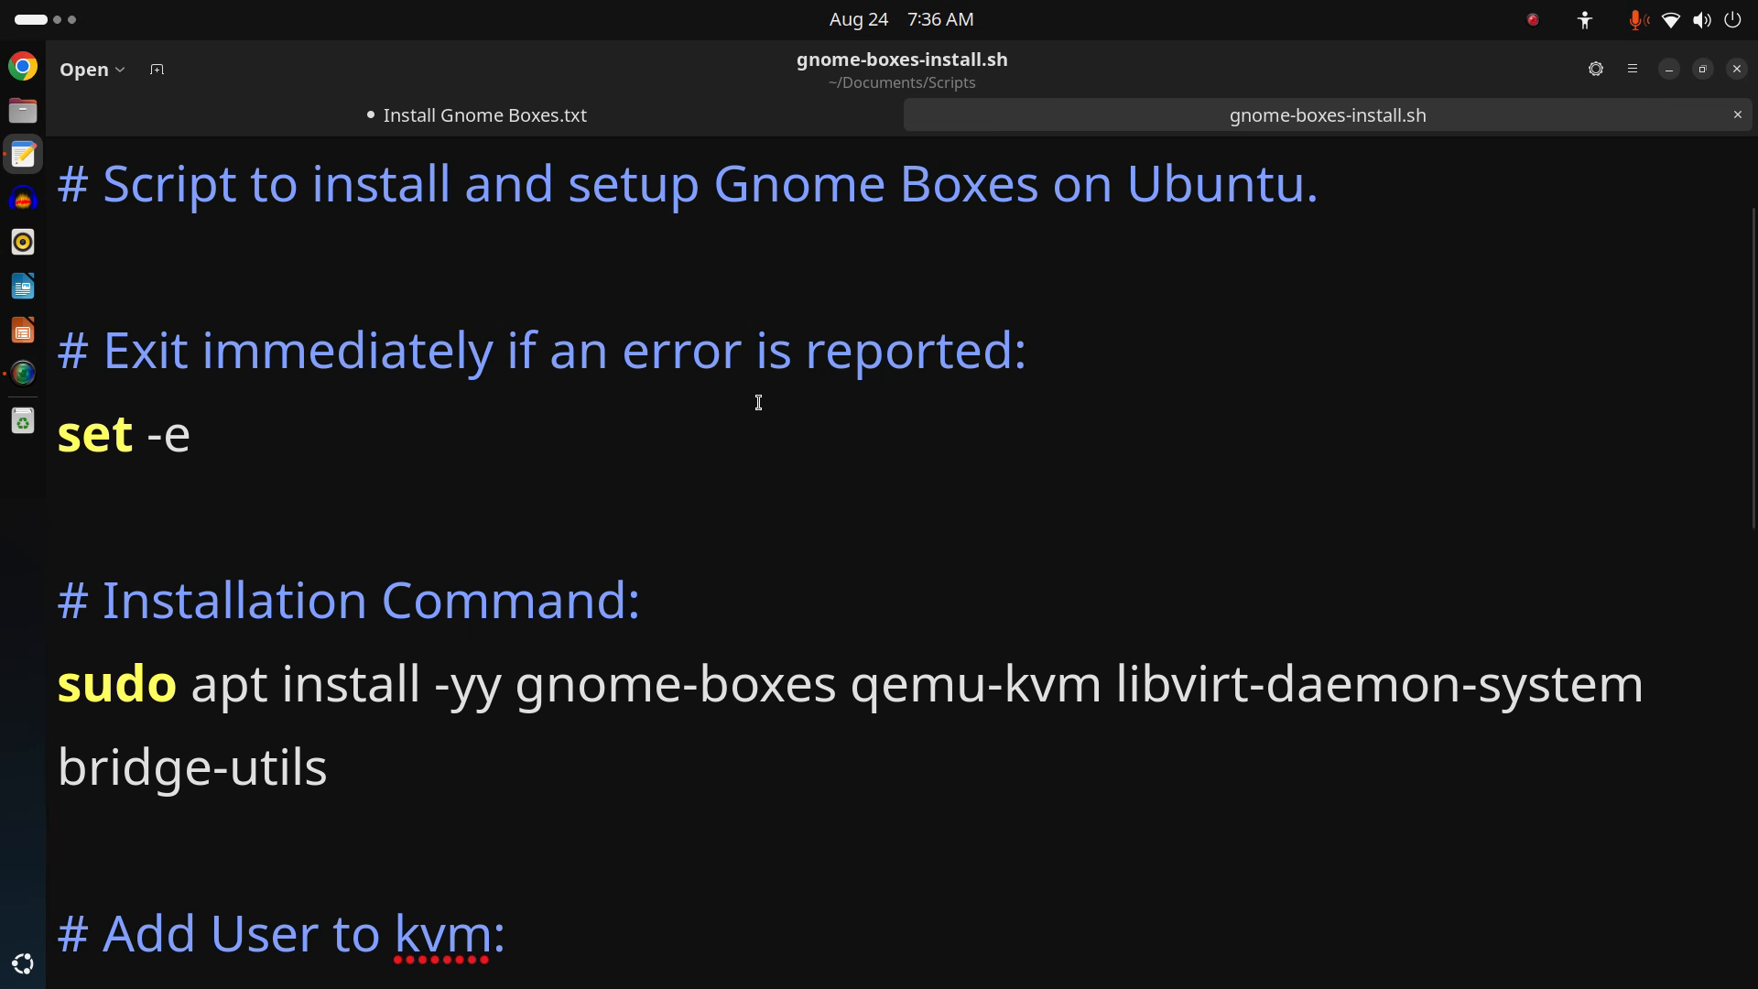
Review the apt install line, highlighting the whole command and then its -yy option.
{"action": "scroll", "coordinate": [758, 402], "scroll_direction": "down", "scroll_amount": 4}
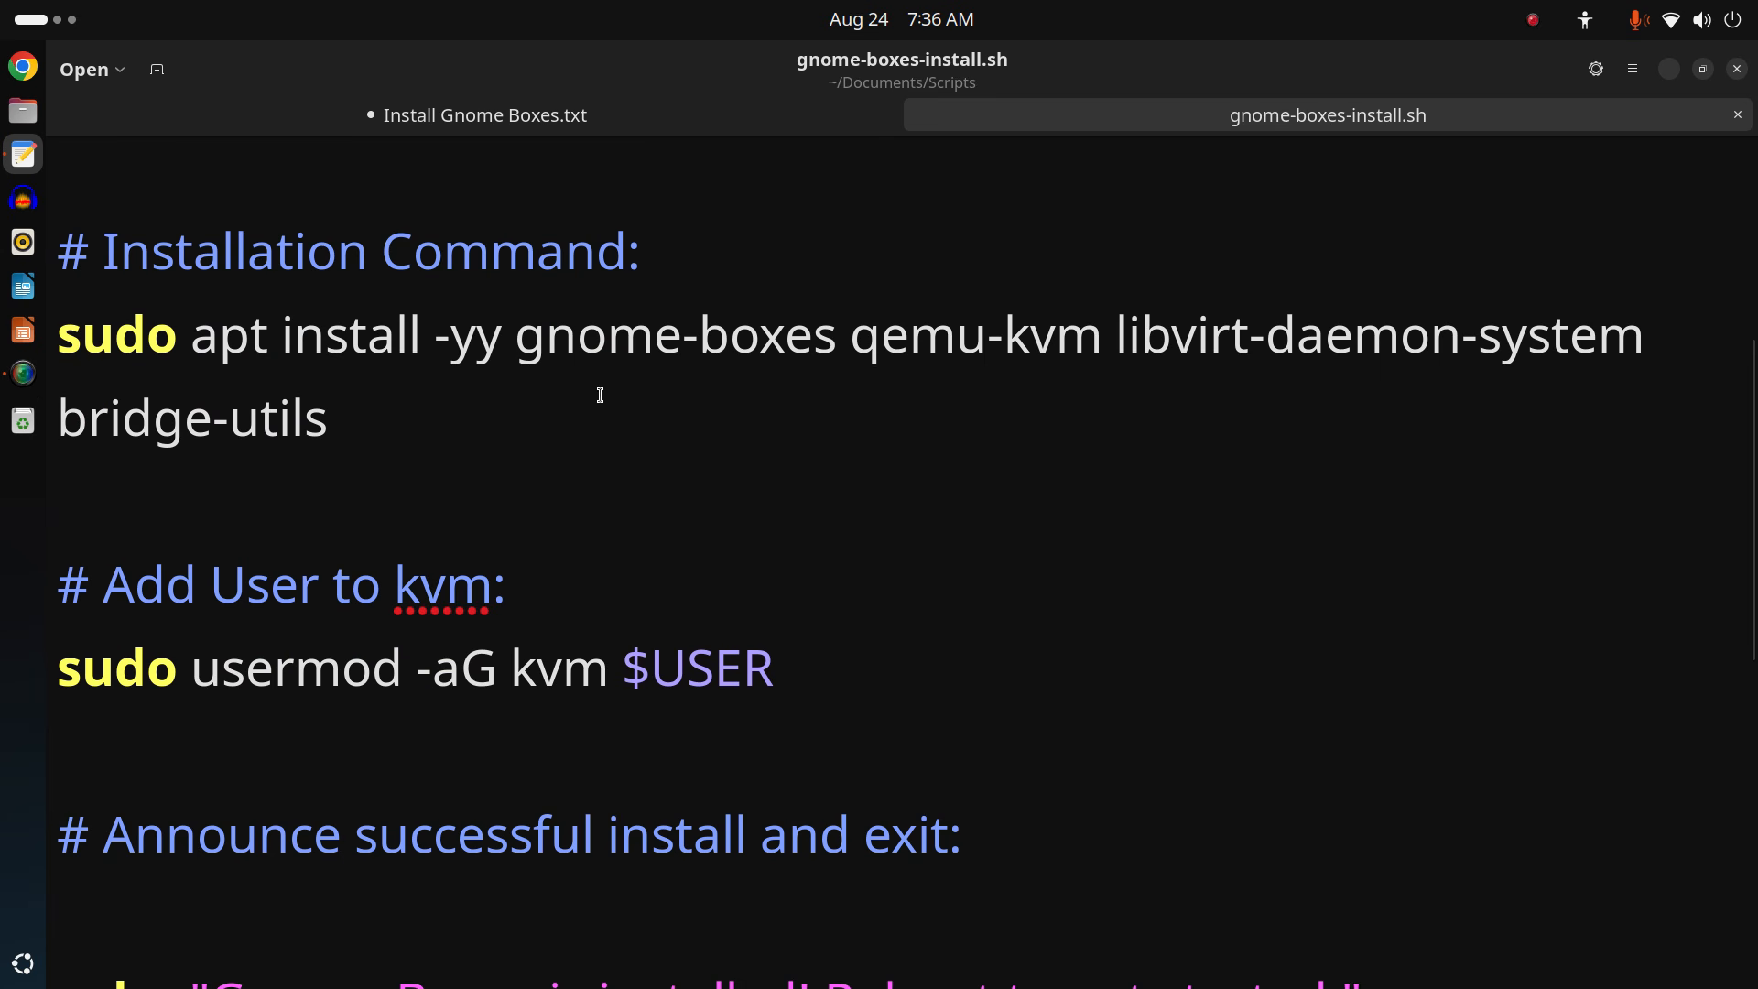
{"action": "left_click_drag", "start_coordinate": [495, 417], "coordinate": [95, 365]}
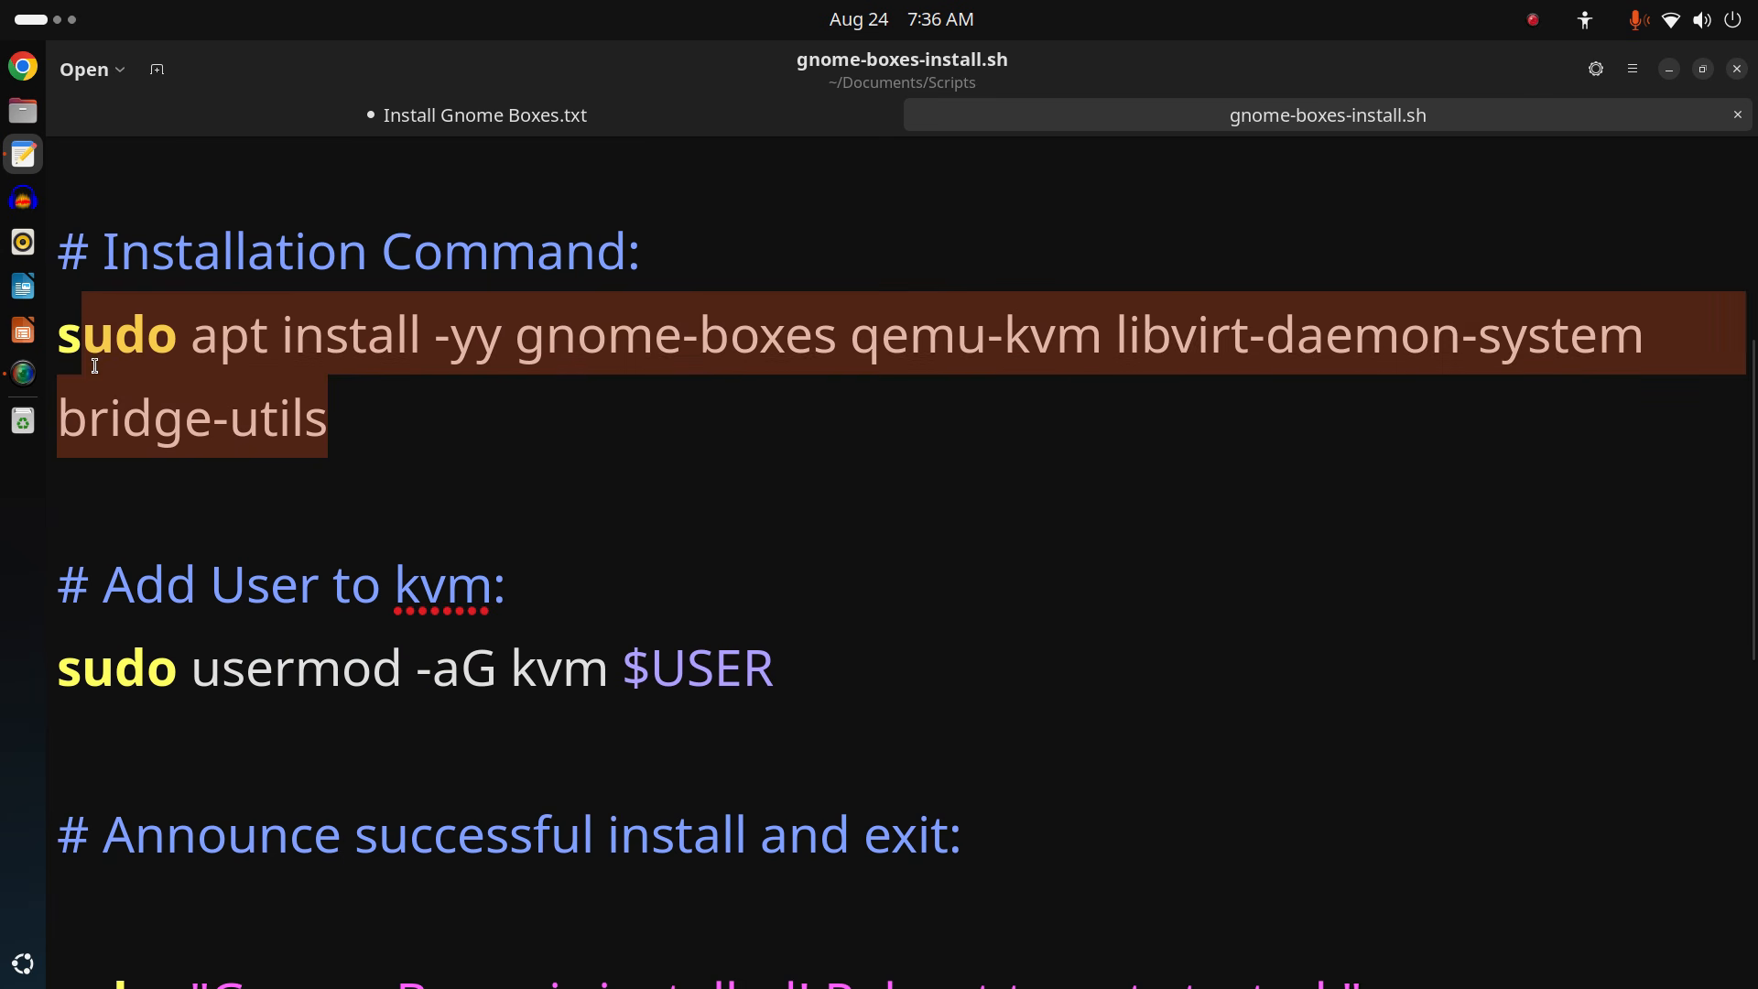
{"action": "left_click", "coordinate": [574, 430]}
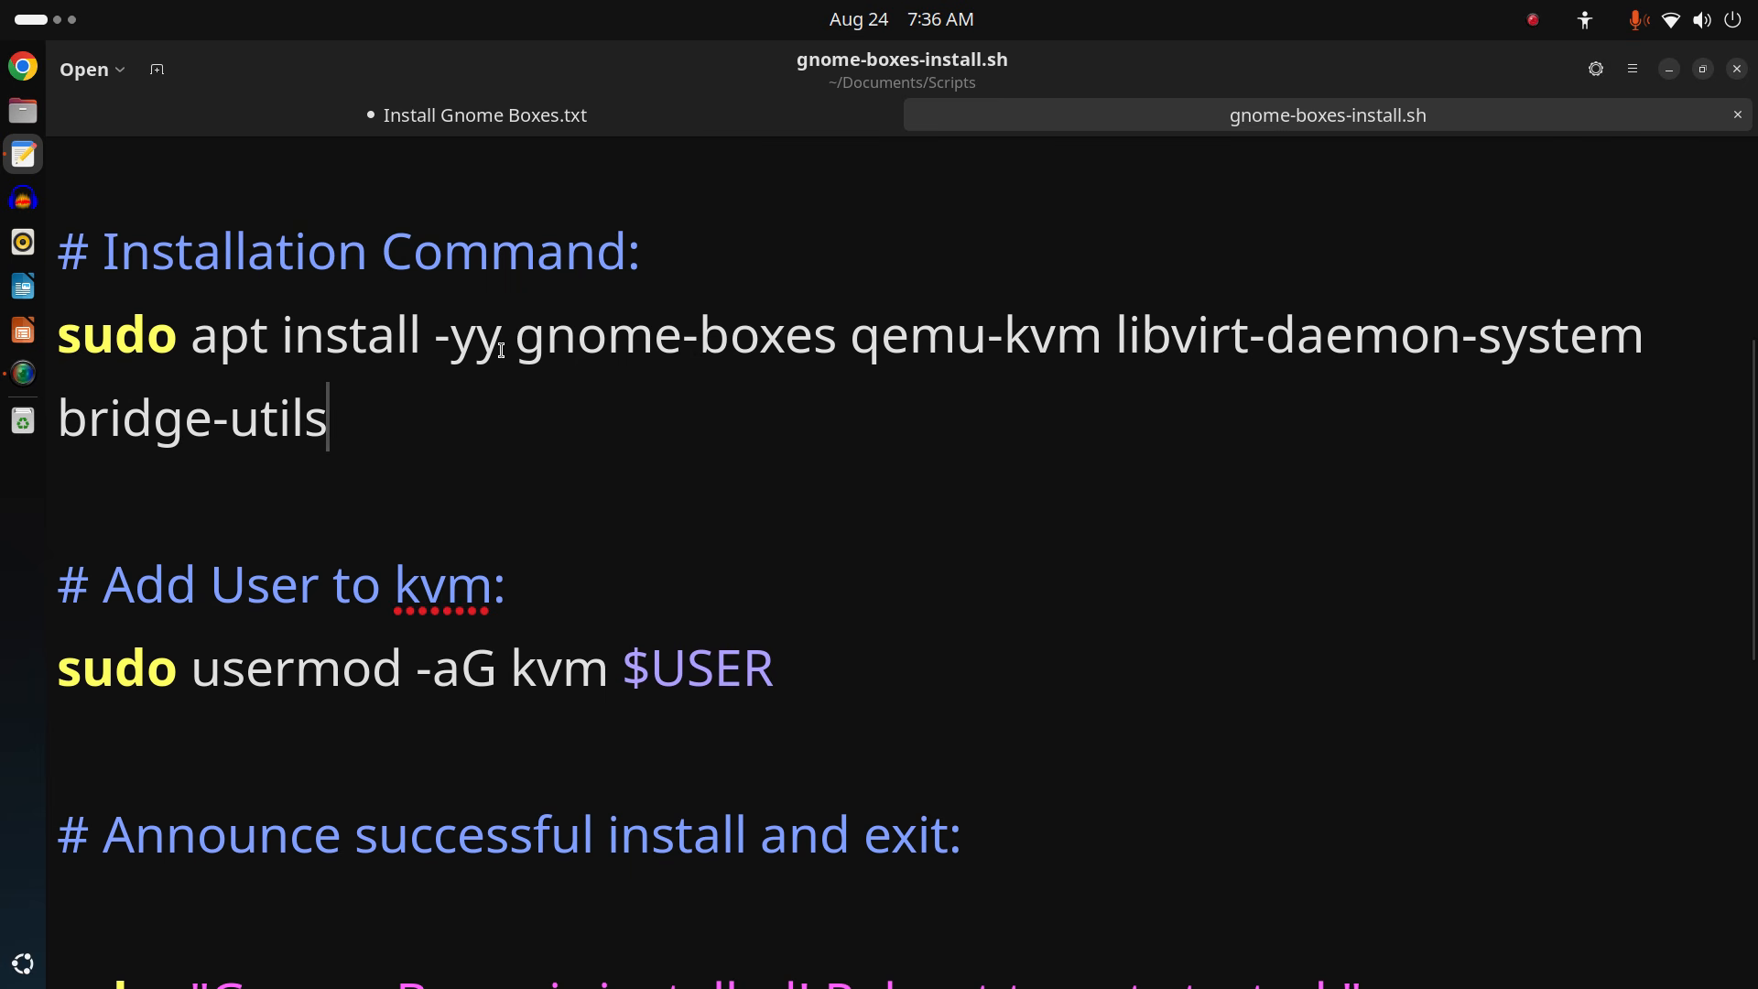
{"action": "double_click", "coordinate": [507, 341]}
{"action": "left_click_drag", "start_coordinate": [507, 342], "coordinate": [432, 348]}
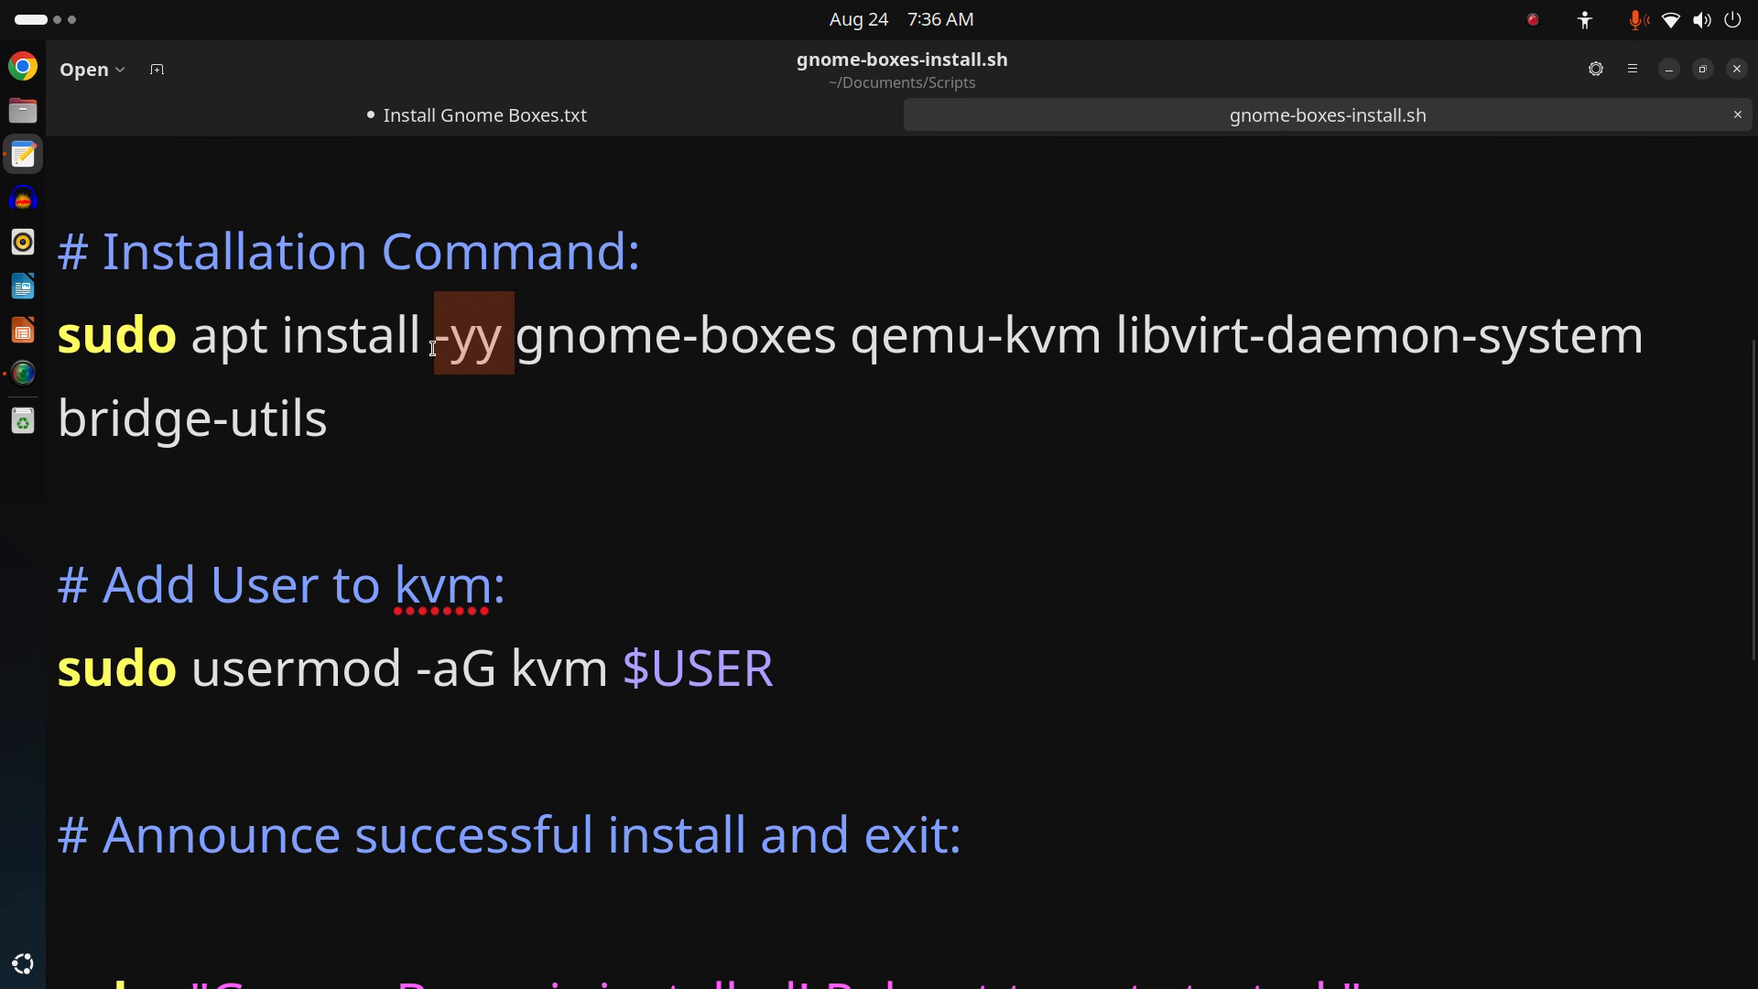
{"action": "left_click", "coordinate": [556, 465]}
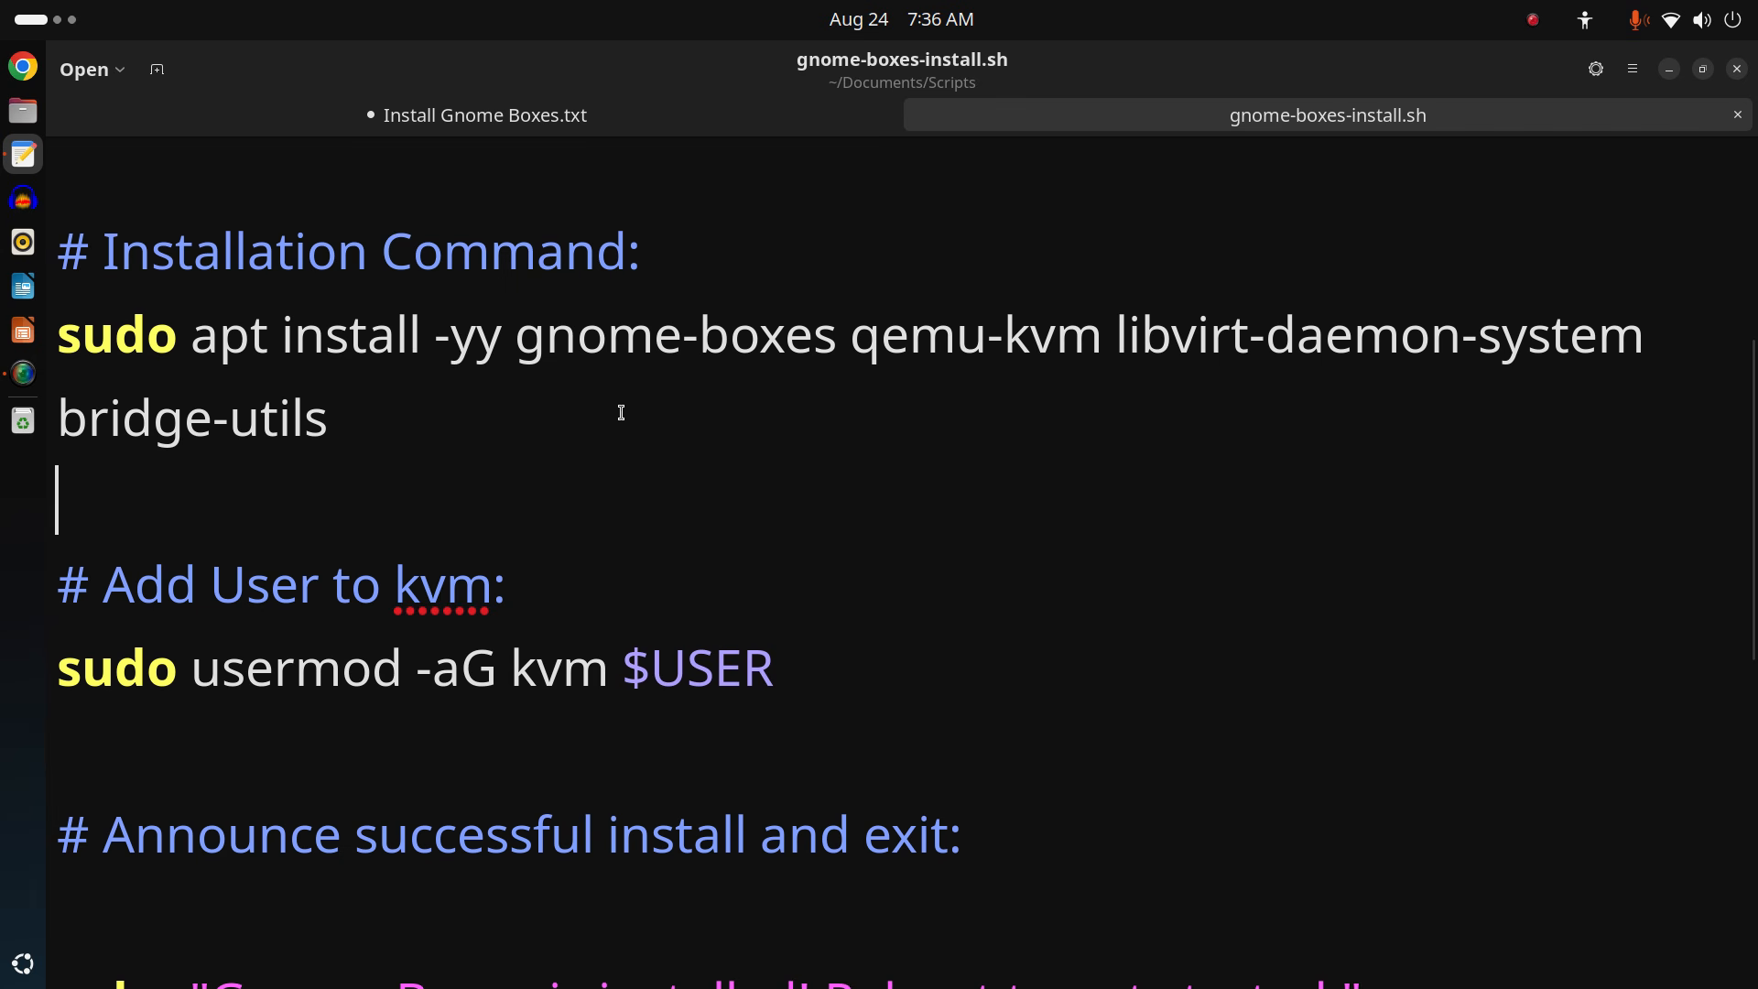
Scroll to the end of the script and highlight the closing exit command.
{"action": "scroll", "coordinate": [621, 410], "scroll_direction": "down", "scroll_amount": 3}
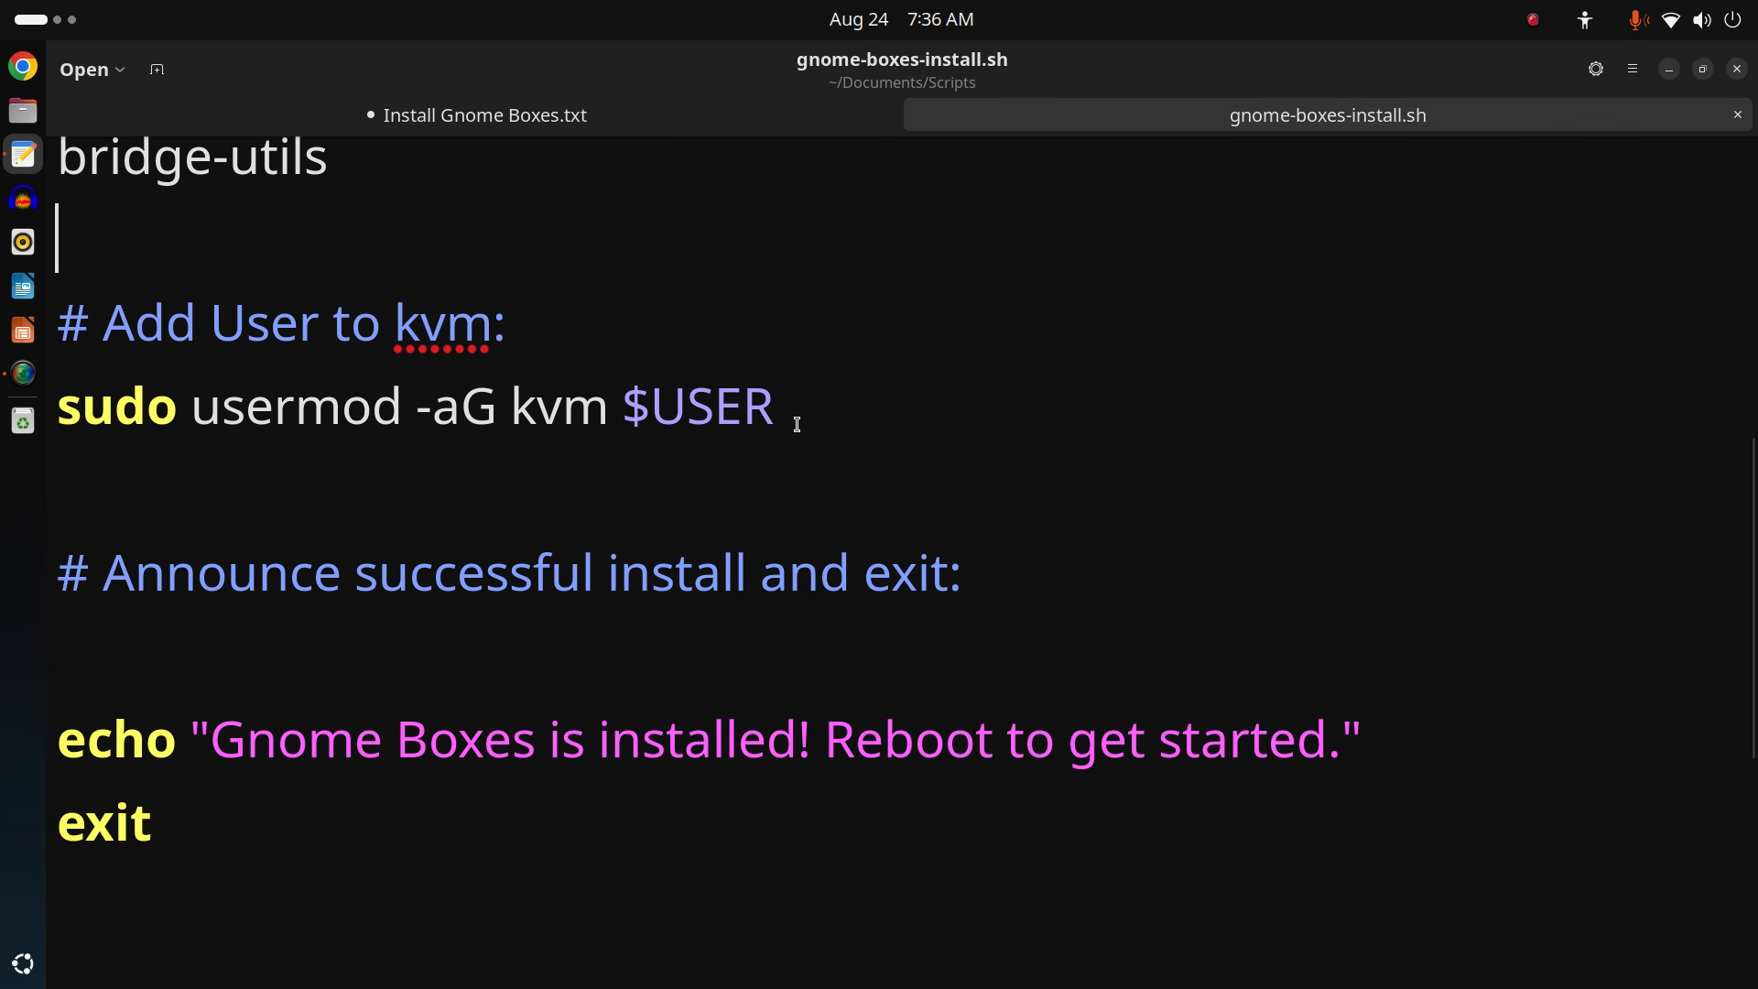
{"action": "scroll", "coordinate": [797, 424], "scroll_direction": "down", "scroll_amount": 3}
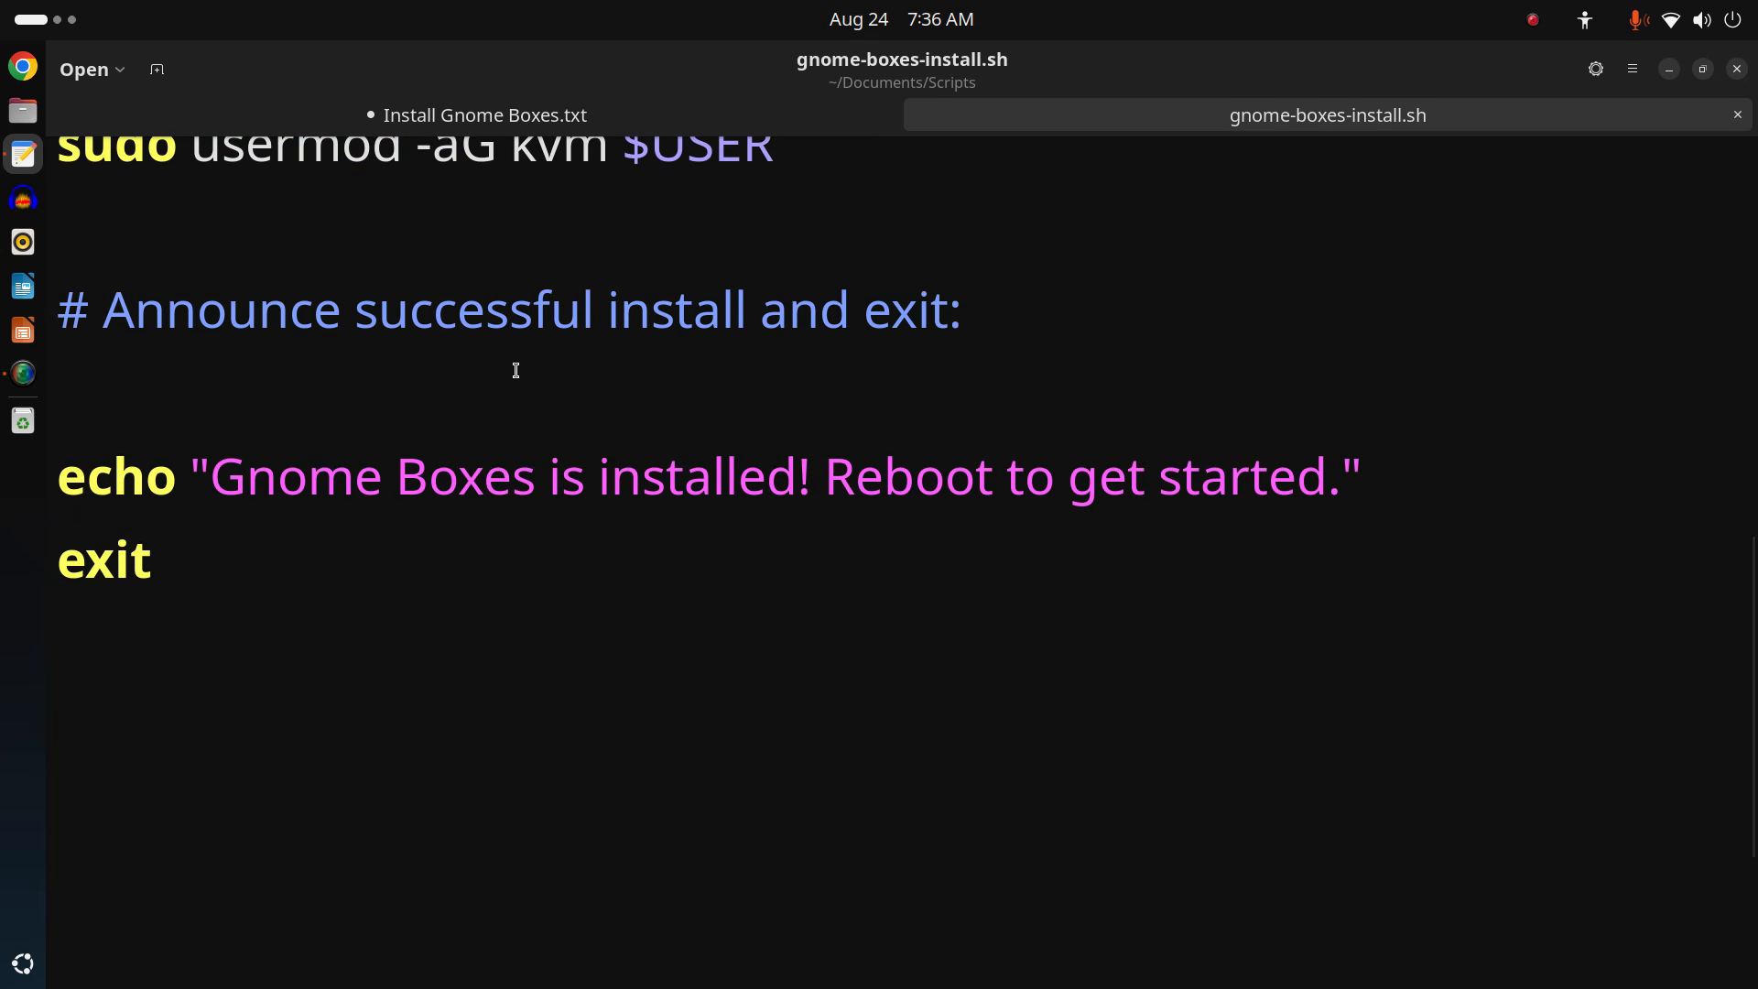
{"action": "scroll", "coordinate": [515, 370], "scroll_direction": "down", "scroll_amount": 2}
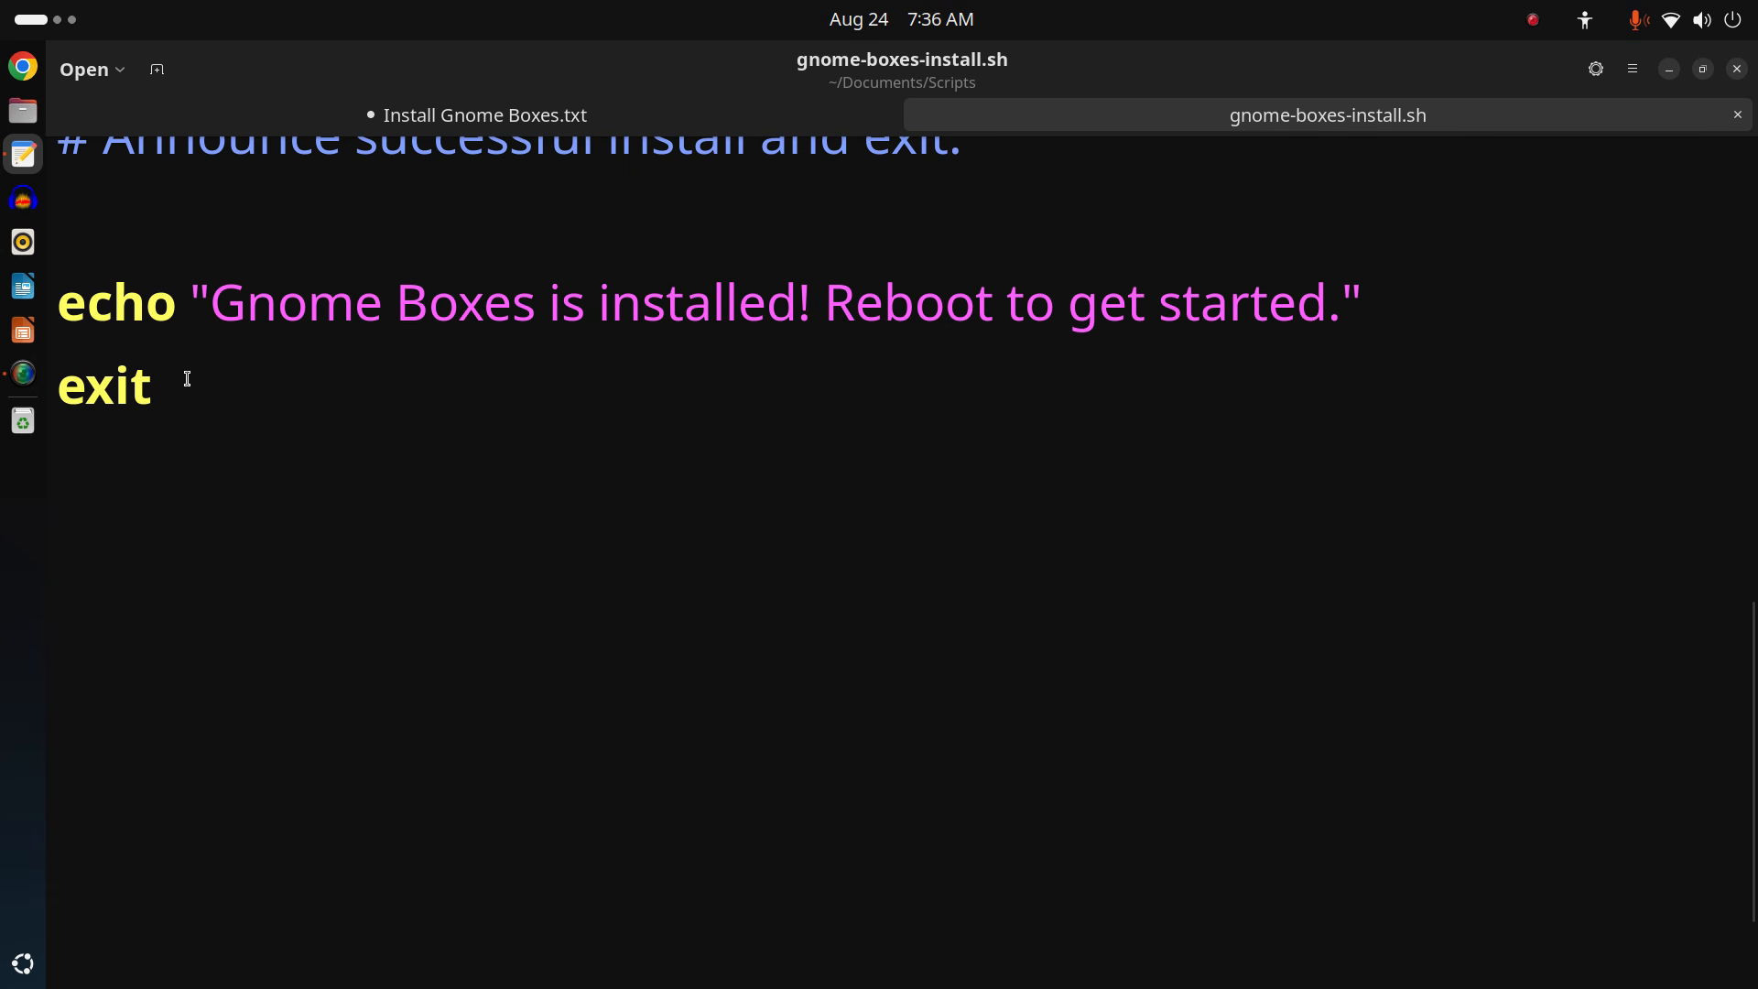
{"action": "scroll", "coordinate": [635, 424], "scroll_direction": "up", "scroll_amount": 10}
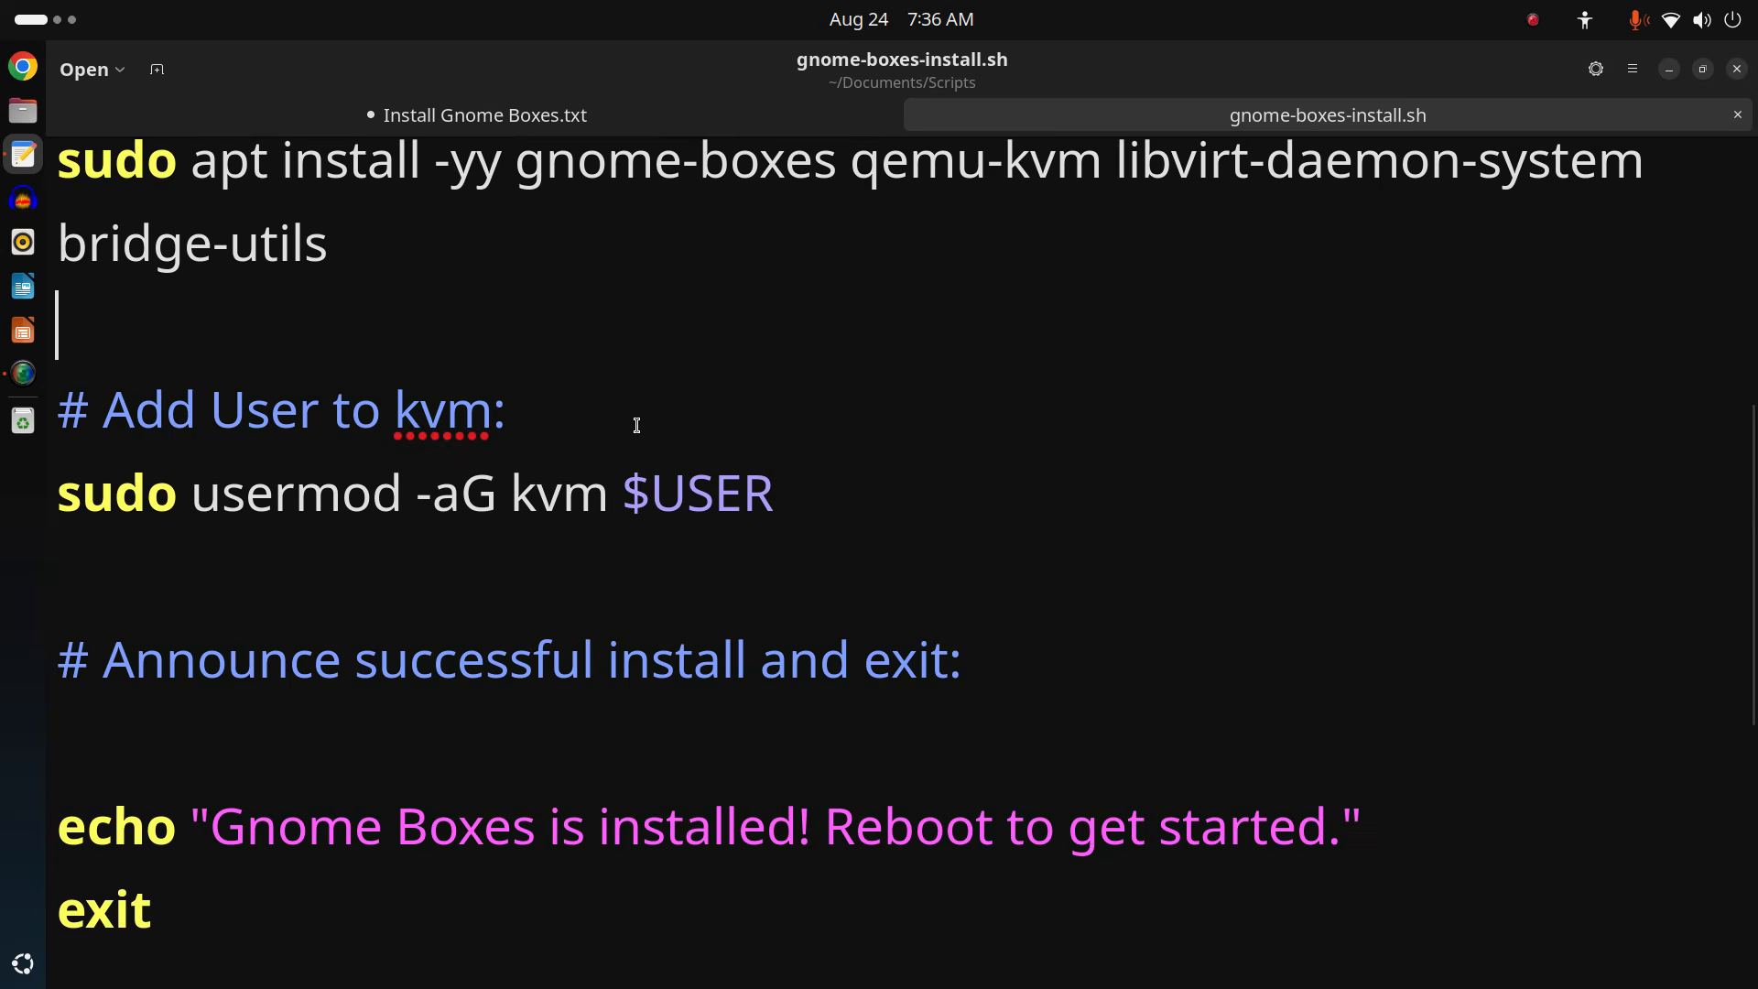
{"action": "scroll", "coordinate": [636, 427], "scroll_direction": "up", "scroll_amount": 1}
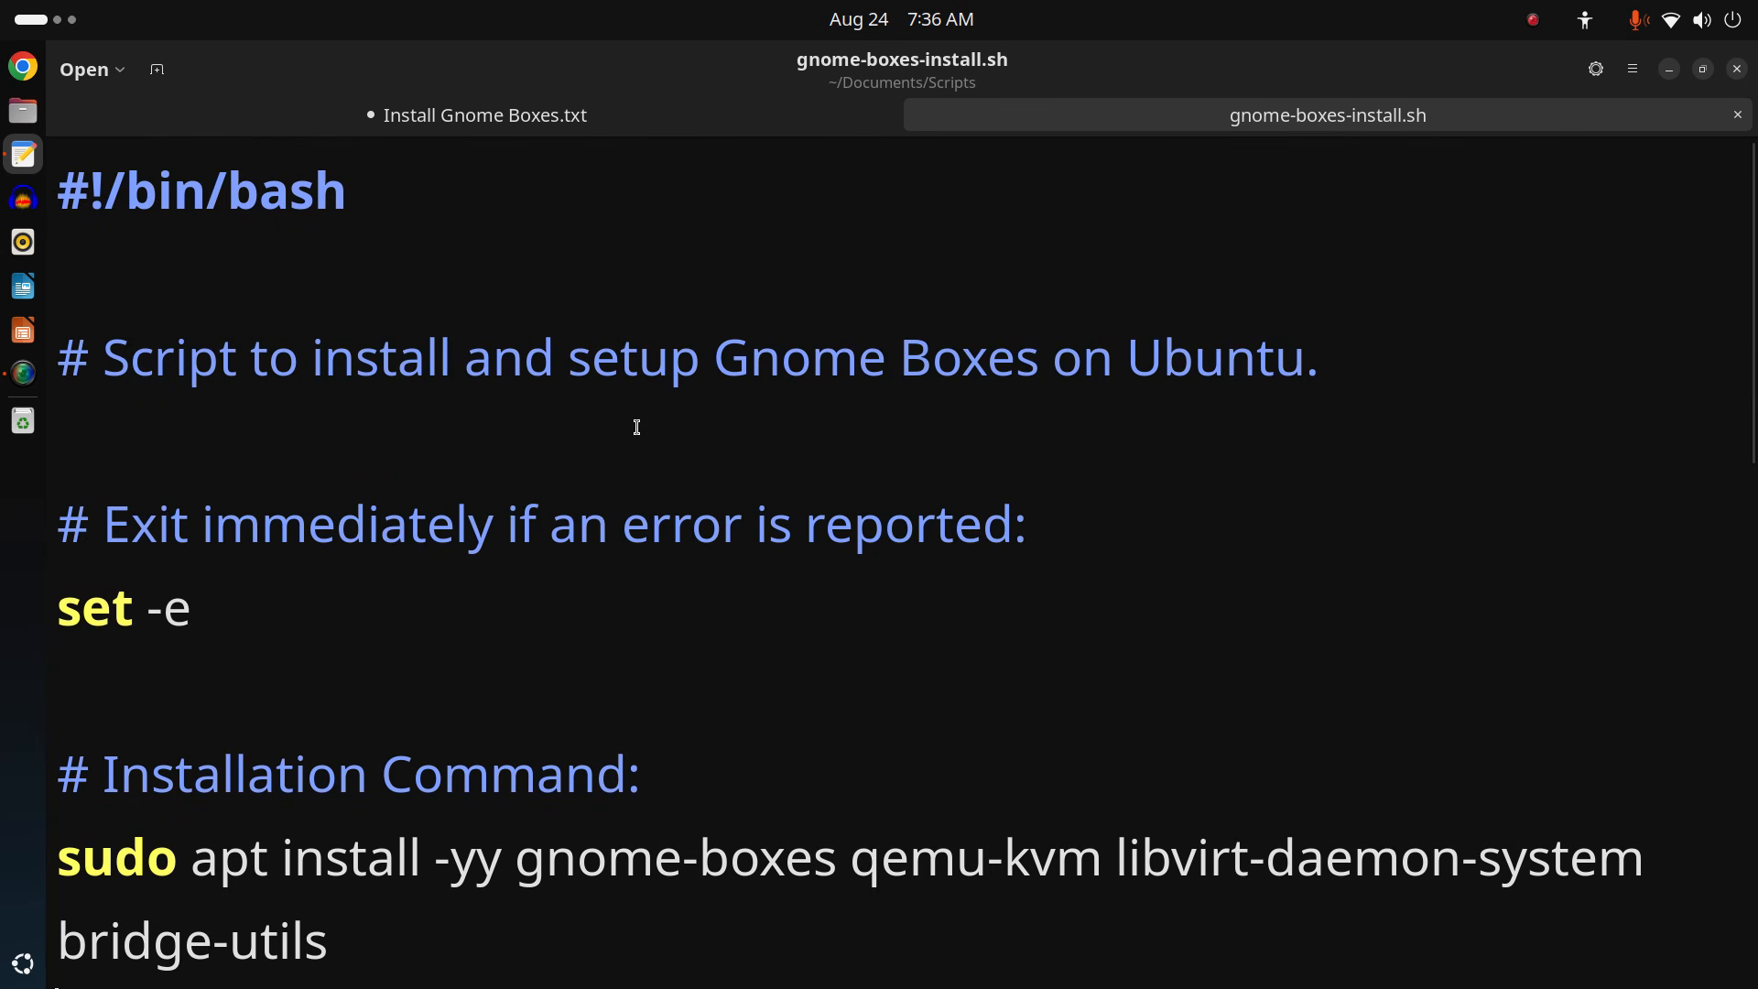
{"action": "scroll", "coordinate": [637, 427], "scroll_direction": "down", "scroll_amount": 10}
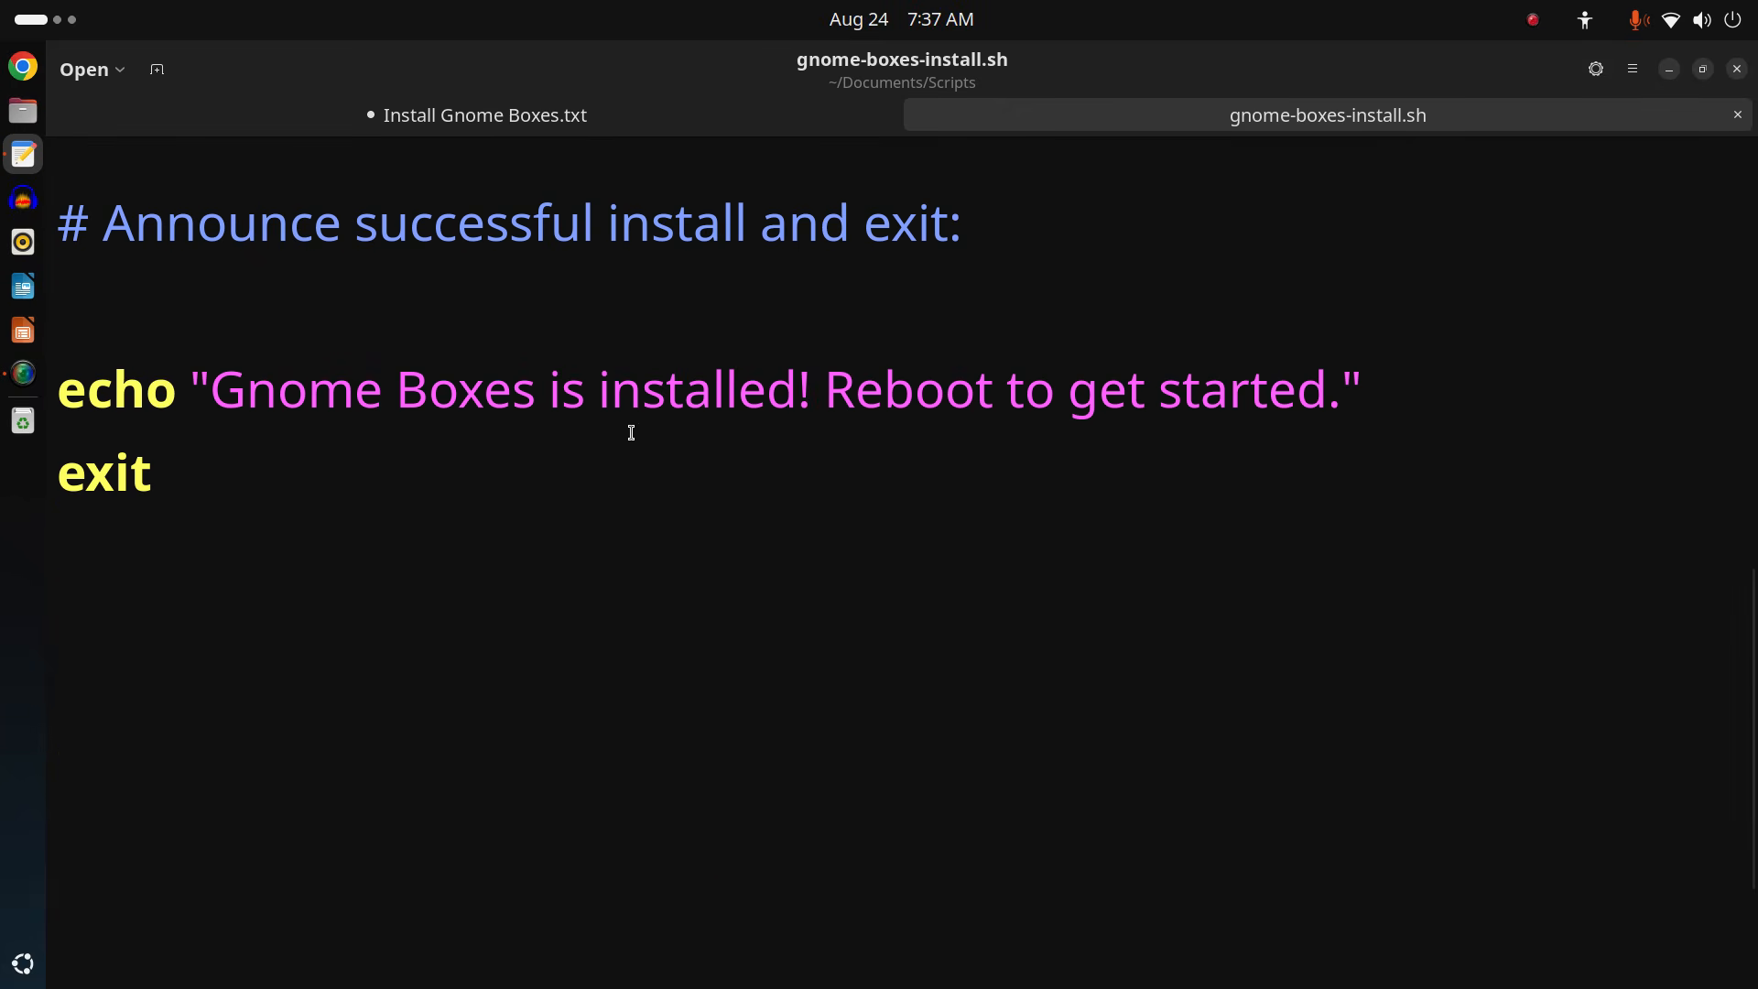
{"action": "left_click", "coordinate": [209, 482]}
{"action": "left_click_drag", "start_coordinate": [209, 482], "coordinate": [23, 464]}
{"action": "left_click", "coordinate": [559, 633]}
Add ' 1' after exit, remove it again, and leave an empty line after exit.
{"action": "left_click", "coordinate": [299, 447]}
{"action": "type", "text": "1"}
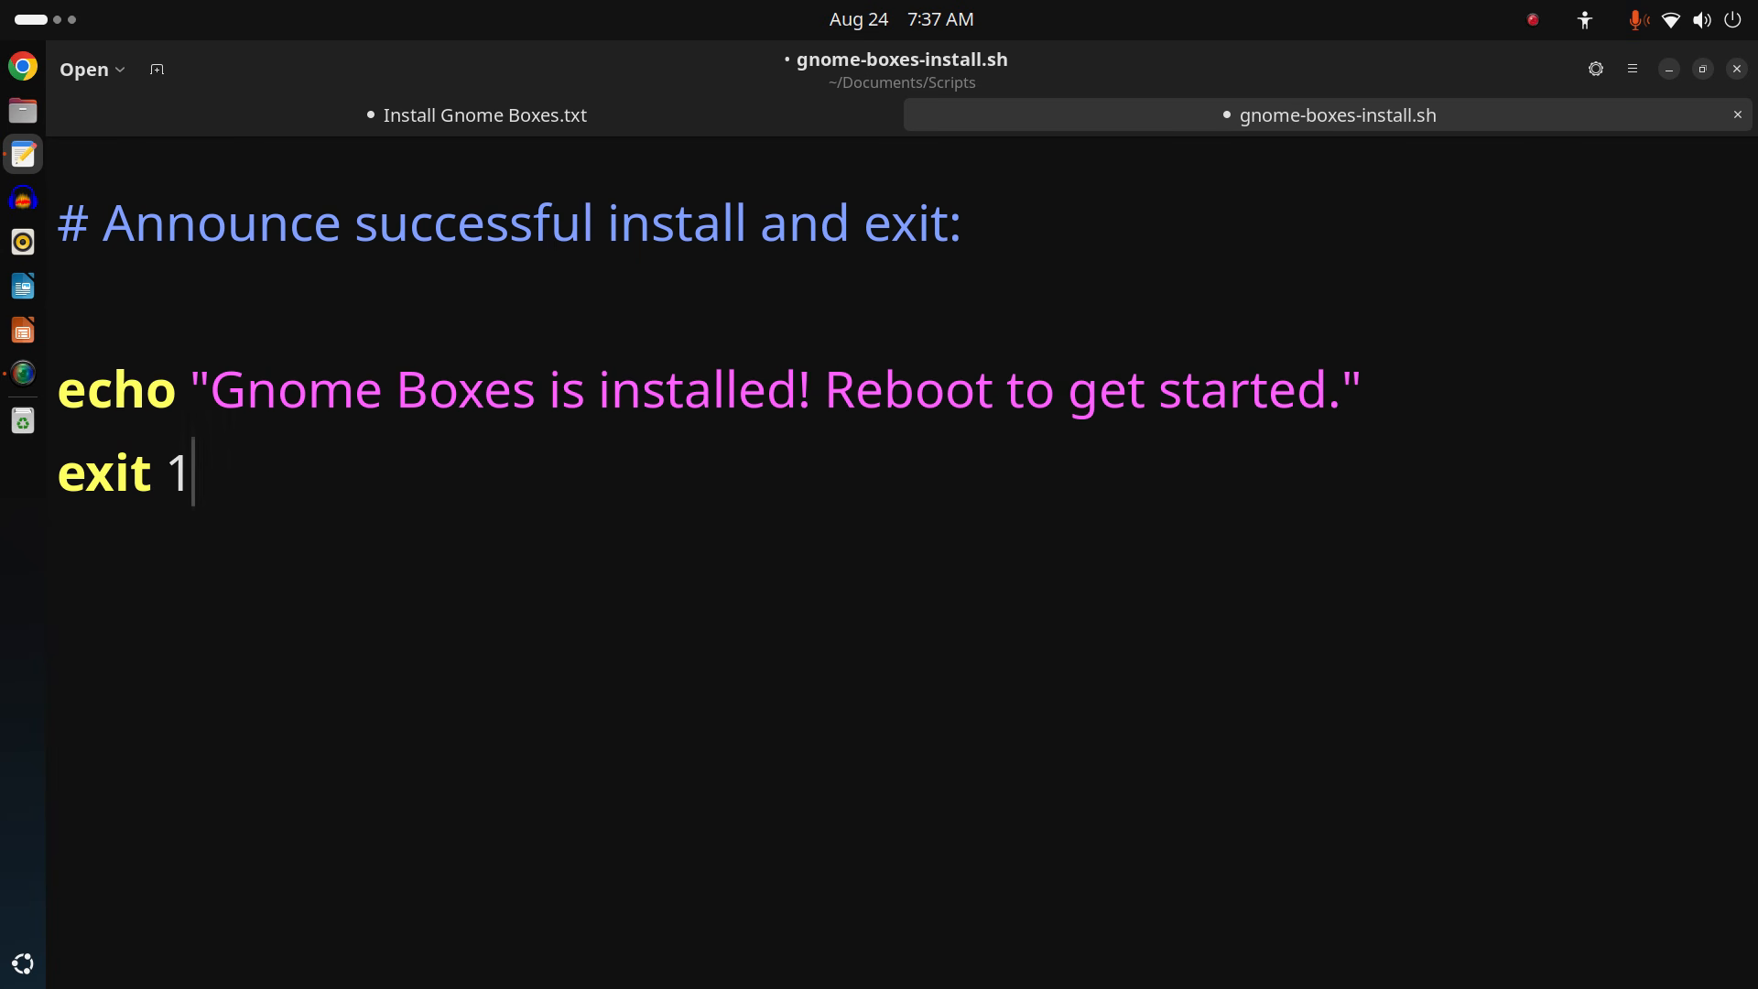
{"action": "key", "text": "BackSpace"}
{"action": "key", "text": "BackSpace"}
{"action": "key", "text": "Return"}
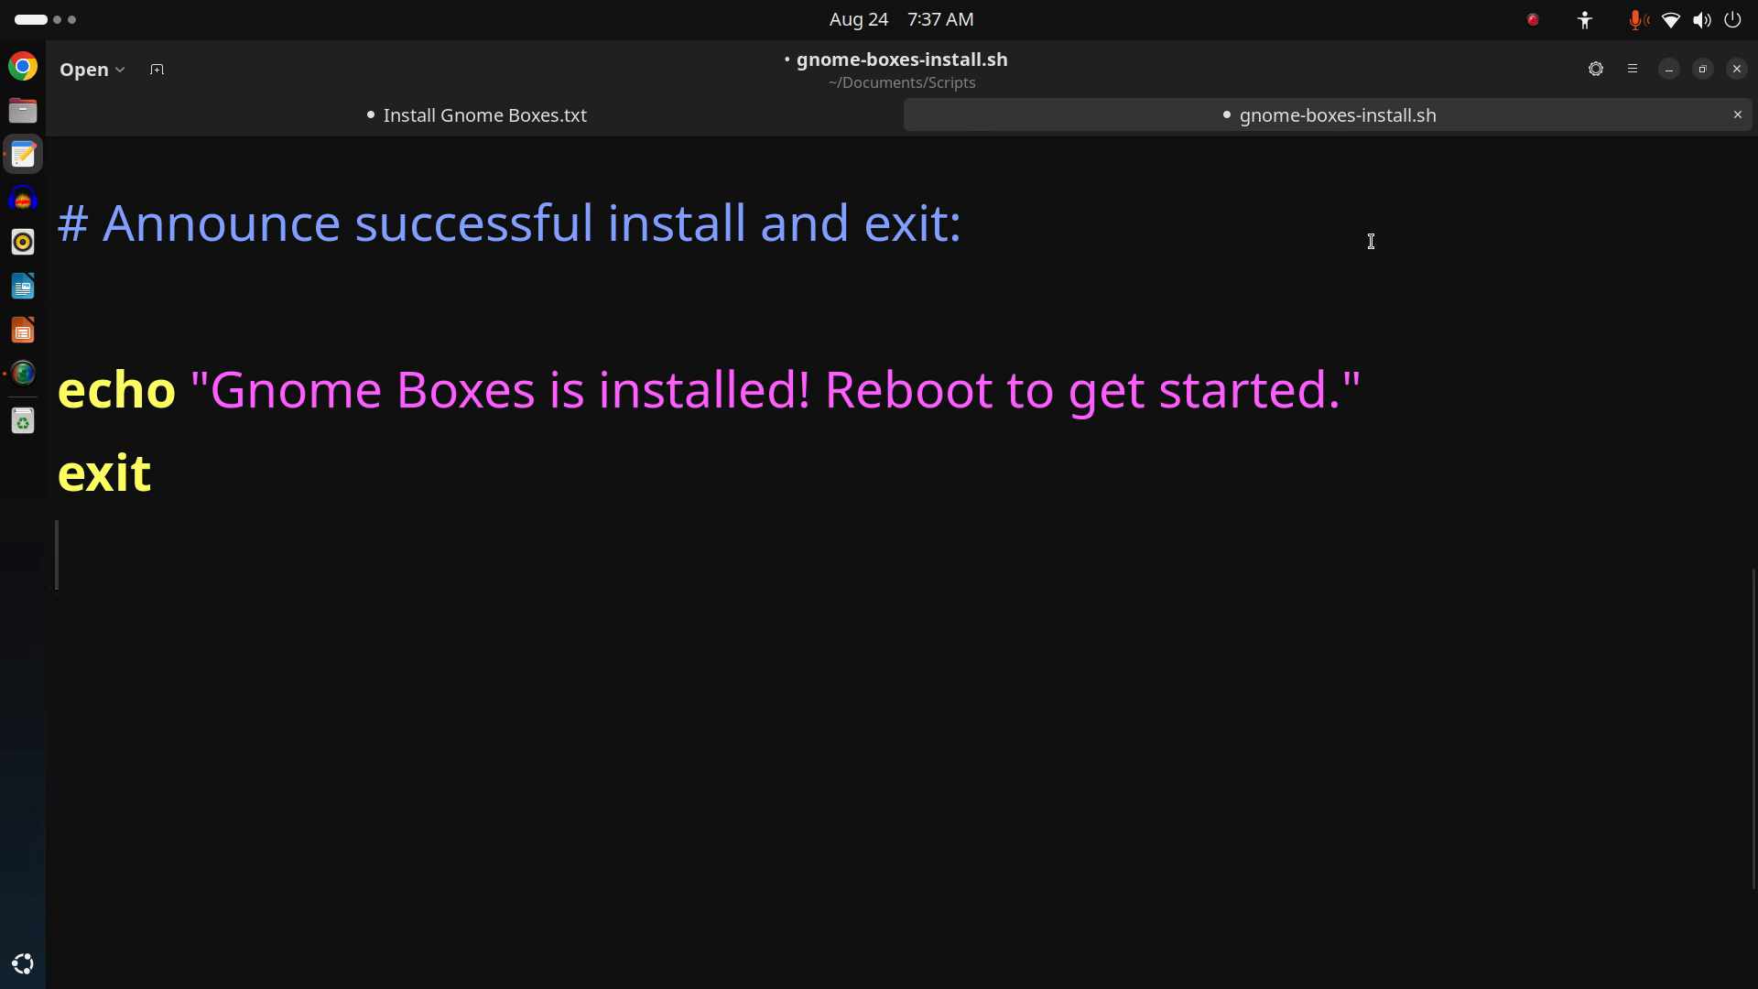
{"action": "left_click", "coordinate": [1126, 275]}
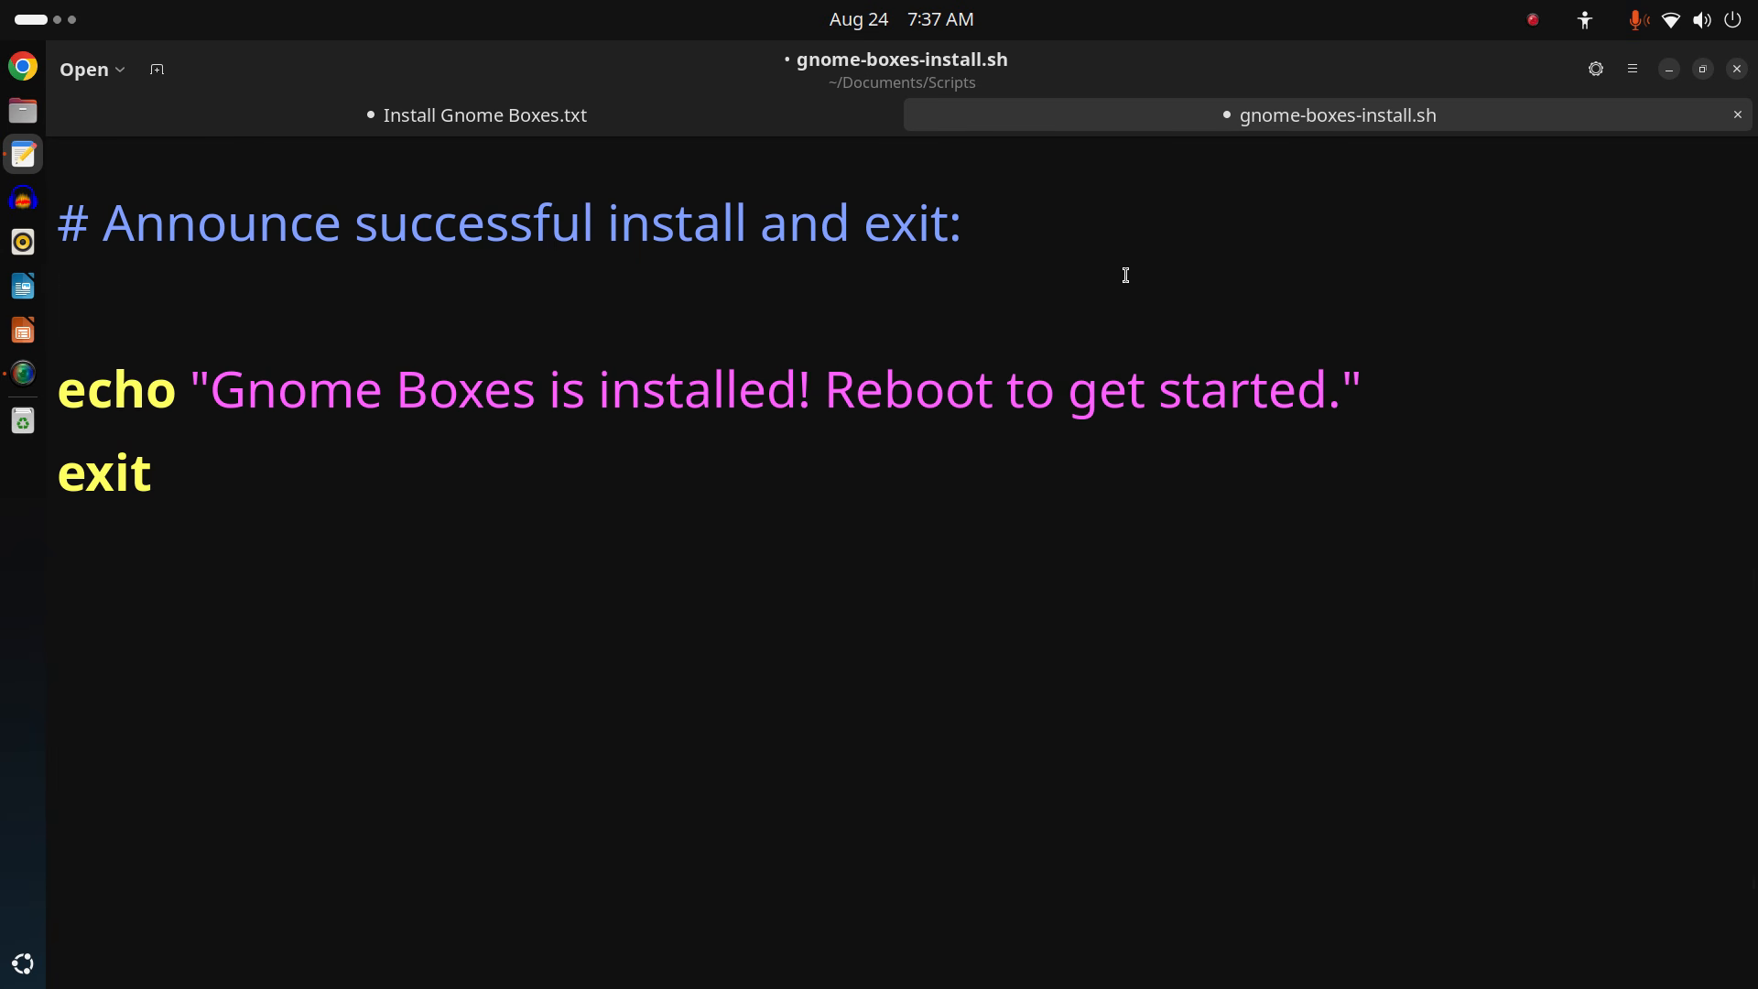